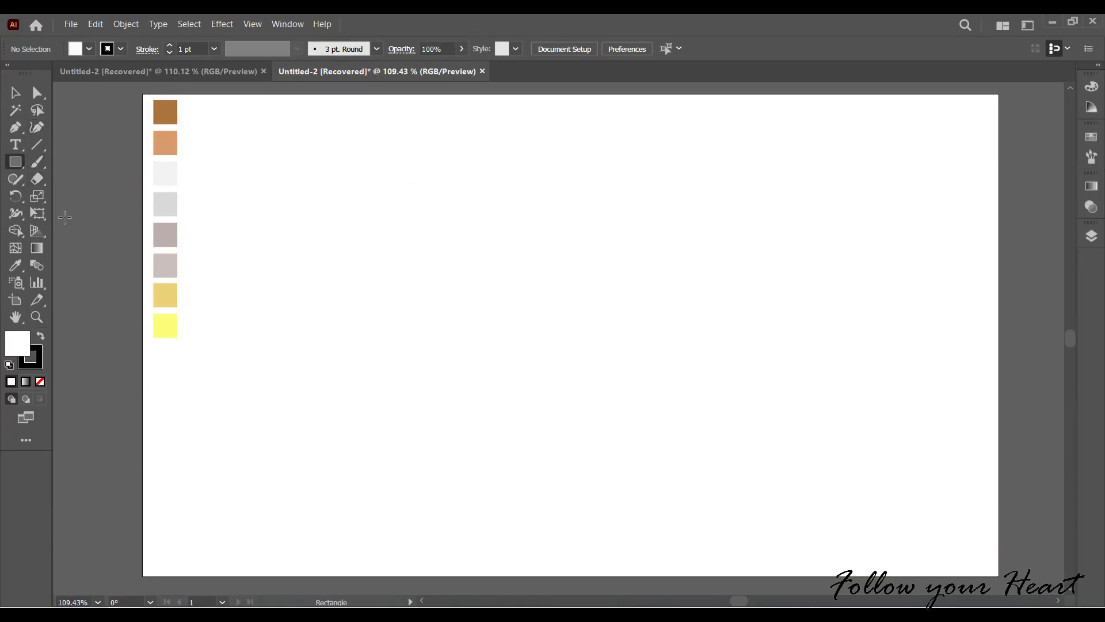
Draw a hexagon, rotate it 90° so a point faces up, and enlarge it at the artboard centre.
drag(16, 162, 98, 212)
mouse_move(488, 171)
mouse_down()
mouse_move(647, 365)
mouse_move(560, 288)
mouse_up()
key(v)
drag(529, 154, 563, 305)
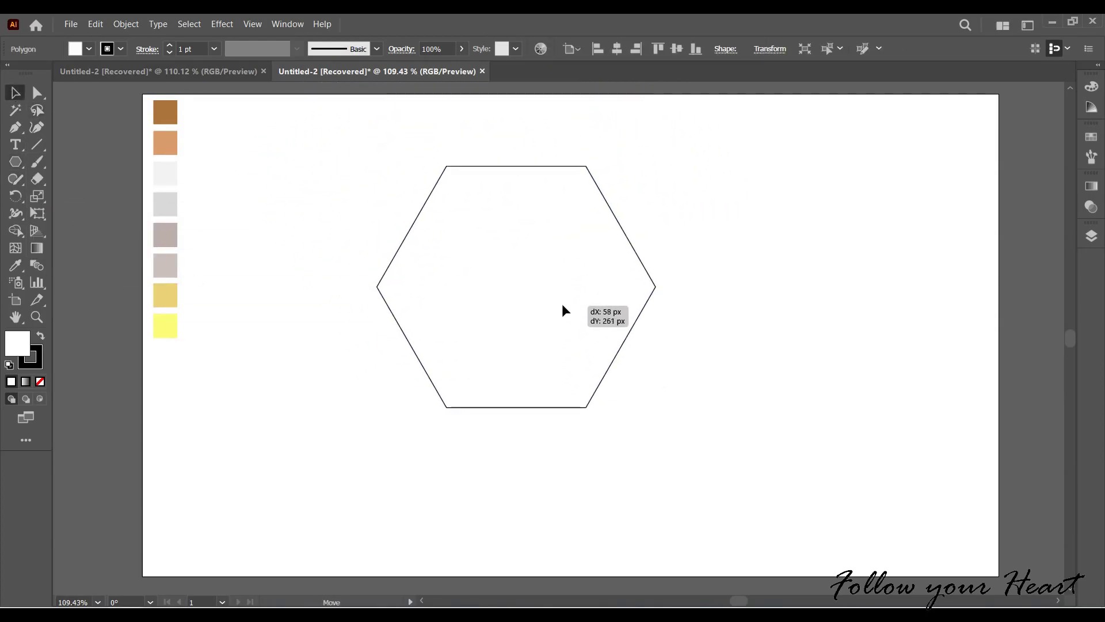
drag(658, 164, 608, 485)
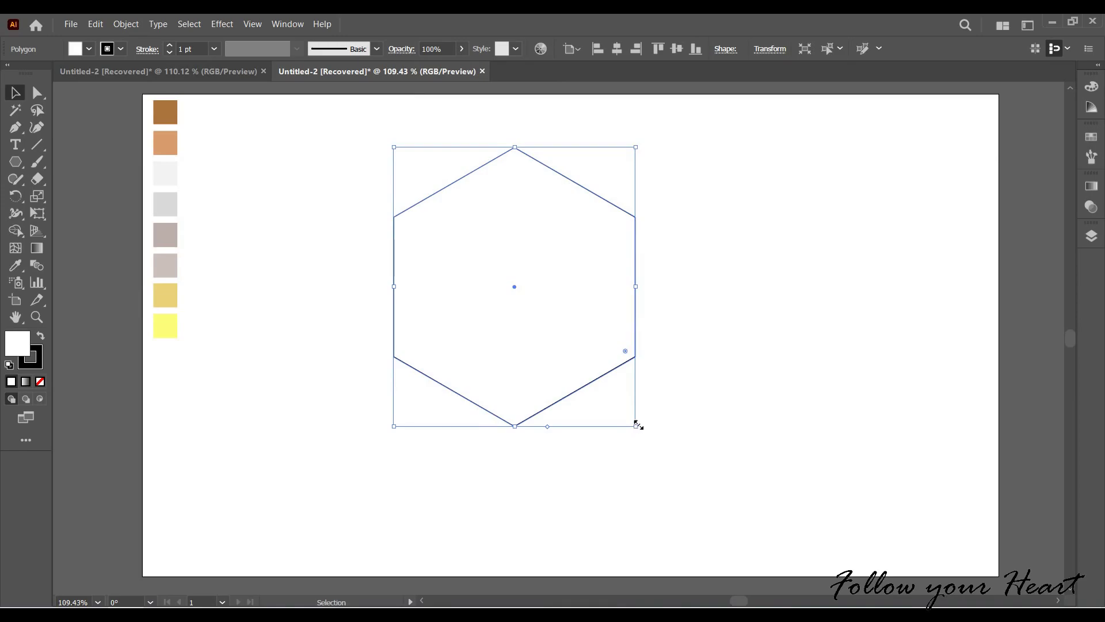
mouse_move(638, 424)
mouse_down()
mouse_move(750, 553)
mouse_move(669, 413)
mouse_up()
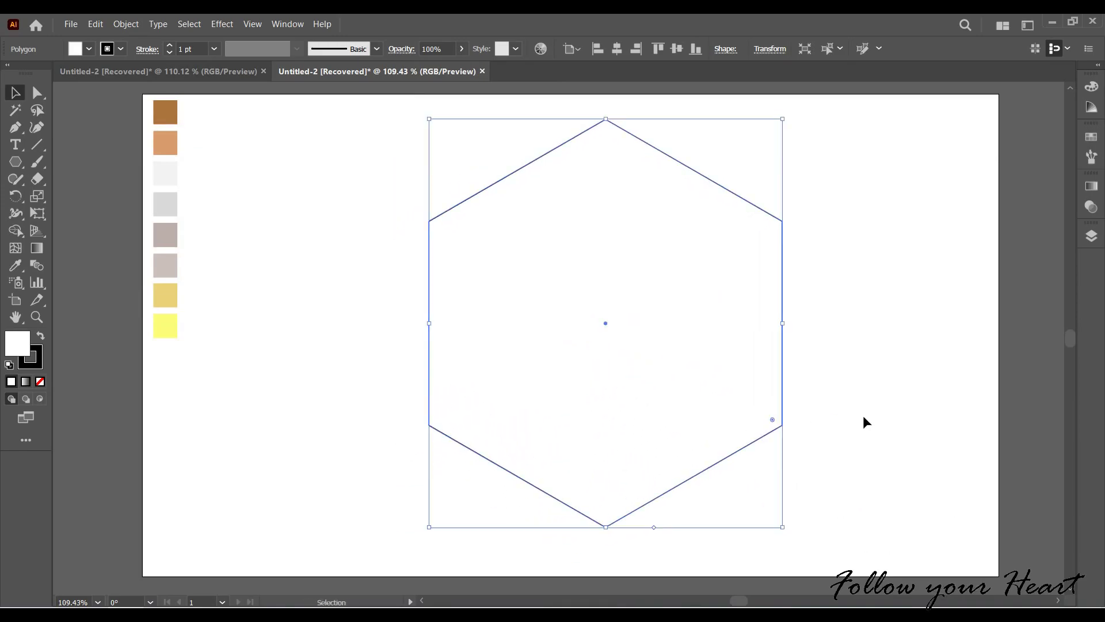
click(38, 151)
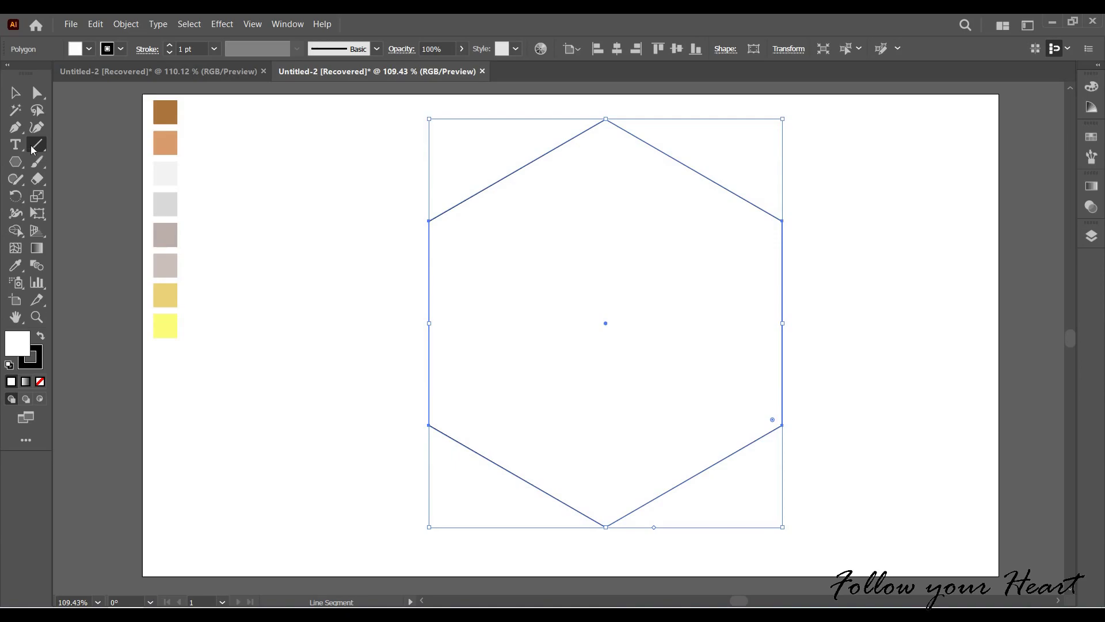
Draw a vertical centre line and a diagonal snapped between opposite hexagon corners.
drag(606, 98, 644, 568)
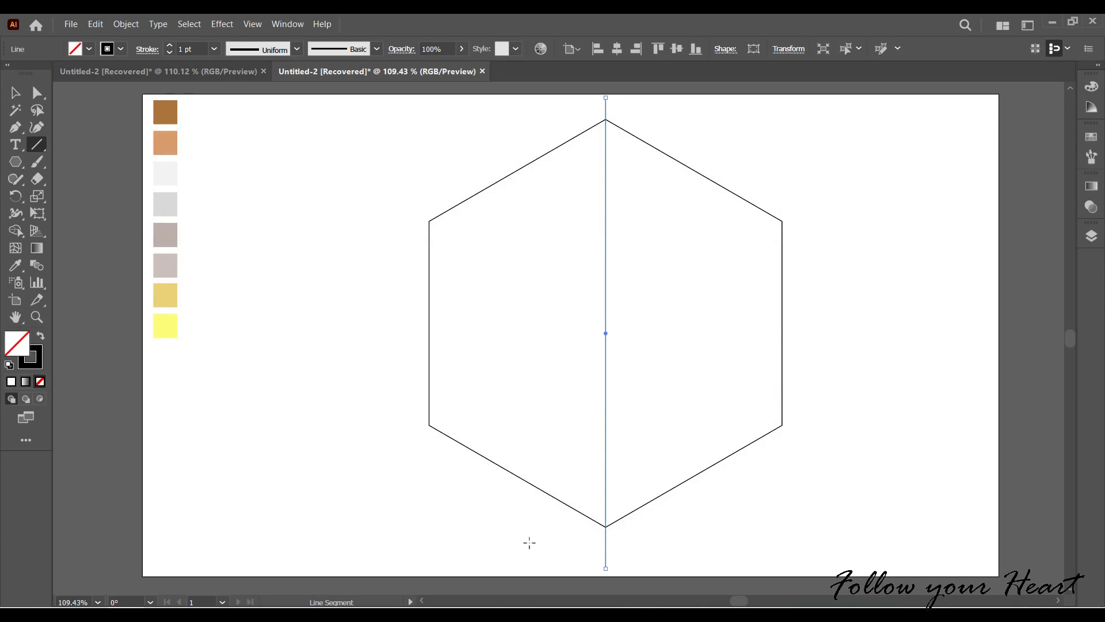
mouse_move(395, 436)
mouse_down()
mouse_move(705, 305)
mouse_move(851, 294)
mouse_move(838, 225)
mouse_up()
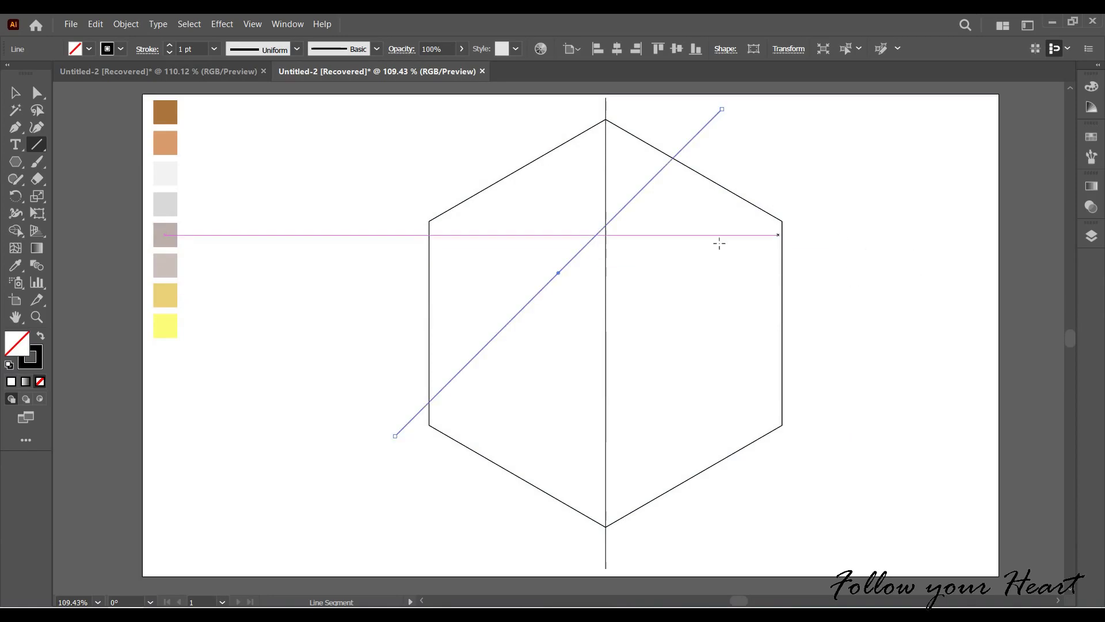
key(v)
drag(663, 168, 671, 183)
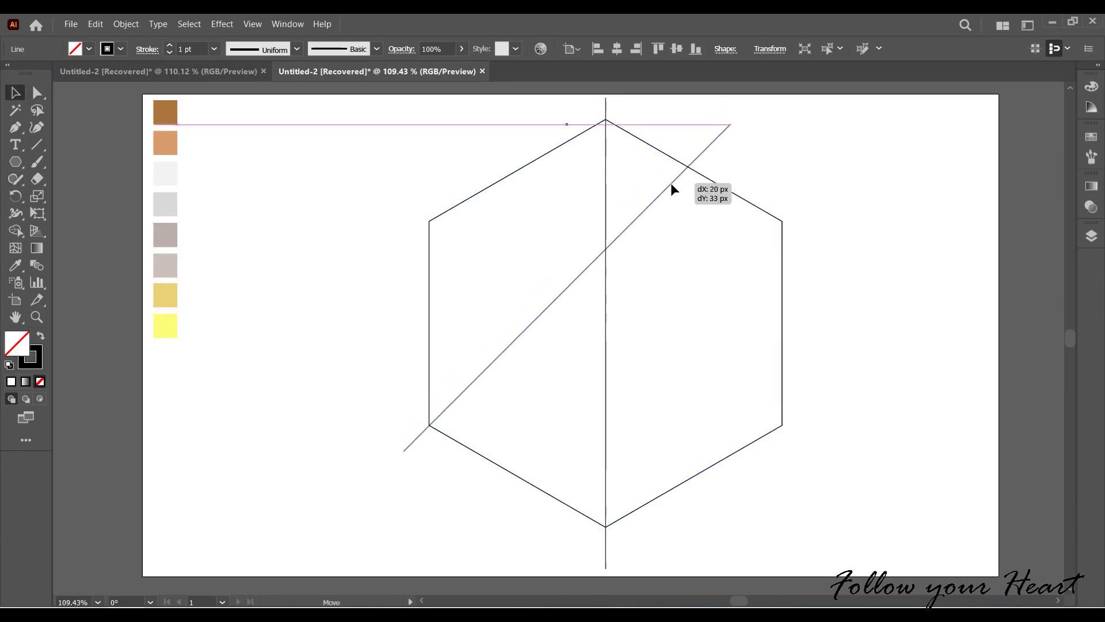
drag(738, 113, 790, 167)
drag(646, 247, 713, 279)
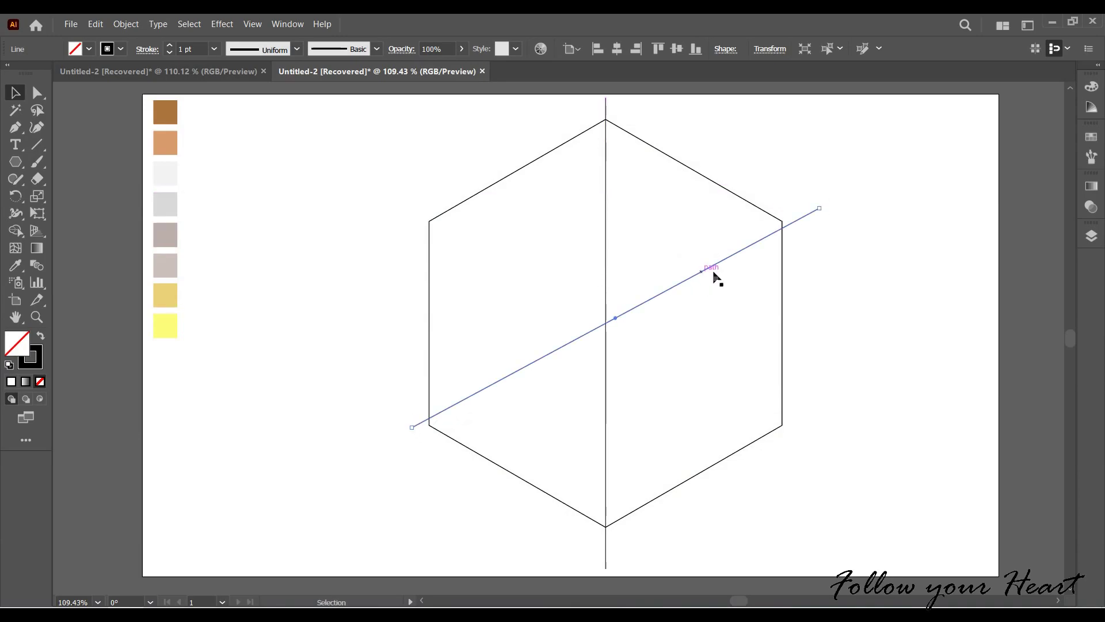
mouse_move(823, 213)
mouse_down()
mouse_move(780, 222)
mouse_move(797, 210)
mouse_up()
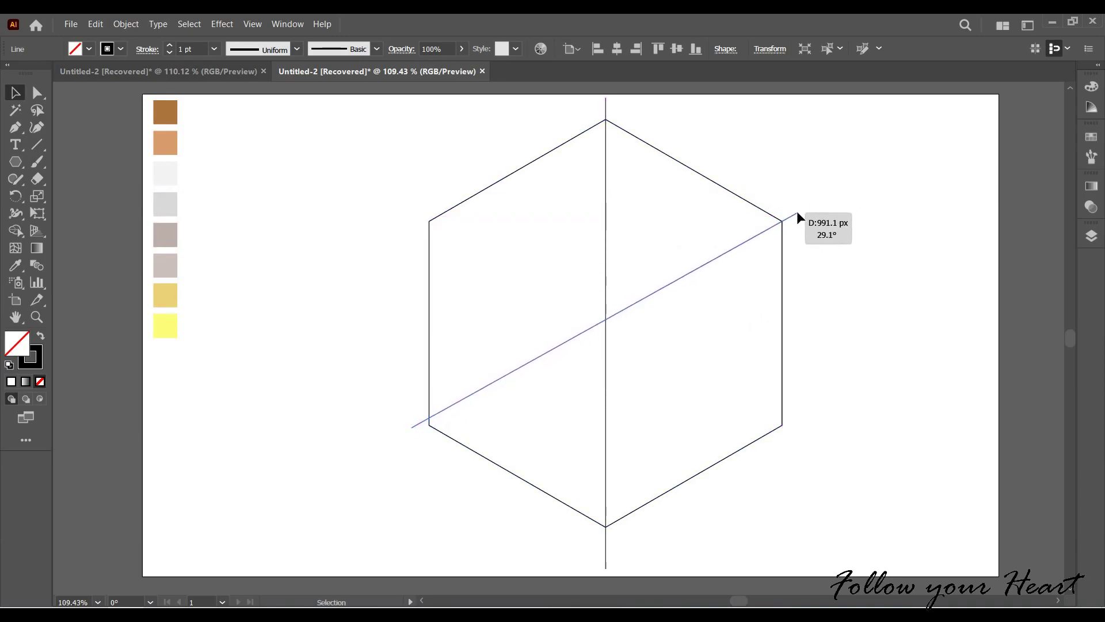
drag(410, 425, 411, 433)
Reflect a copy of the diagonal to form the second crossing line.
right_click(411, 433)
mouse_move(498, 361)
click(585, 403)
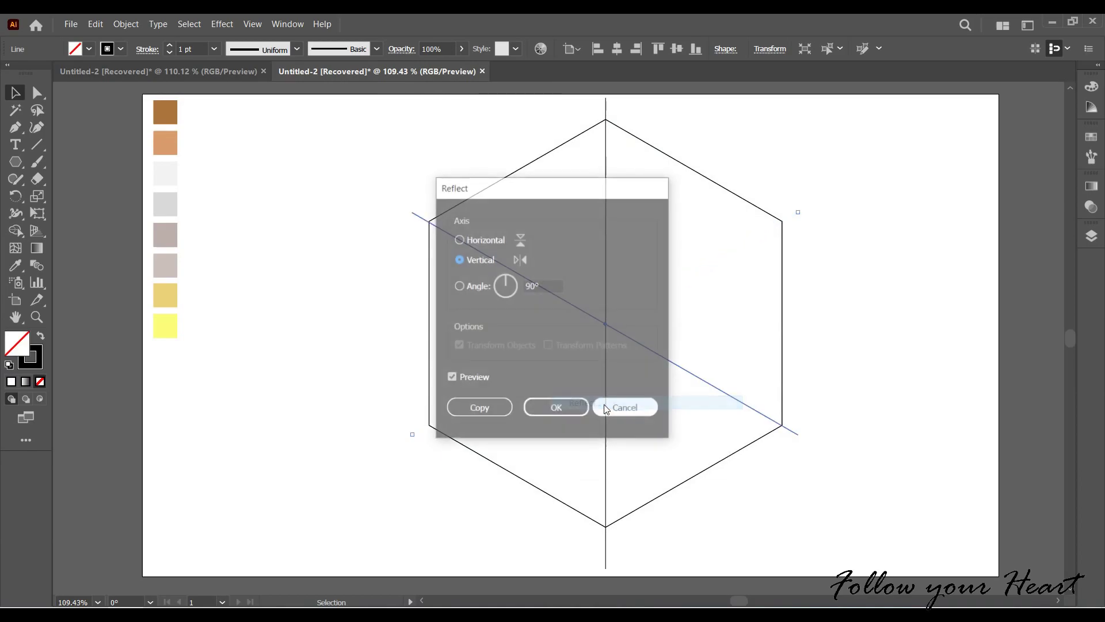
click(481, 407)
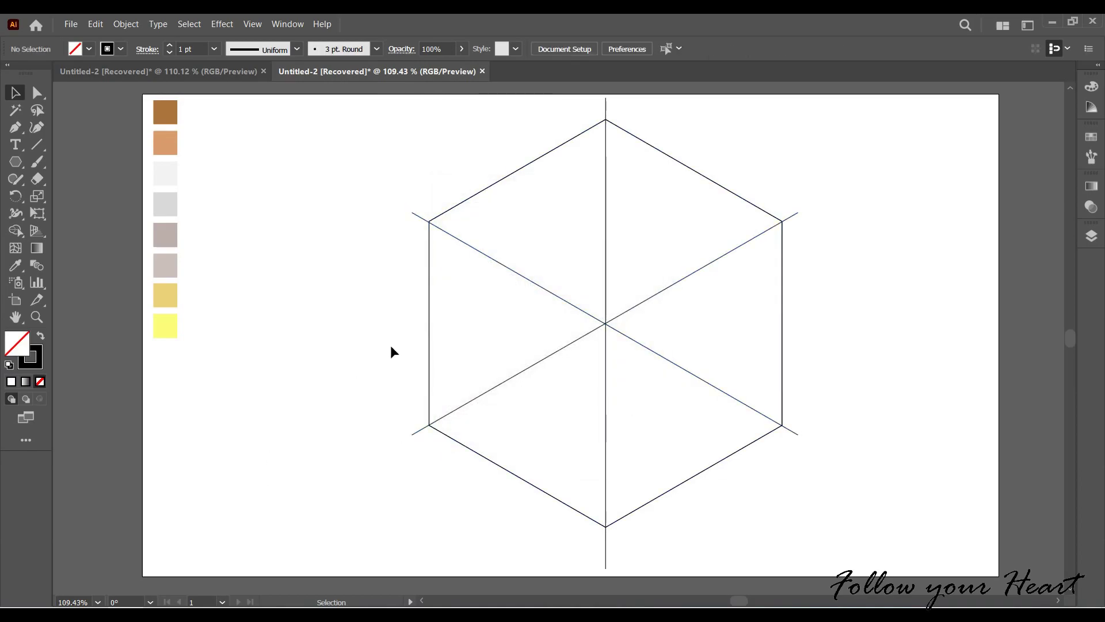
Align the lines and merge triangle pairs into the floor and two wall faces.
drag(366, 162, 921, 509)
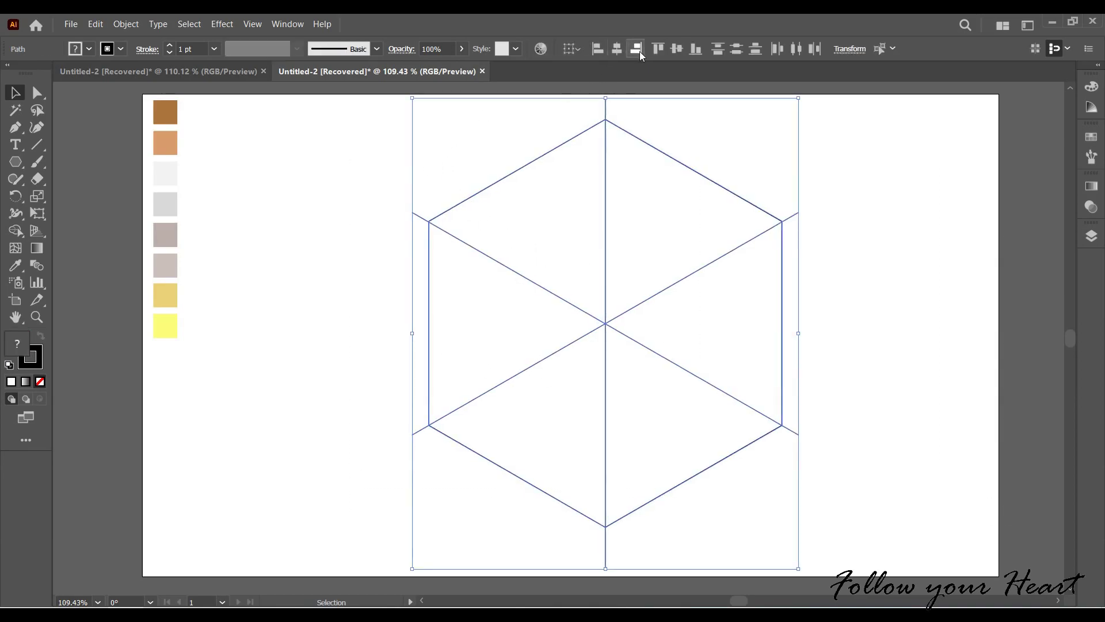
click(675, 50)
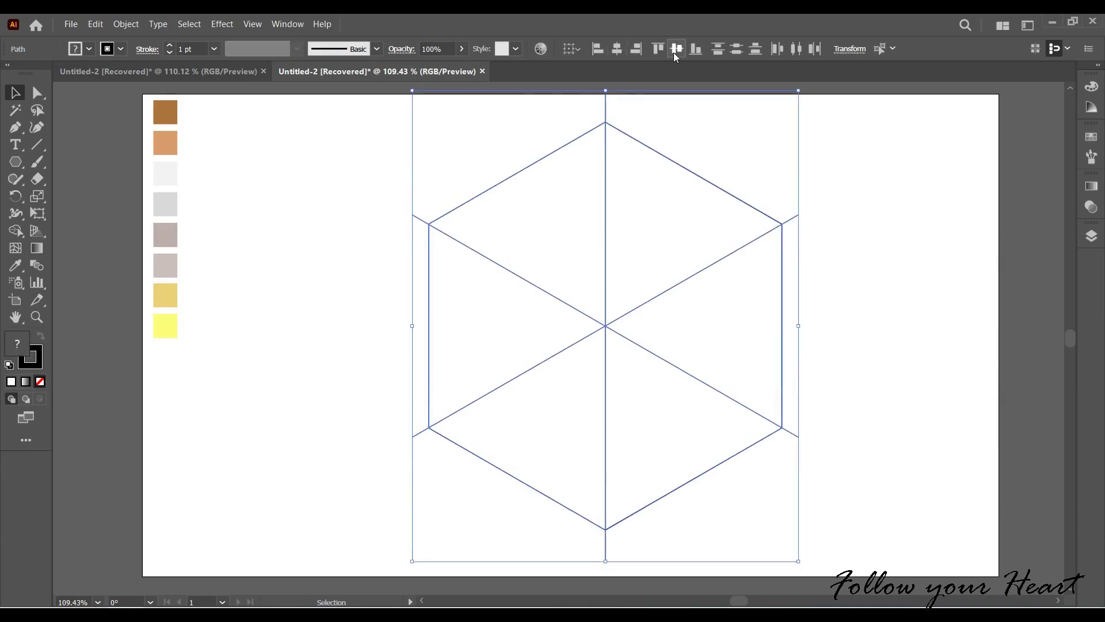
click(16, 230)
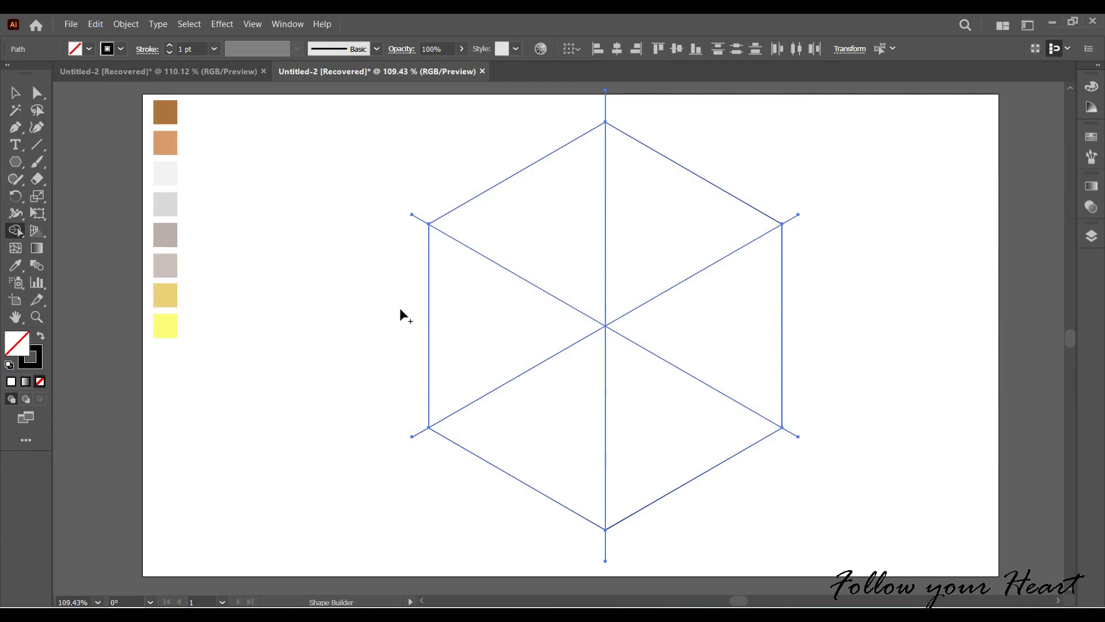
drag(687, 426, 553, 426)
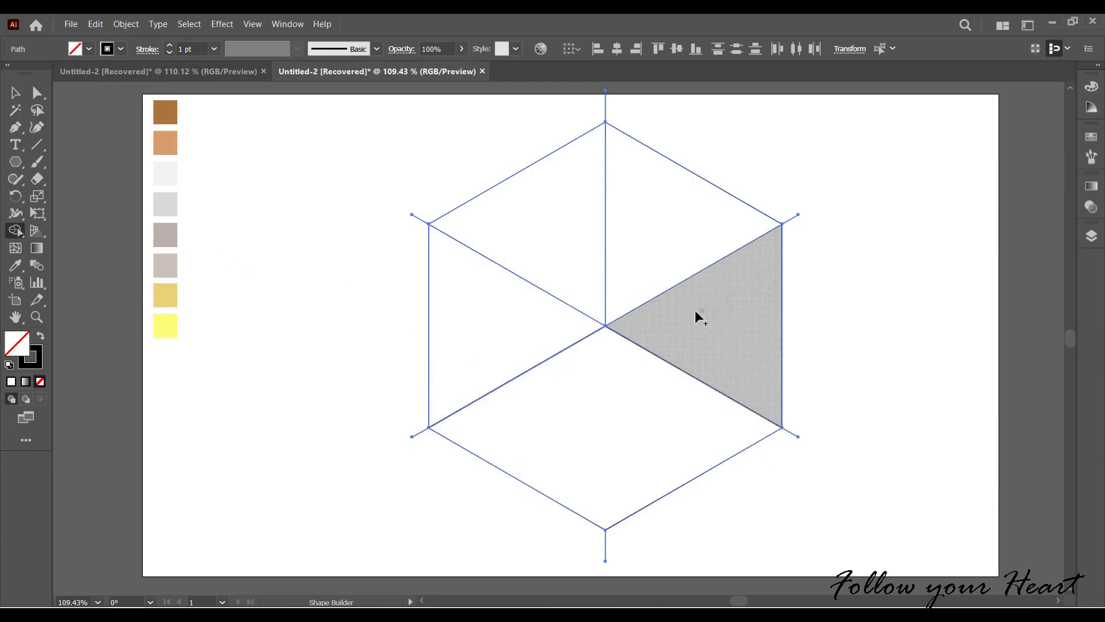
drag(697, 317, 690, 190)
drag(553, 306, 490, 190)
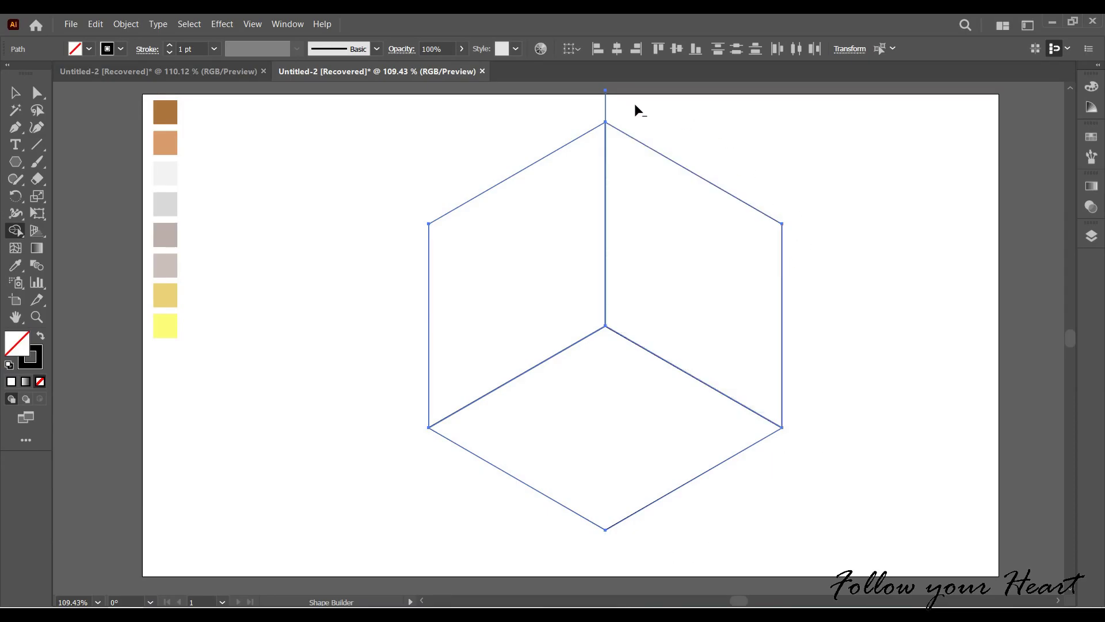
Select all the cube artwork, then deselect it.
key(v)
click(423, 402)
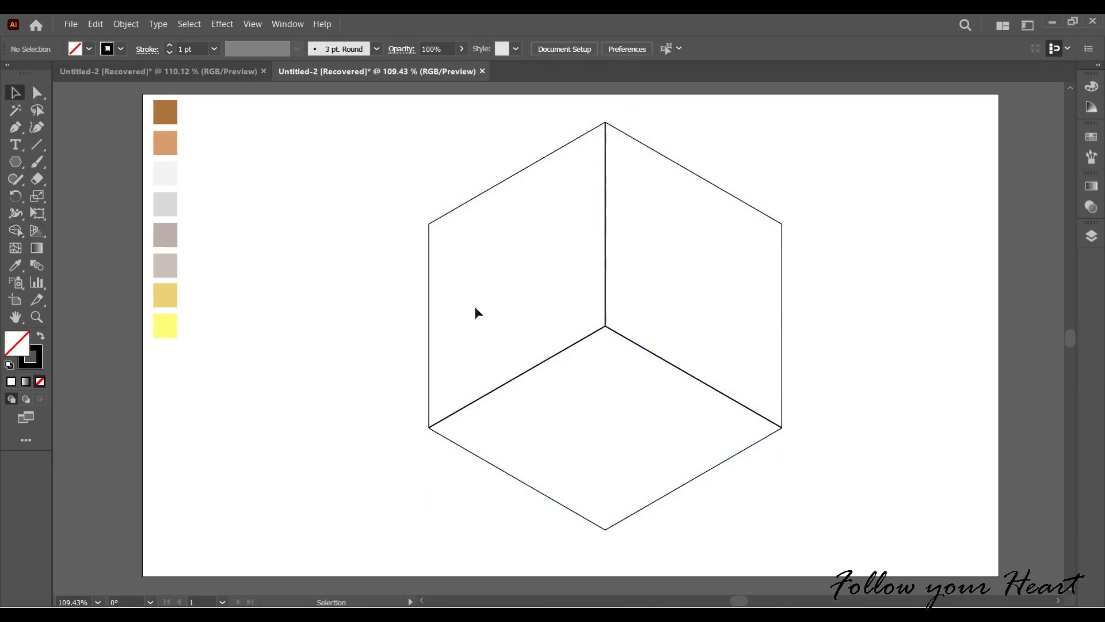
right_click(476, 312)
click(542, 341)
right_click(499, 417)
click(360, 358)
Fill the left wall with darker taupe and the right wall with lighter taupe.
click(429, 341)
key(i)
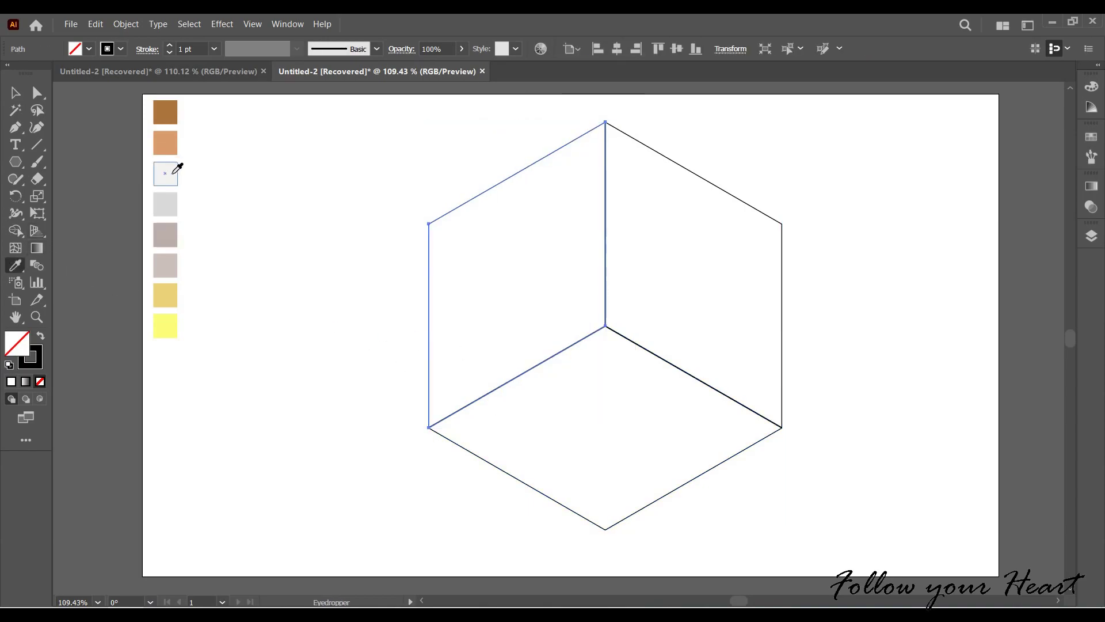
click(172, 172)
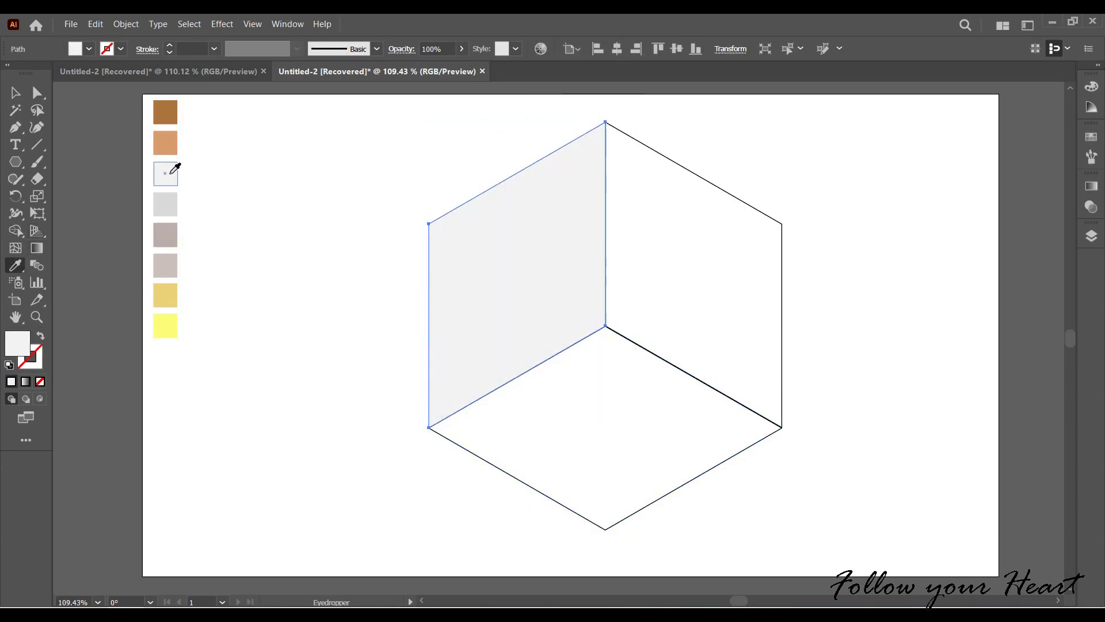
click(172, 230)
ctrl+click(755, 310)
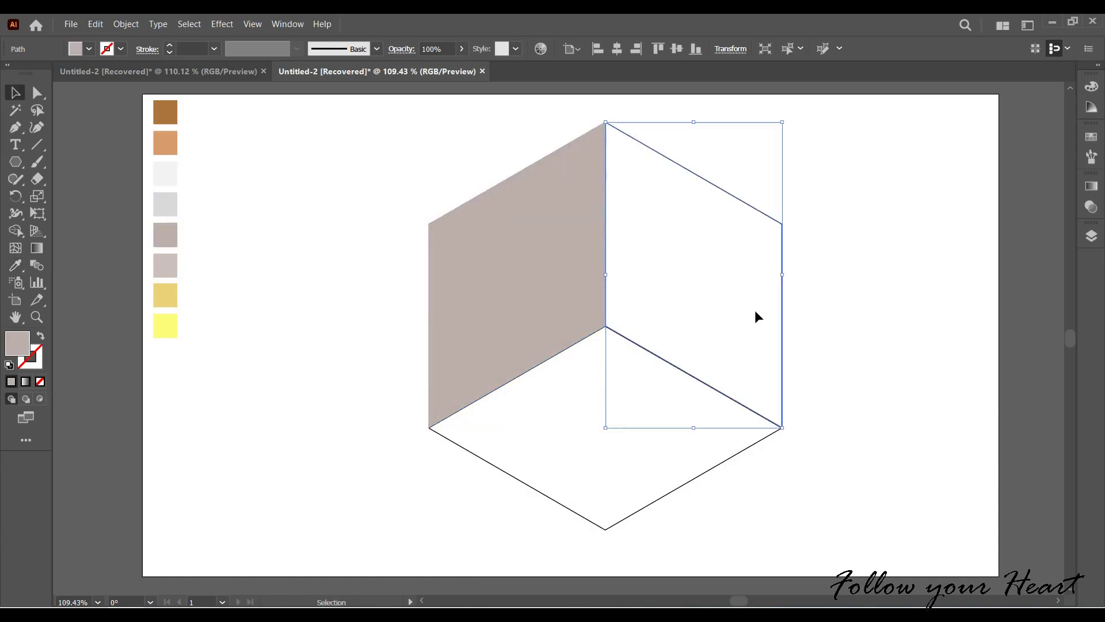
click(175, 260)
key(v)
Fill the floor rhombus with the light grey swatch, then reselect the floor.
drag(696, 517, 358, 436)
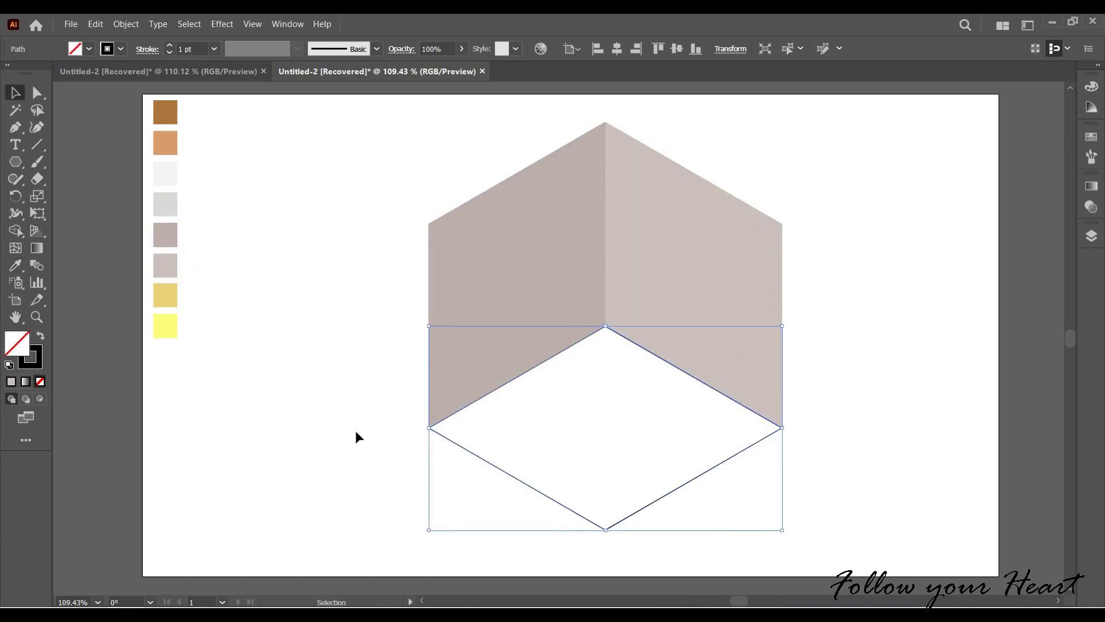
key(i)
click(163, 206)
key(v)
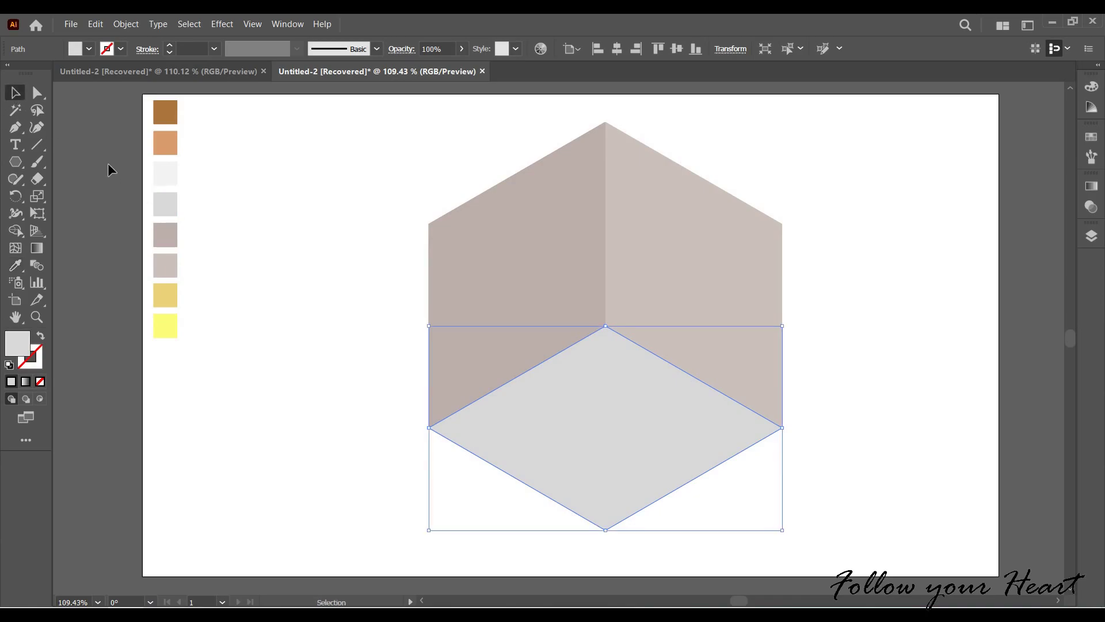
click(109, 168)
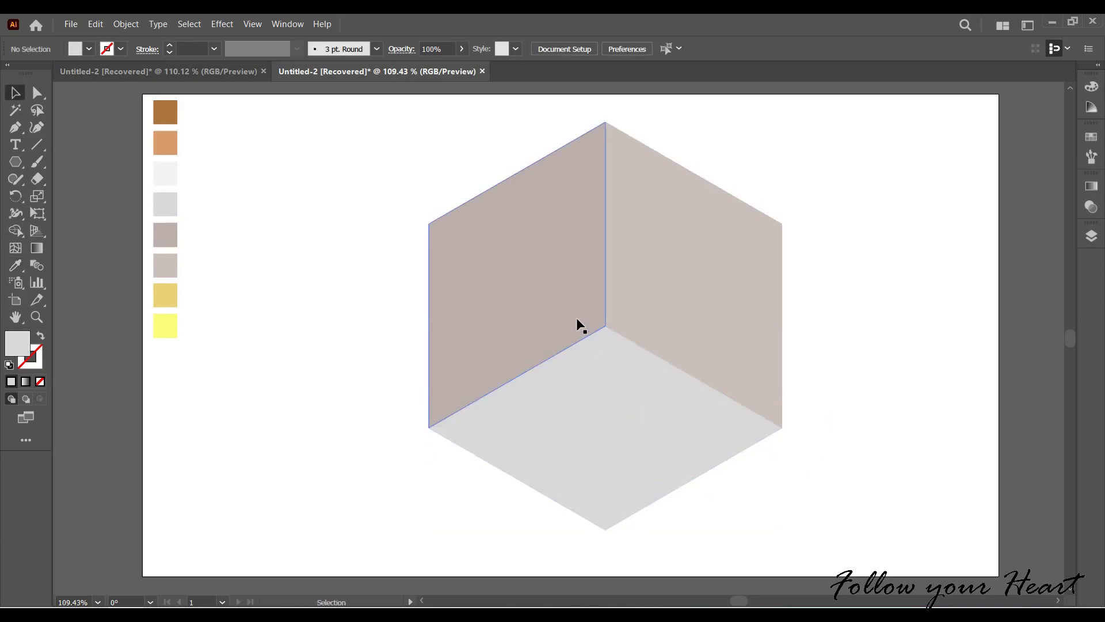
scroll(576, 317, right, 1)
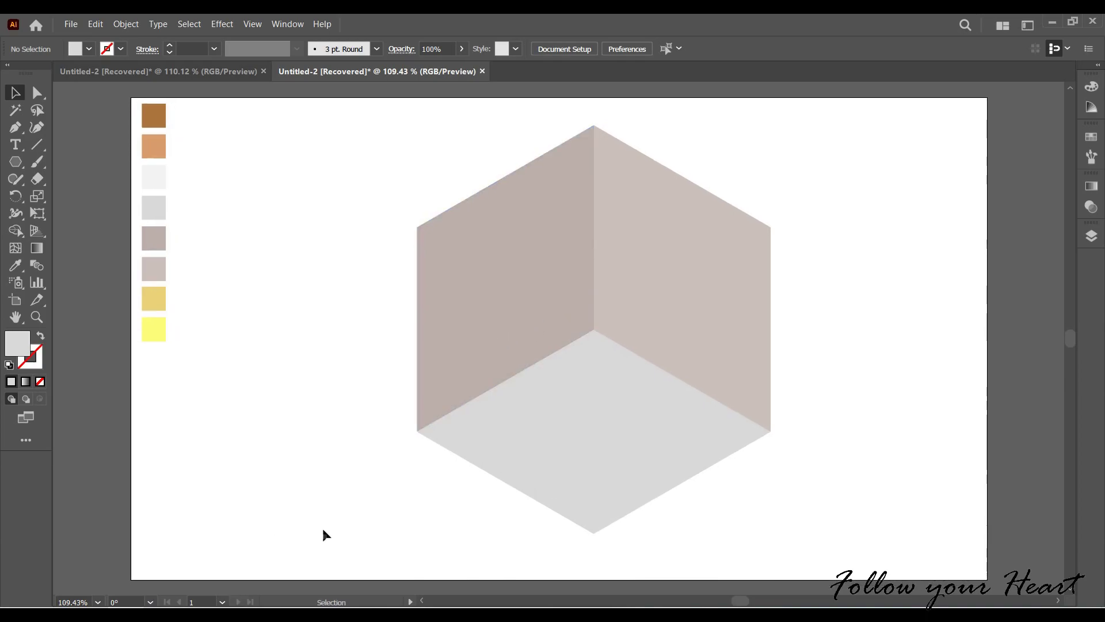
click(595, 482)
Recolour the floor orange.
key(i)
click(167, 306)
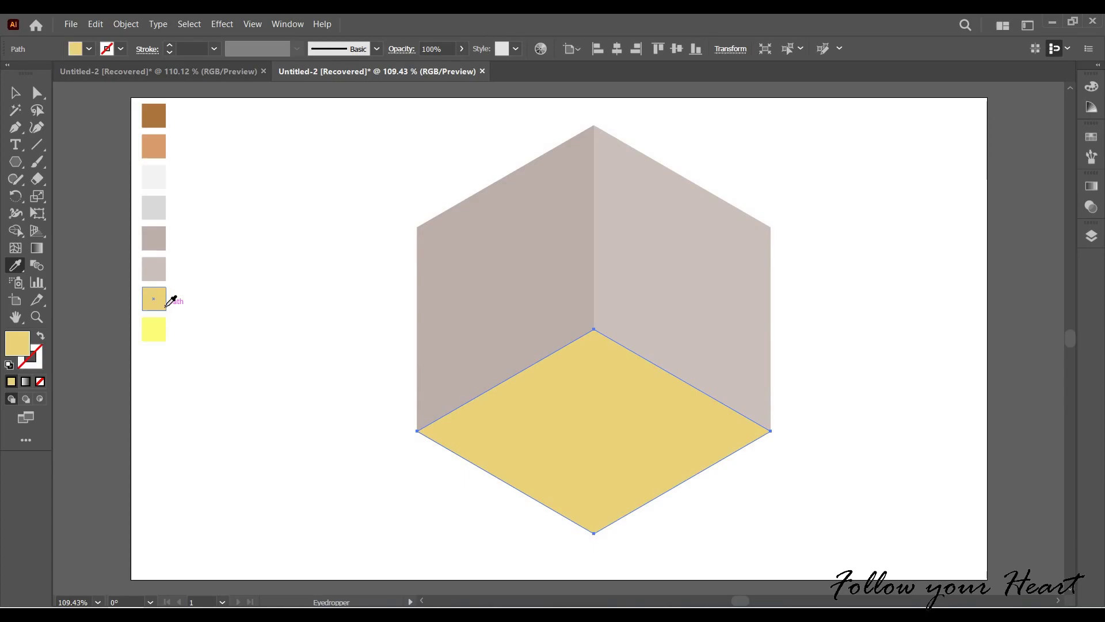
click(151, 146)
key(v)
click(540, 522)
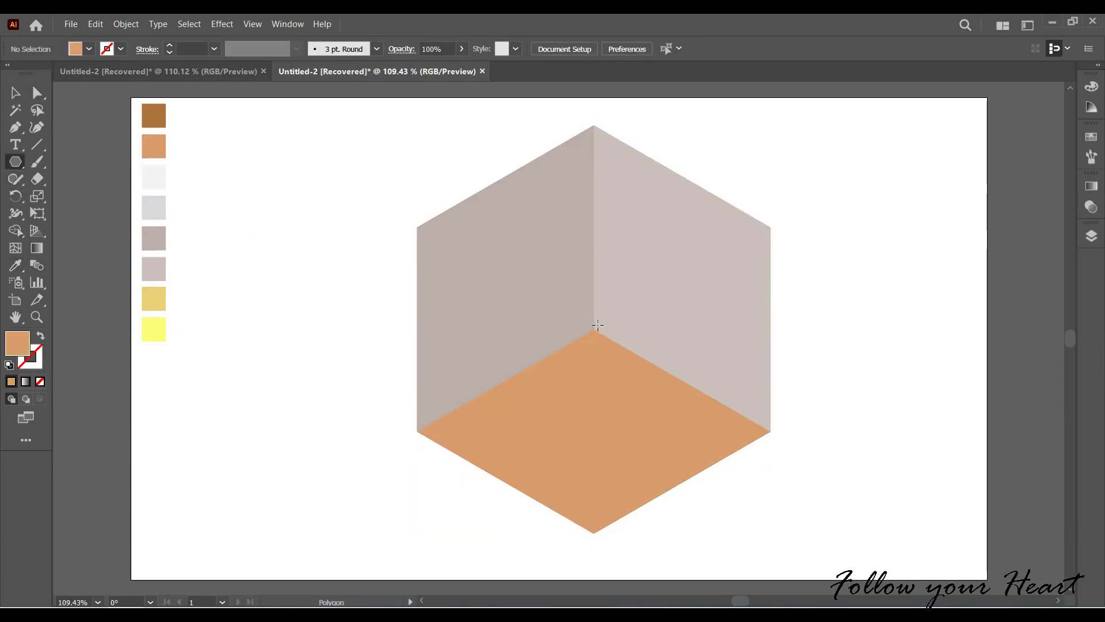
Draw a large hexagon from the cube's centre, rotate it, and send it behind the room.
drag(594, 329, 789, 207)
mouse_move(831, 125)
mouse_down()
mouse_move(929, 320)
mouse_move(914, 328)
mouse_move(923, 250)
mouse_up()
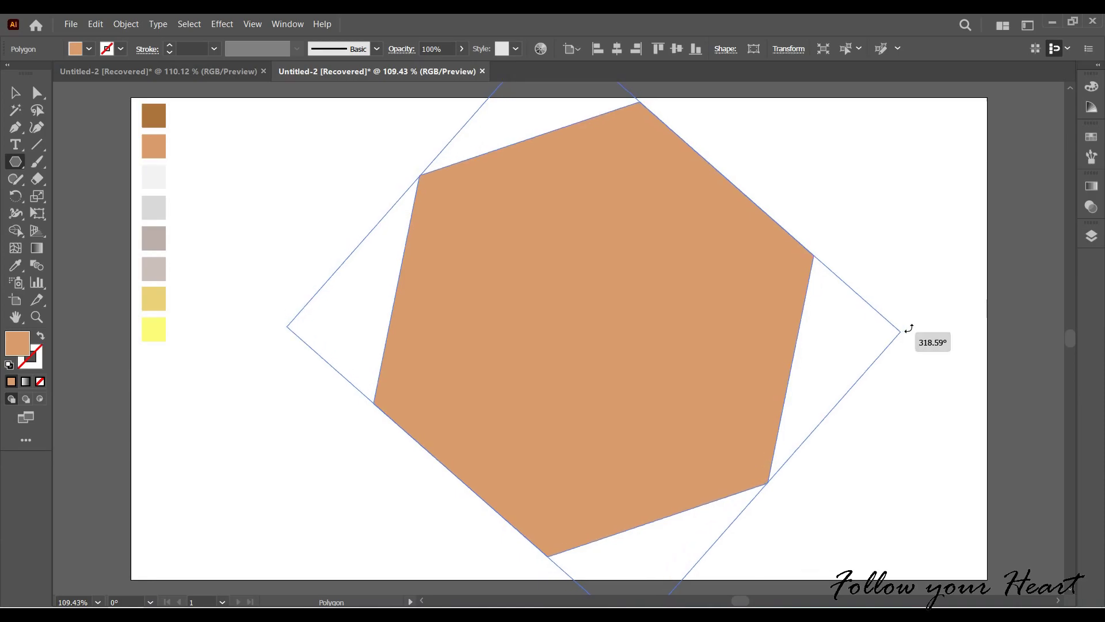
drag(923, 250, 929, 263)
right_click(929, 263)
mouse_move(786, 543)
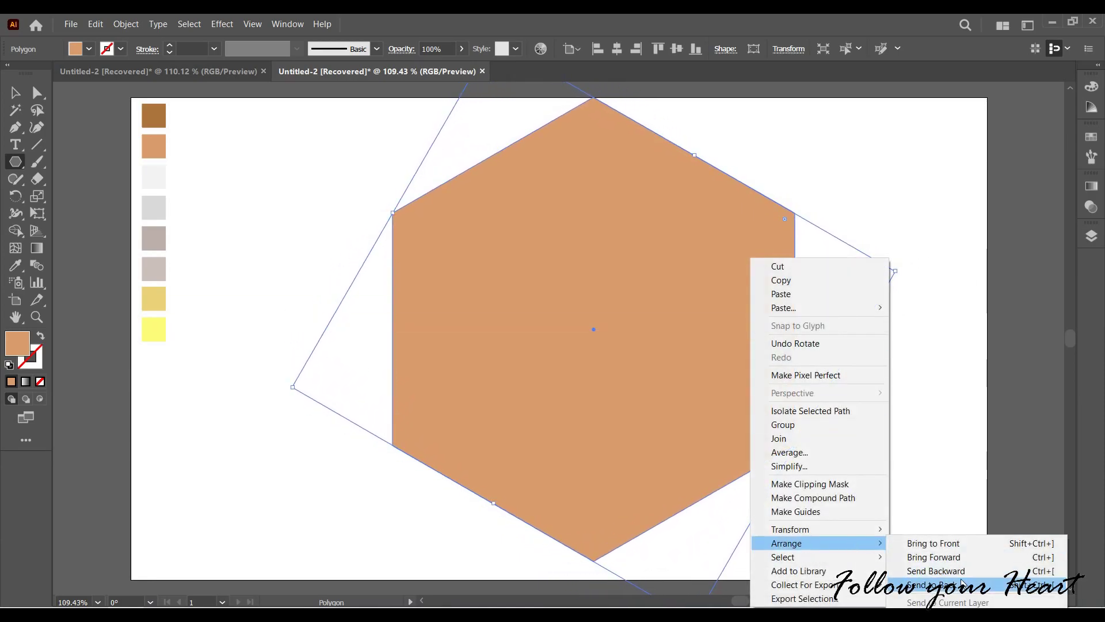
click(960, 583)
key(v)
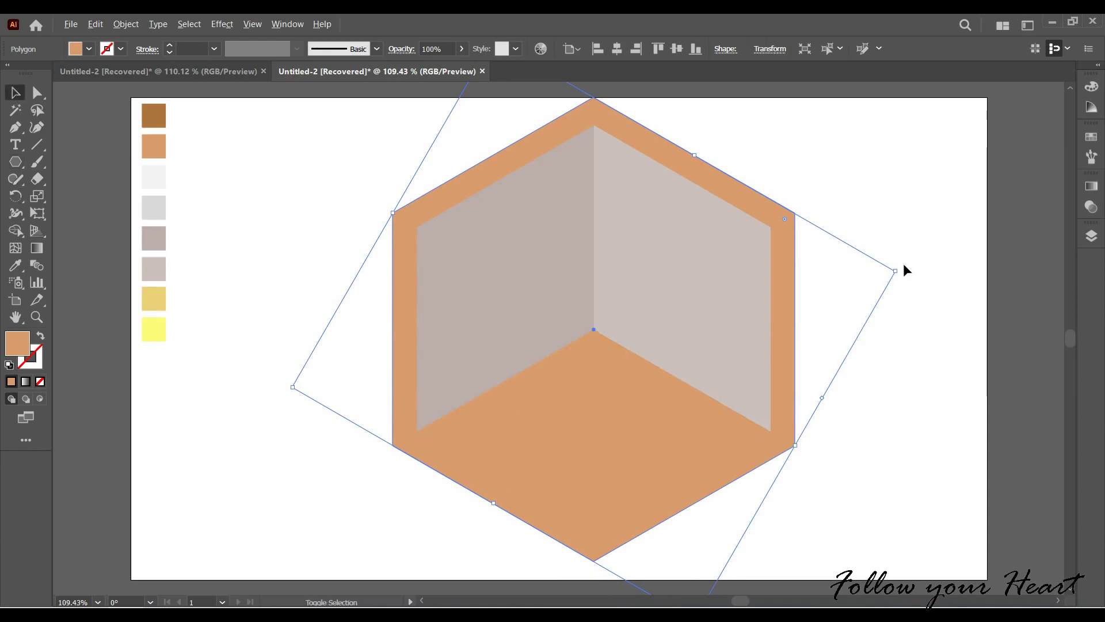
Shrink the back hexagon to a thin border and colour it dark brown.
drag(900, 270, 874, 276)
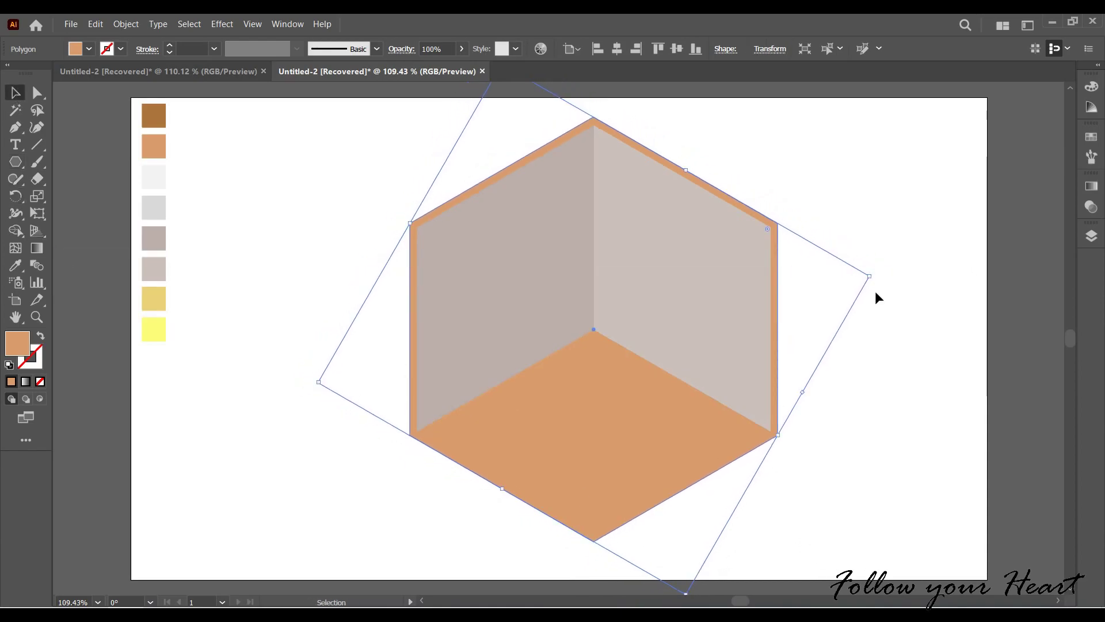
click(153, 115)
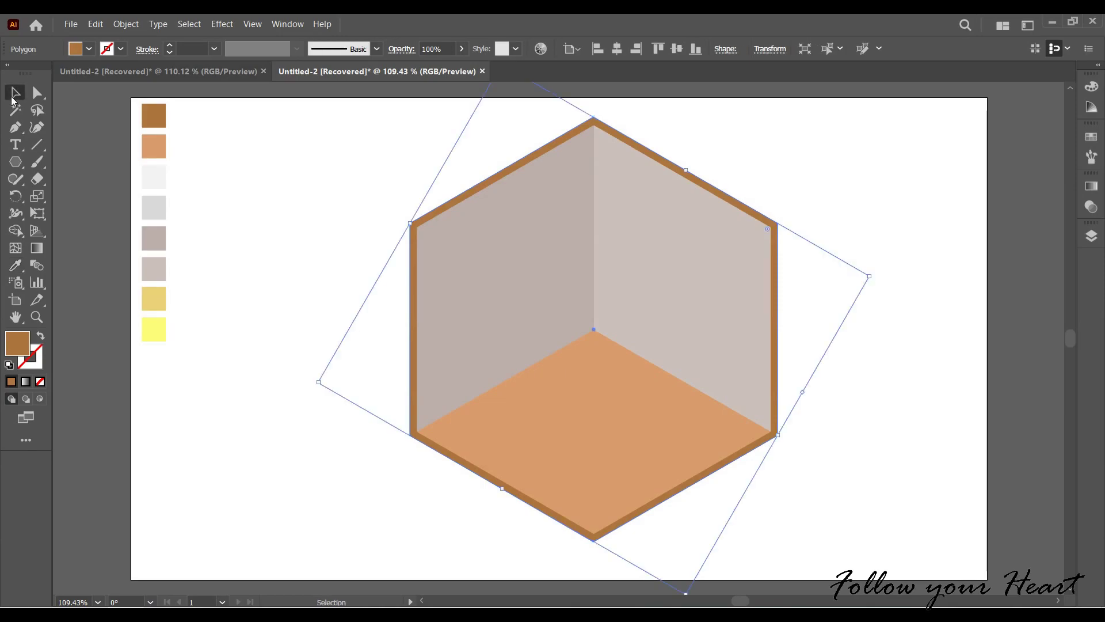
click(314, 367)
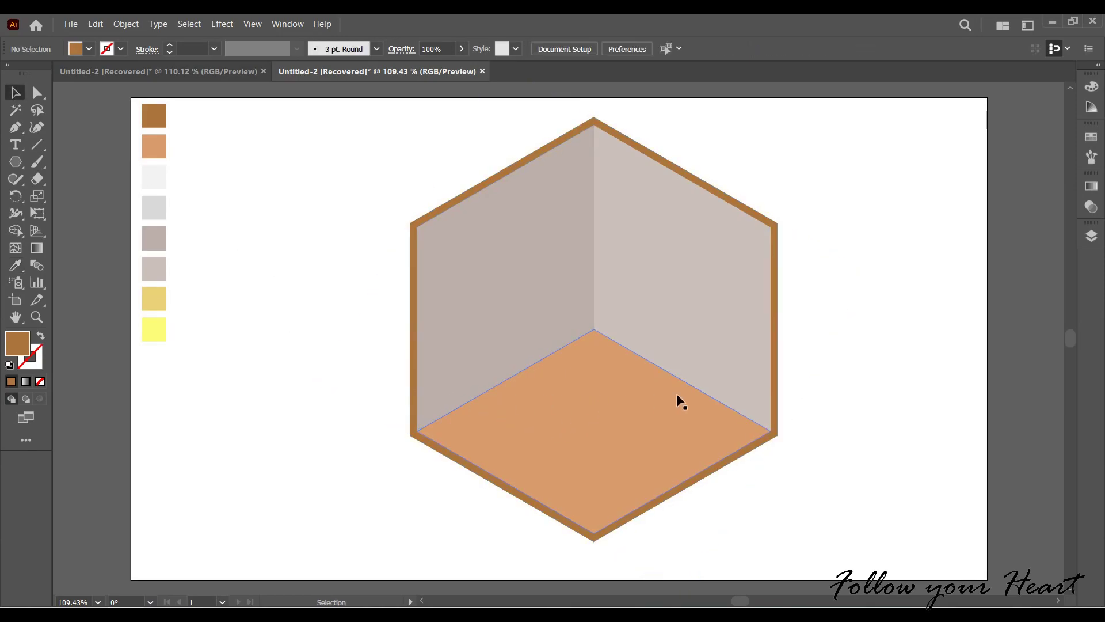
Move the room to the right side of the page and group it.
click(587, 385)
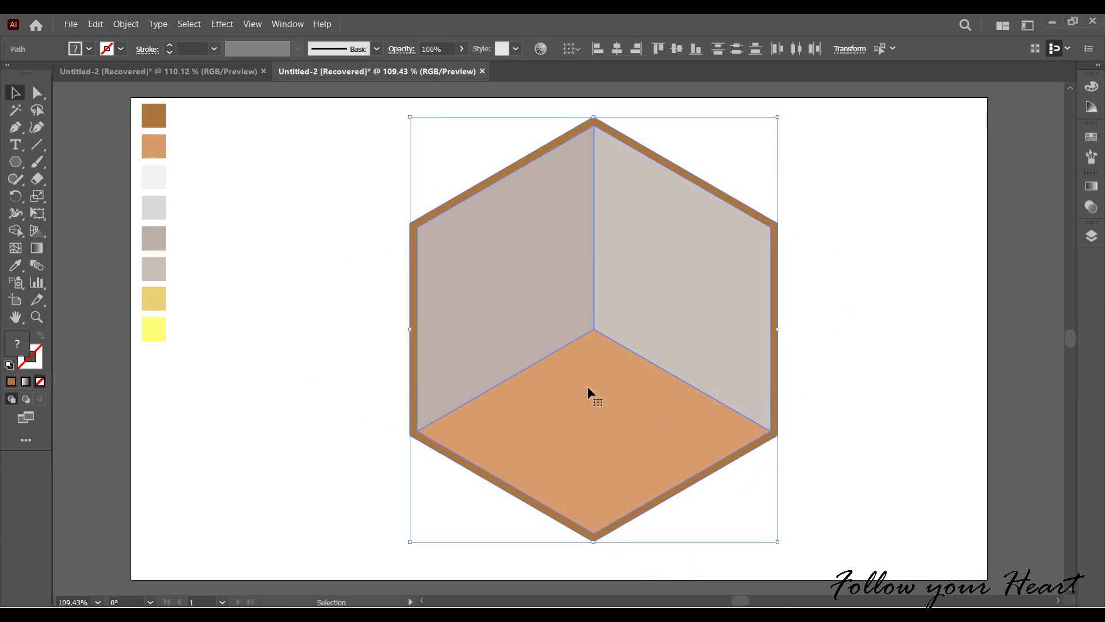
drag(581, 376, 785, 378)
key(ctrl+g)
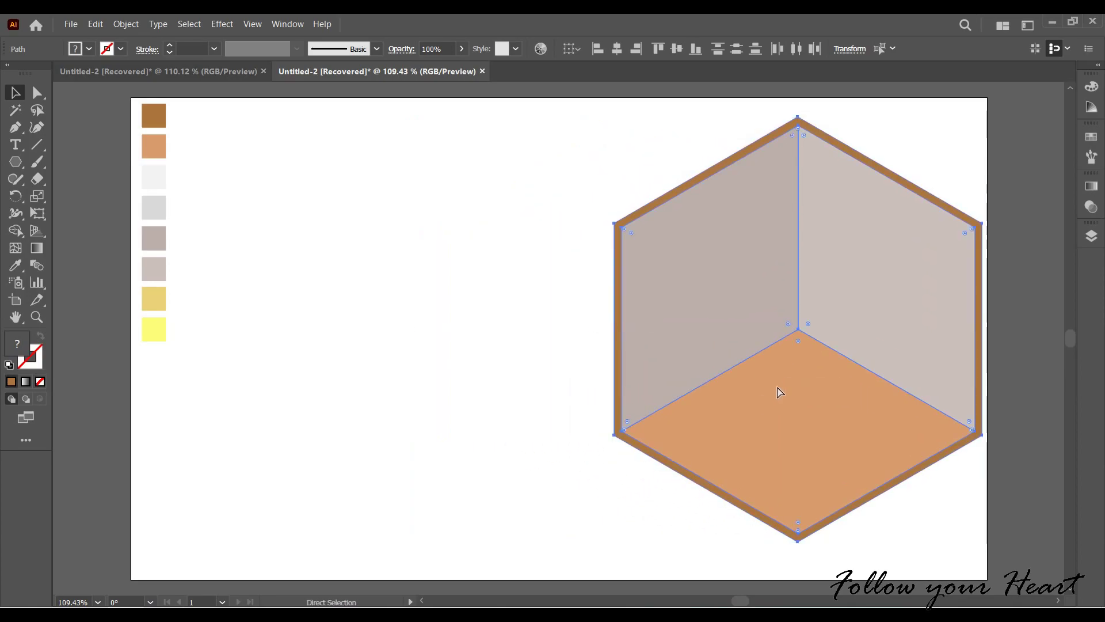
scroll(338, 397, up, 3)
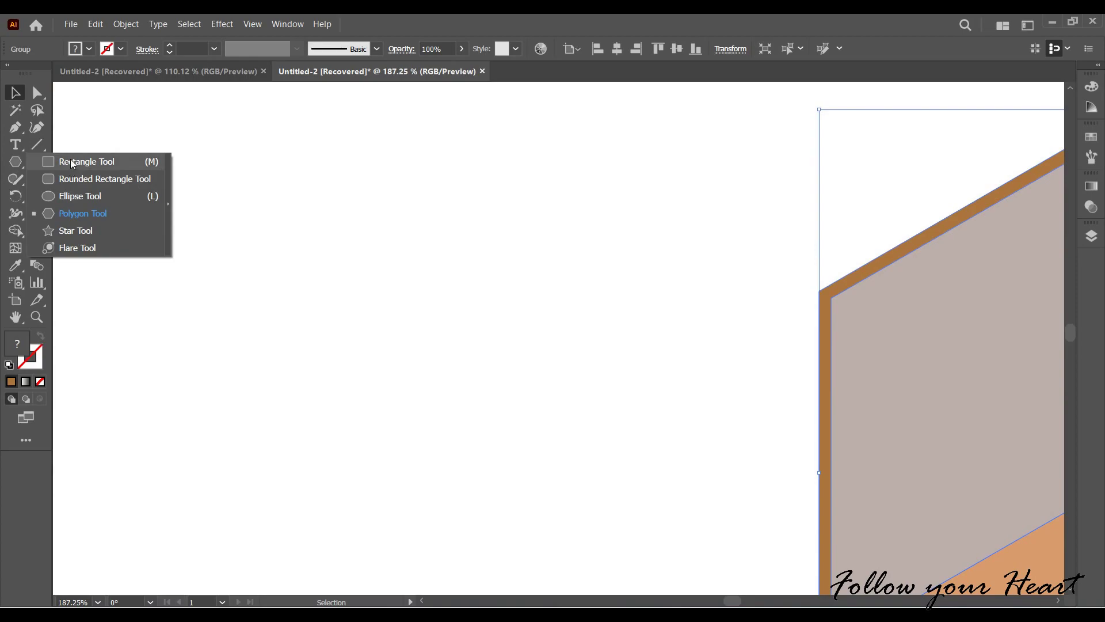
Draw a tall light taupe rectangle left of the room.
drag(8, 168, 70, 159)
mouse_move(220, 188)
mouse_down()
mouse_move(459, 536)
mouse_move(607, 482)
mouse_up()
key(i)
click(143, 340)
click(16, 92)
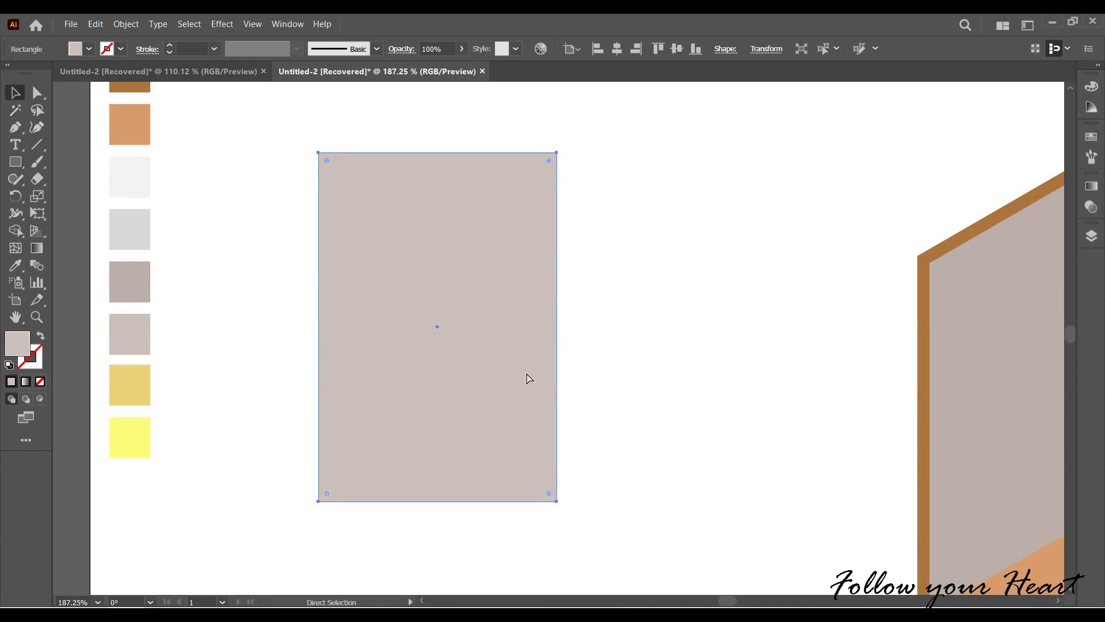
Add a smaller darker inset rectangle inside the window rectangle.
drag(557, 501, 525, 479)
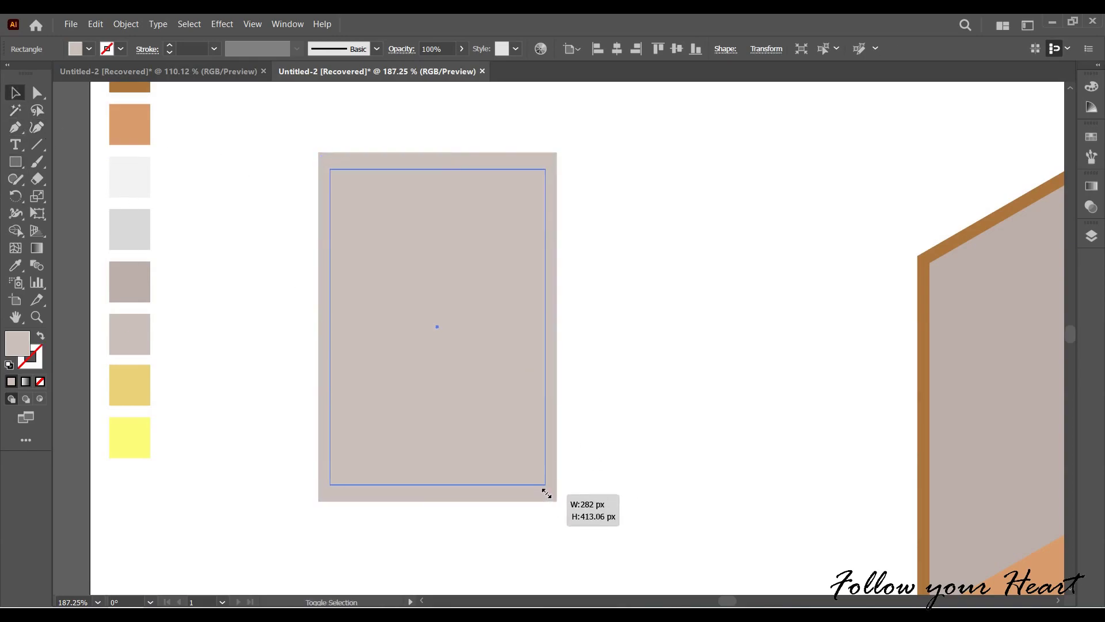
key(i)
click(137, 271)
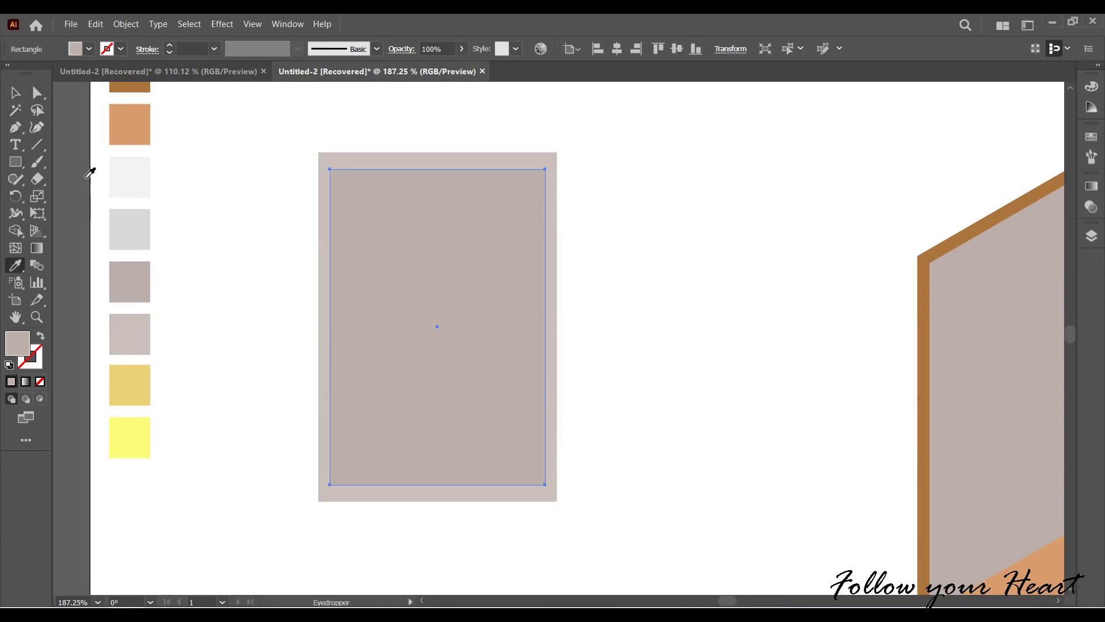
key(v)
key(ctrl+shift+a)
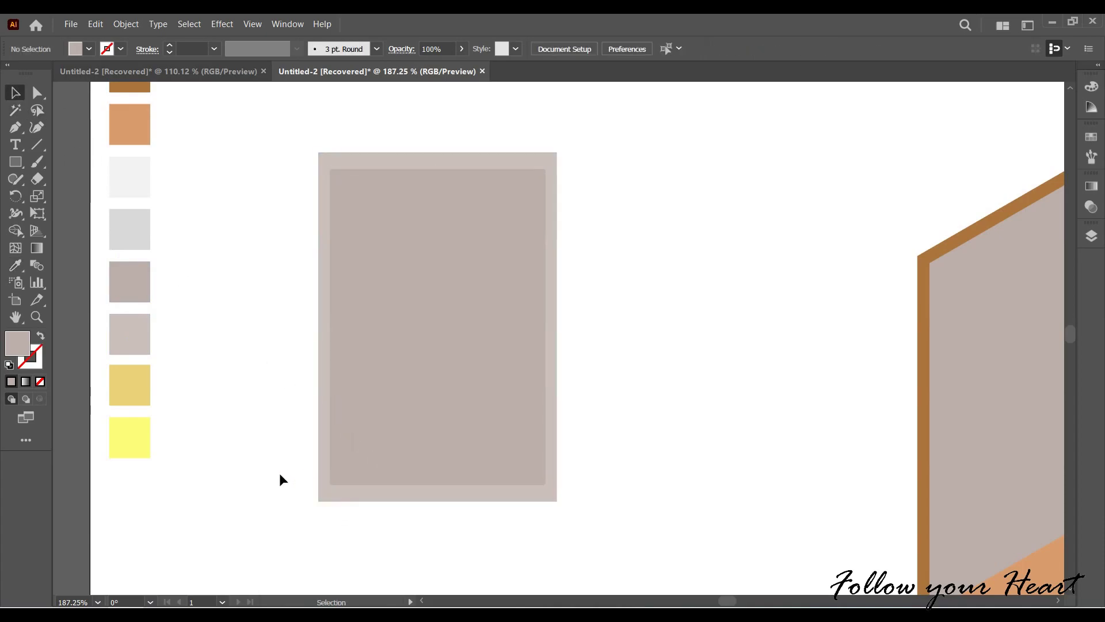
Make a row of four light panes across the top of the inner panel.
click(16, 167)
drag(333, 173, 364, 225)
key(v)
key(ctrl+shift+a)
click(347, 197)
key(i)
click(130, 188)
key(v)
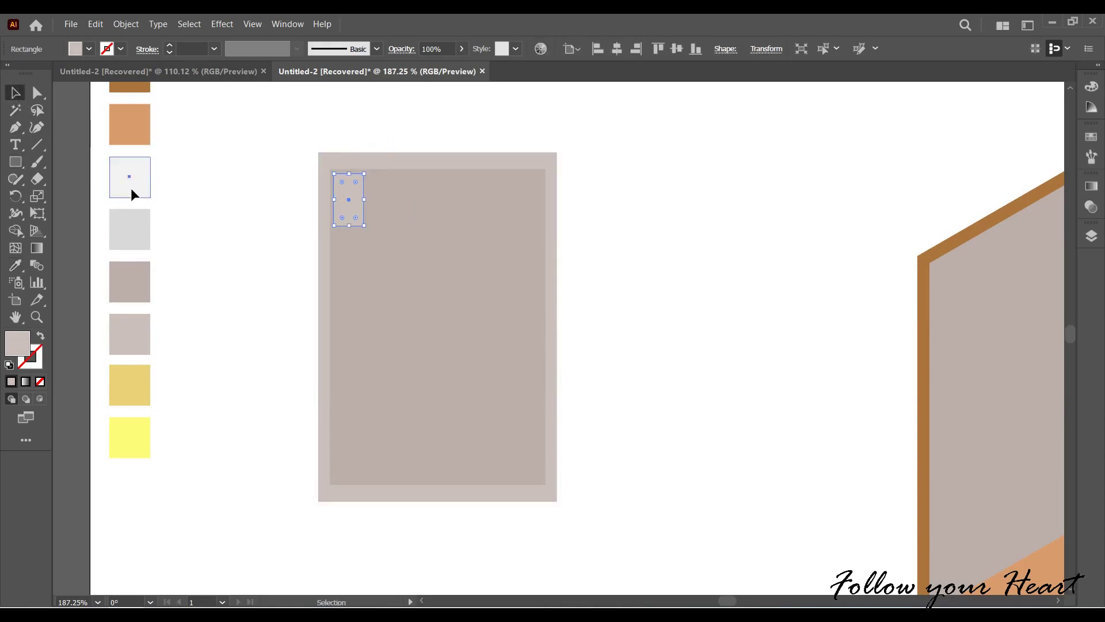
drag(348, 200, 388, 199)
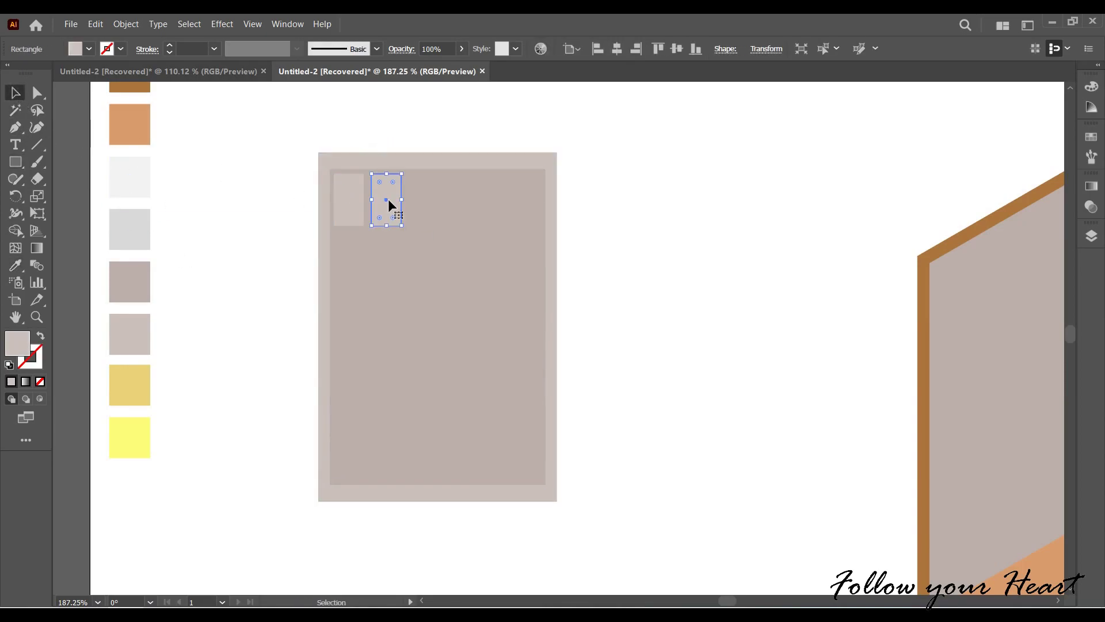
key(ctrl+d)
key(ctrl+d)
key(ctrl+a)
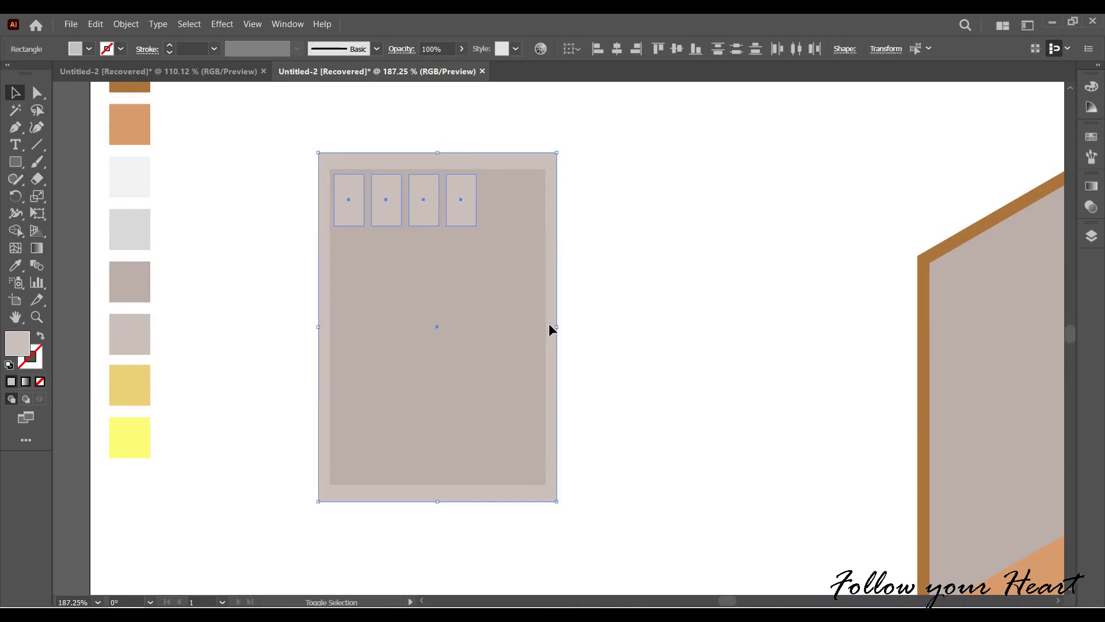
drag(478, 225, 543, 225)
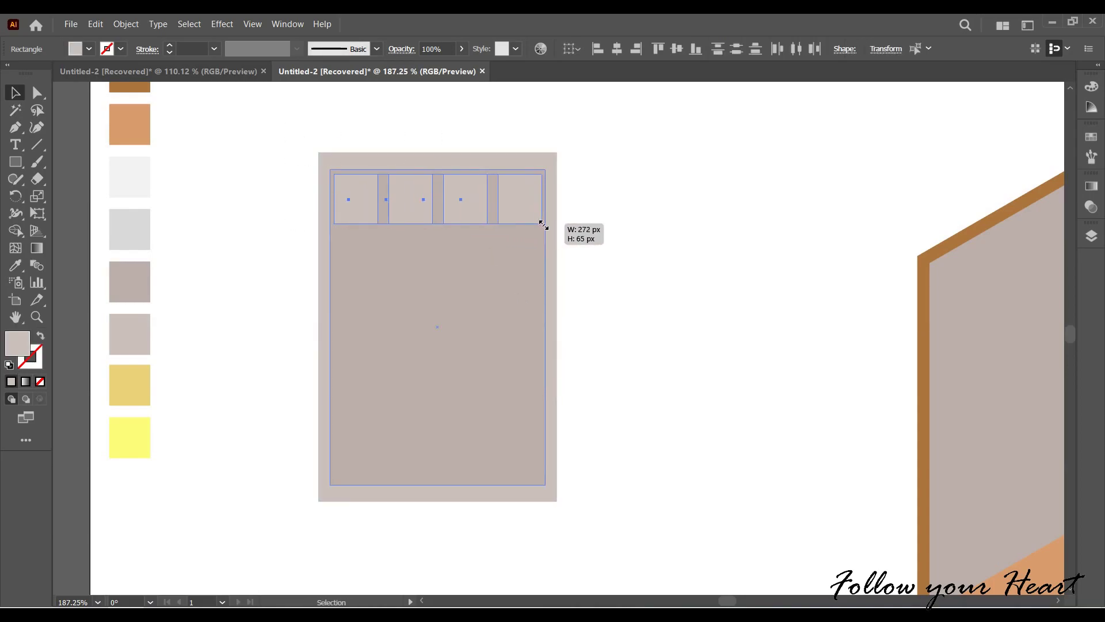
Copy the row down into five rows and stretch the grid to the panel's bottom.
drag(471, 215, 468, 254)
key(ctrl+d)
key(ctrl+d)
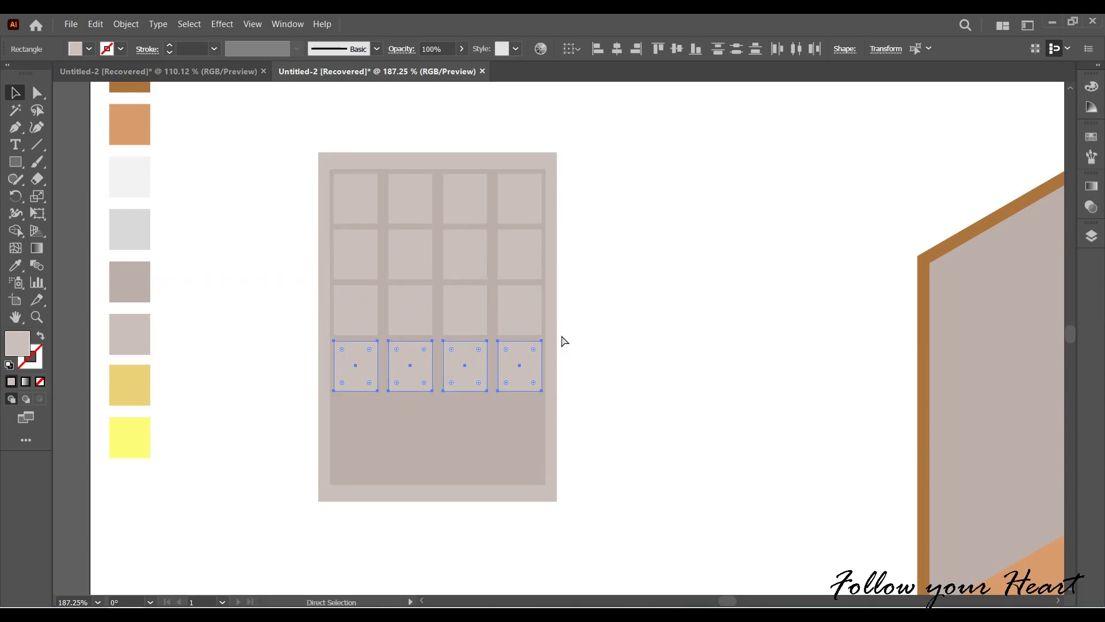
key(ctrl+d)
drag(310, 122, 553, 486)
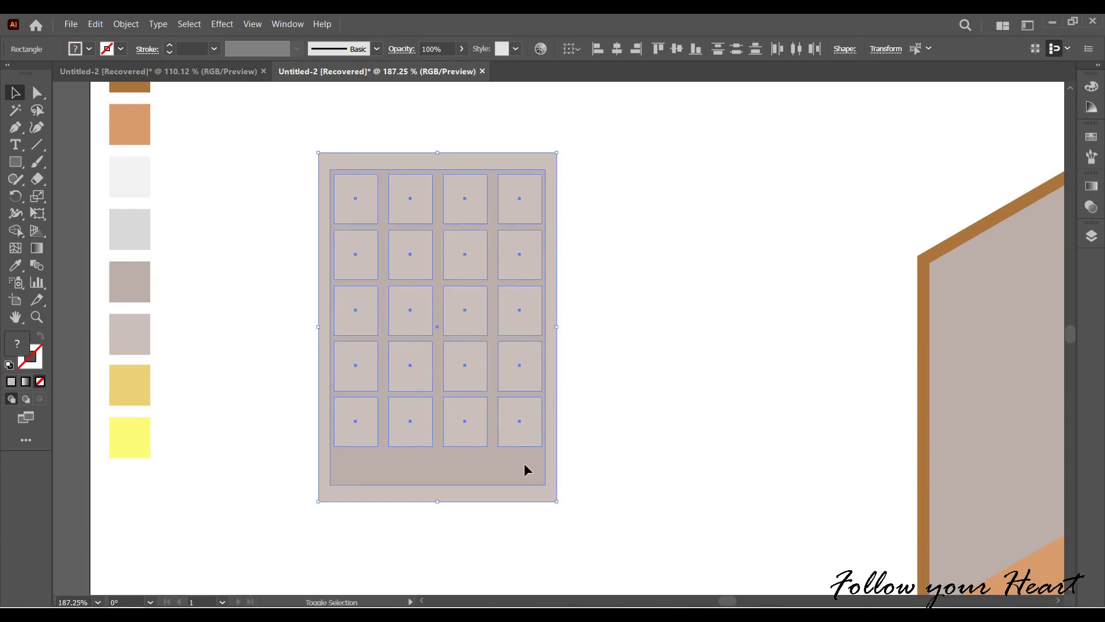
drag(438, 446, 438, 479)
Recolour the outer window rectangle and panes darker taupe and the grid background lighter taupe.
click(662, 489)
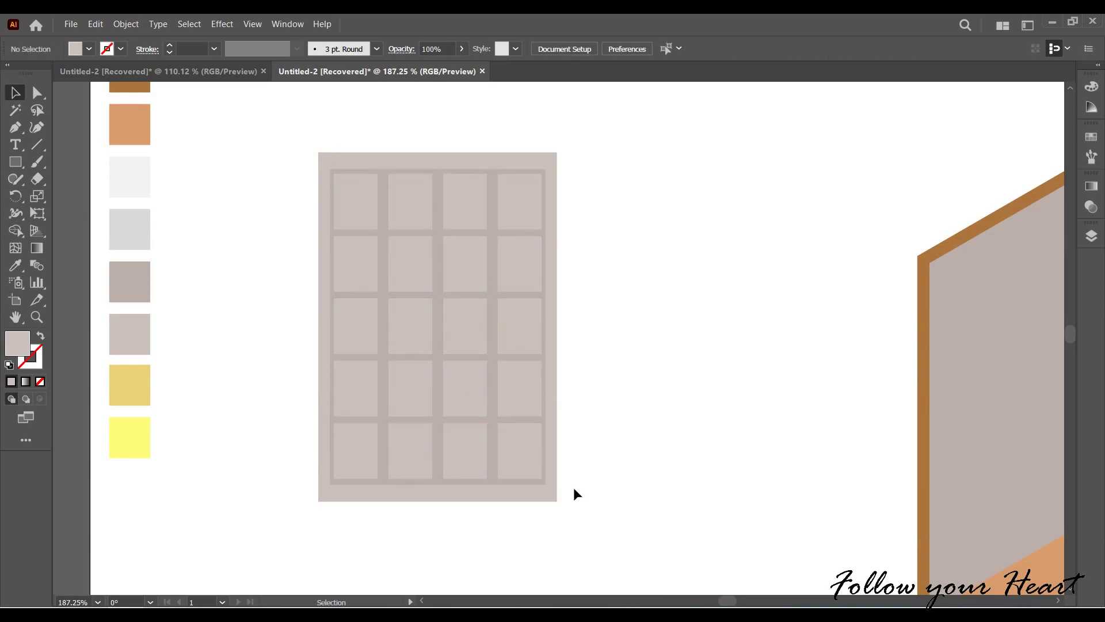
click(337, 163)
key(i)
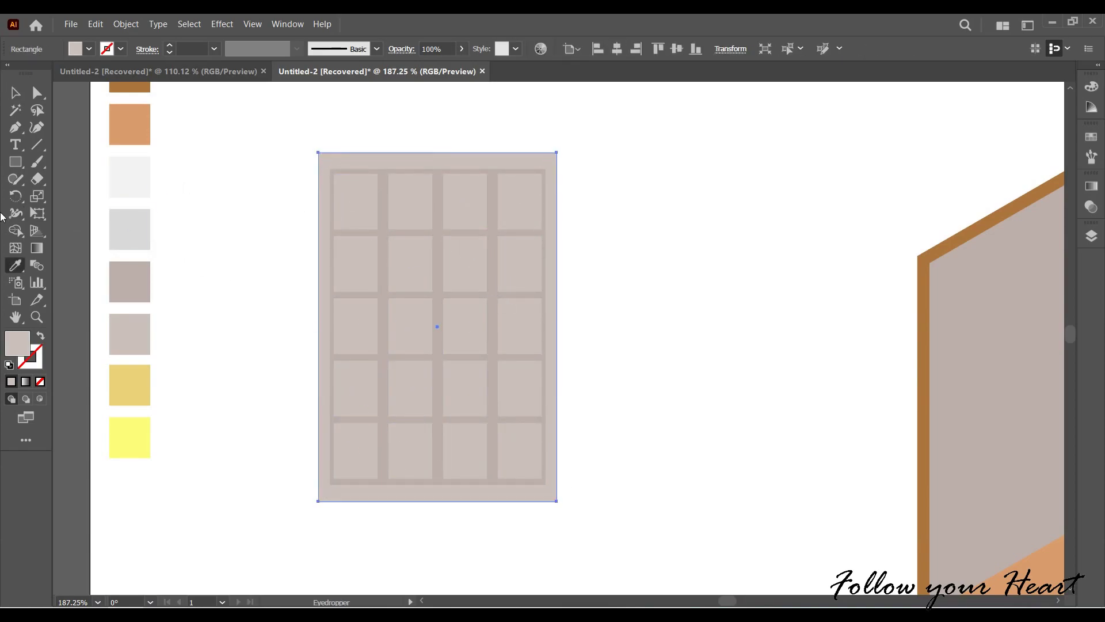
click(149, 278)
ctrl+click(385, 239)
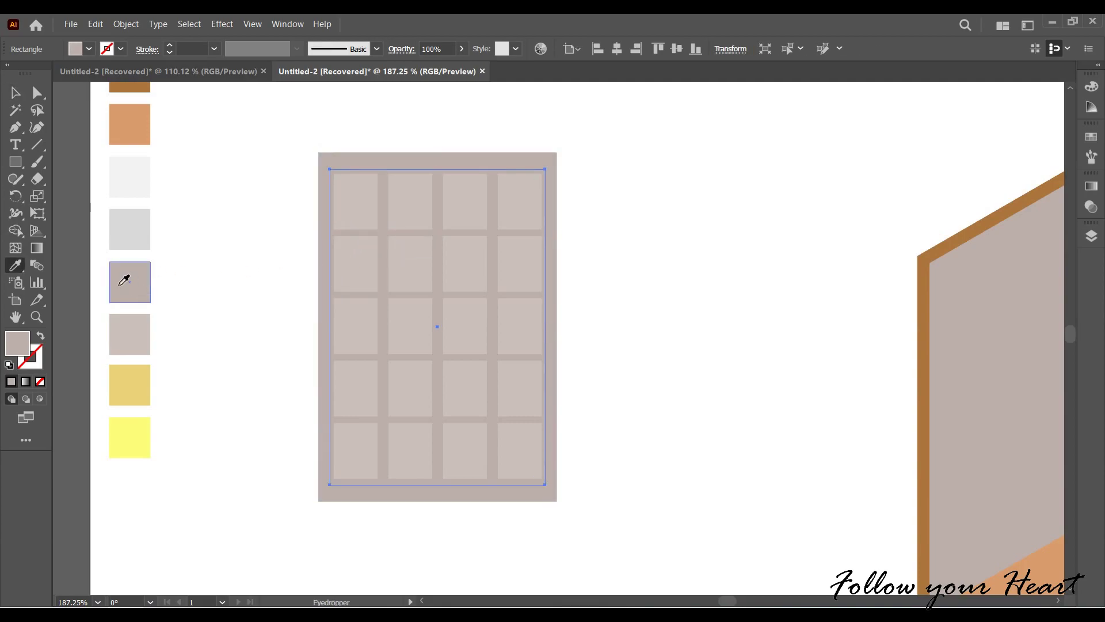
click(149, 325)
key(v)
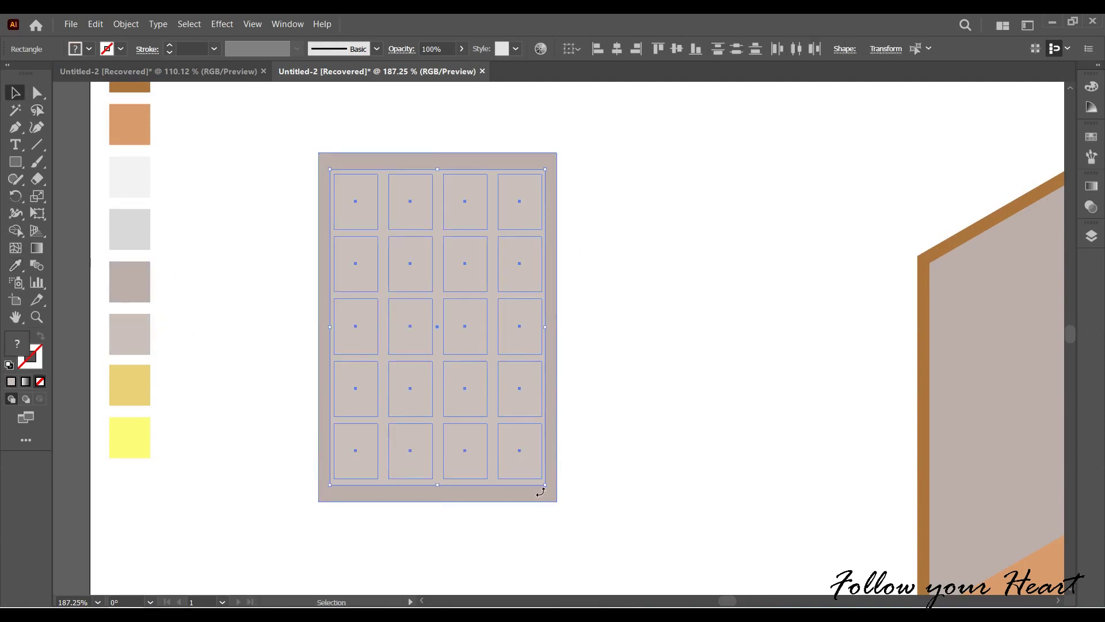
shift+click(490, 474)
key(i)
click(447, 491)
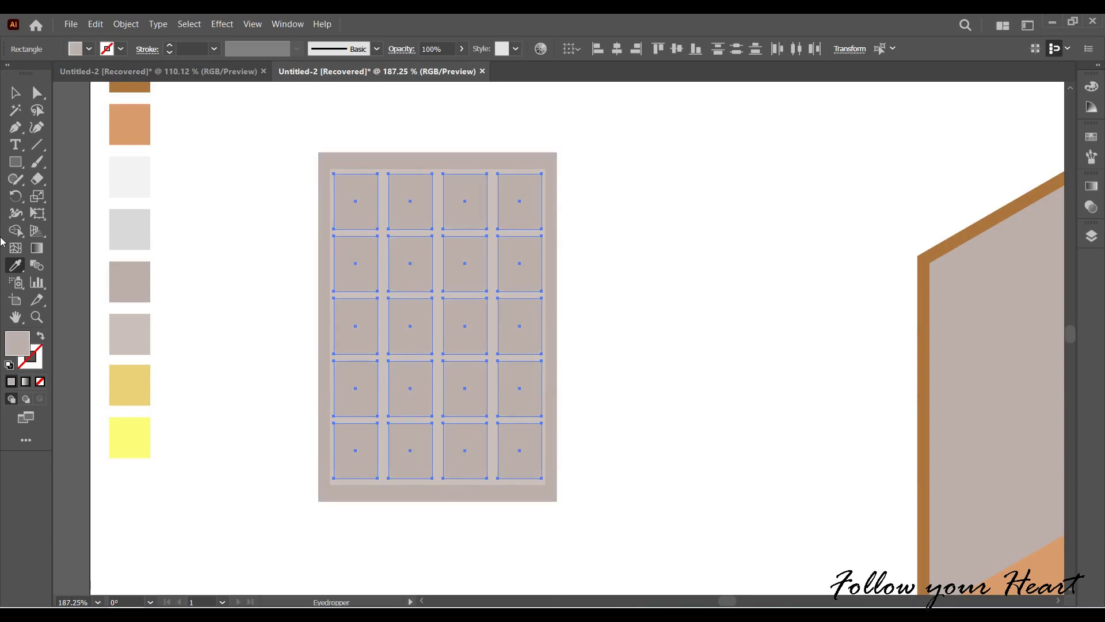
key(v)
click(758, 288)
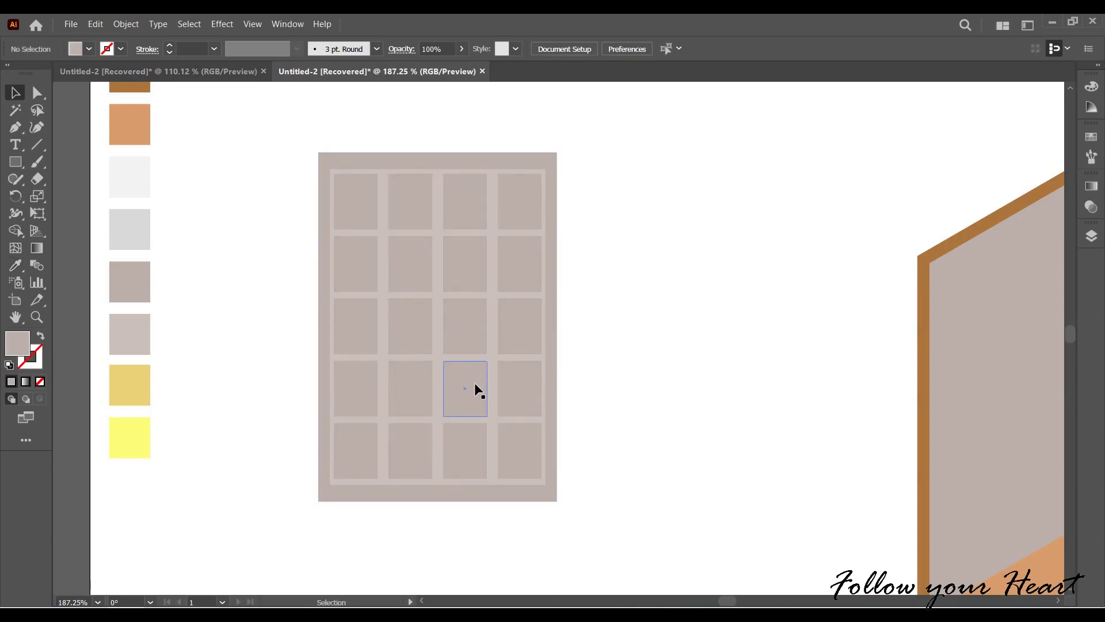
Ungroup the window and fill the panes and frame with light grey.
scroll(473, 383, down, 1)
drag(587, 344, 492, 365)
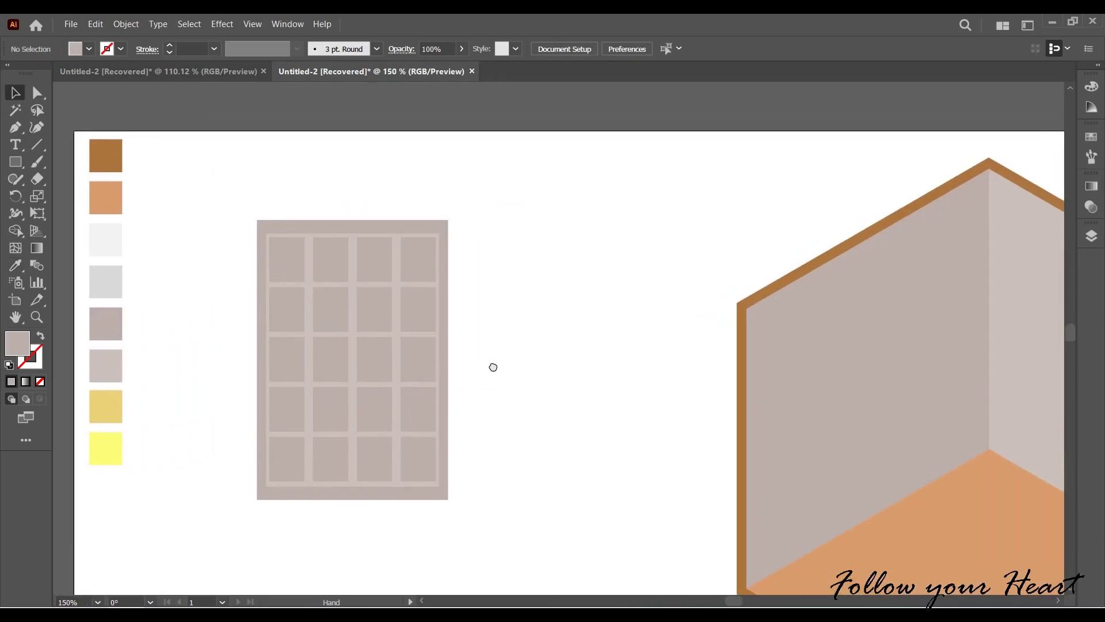
drag(237, 204, 506, 528)
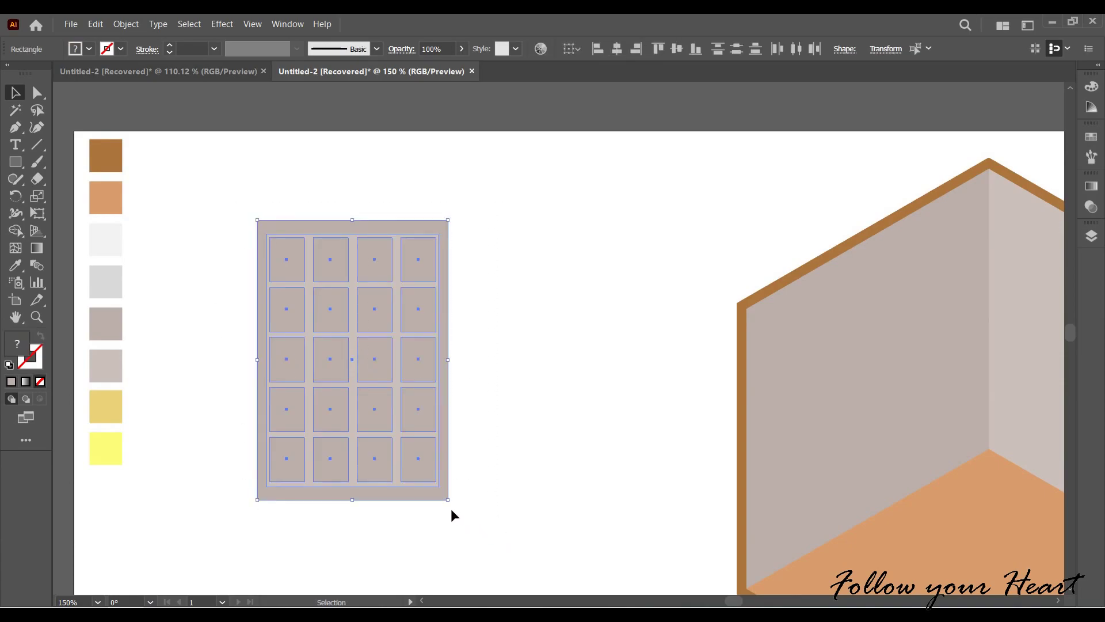
click(16, 109)
click(357, 229)
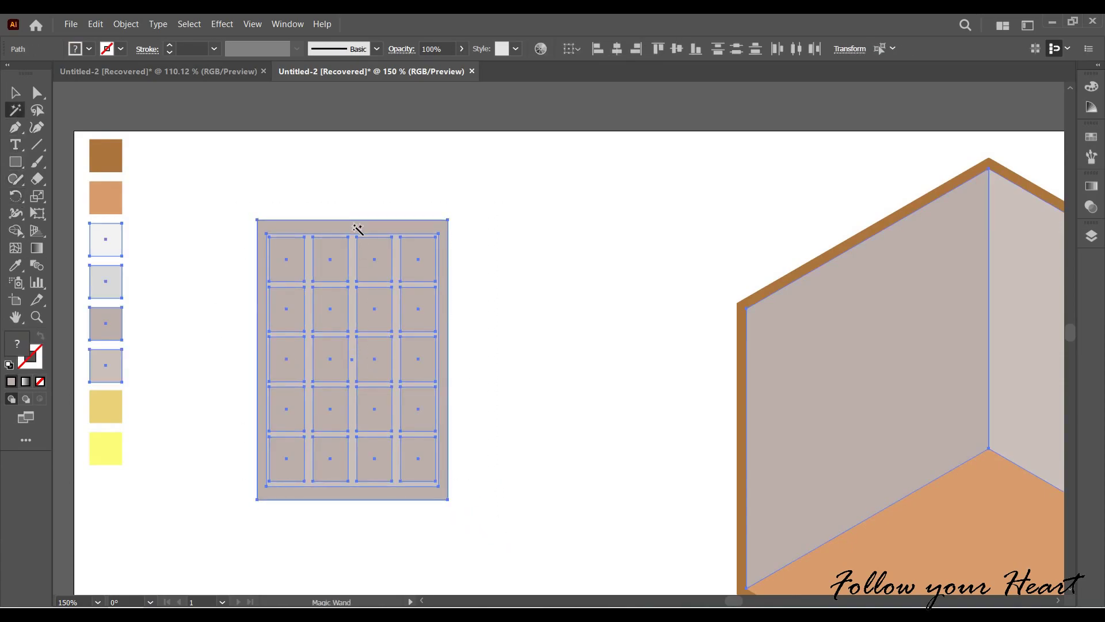
key(v)
click(366, 255)
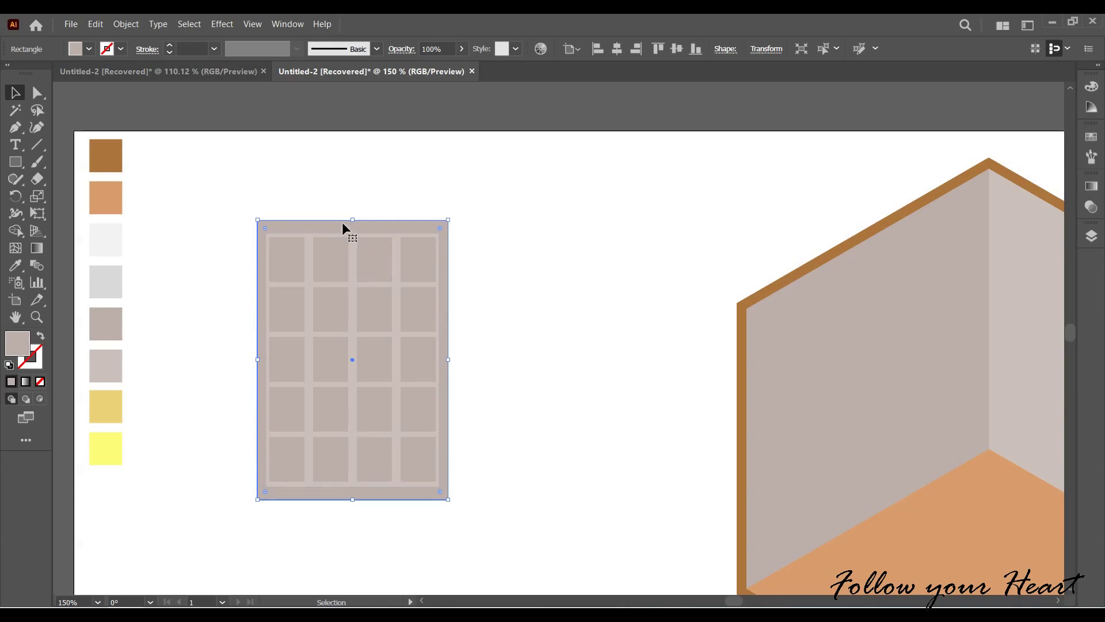
key(ctrl+shift+g)
scroll(427, 320, down, 1)
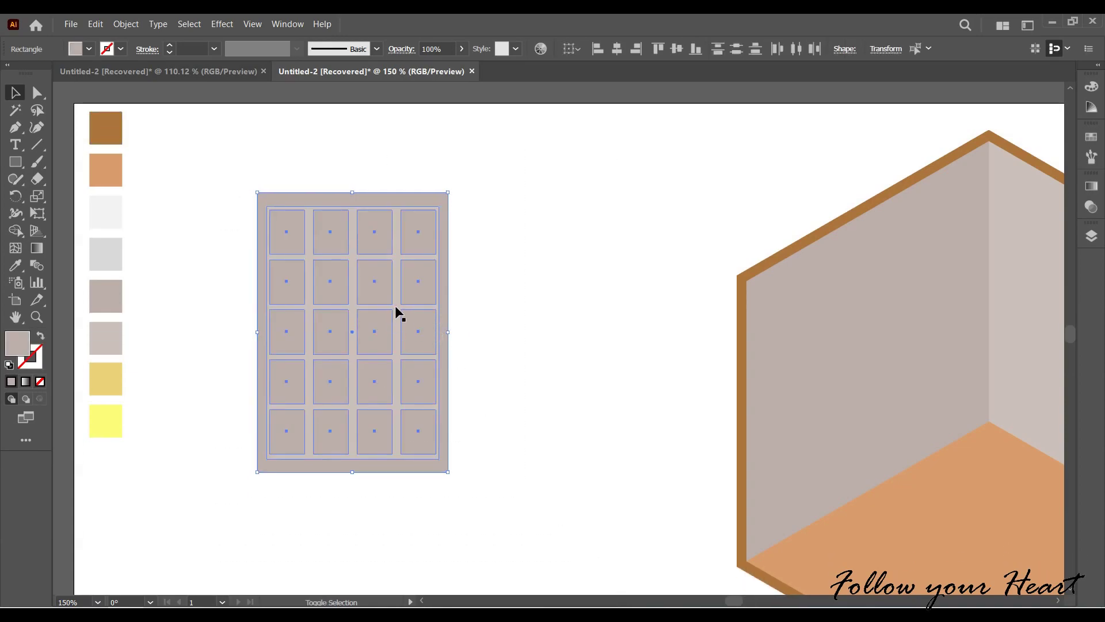
shift+click(396, 306)
key(i)
click(95, 258)
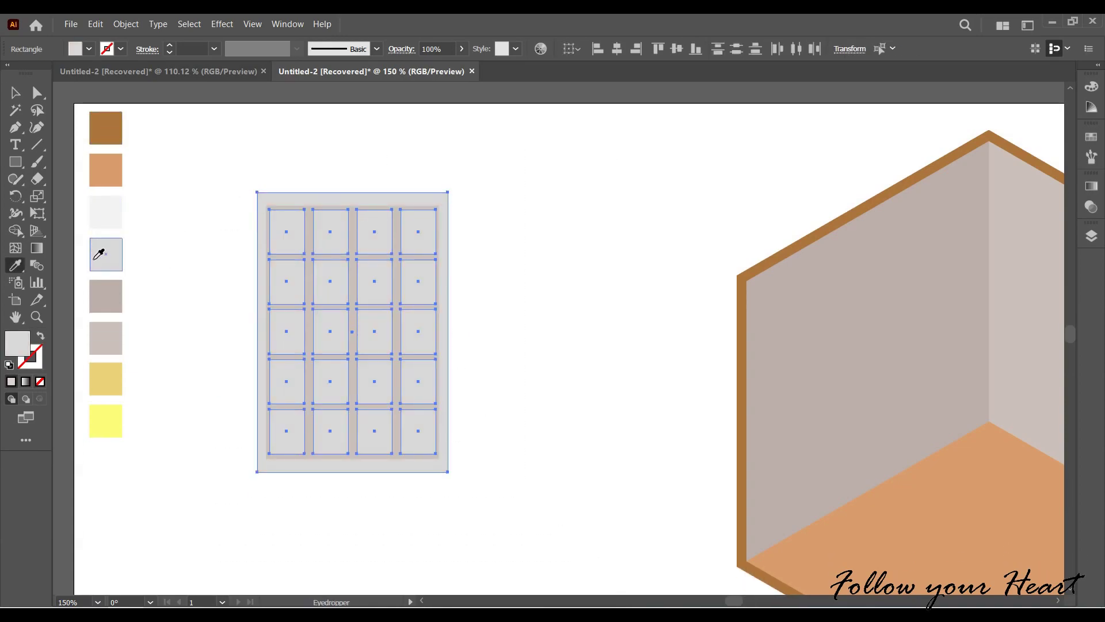
click(17, 90)
Fill the grid's inner background rectangle with the light off-white swatch.
click(312, 276)
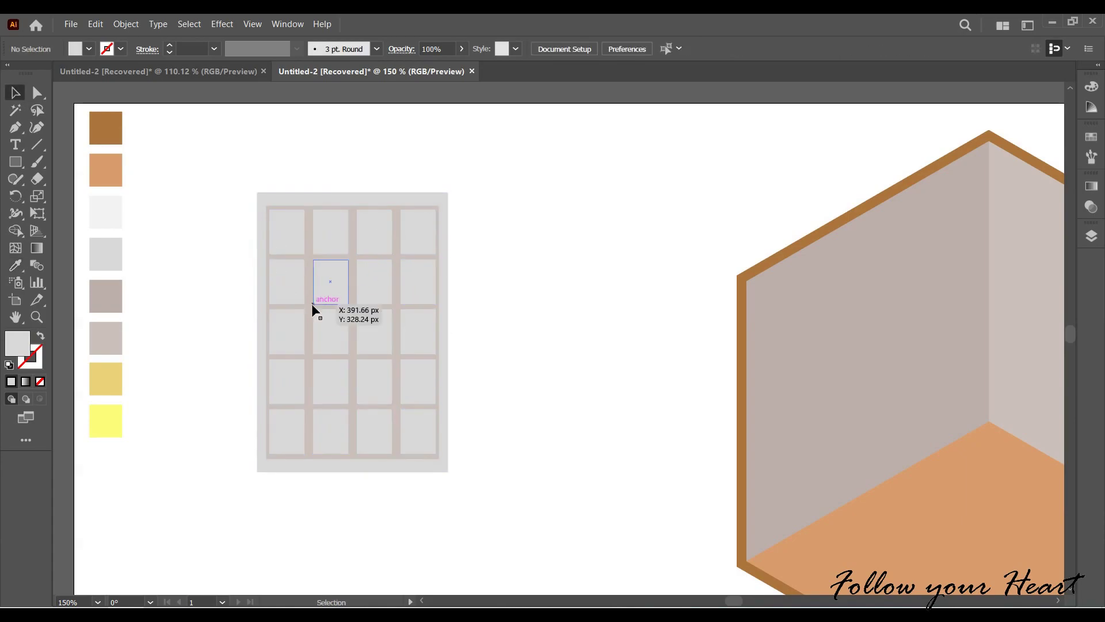
key(i)
click(103, 221)
key(v)
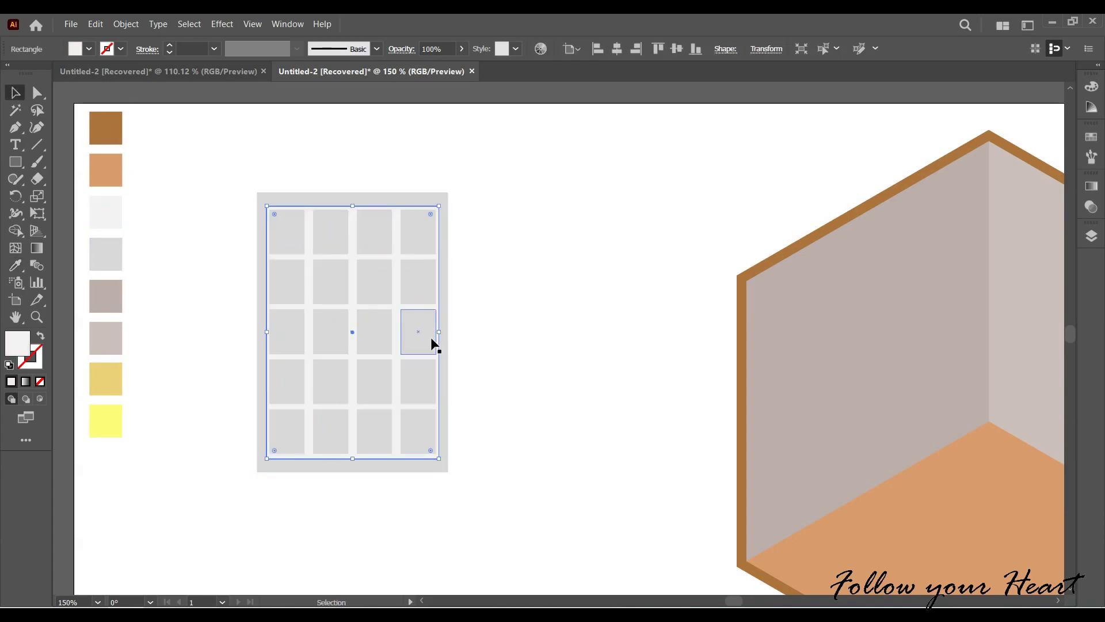
click(558, 448)
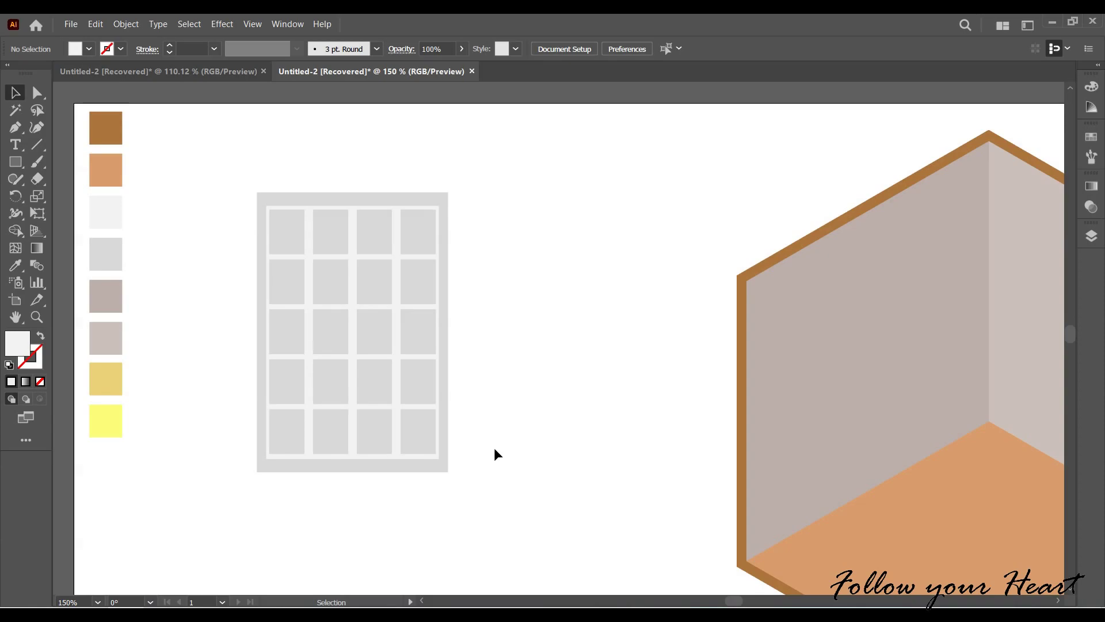
Add a thin vertical bar centred on the pane grid in the frame's light colour.
drag(234, 183, 478, 514)
click(15, 162)
drag(354, 196, 355, 467)
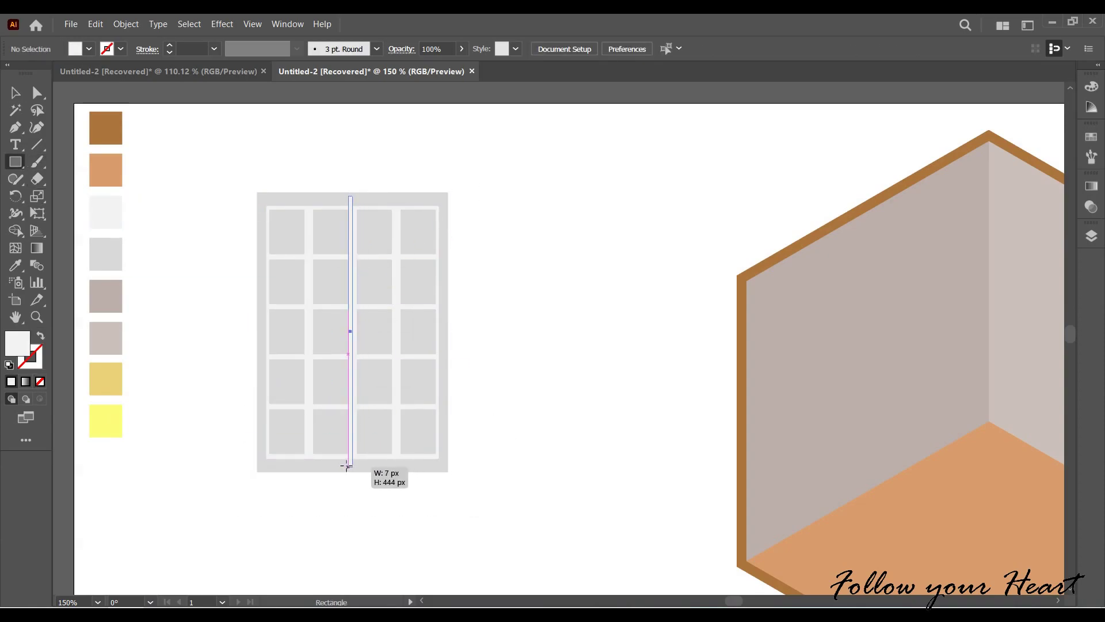
key(v)
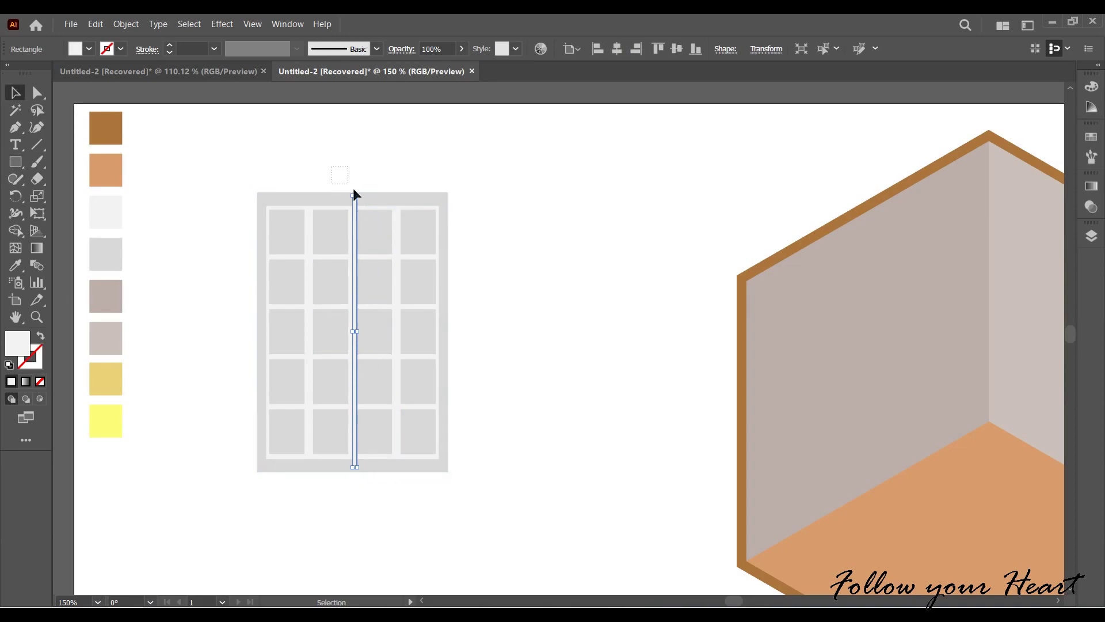
drag(371, 205, 372, 206)
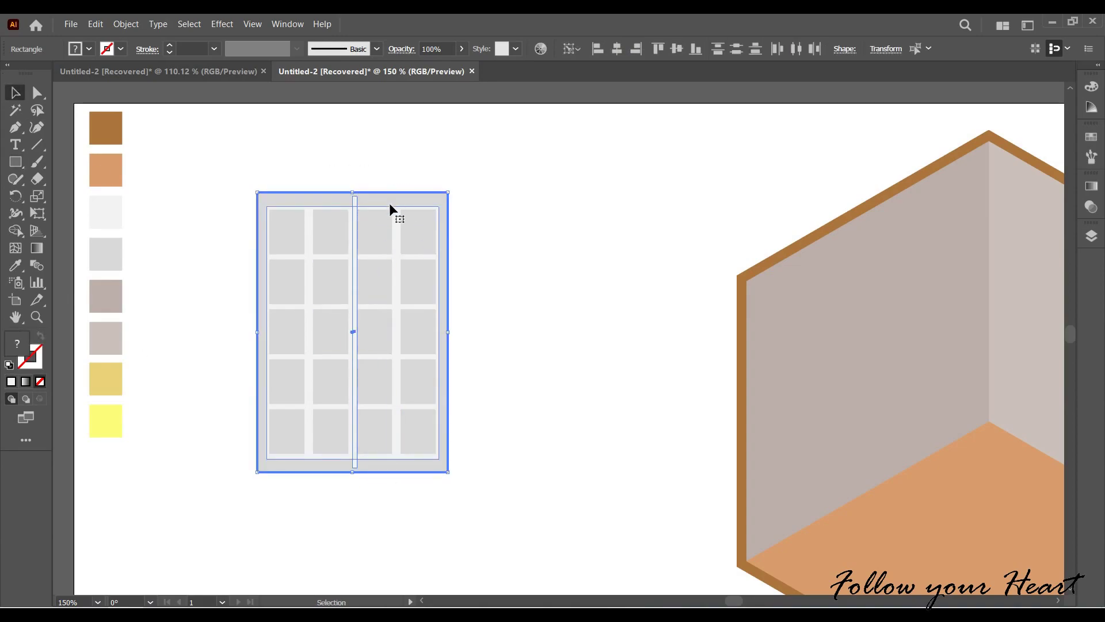
click(624, 51)
click(527, 359)
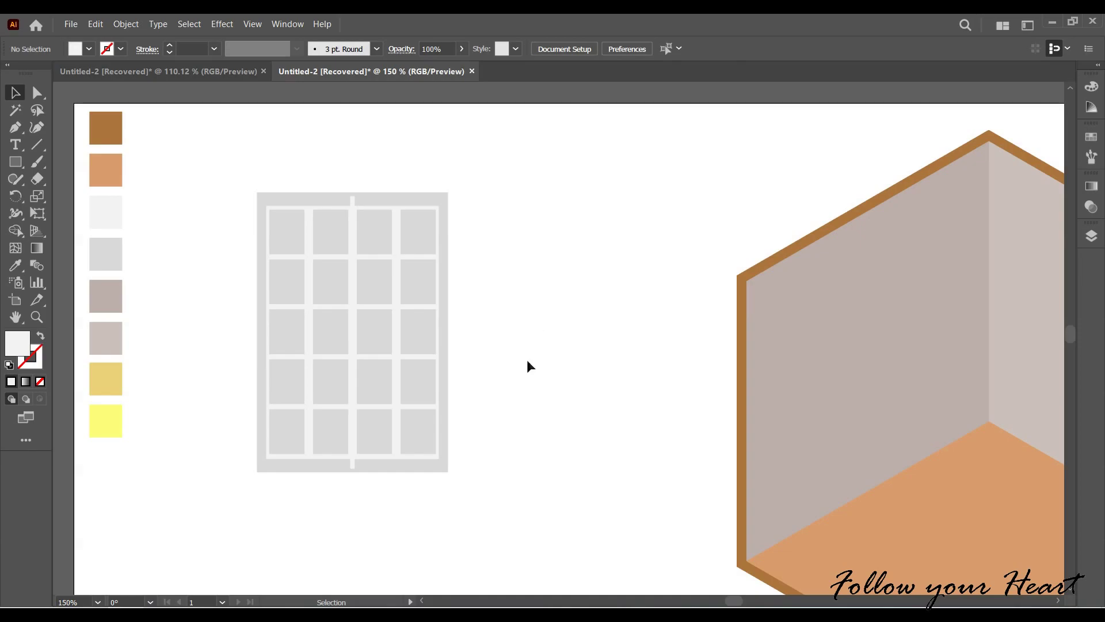
click(352, 467)
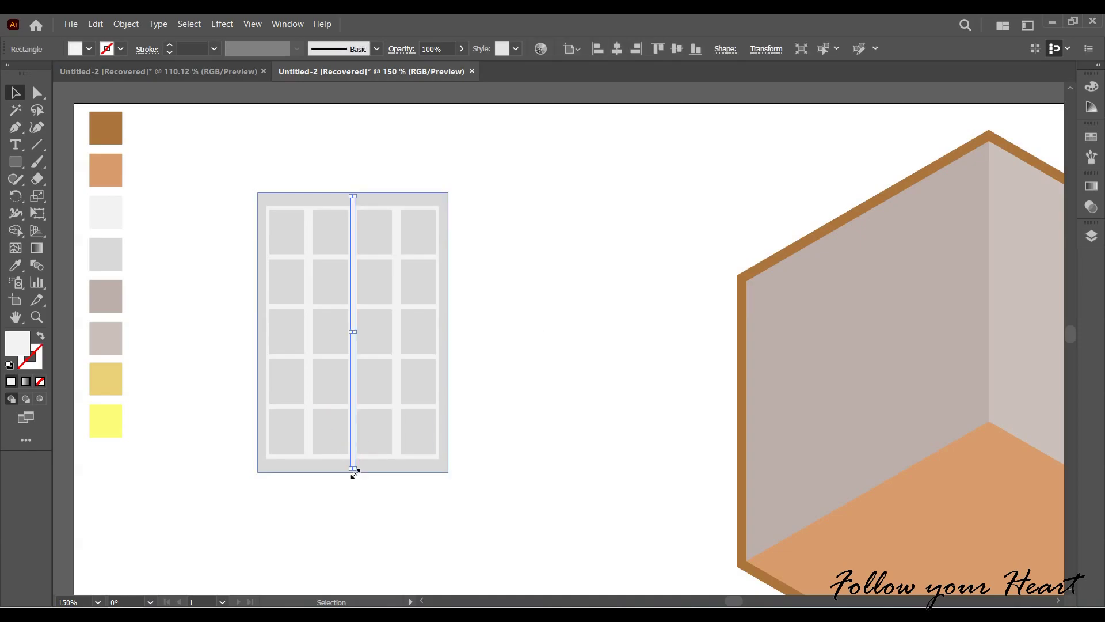
click(419, 458)
key(v)
click(280, 183)
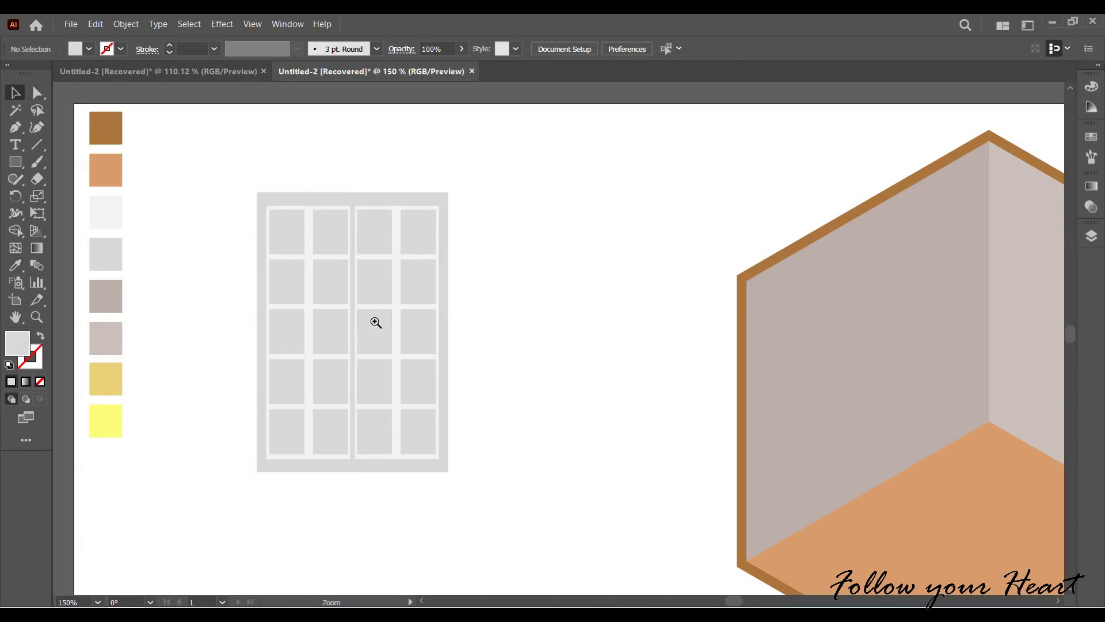
Draw two small circular handles on either side of the centre divider.
drag(376, 322, 466, 382)
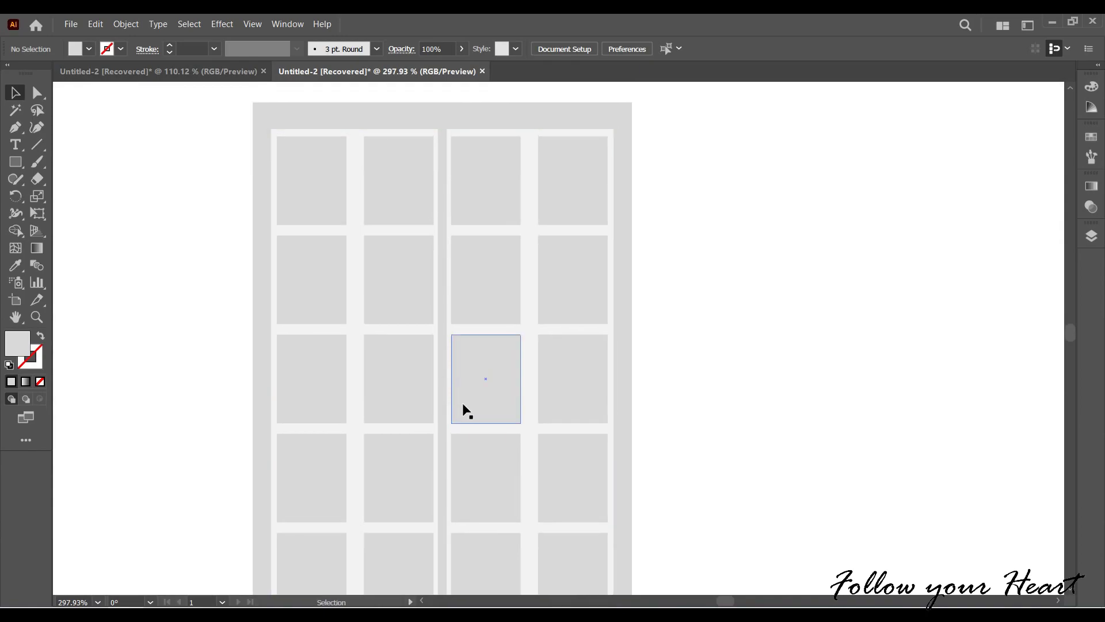
drag(15, 162, 63, 195)
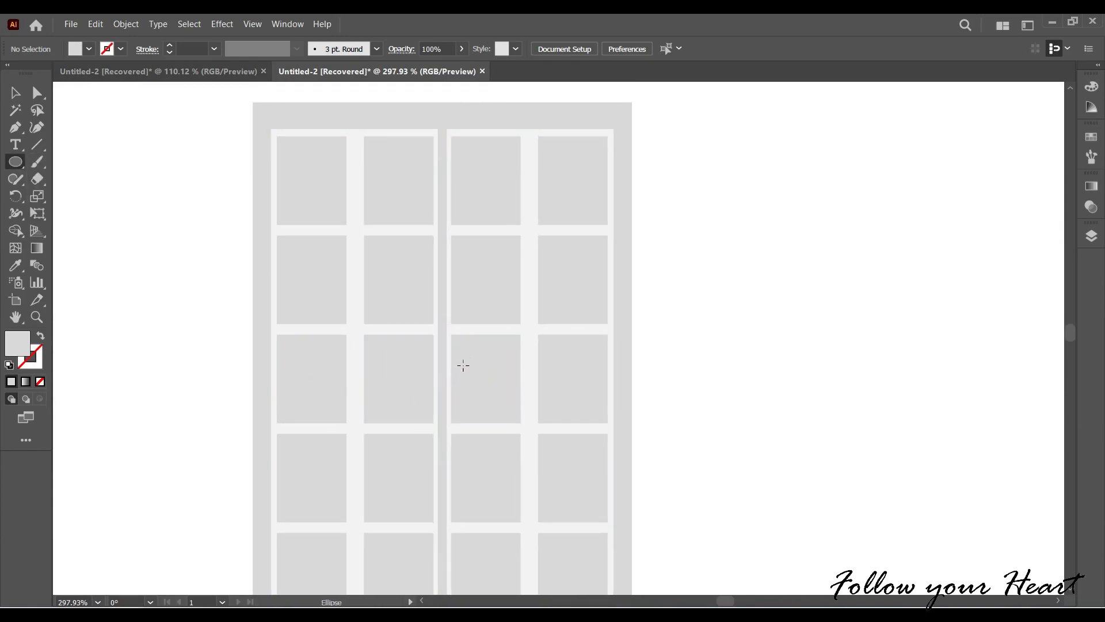
mouse_move(457, 352)
mouse_down()
mouse_move(473, 368)
mouse_move(478, 358)
mouse_up()
key(v)
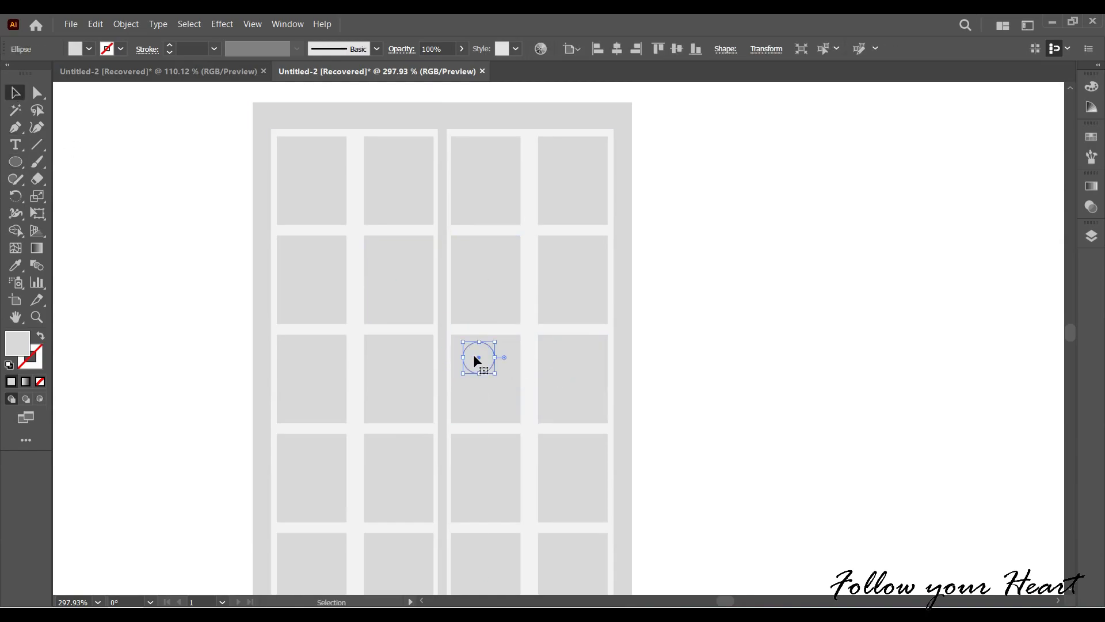
key(i)
key(v)
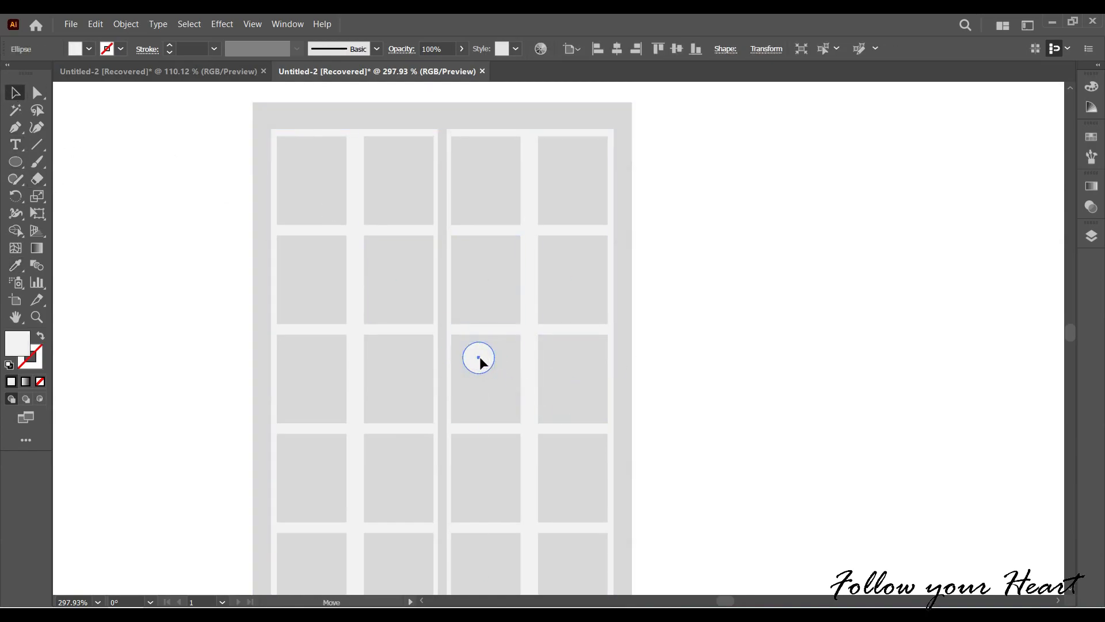
drag(475, 351, 420, 355)
click(763, 371)
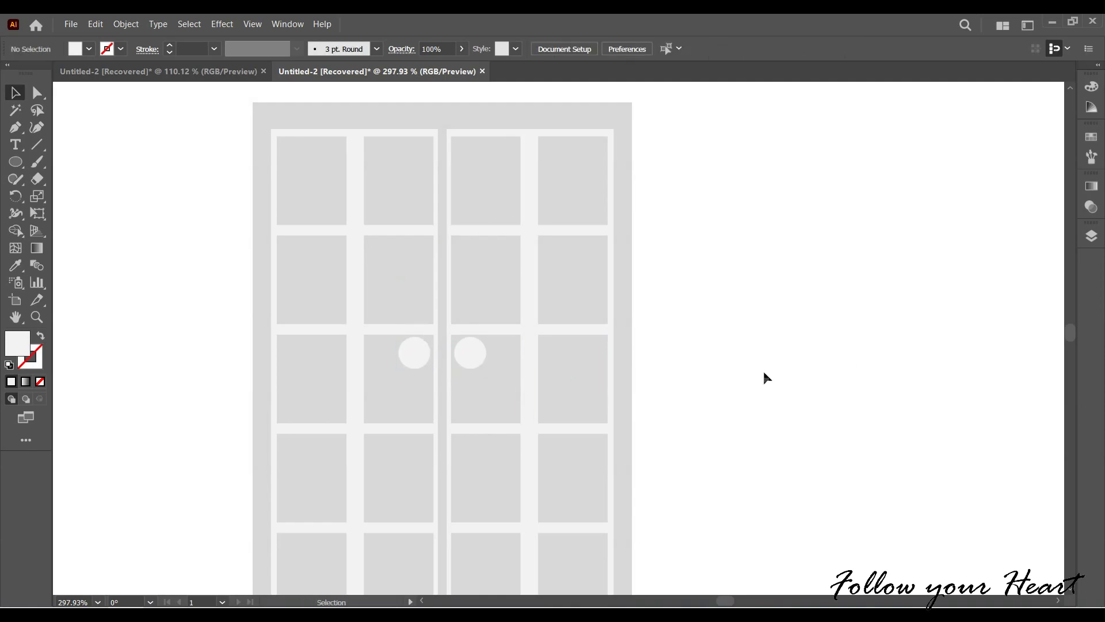
key(ctrl+minus)
key(ctrl+minus)
Group the window parts and move the grouped window onto the room.
click(514, 247)
click(674, 277)
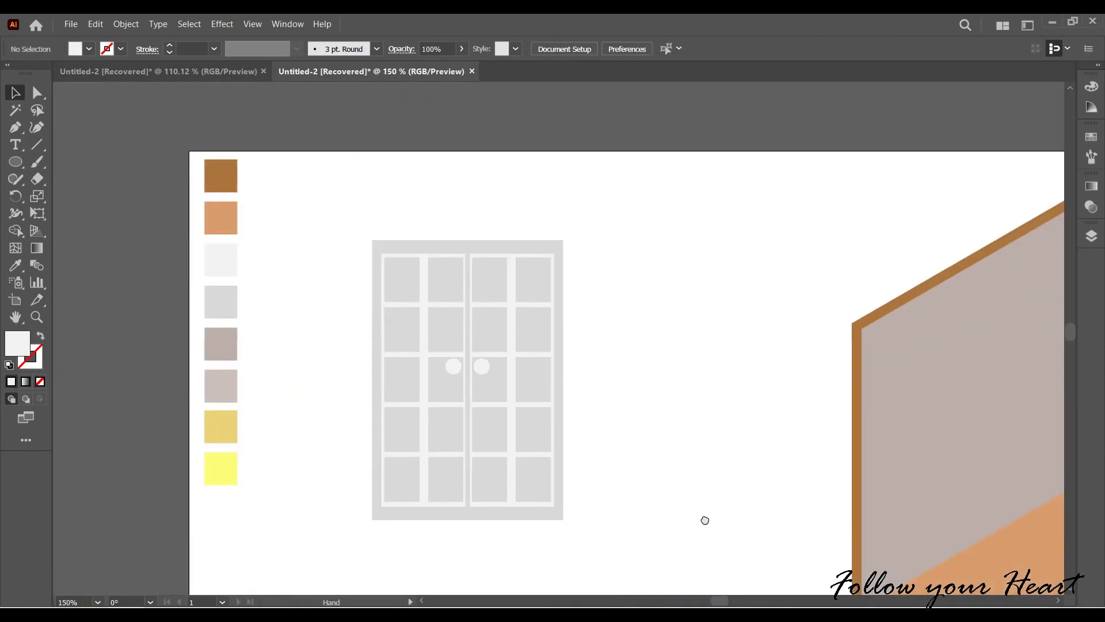
mouse_move(703, 518)
mouse_down()
mouse_move(501, 473)
mouse_move(476, 496)
mouse_move(333, 463)
mouse_up()
drag(181, 399, 925, 445)
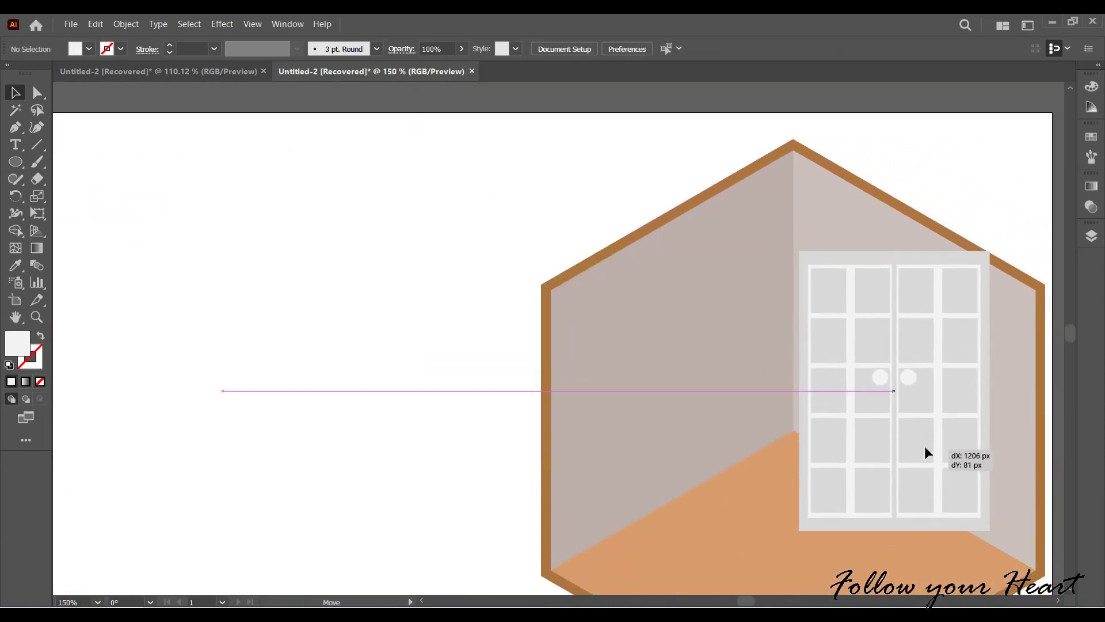
drag(752, 524, 524, 524)
right_click(648, 179)
click(673, 344)
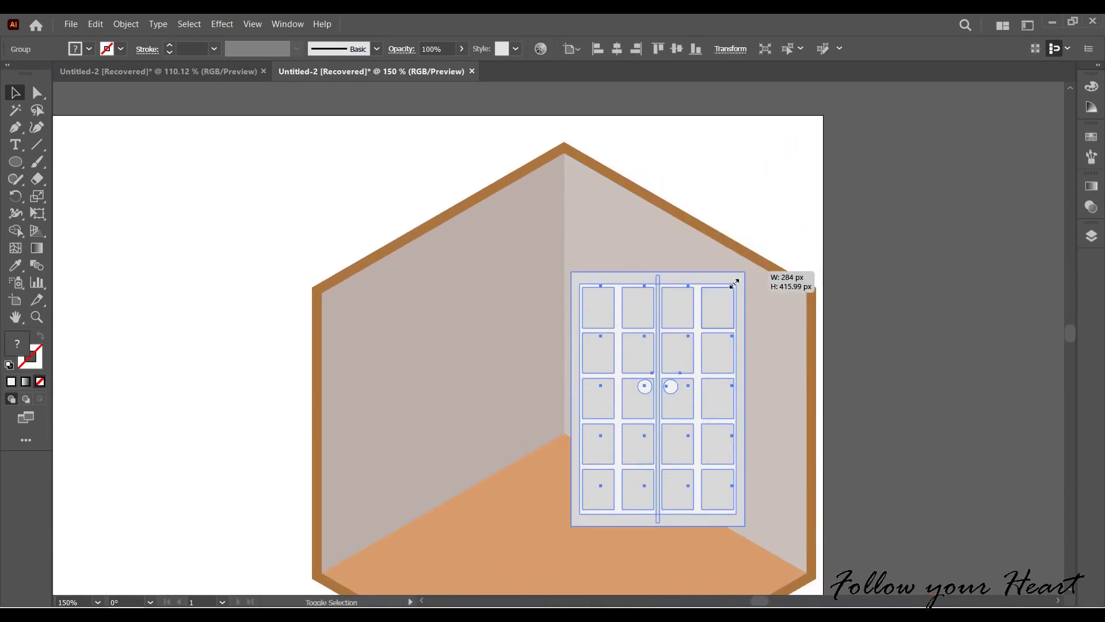
Scale the window down onto the right wall; a Free Distort attempt is undone.
drag(750, 250, 683, 363)
drag(599, 505, 663, 321)
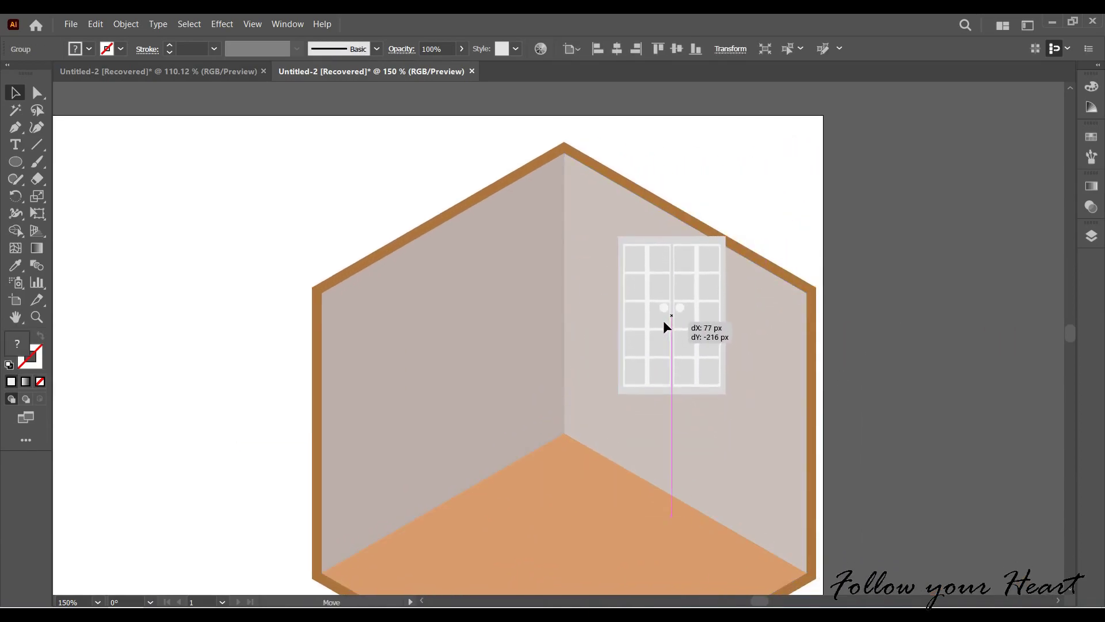
click(39, 217)
click(115, 214)
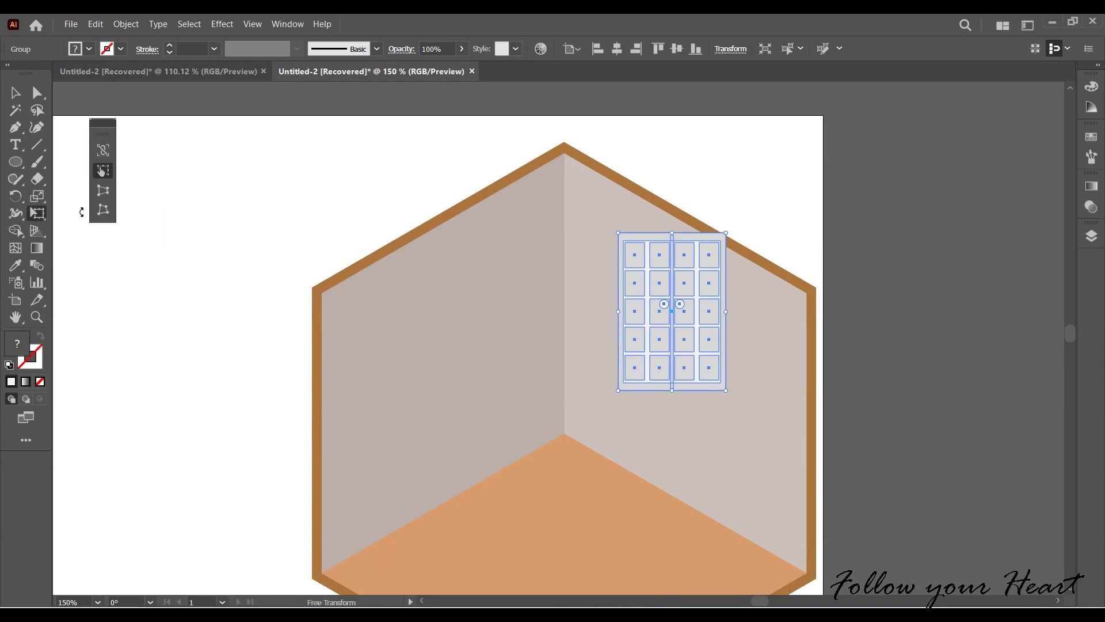
drag(727, 395, 730, 406)
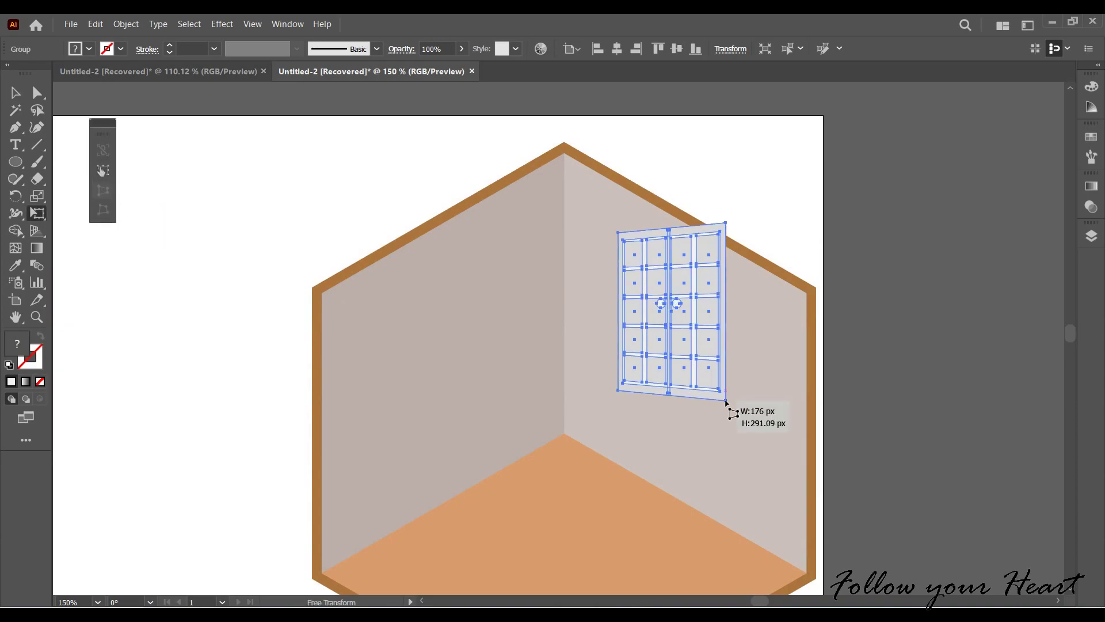
key(ctrl+z)
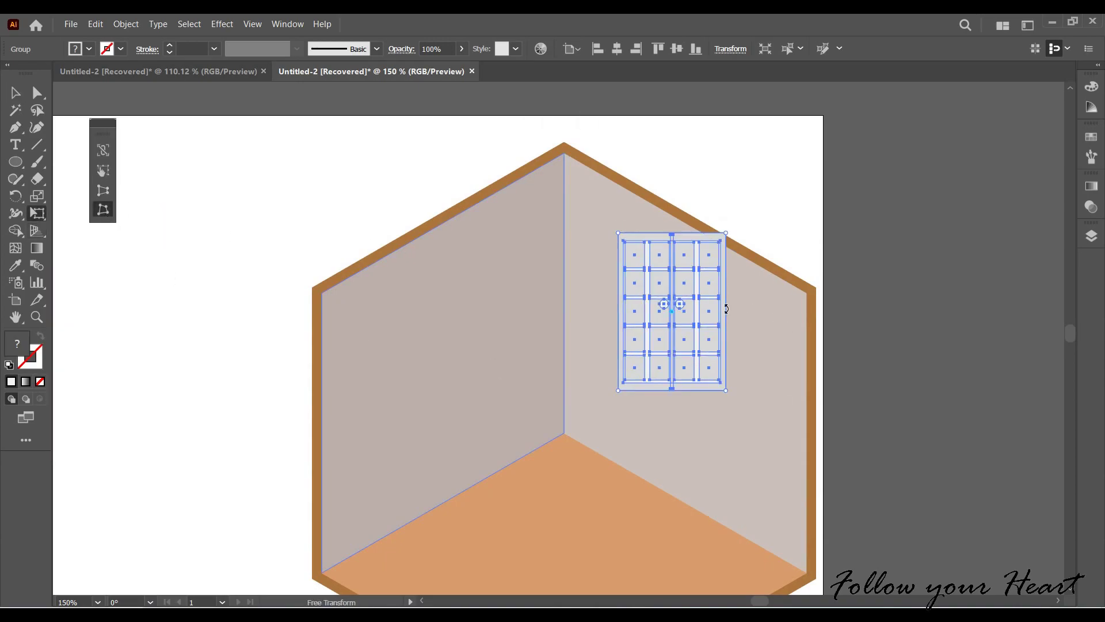
Shear the window to the wall's isometric angle and position it on the right wall.
click(37, 231)
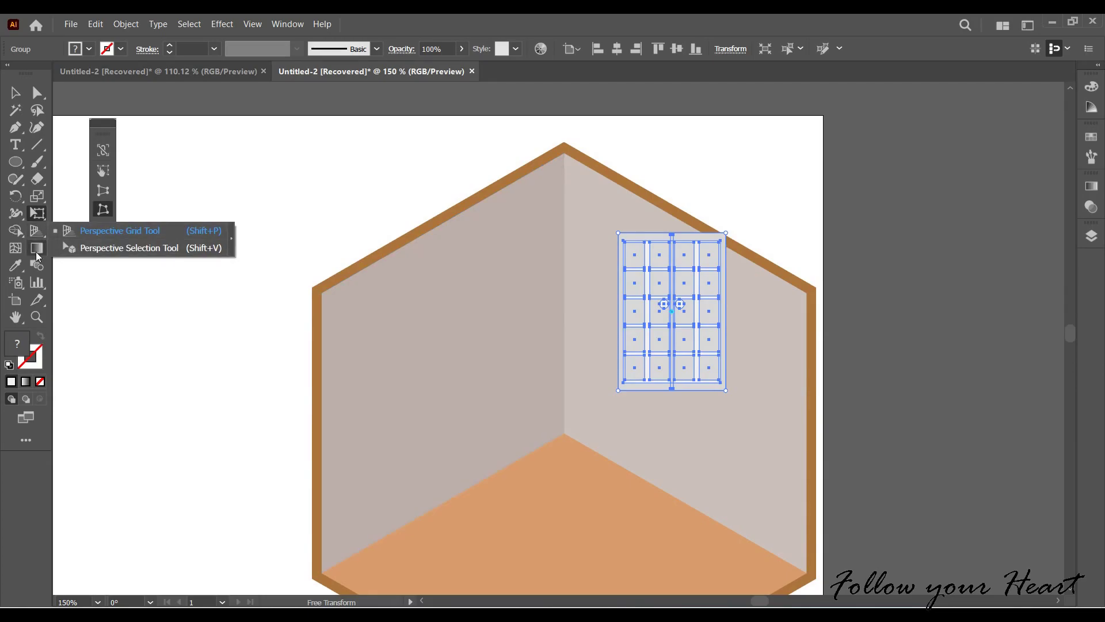
click(36, 233)
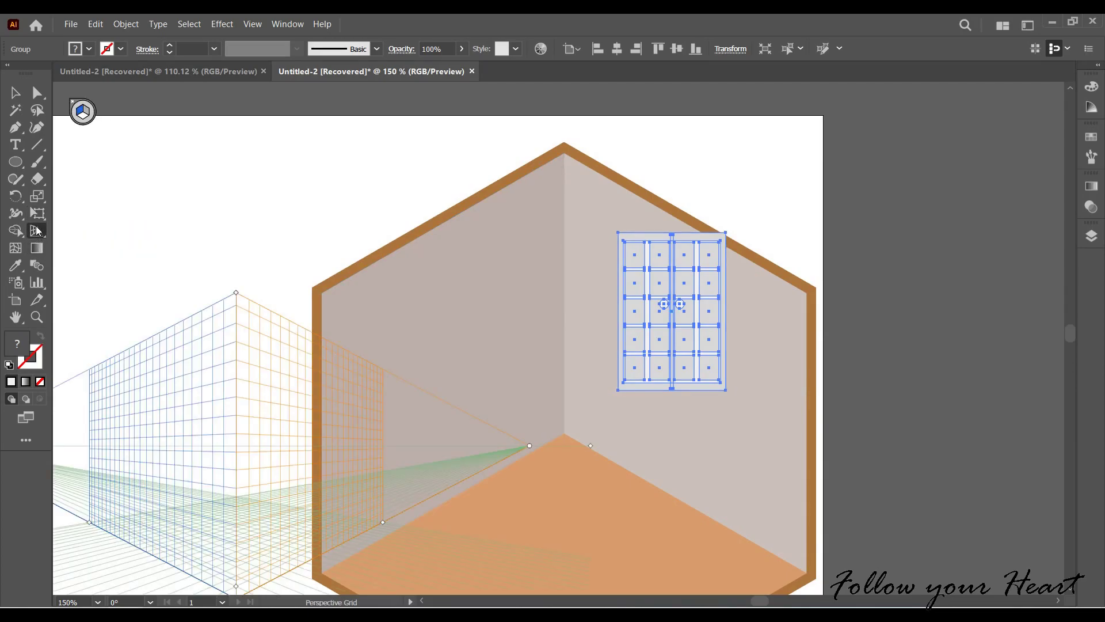
key(ctrl+shift+i)
drag(36, 196, 64, 213)
mouse_move(726, 315)
mouse_down()
mouse_move(720, 341)
mouse_move(696, 361)
mouse_move(708, 350)
mouse_up()
key(v)
click(842, 496)
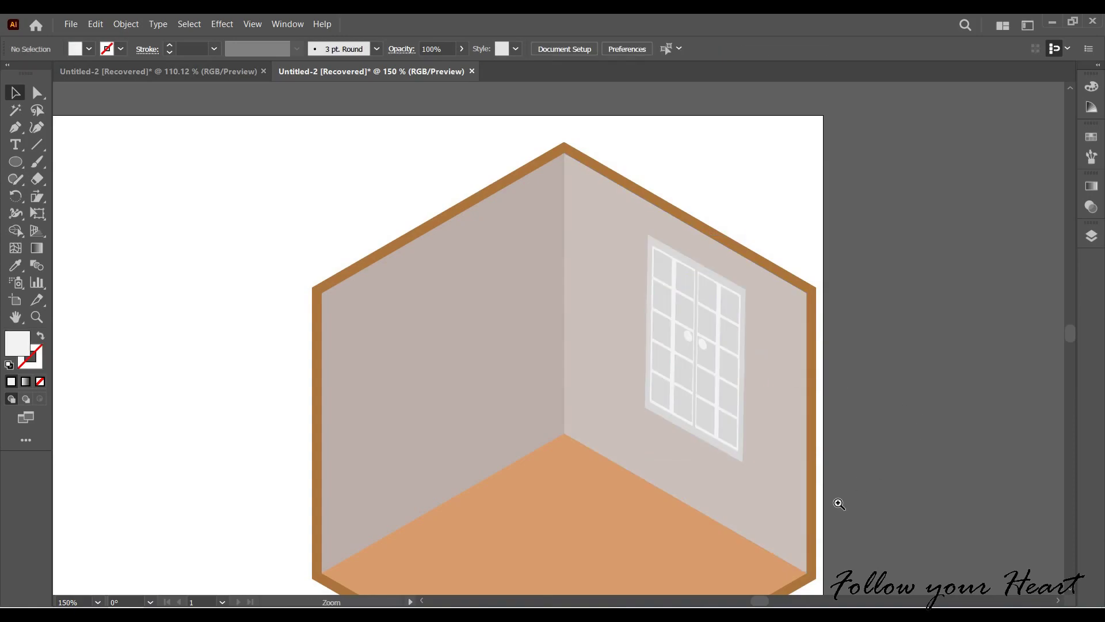
scroll(836, 499, down, 2)
Draw a wide rectangle for the dresser body and fill it brown.
drag(693, 496, 893, 437)
drag(451, 510, 624, 511)
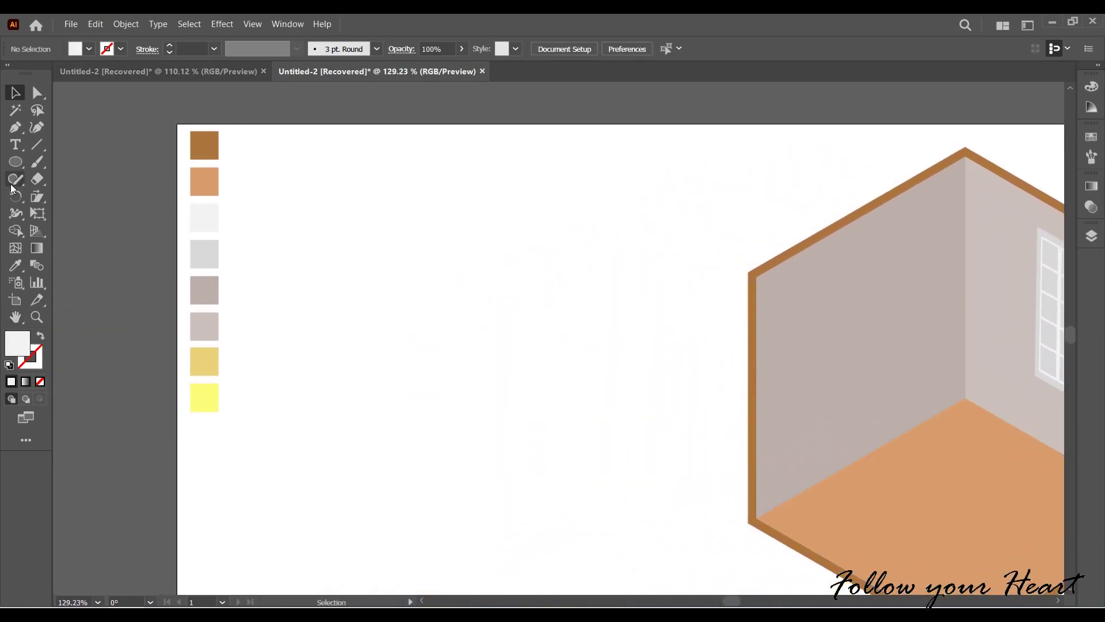
drag(16, 162, 71, 162)
scroll(370, 395, up, 2)
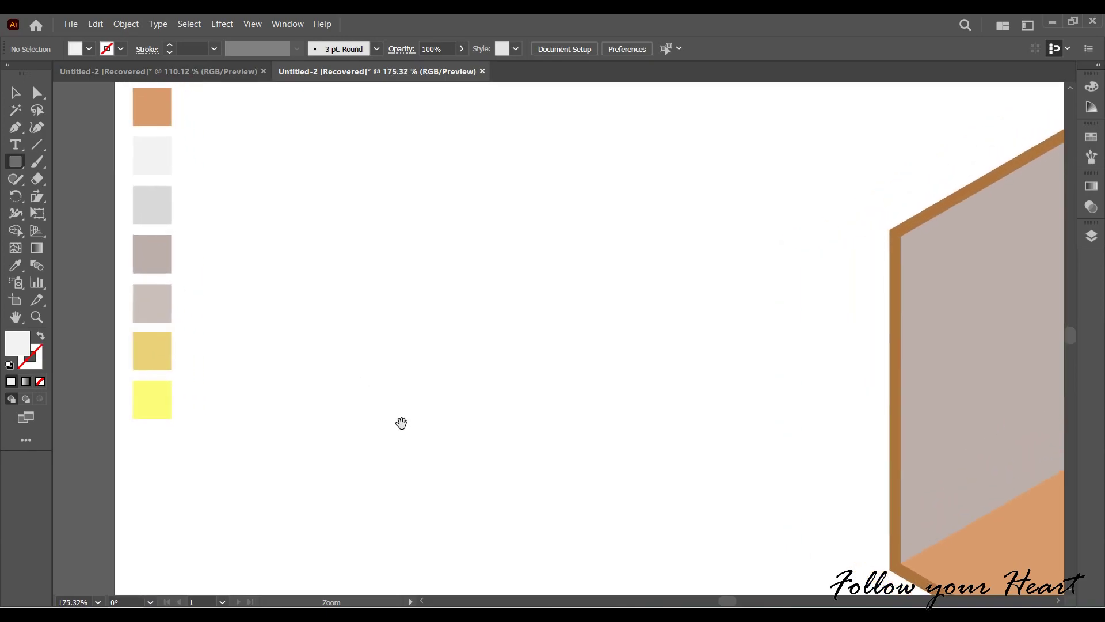
drag(401, 424, 304, 432)
drag(234, 345, 421, 459)
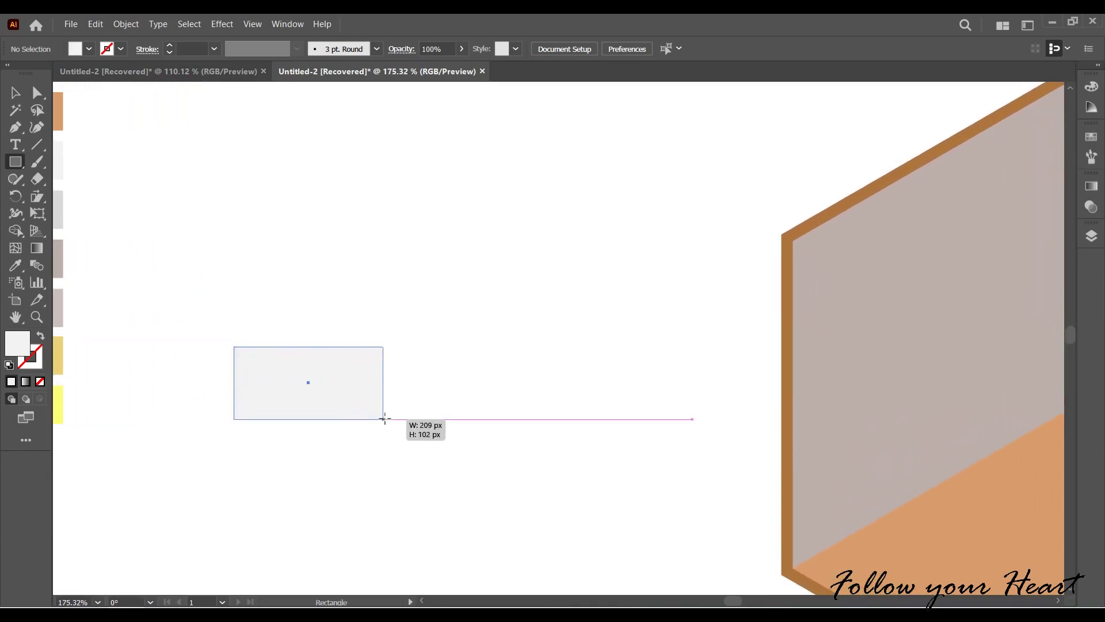
key(v)
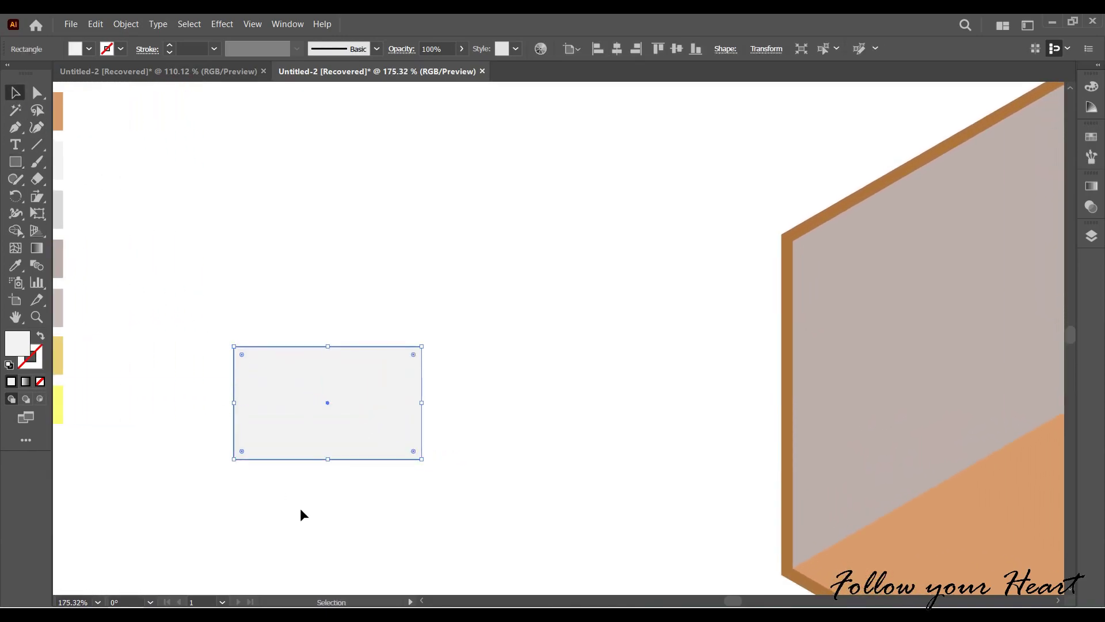
click(89, 49)
click(85, 140)
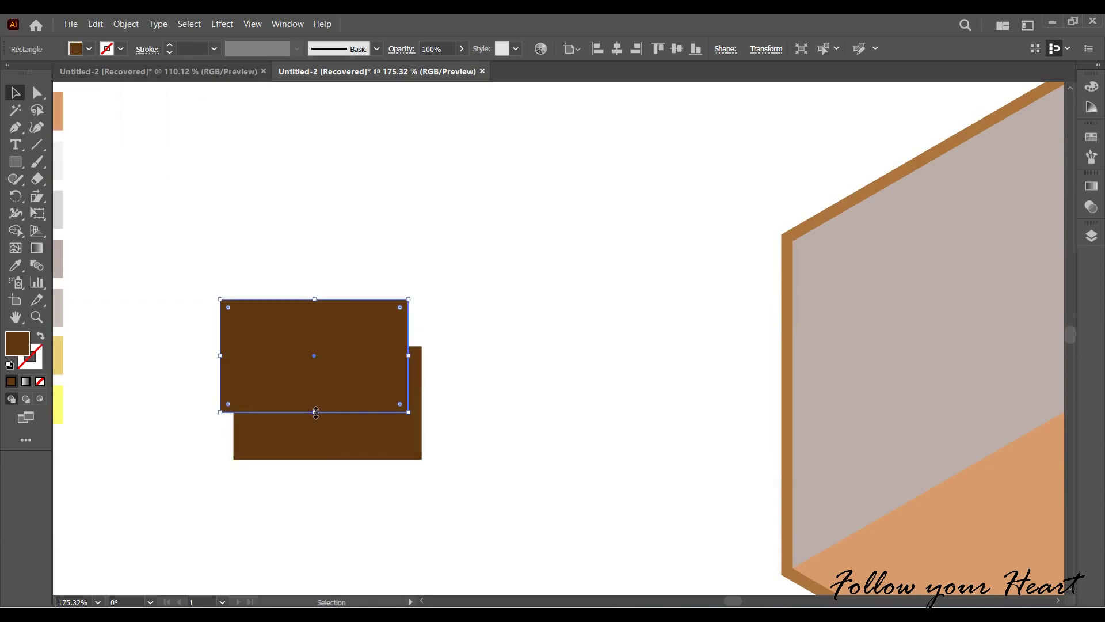
Add two stacked lighter-brown drawer rectangles inside the dresser body.
mouse_move(295, 427)
alt+mouse_down()
mouse_move(282, 371)
mouse_move(314, 374)
mouse_move(314, 336)
alt+mouse_up()
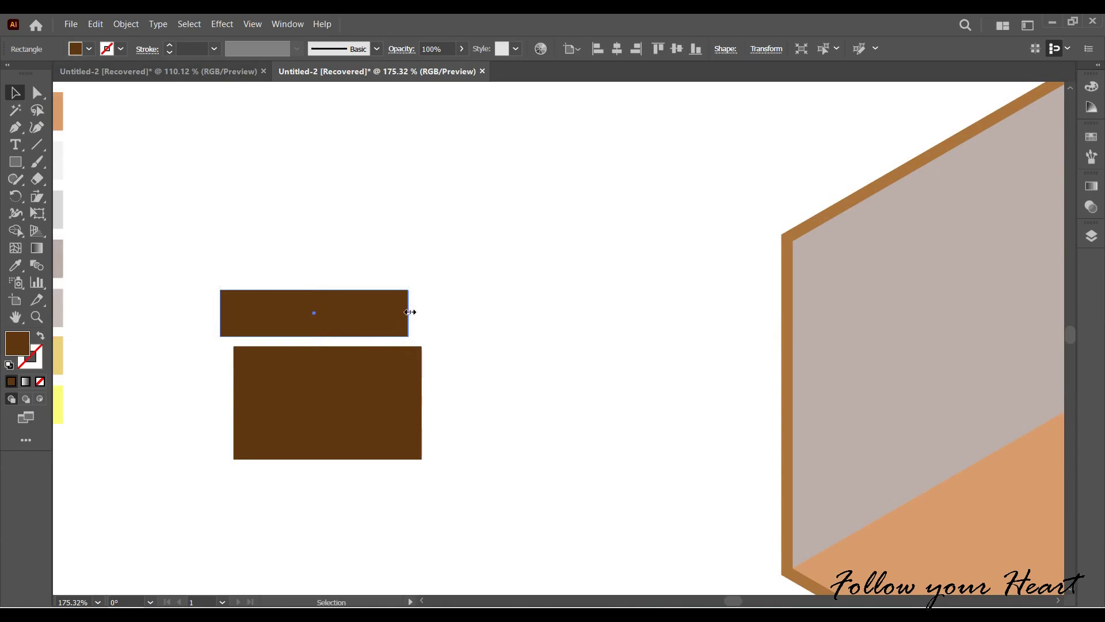
drag(409, 314, 394, 313)
drag(324, 329, 346, 392)
click(89, 49)
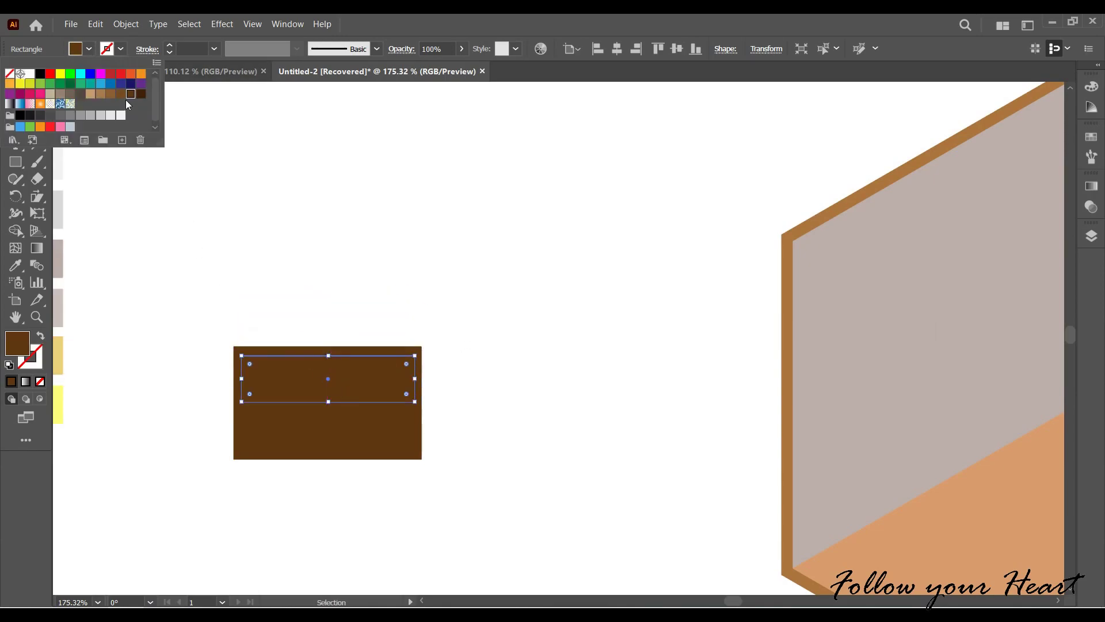
click(135, 138)
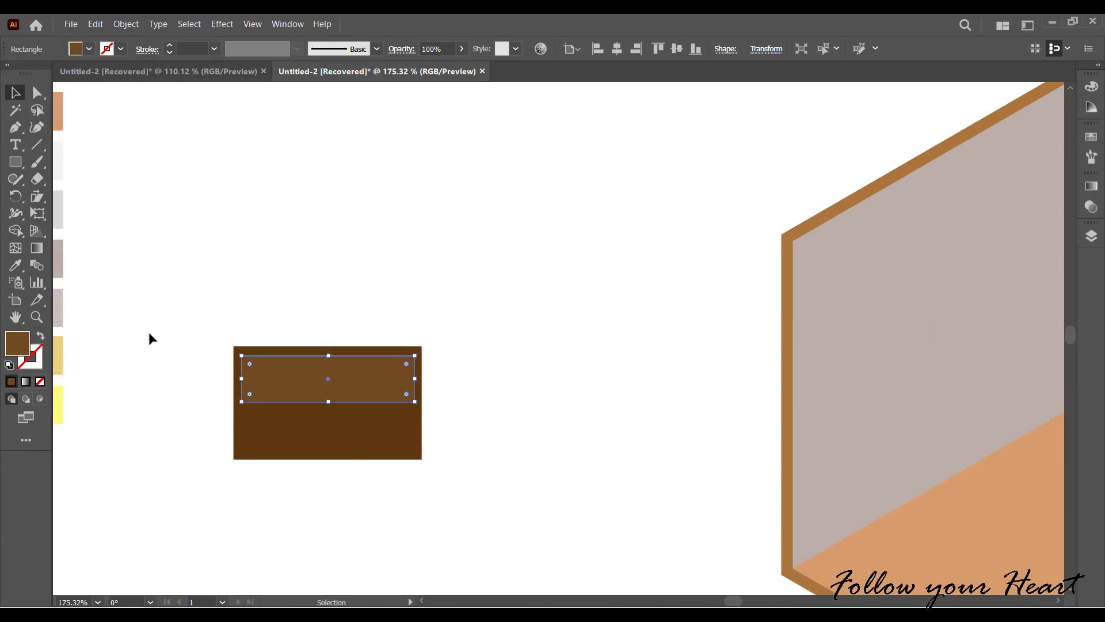
drag(172, 315, 518, 506)
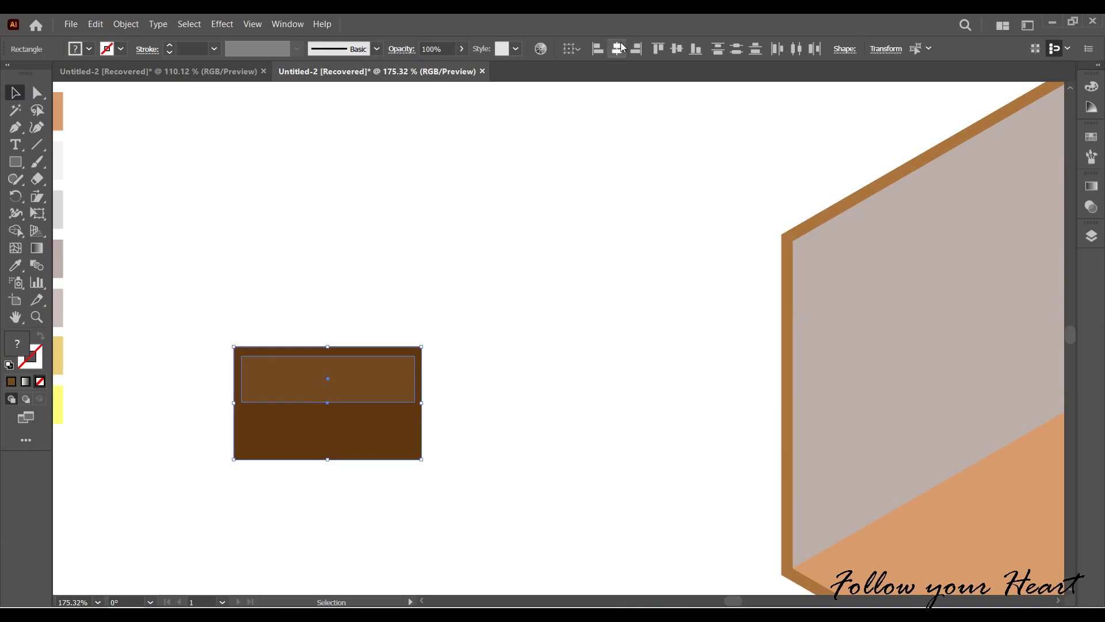
click(455, 441)
drag(333, 382, 336, 435)
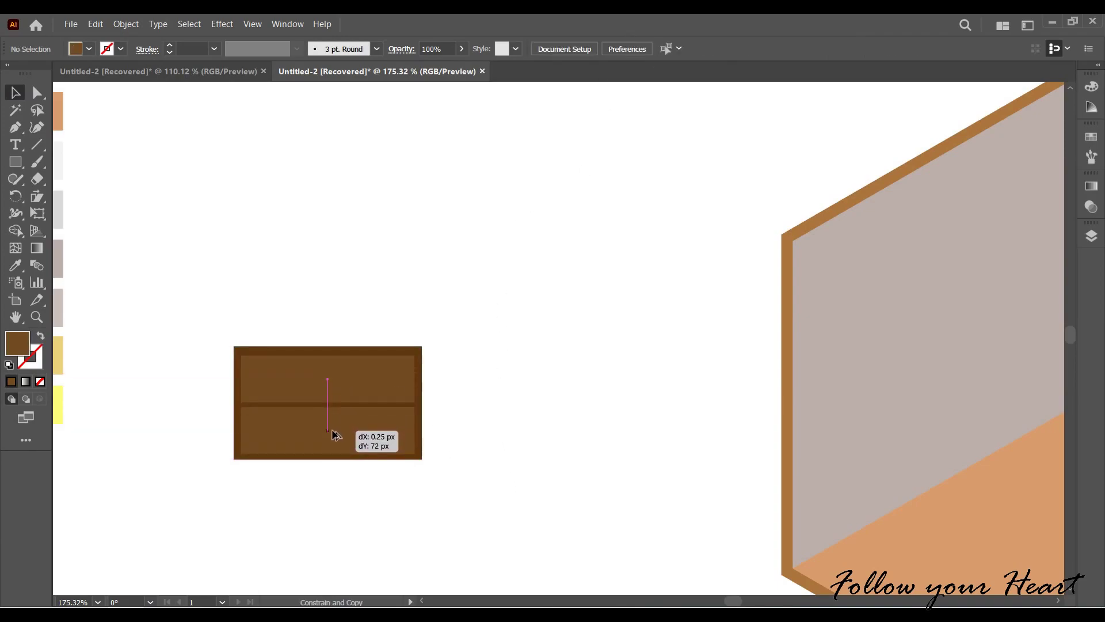
drag(217, 315, 407, 482)
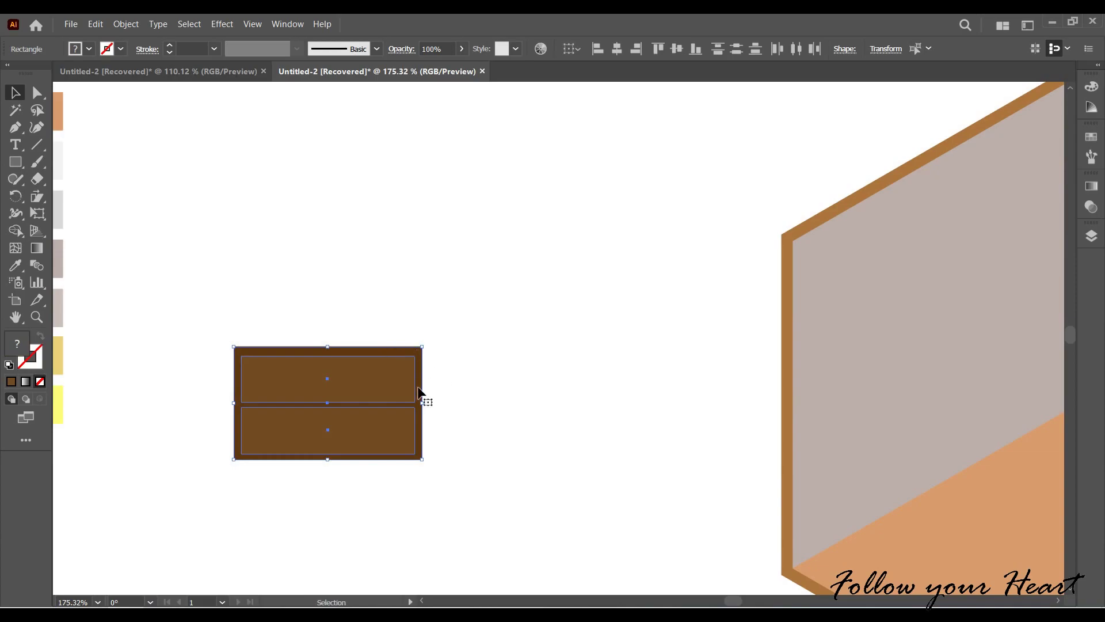
click(444, 403)
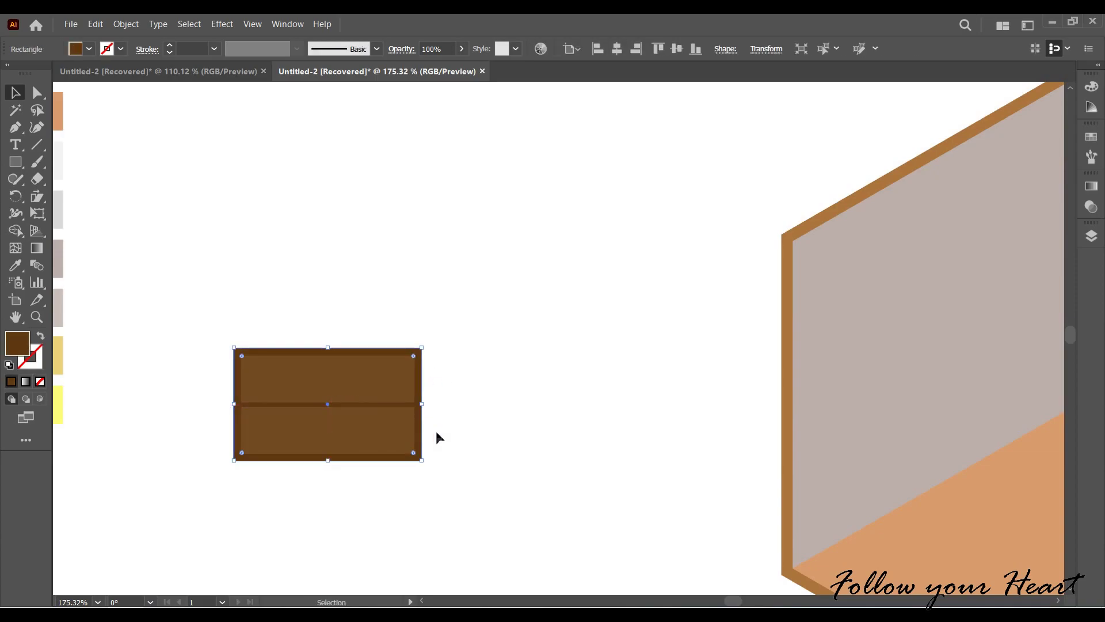
Draw ellipse knobs on both drawers and centre them horizontally on the dresser.
scroll(305, 419, up, 3)
click(15, 162)
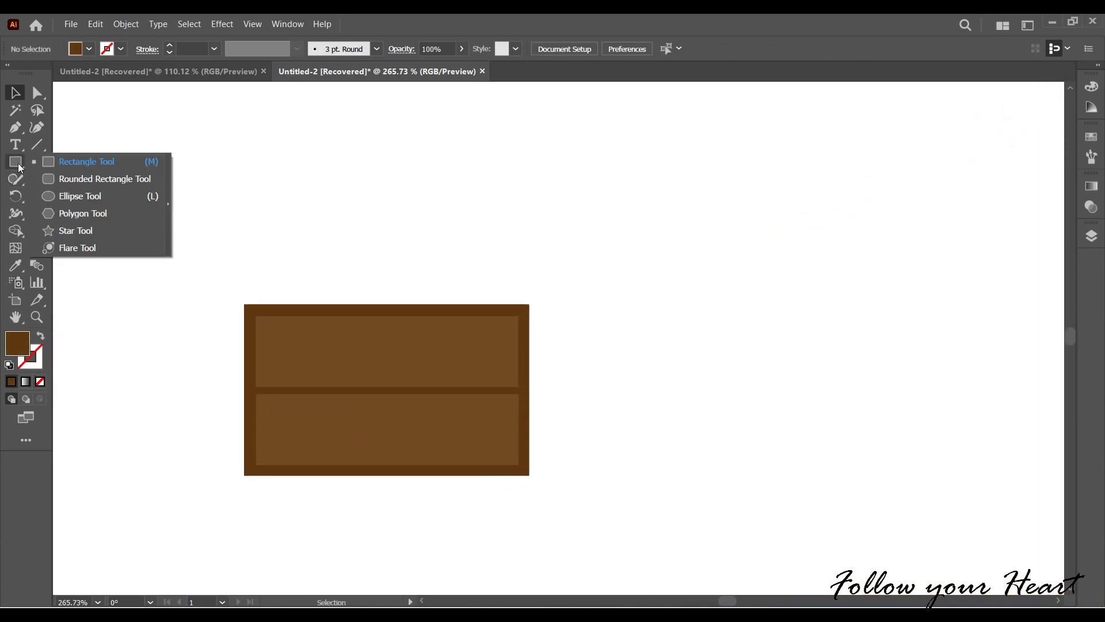
click(43, 196)
mouse_move(380, 334)
mouse_down()
mouse_move(393, 346)
mouse_move(377, 414)
mouse_up()
click(23, 94)
drag(229, 266, 609, 476)
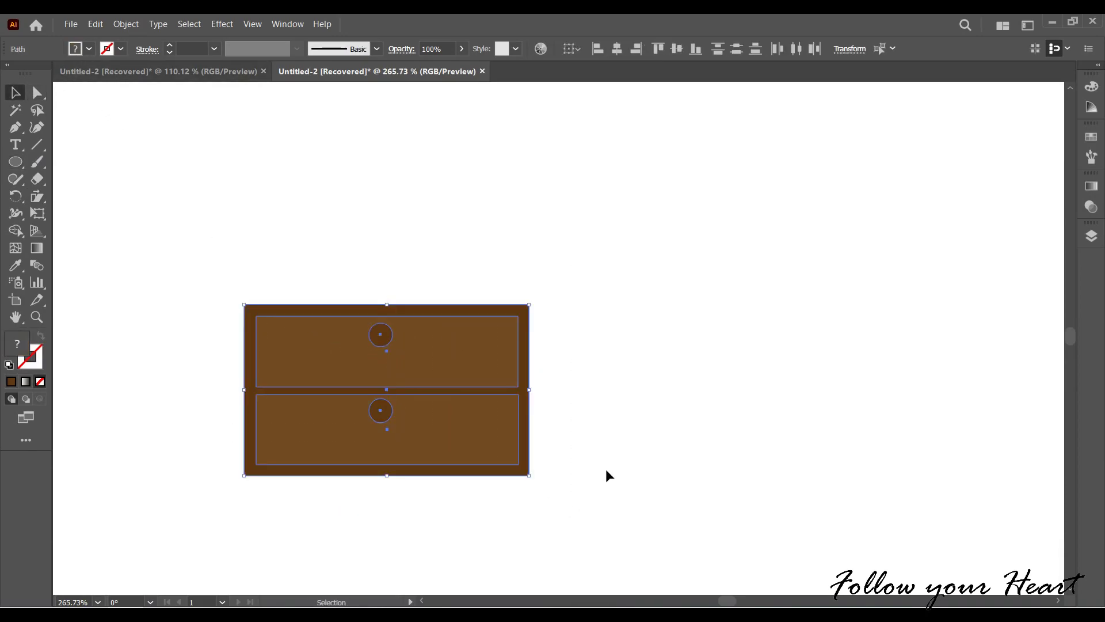
click(617, 50)
click(436, 500)
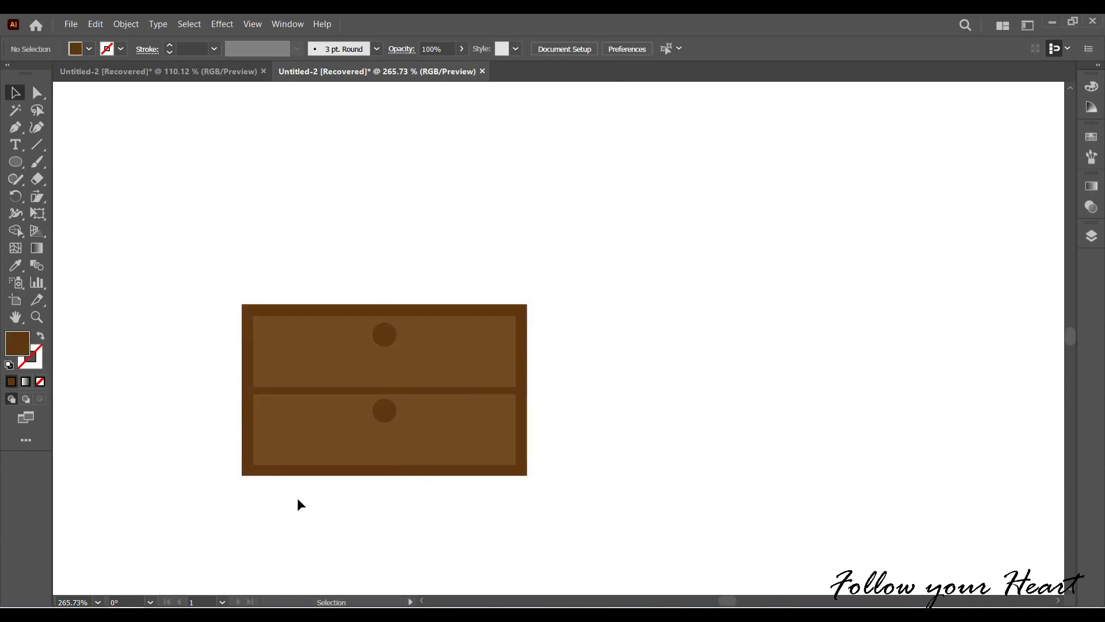
drag(298, 506, 317, 487)
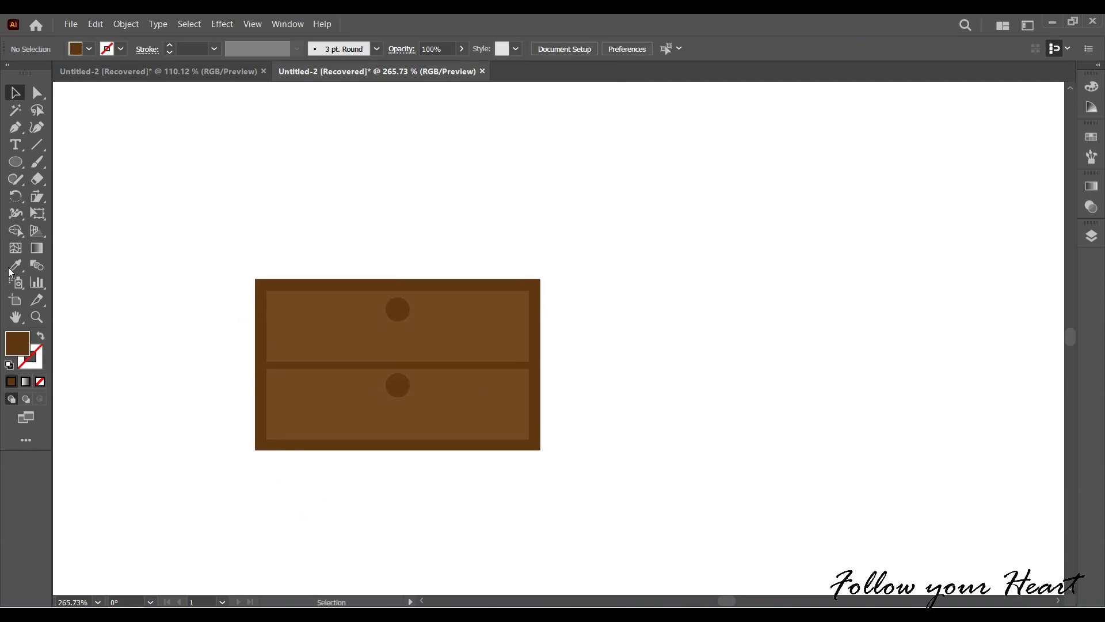
Add a small rectangle leg under each end and group all dresser parts.
click(16, 162)
click(71, 167)
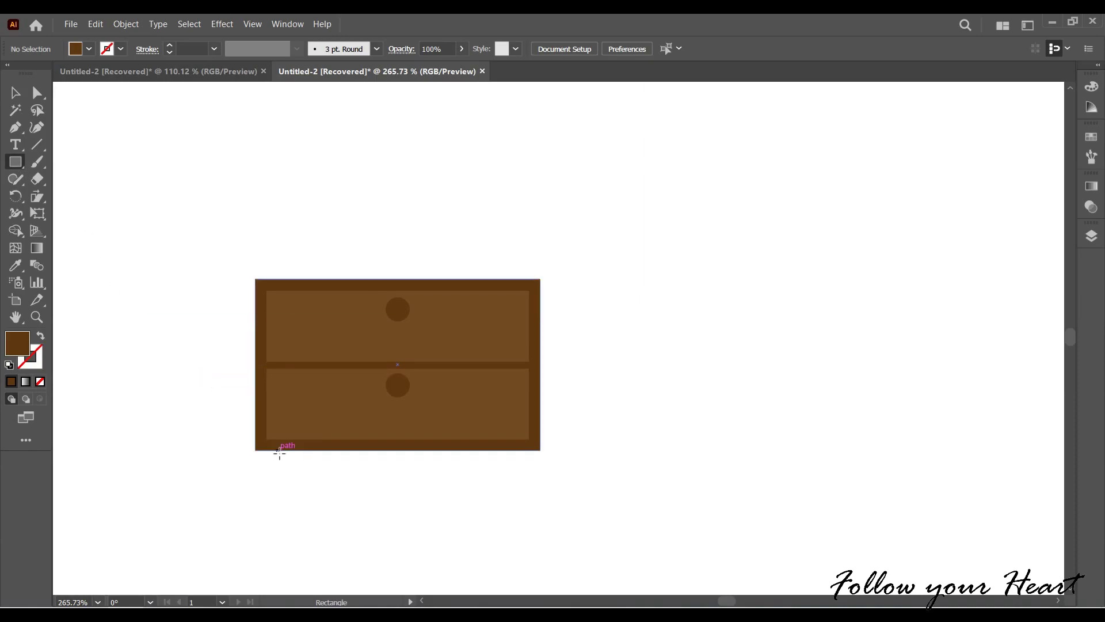
mouse_move(260, 448)
mouse_down()
mouse_move(283, 482)
mouse_move(523, 474)
mouse_up()
key(v)
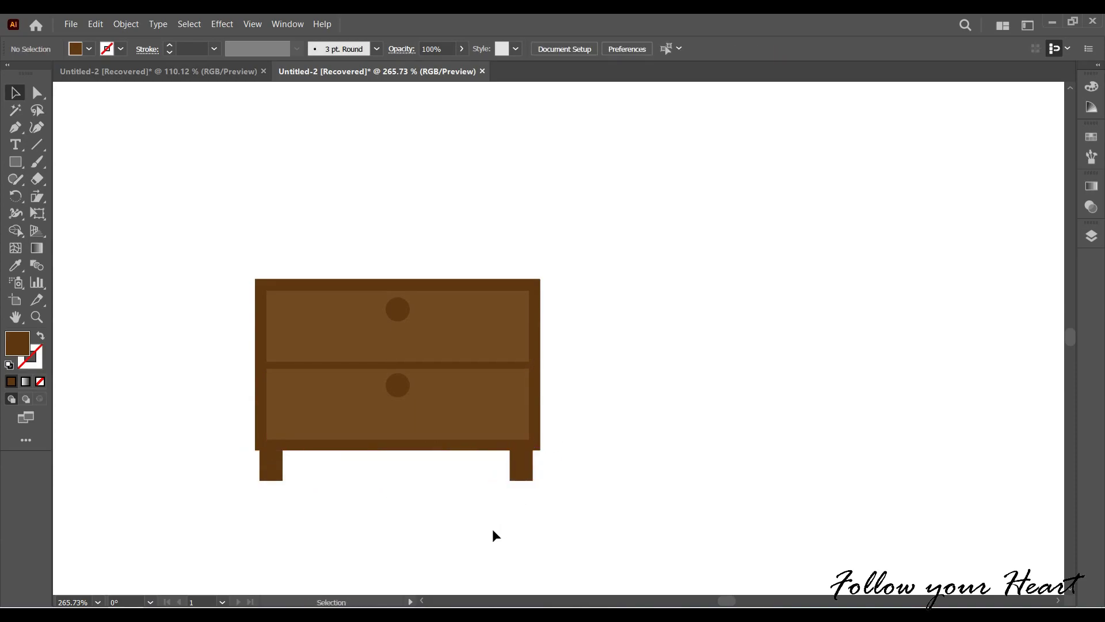
drag(232, 255, 569, 521)
right_click(419, 409)
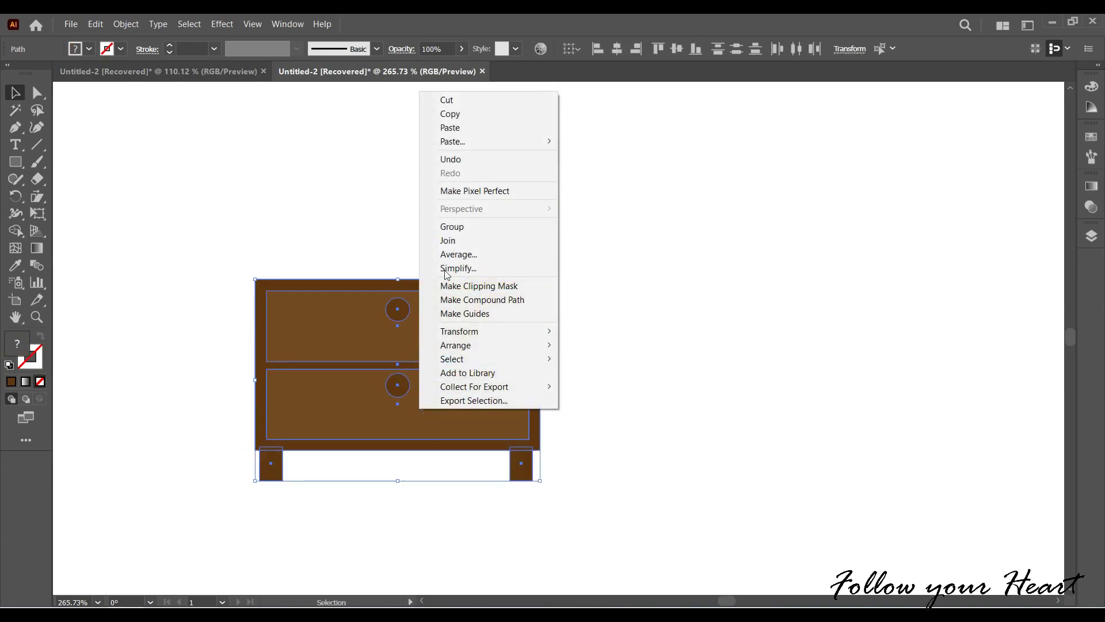
click(455, 227)
click(743, 379)
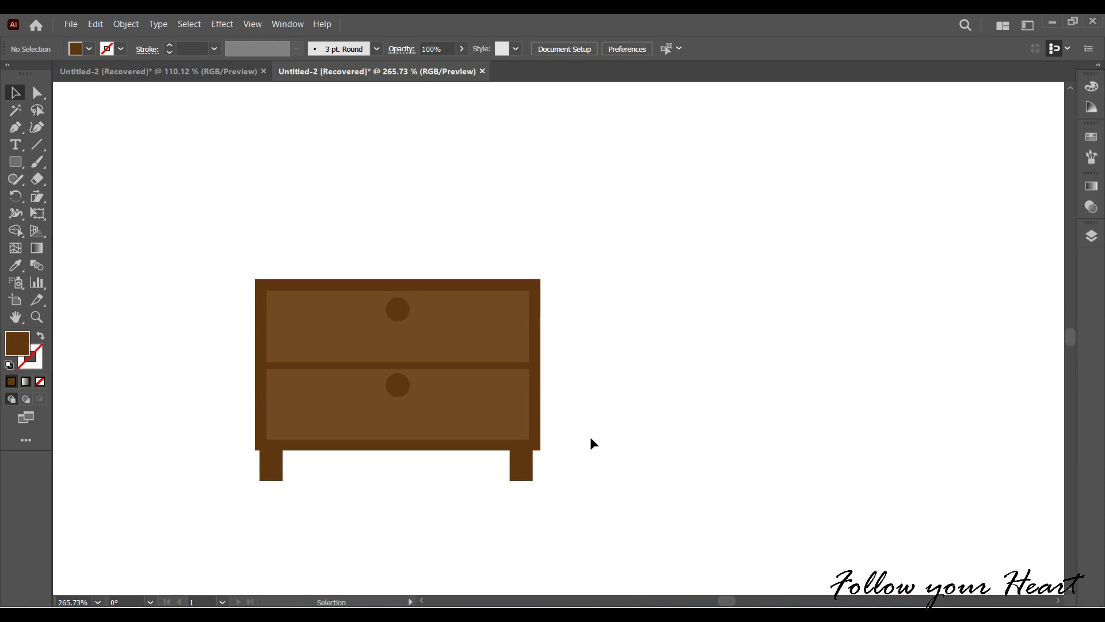
key(ctrl+minus)
key(ctrl+minus)
Move the dresser into the room, scale it down, and shear it to the left wall's slant.
scroll(429, 466, right, 4)
drag(270, 432, 685, 448)
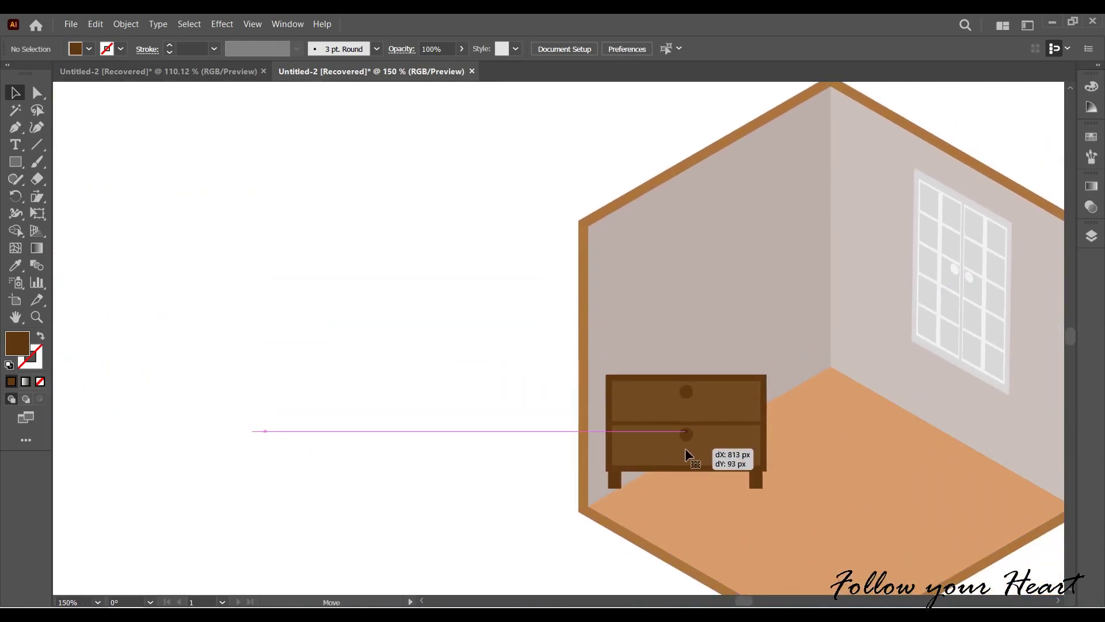
scroll(685, 447, right, 4)
drag(563, 383, 514, 414)
click(37, 213)
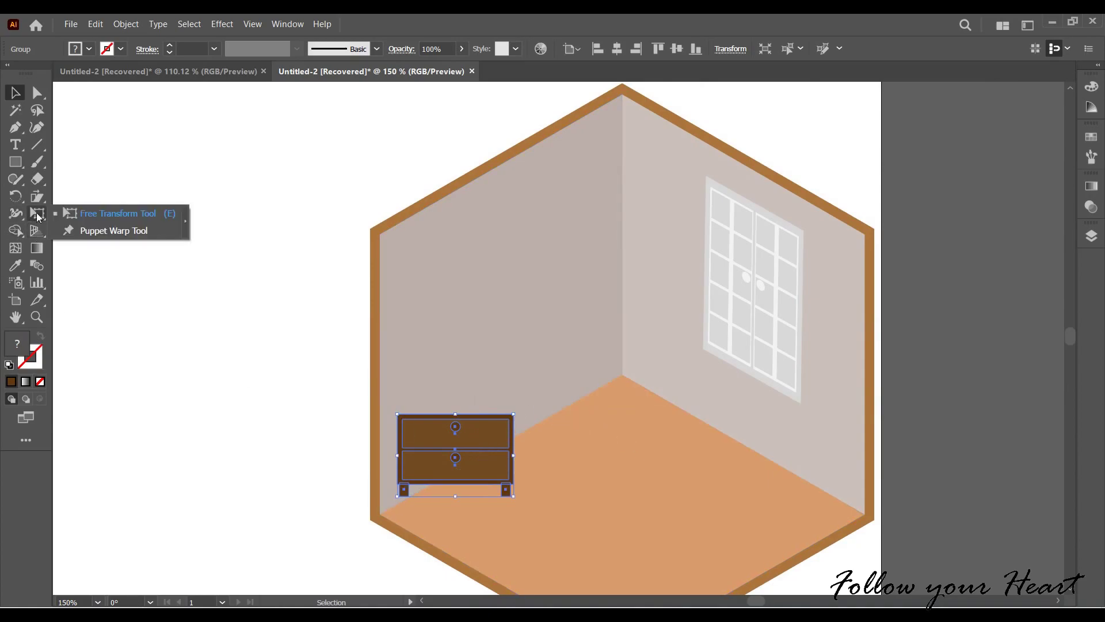
click(43, 203)
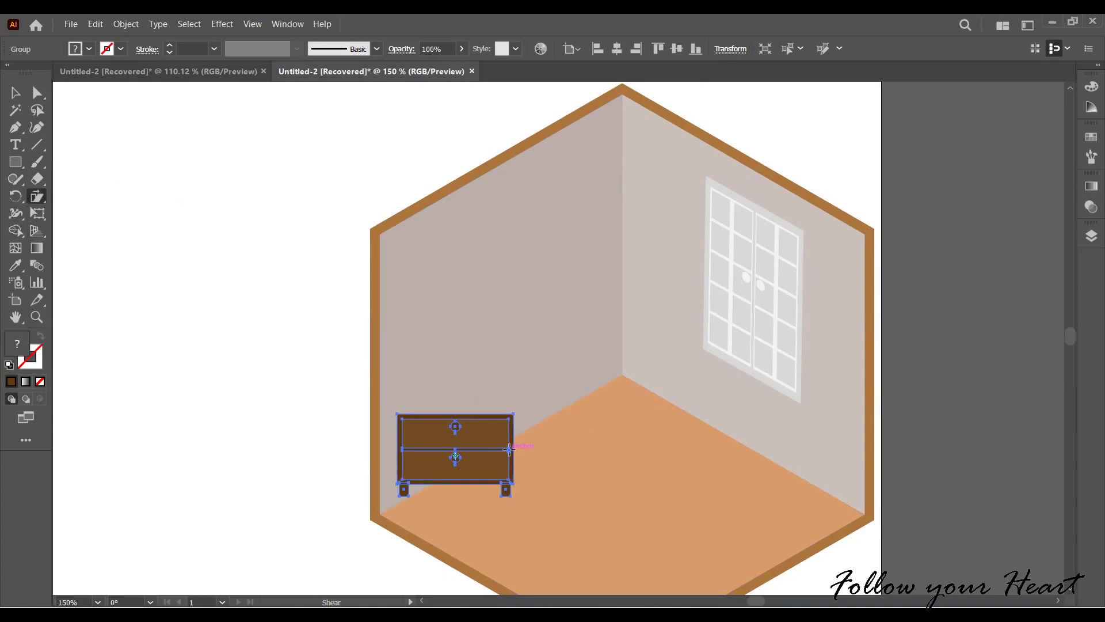
drag(509, 448, 503, 423)
Set the slanted dresser against the left wall and drag an offset copy to its left.
key(v)
click(558, 474)
mouse_move(439, 453)
mouse_down()
mouse_move(468, 447)
mouse_move(472, 432)
mouse_up()
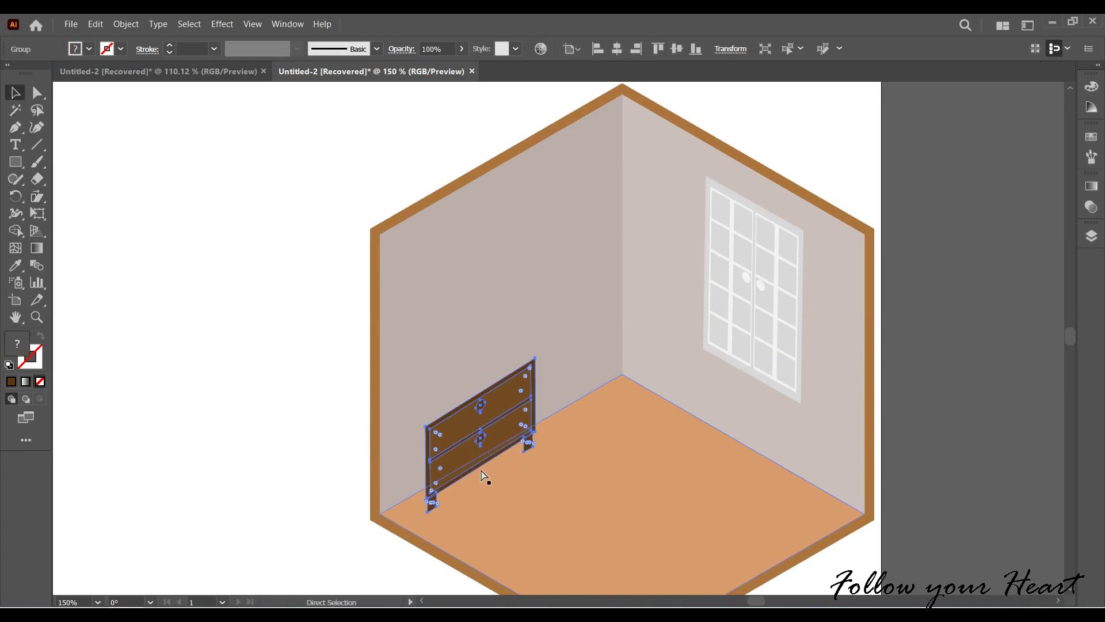
scroll(527, 475, up, 2)
scroll(568, 427, up, 2)
drag(557, 424, 505, 420)
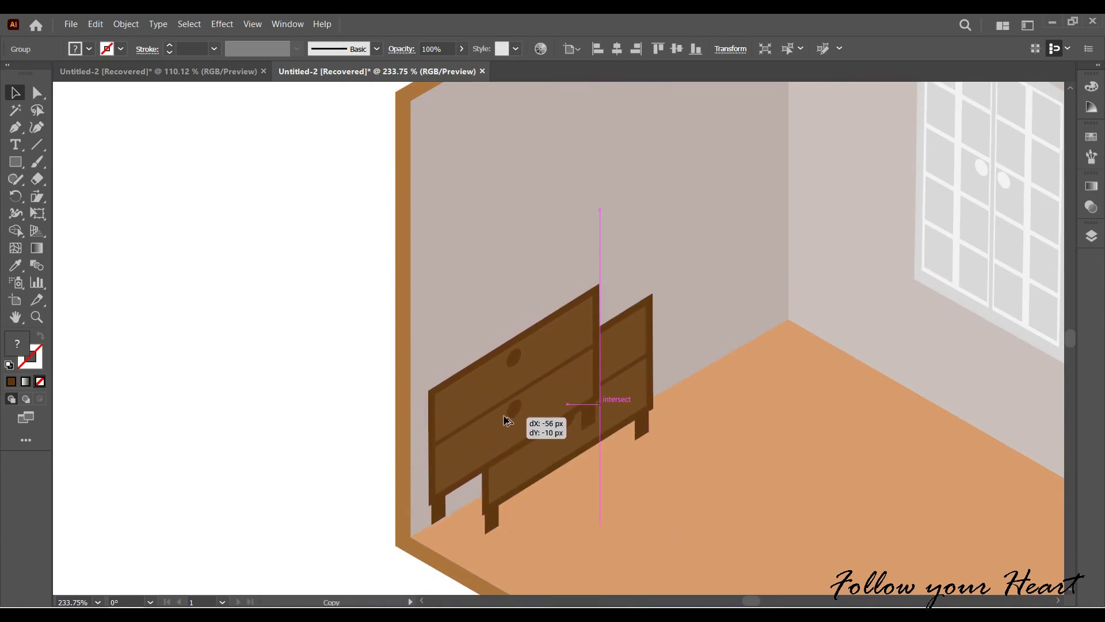
Send the dresser copy to the back and shift it left behind the dresser.
right_click(506, 420)
click(555, 471)
right_click(533, 454)
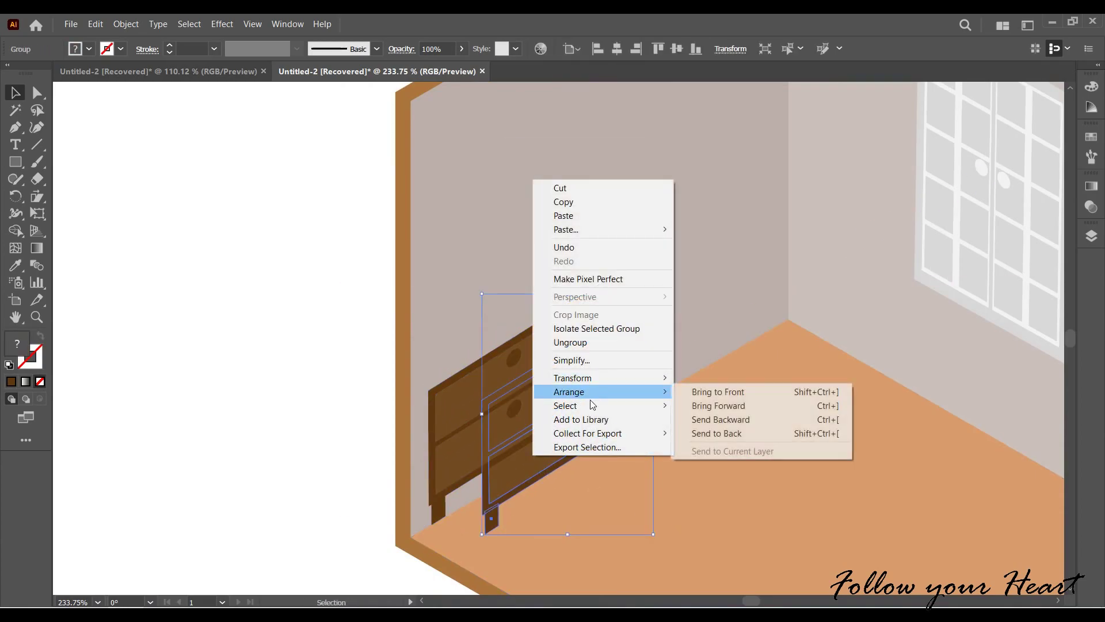
click(717, 391)
drag(470, 435, 416, 426)
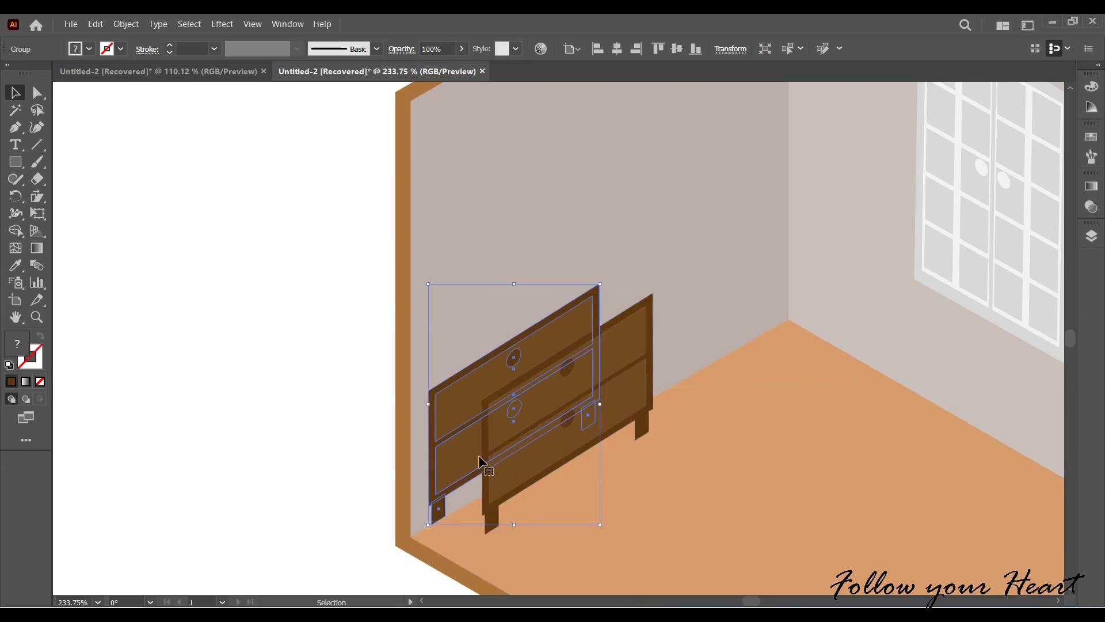
Unite the copy's parts into one silhouette with Pathfinder.
click(287, 24)
click(351, 478)
click(536, 152)
drag(585, 104, 182, 212)
click(365, 491)
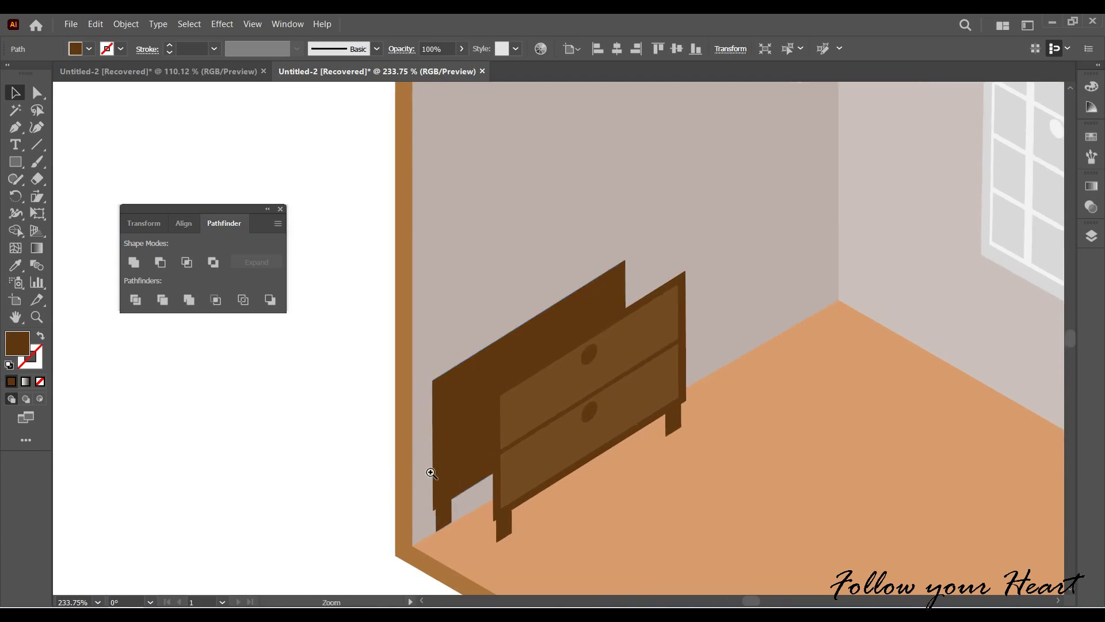
Move the silhouette's anchors so the side panel spans from the dresser top to the leg.
key(ctrl+plus)
click(230, 510)
key(a)
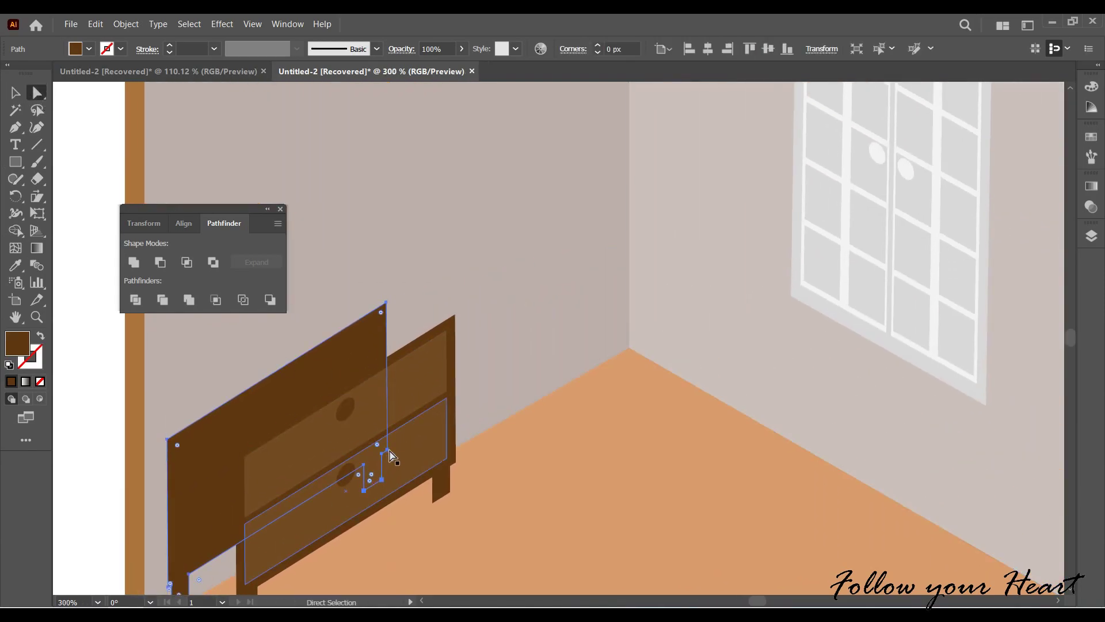
drag(390, 456, 455, 312)
drag(370, 523, 497, 396)
drag(508, 326, 361, 467)
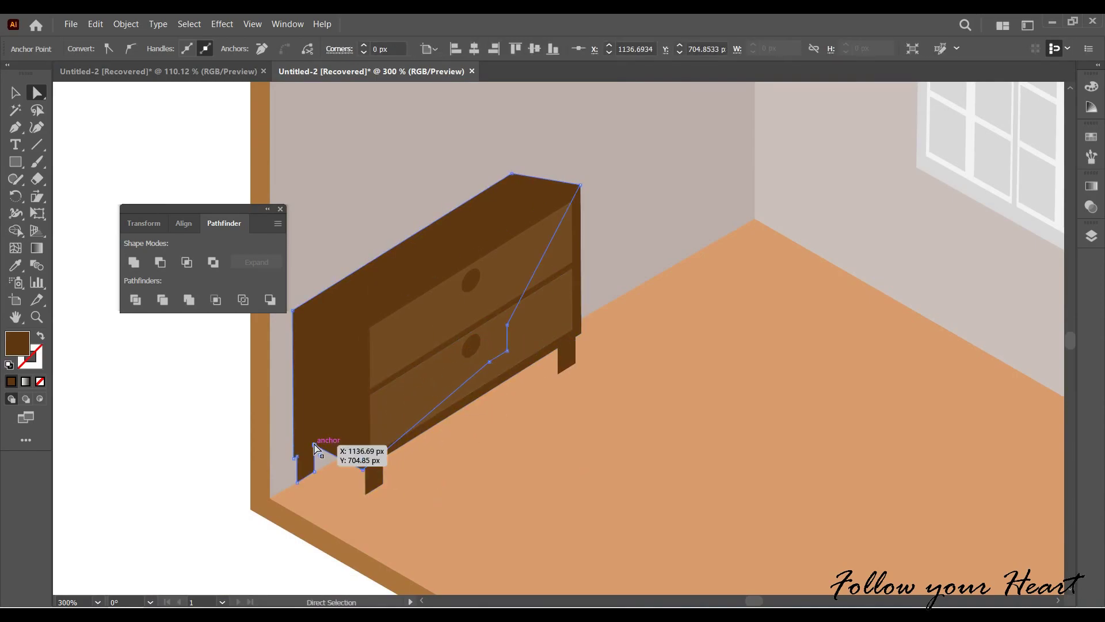
drag(314, 445, 320, 459)
click(256, 511)
Move the Pathfinder panel aside and pan to empty canvas beside the room.
scroll(836, 437, down, 3)
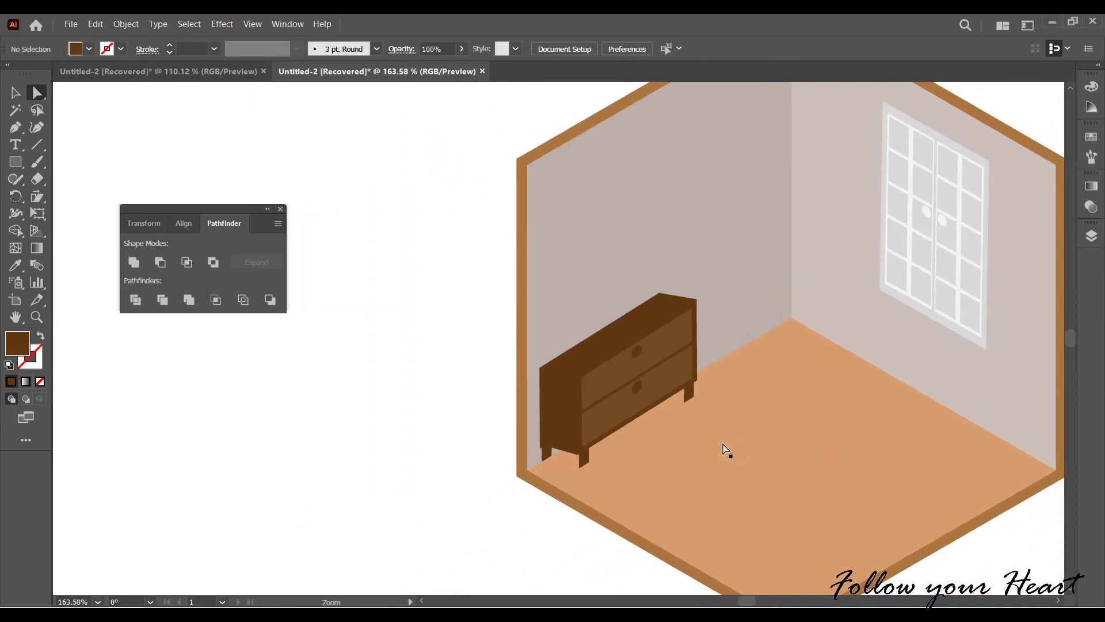
drag(726, 449, 488, 528)
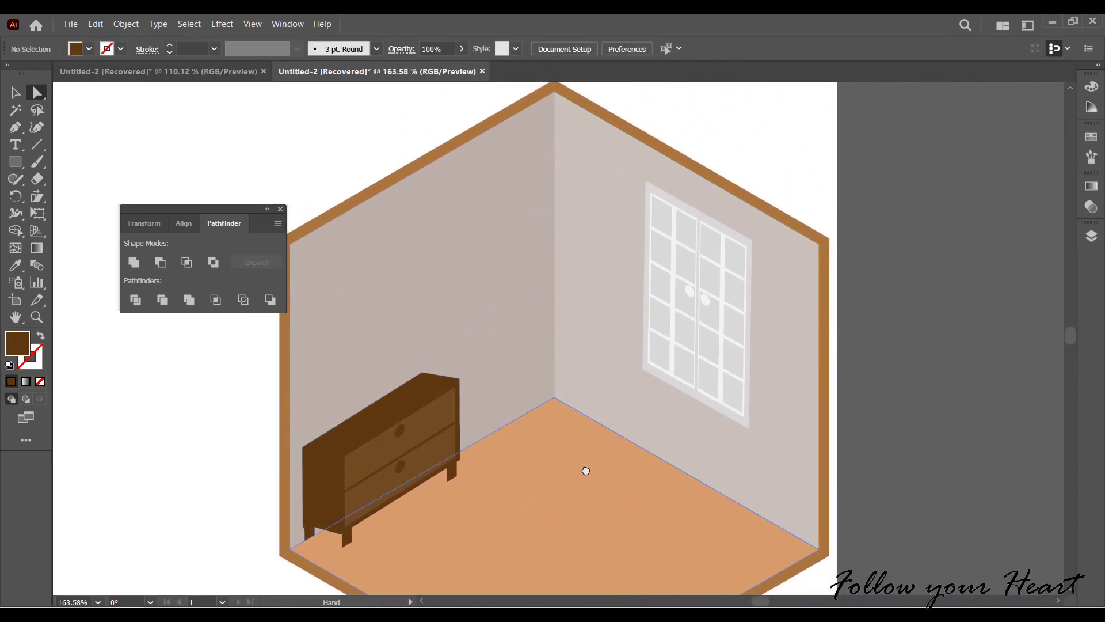
drag(586, 471, 674, 409)
mouse_move(192, 229)
mouse_down()
mouse_move(764, 249)
mouse_move(969, 329)
mouse_up()
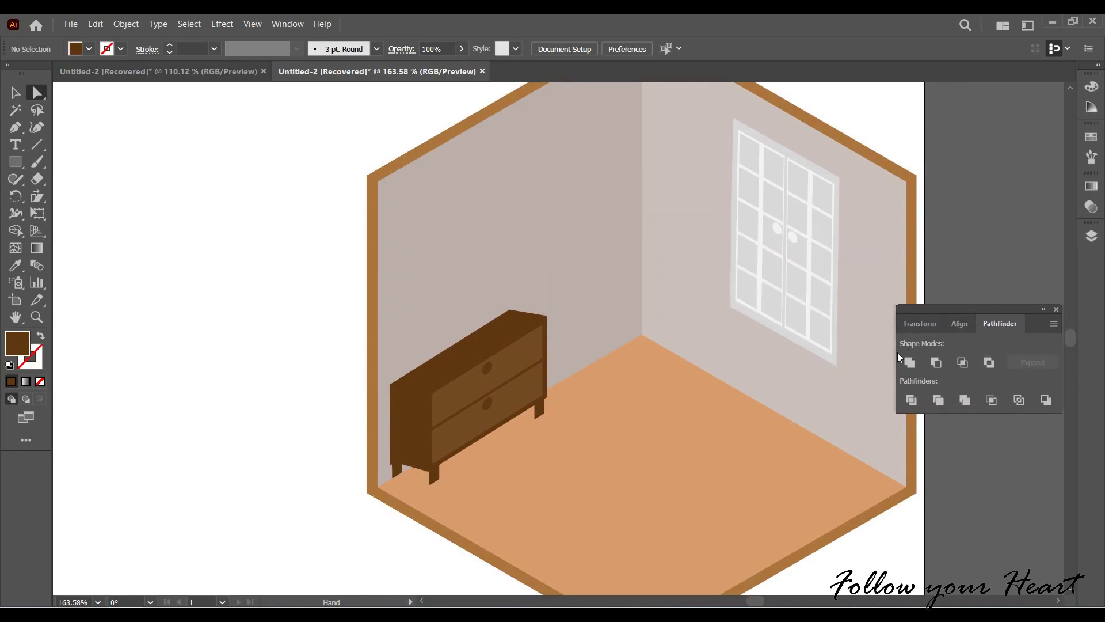
scroll(461, 498, down, 3)
scroll(461, 498, right, 5)
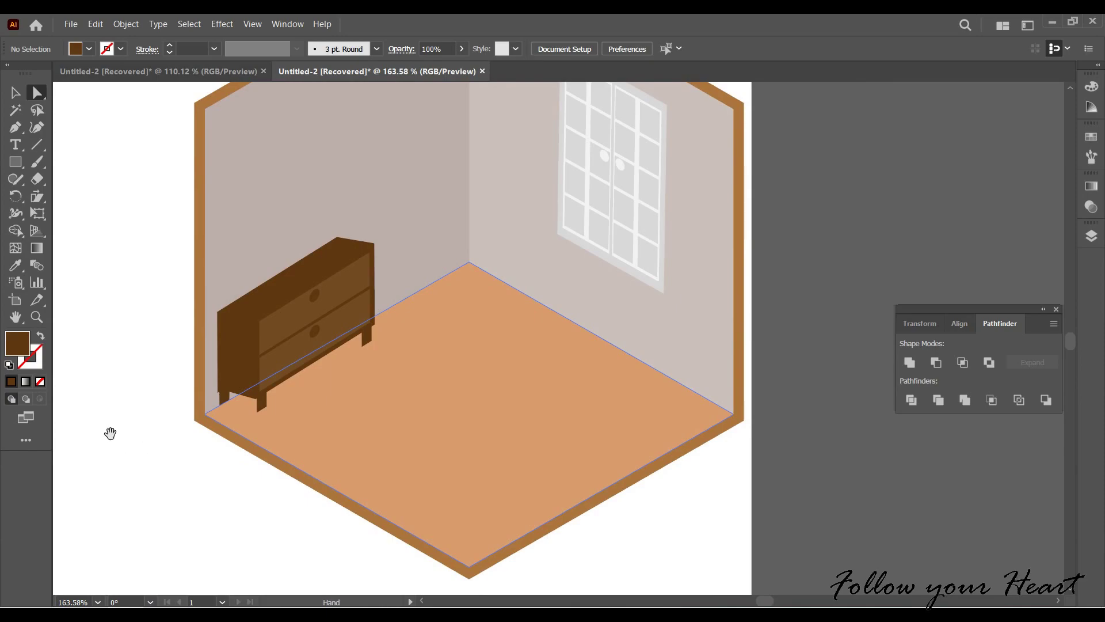
drag(110, 433, 716, 454)
Draw a new brown rectangle on empty canvas and move it left.
key(m)
drag(409, 262, 501, 375)
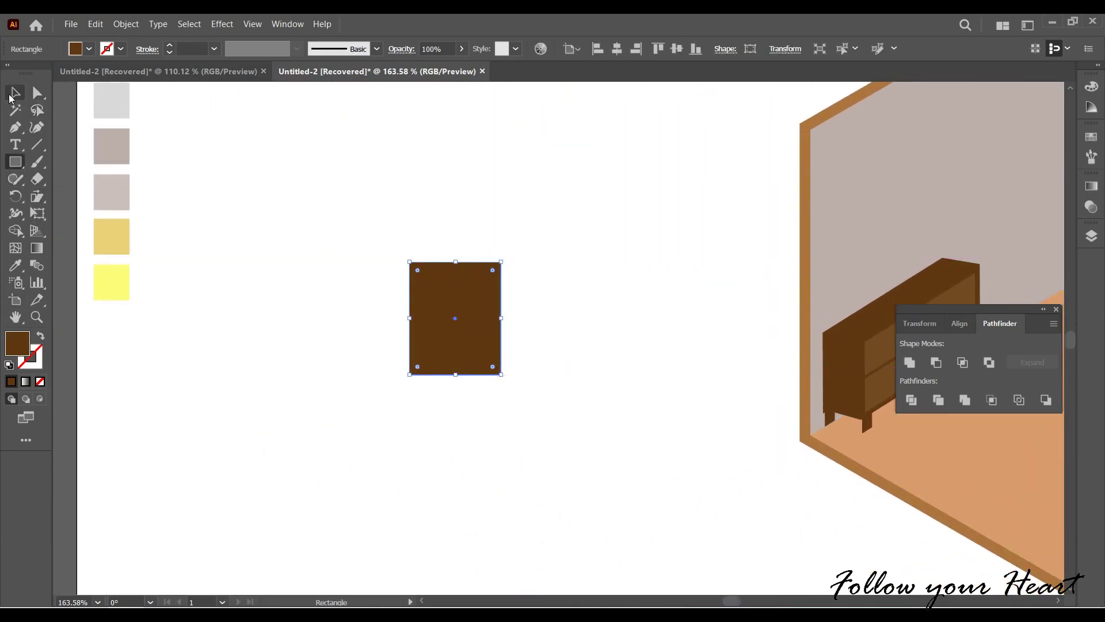
click(10, 98)
click(378, 364)
drag(378, 363, 533, 389)
click(410, 380)
drag(410, 375, 358, 382)
Pull the rectangle's bottom anchors inward to taper the pot body.
key(a)
click(359, 380)
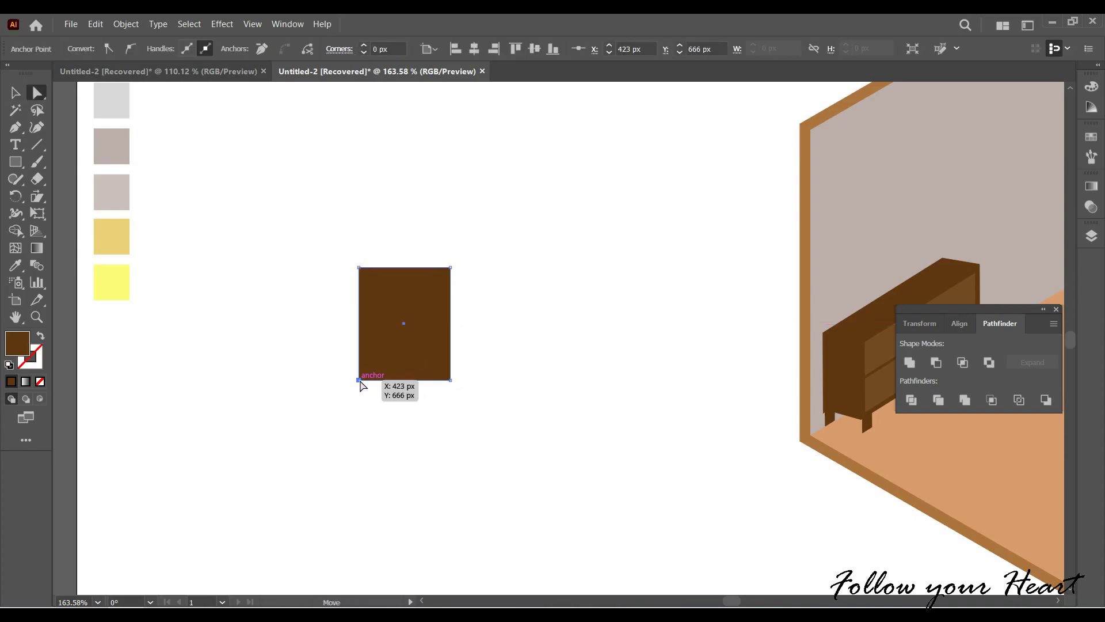
drag(358, 380, 362, 380)
drag(450, 380, 444, 377)
click(353, 375)
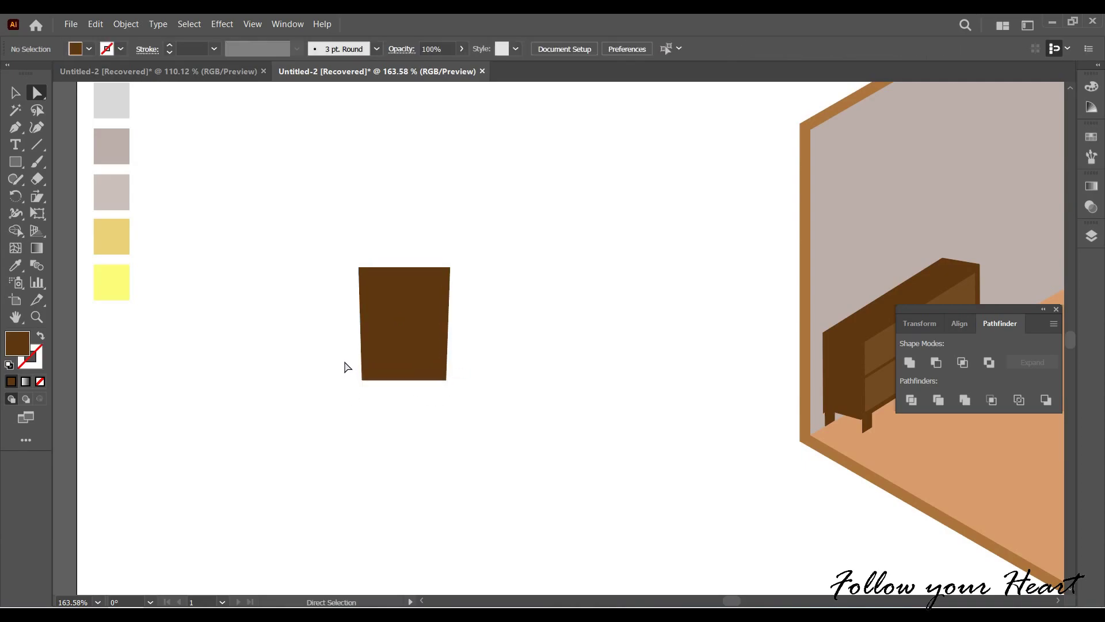
click(603, 524)
key(v)
Draw a rim rectangle across the pot's top and group it with the body.
click(15, 162)
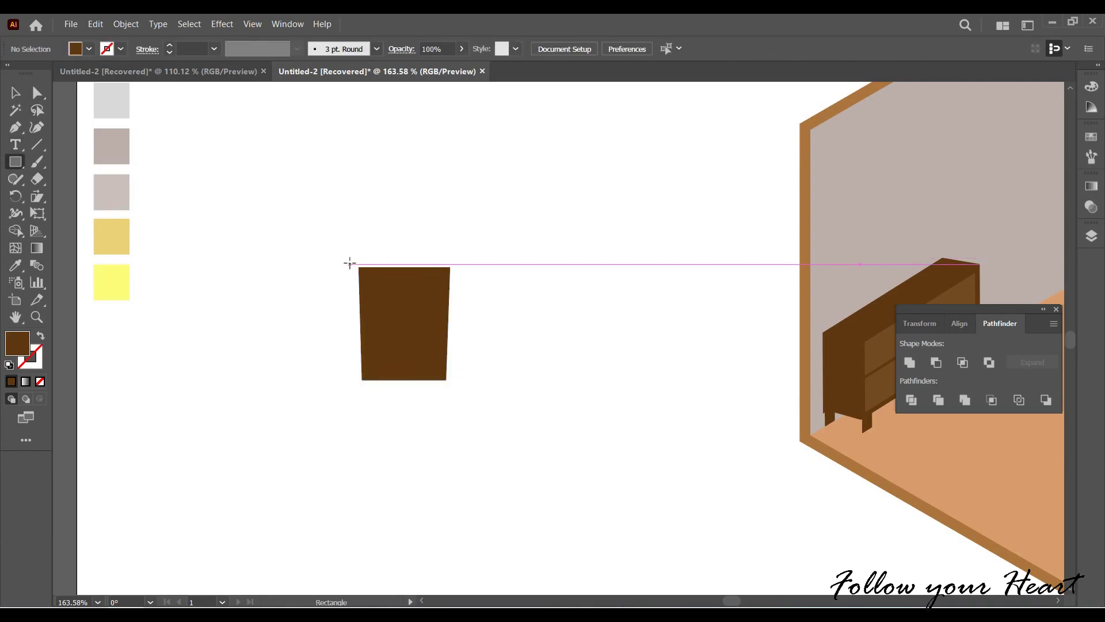
drag(350, 264, 459, 281)
click(16, 92)
drag(307, 224, 530, 403)
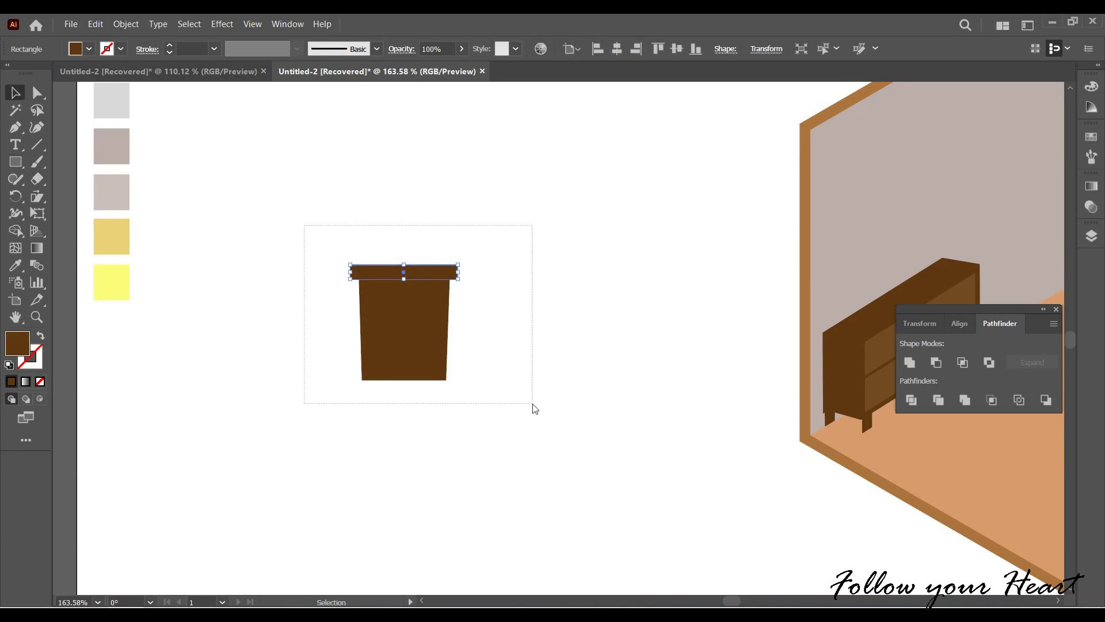
key(ctrl+g)
mouse_move(441, 225)
mouse_down()
mouse_move(448, 331)
mouse_move(395, 357)
mouse_up()
click(126, 255)
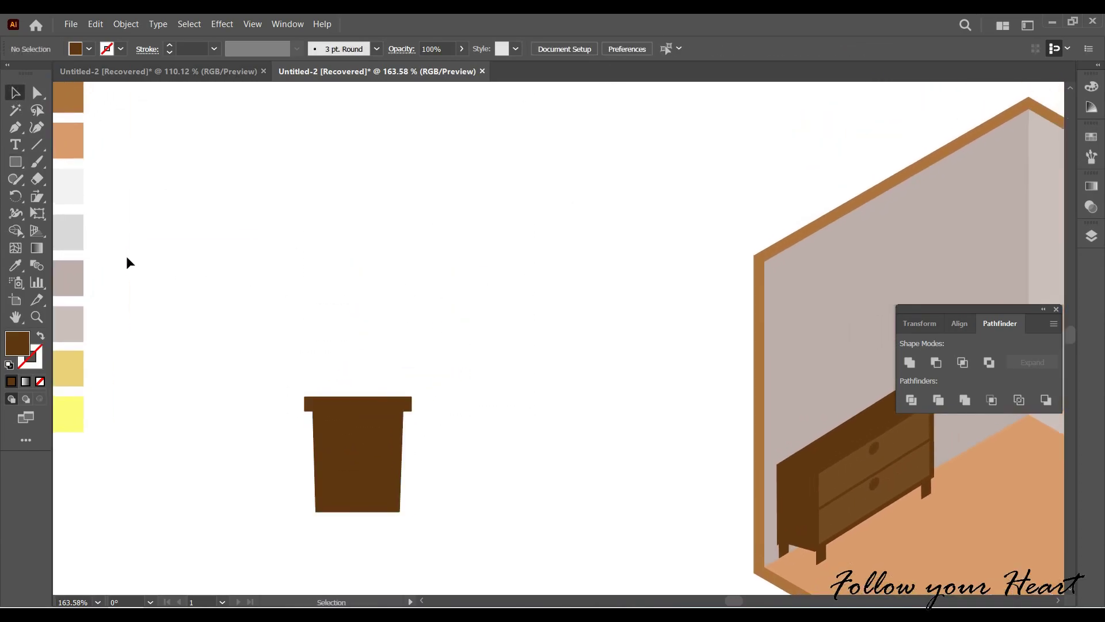
click(15, 162)
Draw a first ellipse above the pot, then delete it after erasing into it.
click(65, 196)
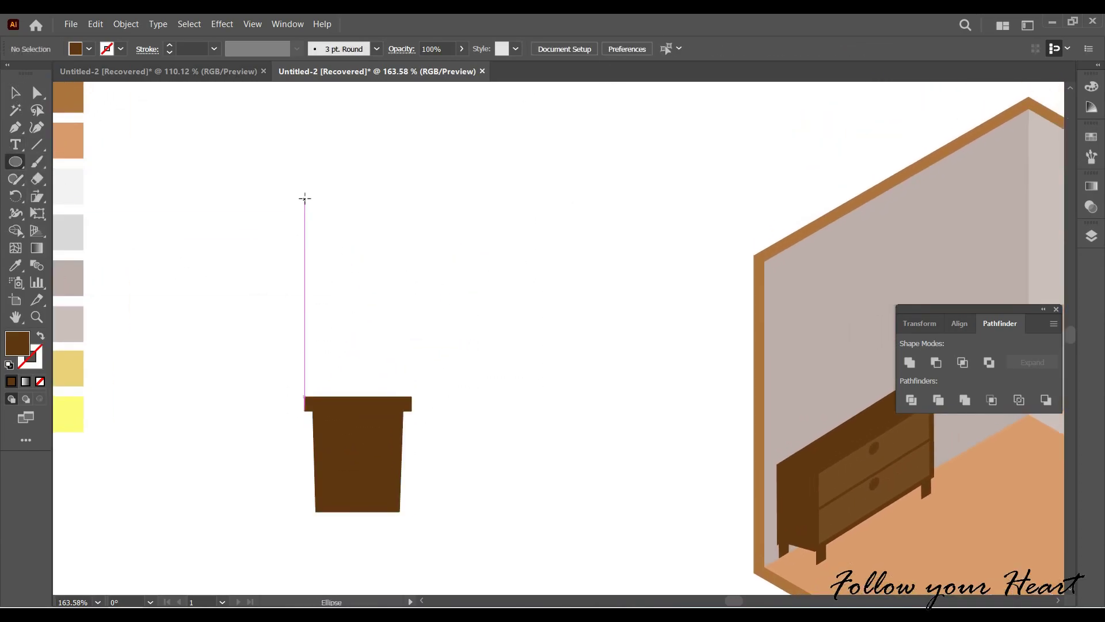
drag(362, 143, 527, 323)
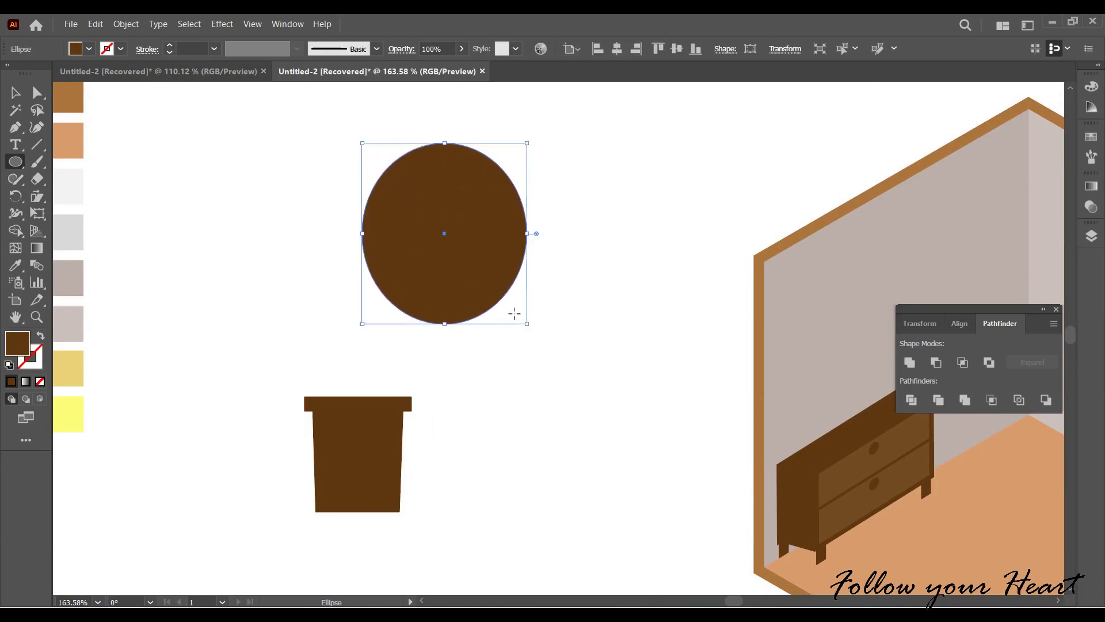
click(37, 180)
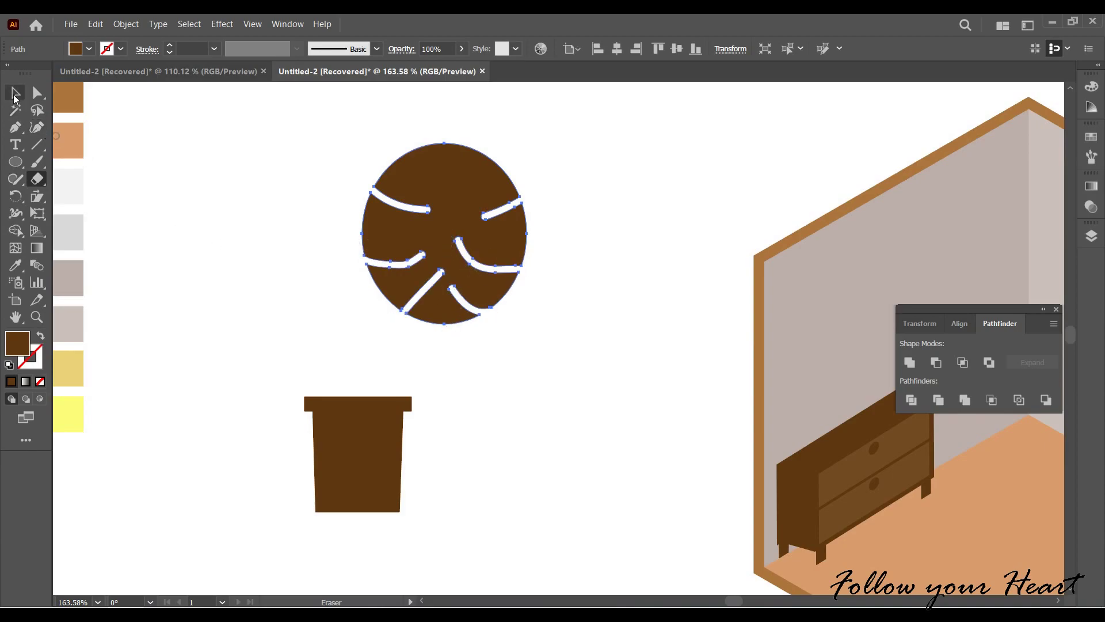
click(16, 92)
click(504, 248)
key(Delete)
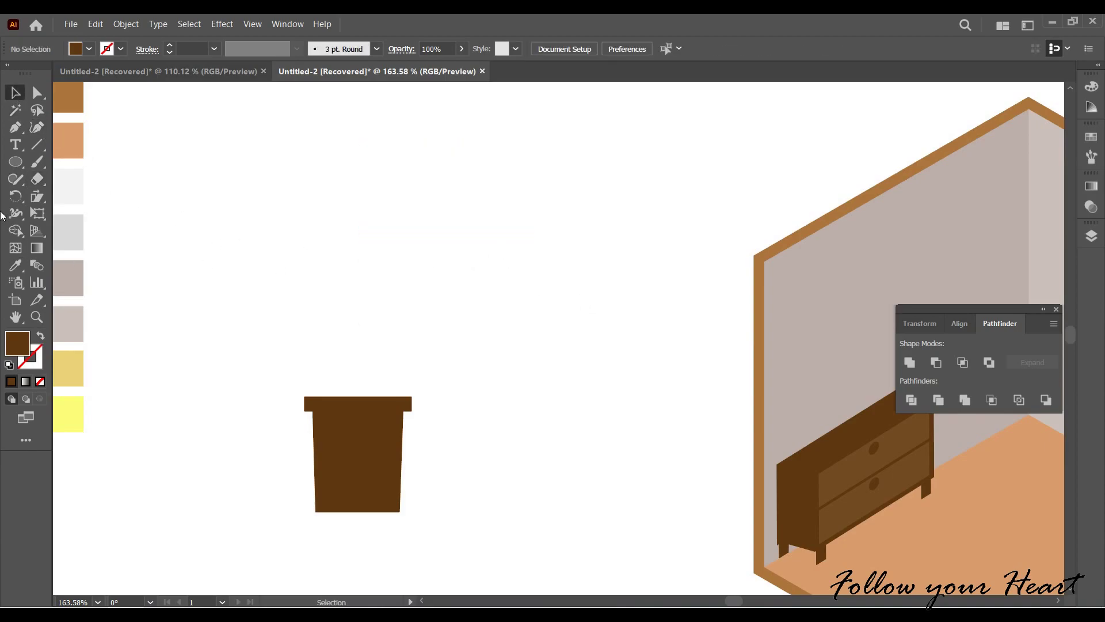
Draw a wider ellipse and pull its right anchor out into an egg shape.
click(16, 162)
drag(277, 168, 446, 296)
key(a)
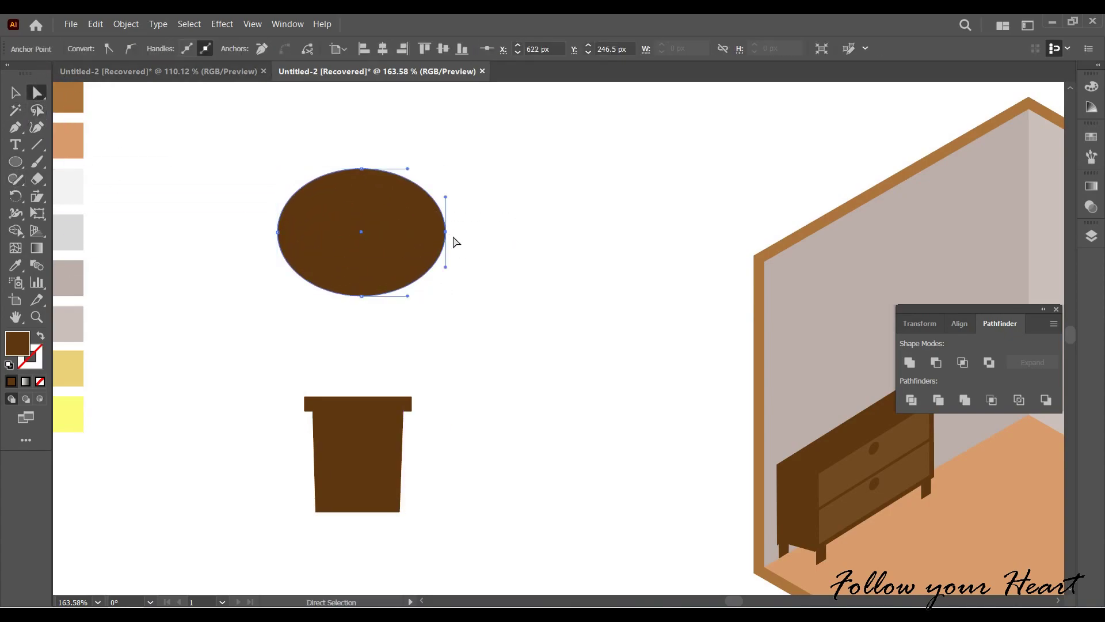
drag(446, 232, 494, 237)
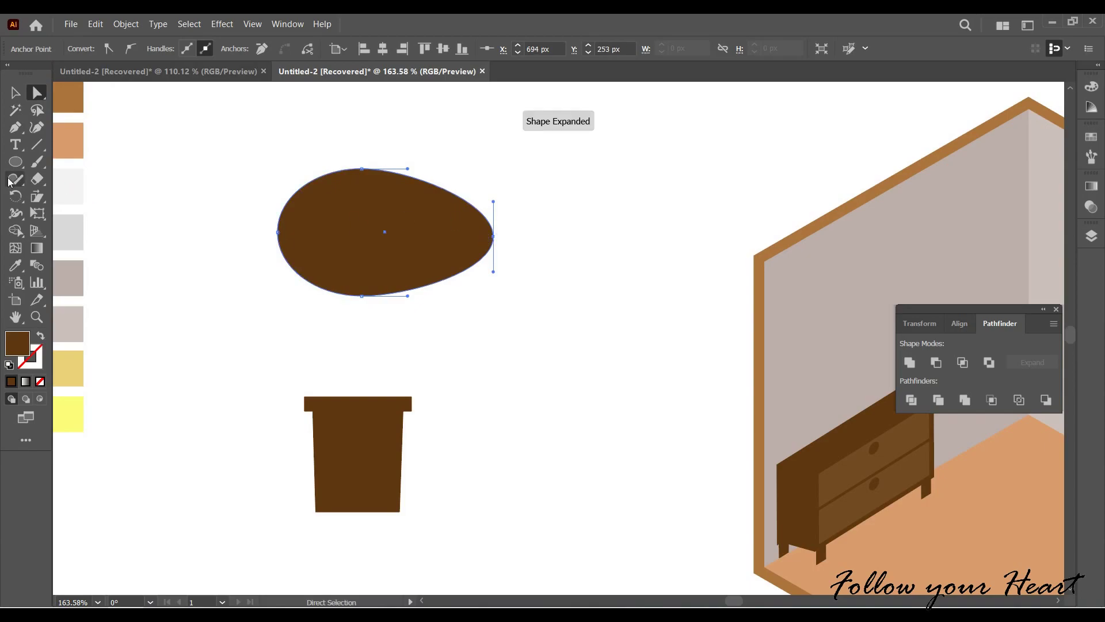
Erase curved vein cuts and a central midrib into the leaf.
click(36, 183)
drag(320, 218, 321, 220)
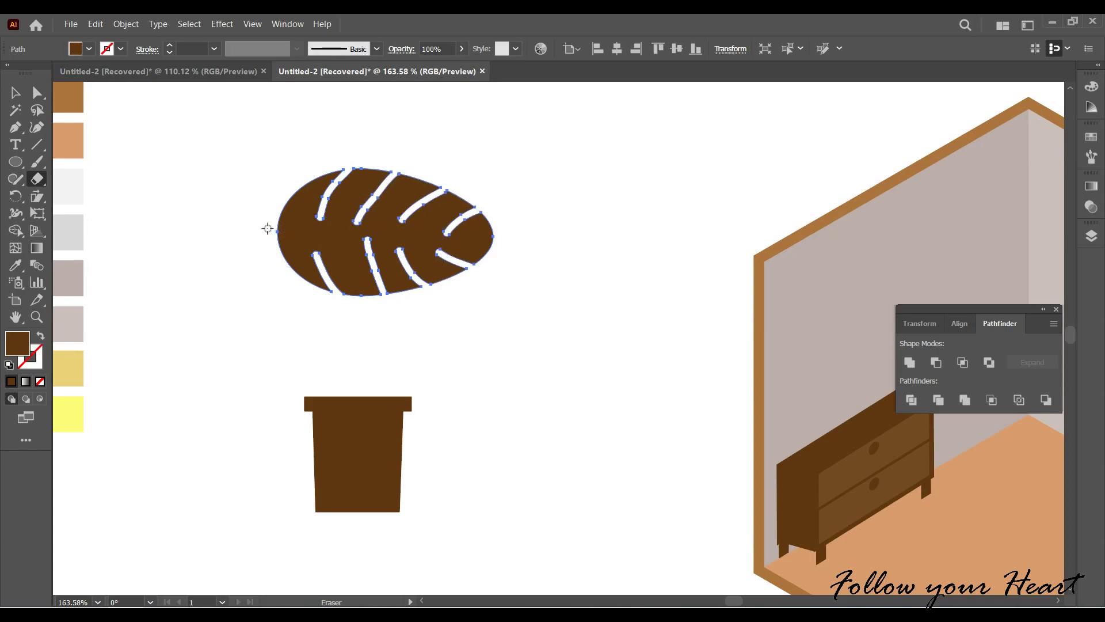
drag(267, 229, 403, 221)
key(ctrl+z)
drag(263, 233, 403, 222)
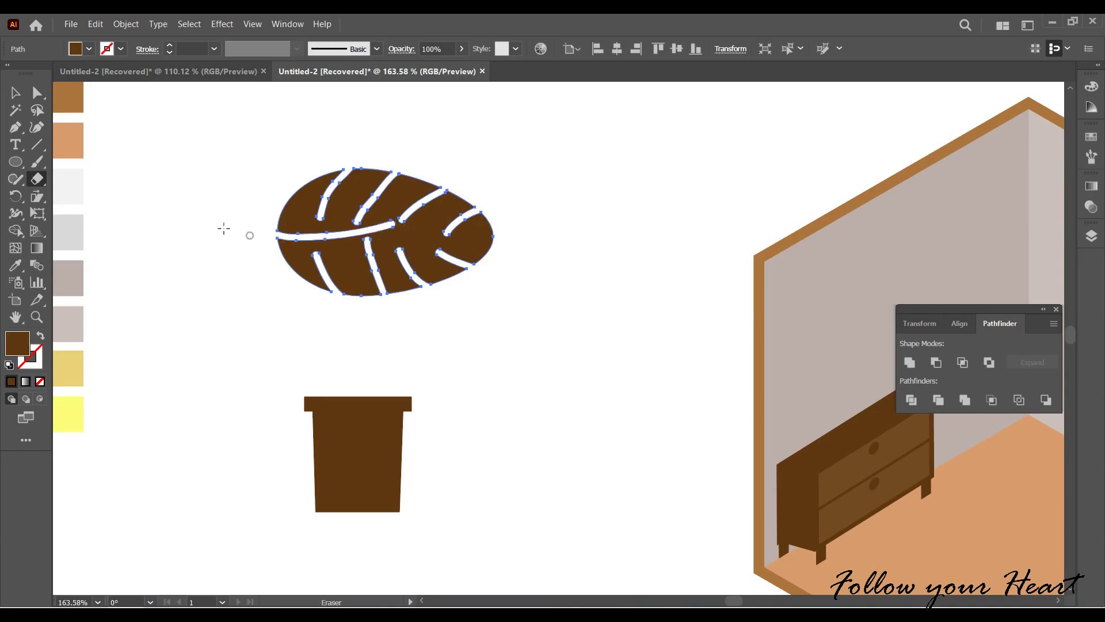
Fill the leaf green and move it beside the pot.
key(v)
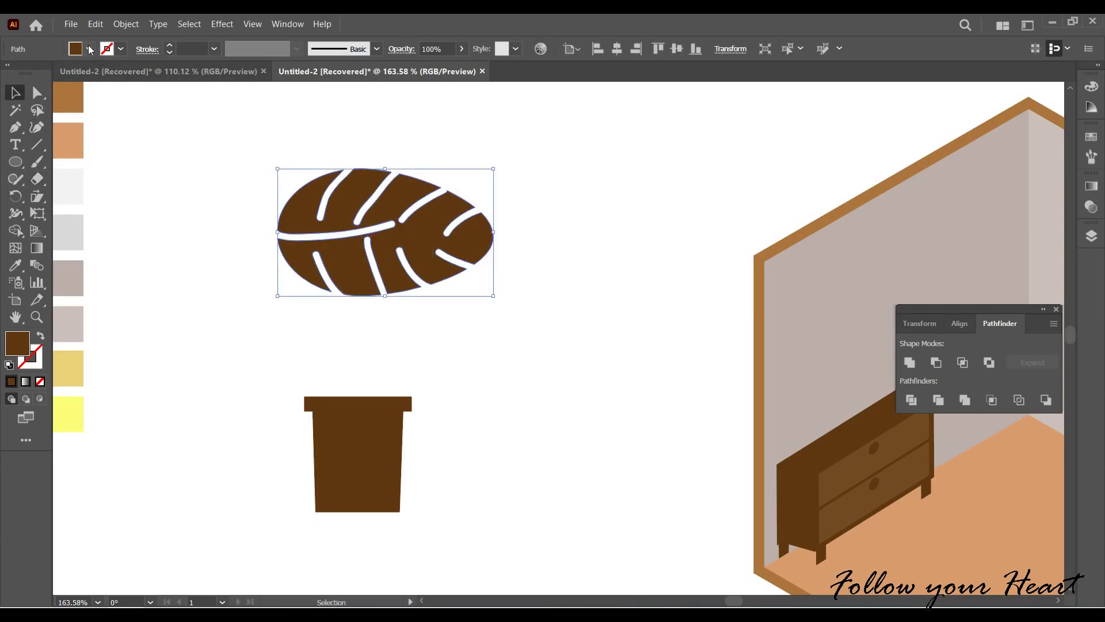
click(89, 50)
click(132, 94)
mouse_move(430, 263)
mouse_down()
mouse_move(468, 336)
mouse_move(601, 512)
mouse_up()
Draw a curved stem with the Curvature tool, rising up and right from the pot's rim.
click(38, 130)
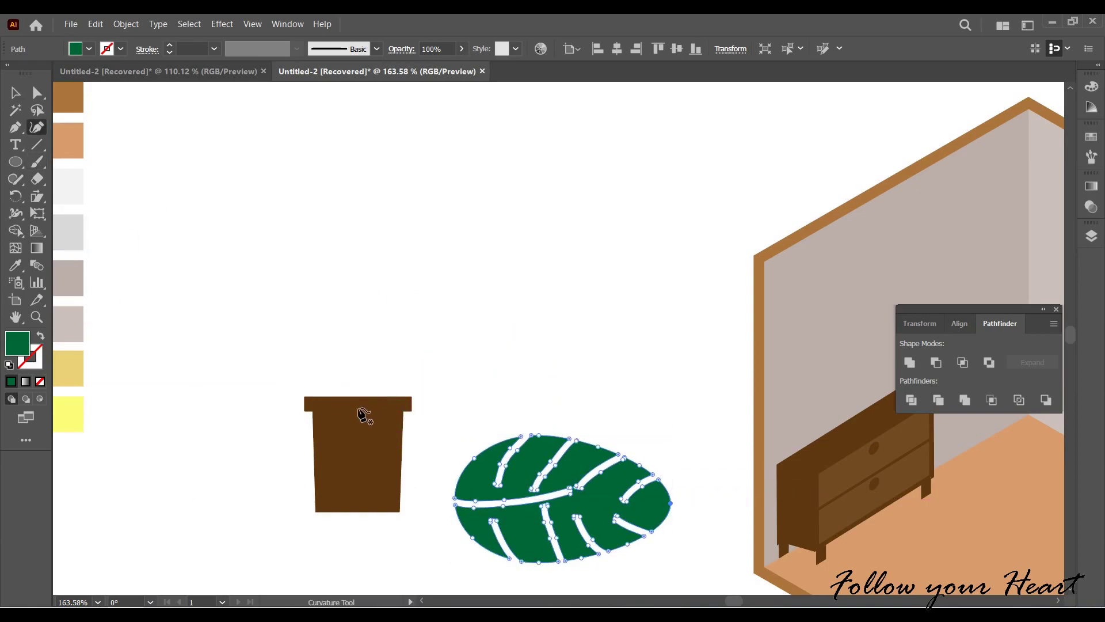
click(352, 425)
click(366, 354)
click(434, 278)
click(459, 228)
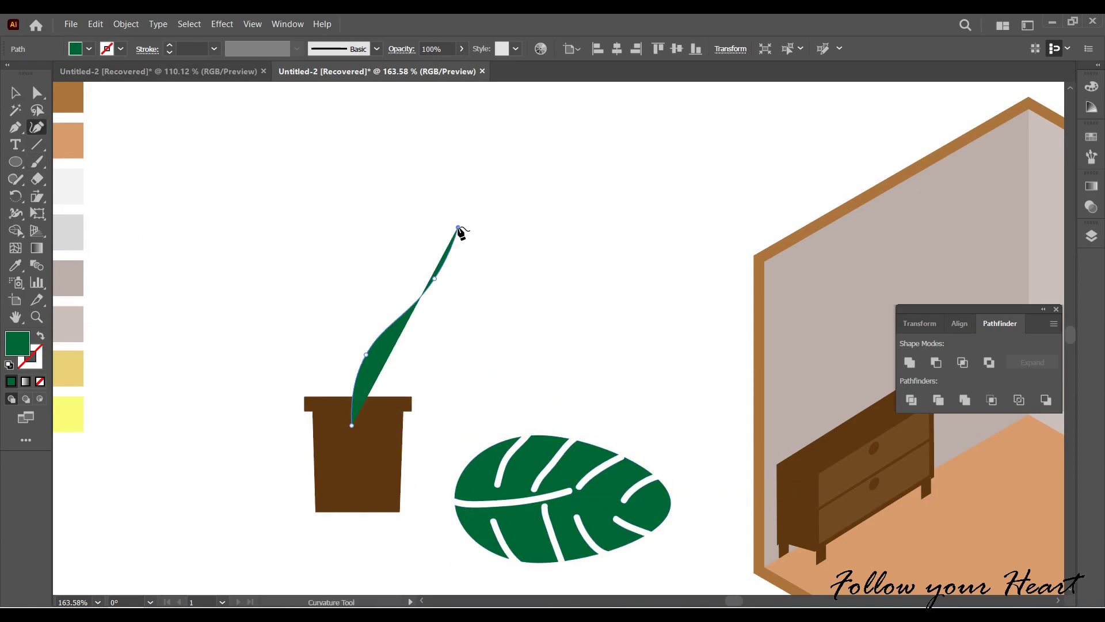
click(425, 303)
click(381, 346)
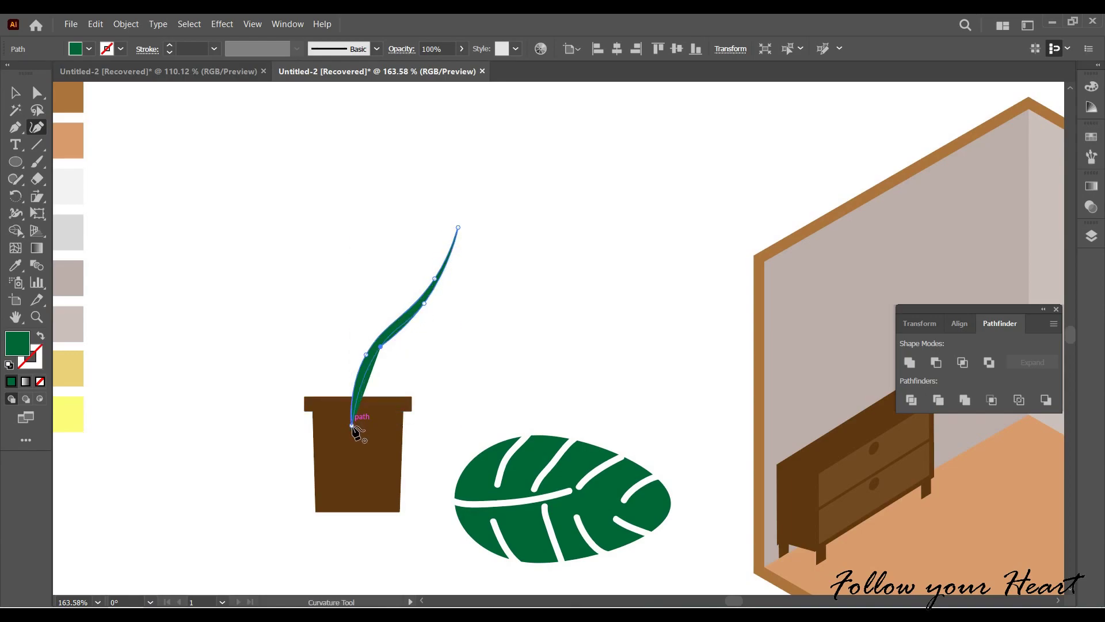
Shrink the veined leaf and place two copies along the stem.
key(v)
drag(546, 517, 542, 361)
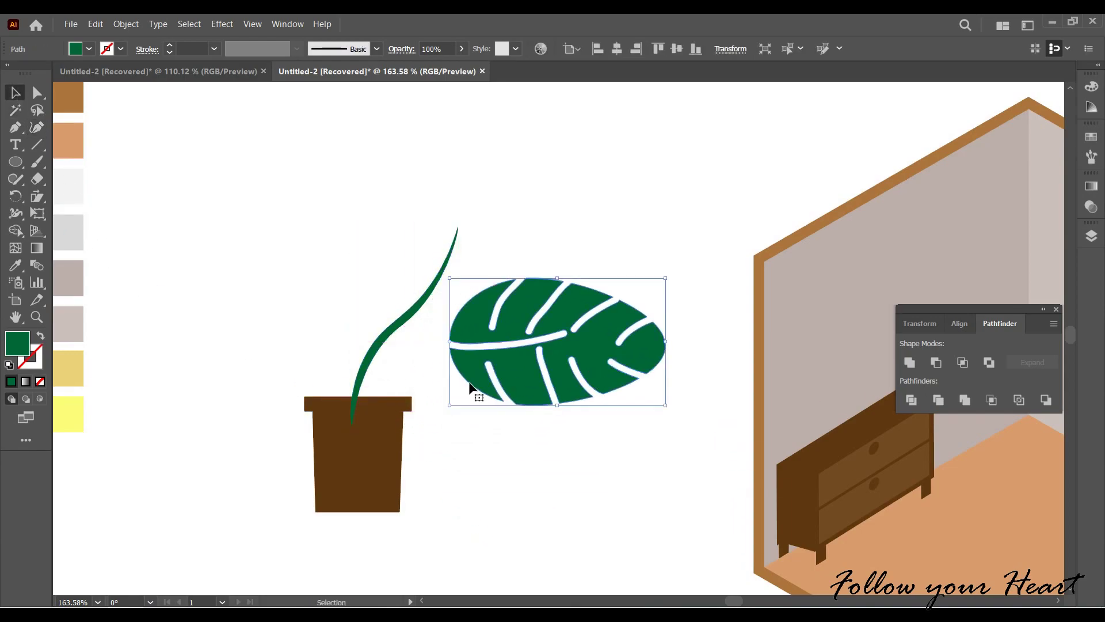
mouse_move(666, 405)
mouse_down()
mouse_move(536, 340)
mouse_move(435, 375)
mouse_move(411, 296)
mouse_up()
drag(428, 244, 342, 193)
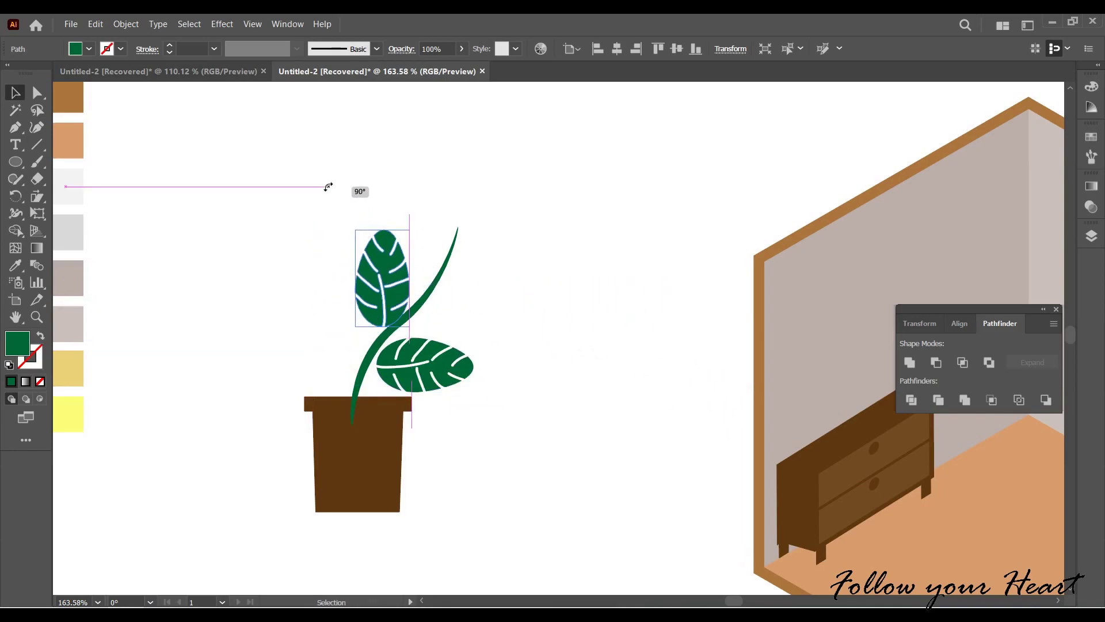
drag(391, 311, 365, 331)
drag(408, 368, 400, 371)
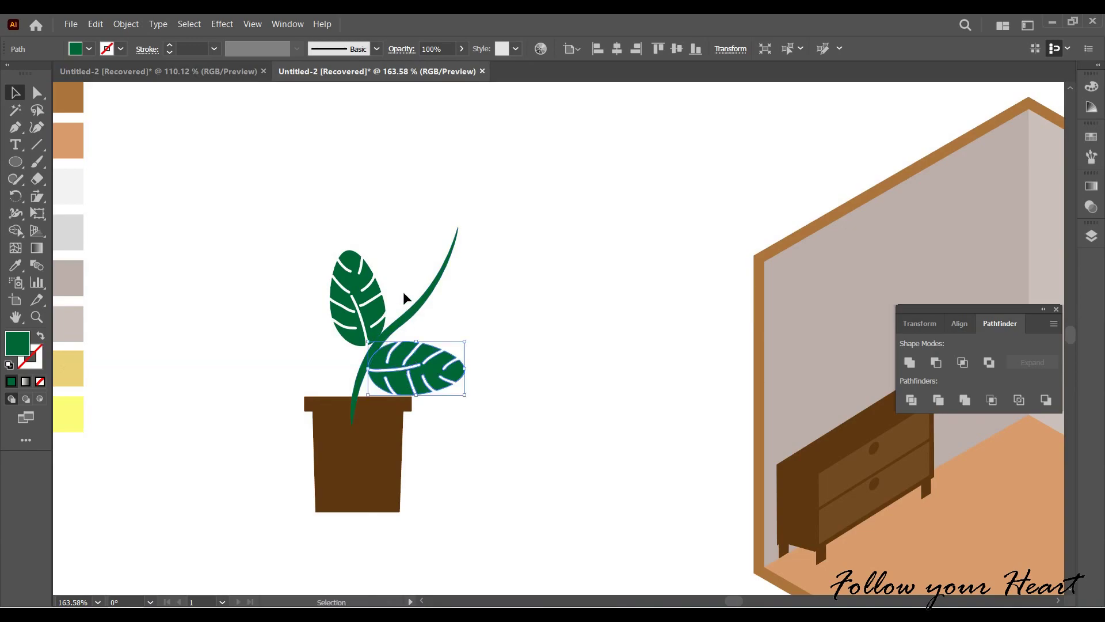
Give the stem a brighter green fill.
click(416, 308)
click(89, 48)
click(72, 83)
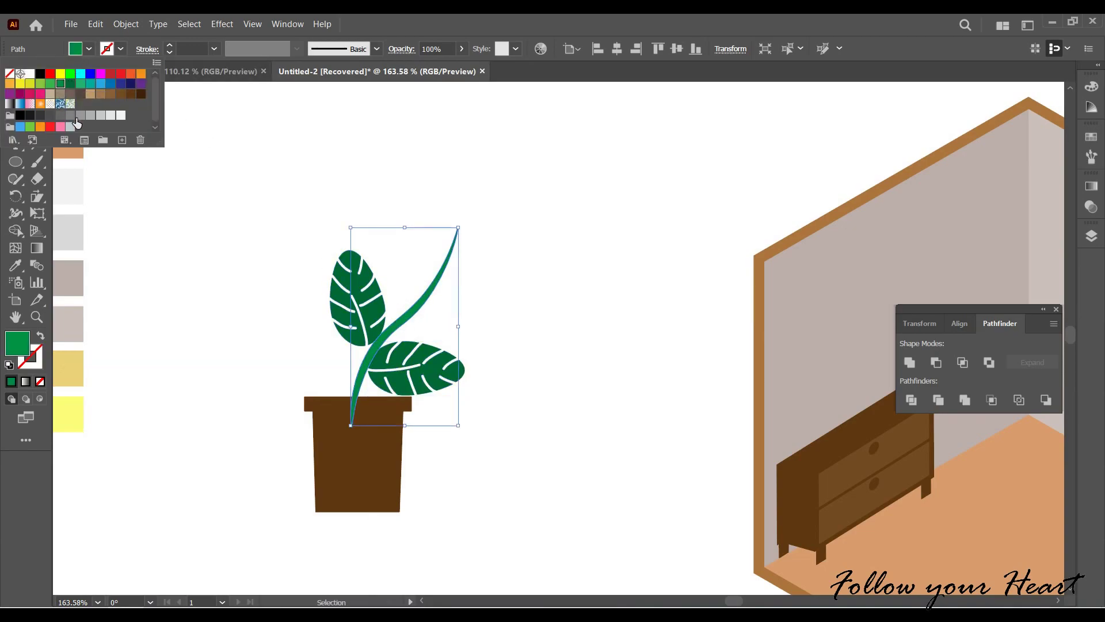
key(Escape)
Add a flattened, rotated leaf copy on the stem, then restack and tilt the top leaf.
mouse_move(455, 368)
mouse_down()
mouse_move(491, 305)
mouse_move(538, 310)
mouse_move(537, 334)
mouse_move(568, 293)
mouse_up()
mouse_move(450, 294)
mouse_down()
mouse_move(401, 311)
mouse_move(410, 246)
mouse_up()
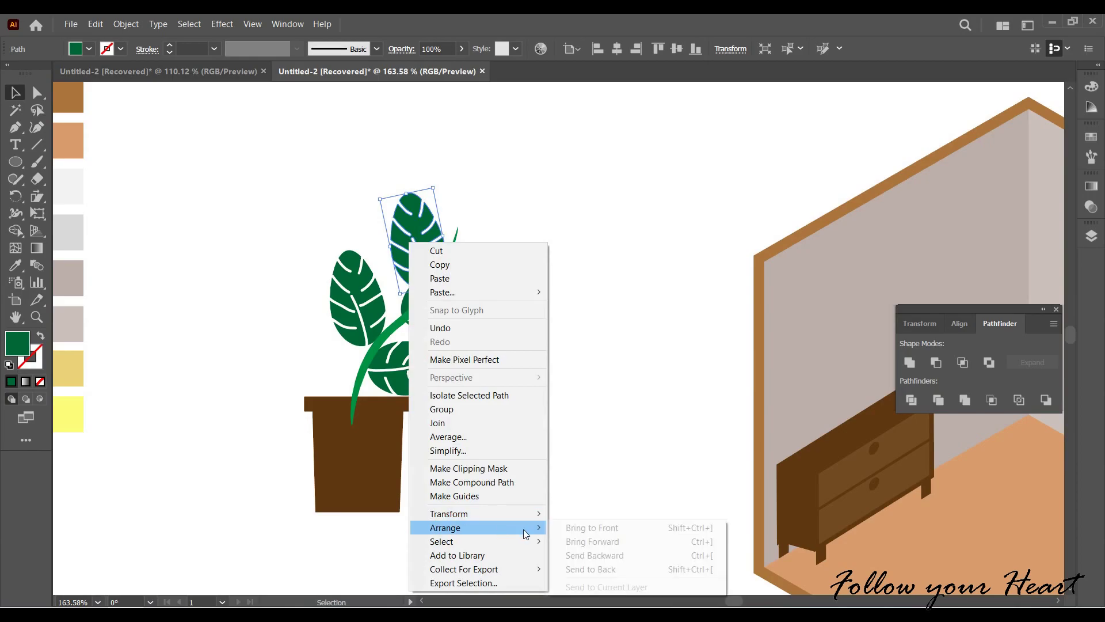
click(576, 525)
drag(458, 230, 497, 178)
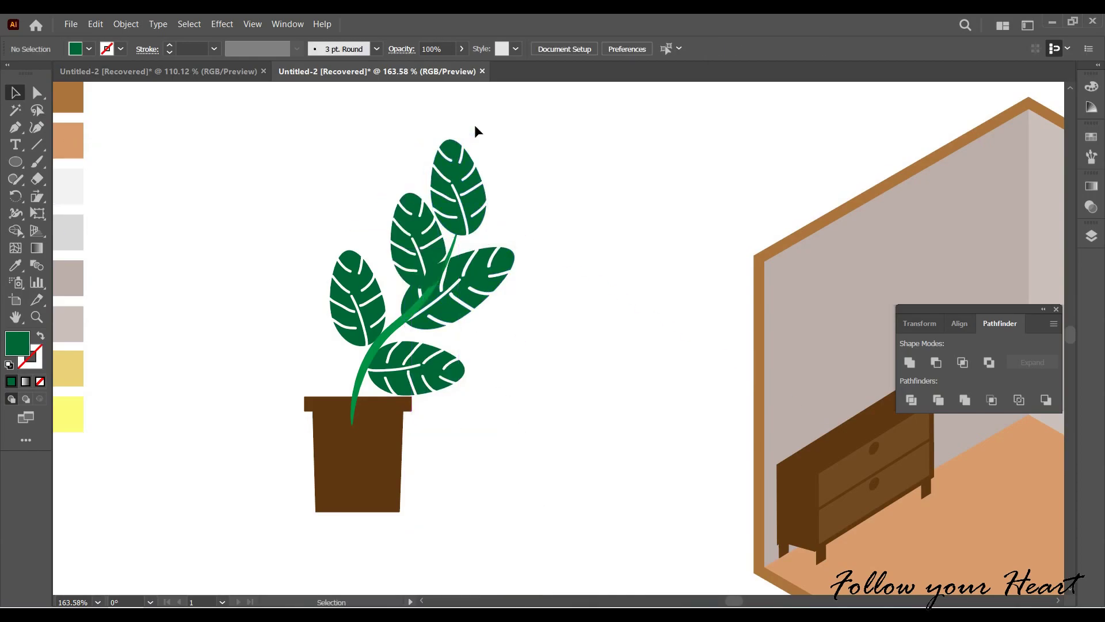
drag(474, 125, 499, 134)
drag(480, 187, 490, 190)
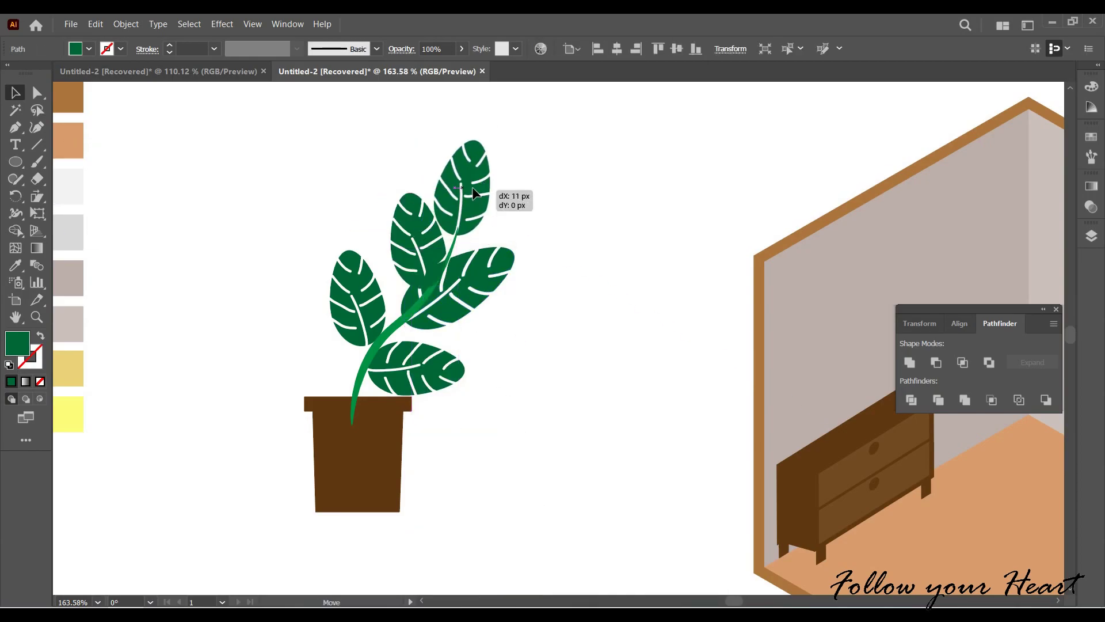
click(561, 340)
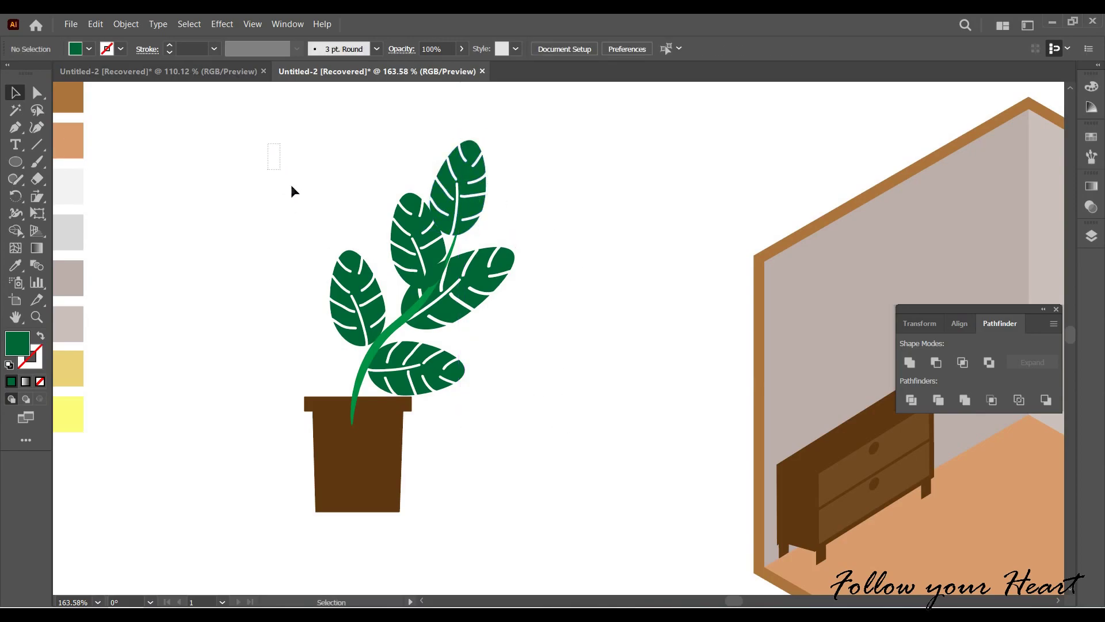
Add a smaller, rotated copy of the plant to the left, settled into the pot.
drag(494, 360, 494, 360)
mouse_move(419, 369)
mouse_down()
mouse_move(439, 363)
mouse_move(390, 363)
mouse_up()
mouse_move(477, 427)
mouse_down()
mouse_move(389, 337)
mouse_move(307, 346)
mouse_up()
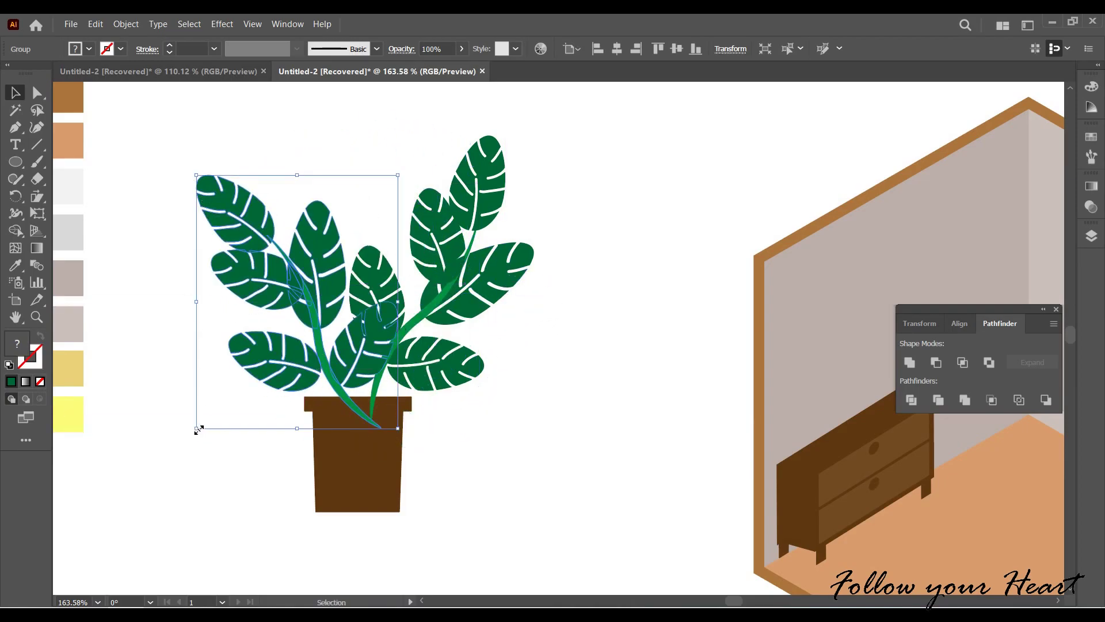
drag(197, 429, 277, 340)
mouse_move(316, 233)
mouse_down()
mouse_move(286, 312)
mouse_move(358, 211)
mouse_up()
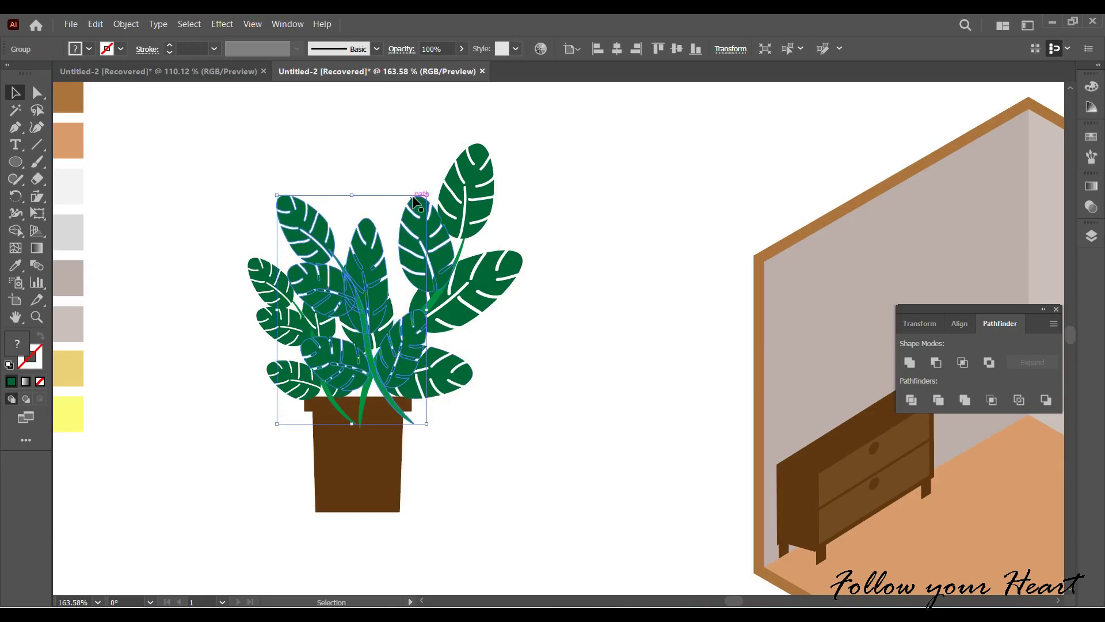
drag(430, 190, 425, 249)
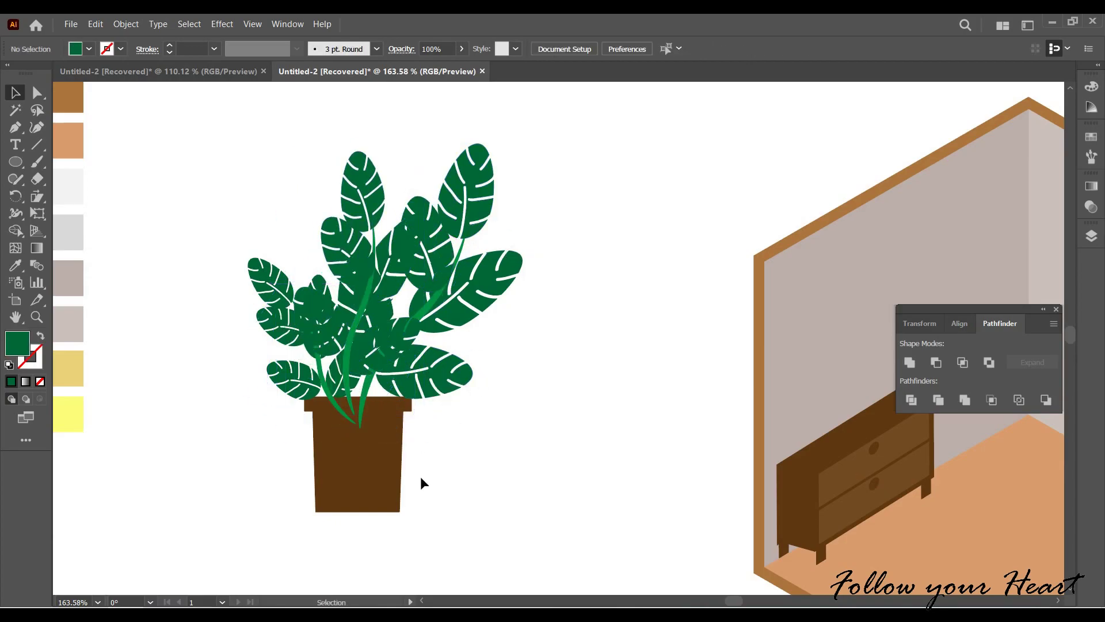
click(382, 408)
Bring the pot in front of the stems.
right_click(382, 407)
click(552, 347)
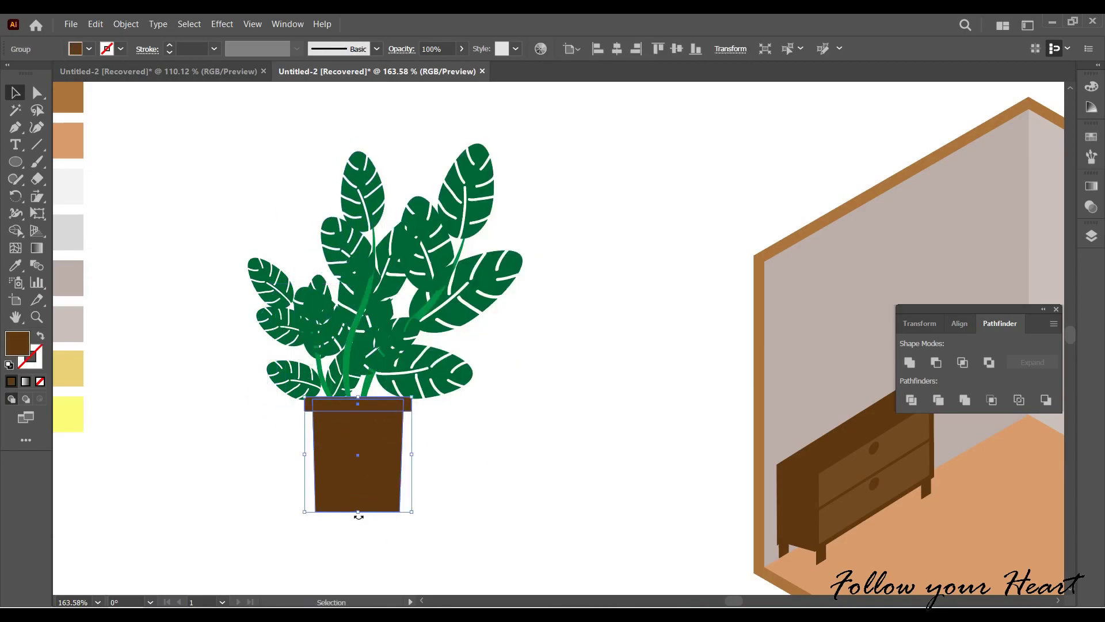
drag(358, 511, 358, 449)
key(ctrl+z)
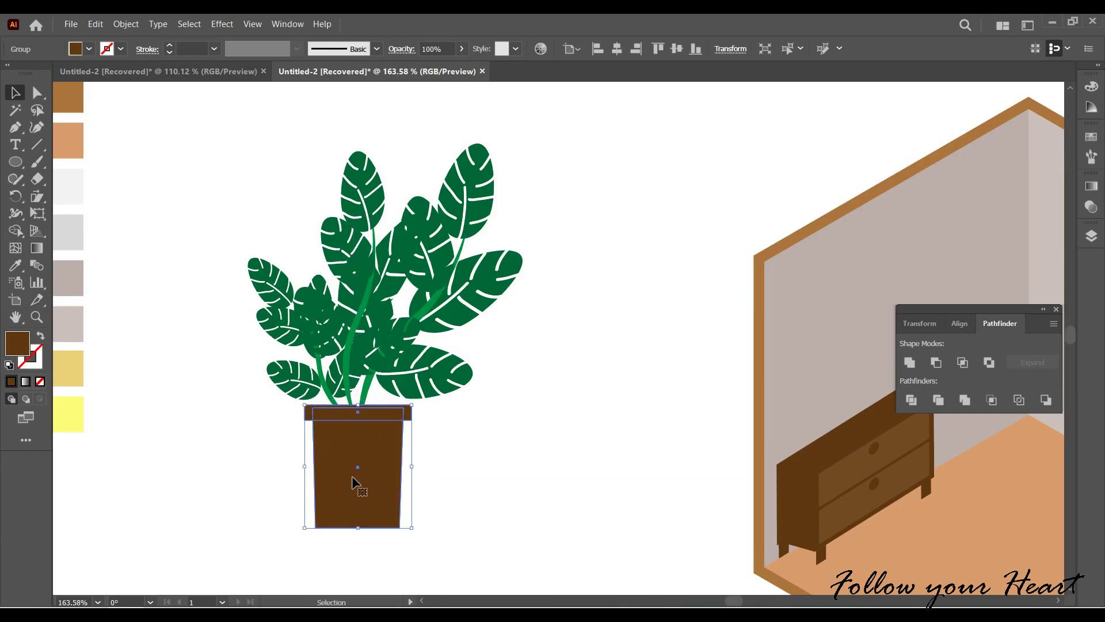
click(435, 428)
Group all parts of the potted plant together.
drag(242, 121, 462, 568)
right_click(403, 469)
click(434, 298)
click(488, 395)
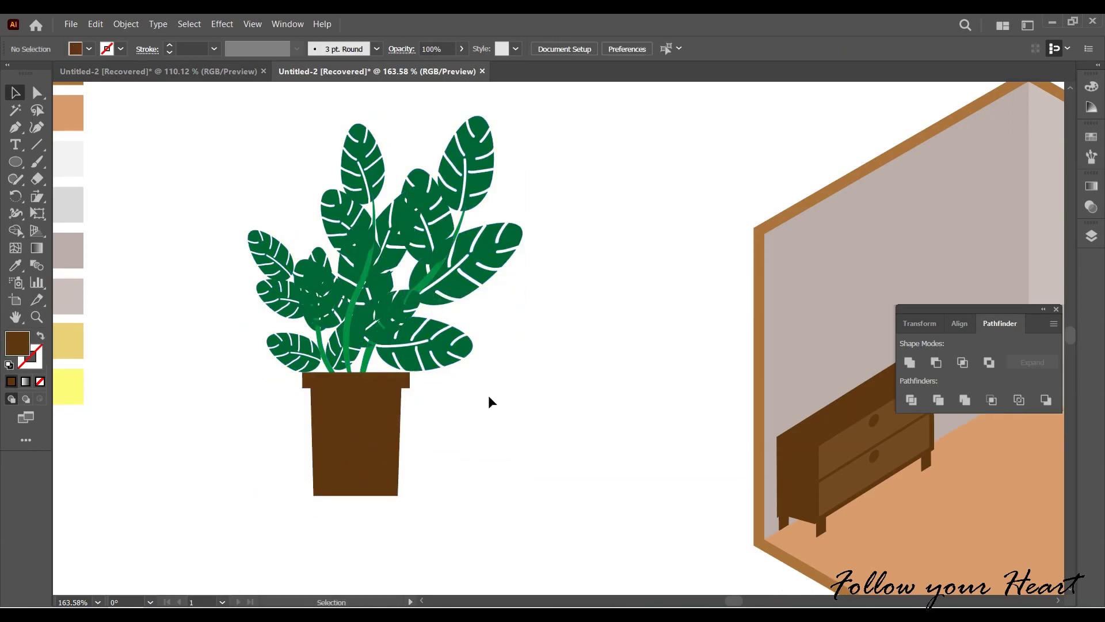
Move the plant into the room, shrink it, and place it in the back corner.
key(ctrl+1)
drag(577, 463, 328, 472)
drag(161, 438, 572, 415)
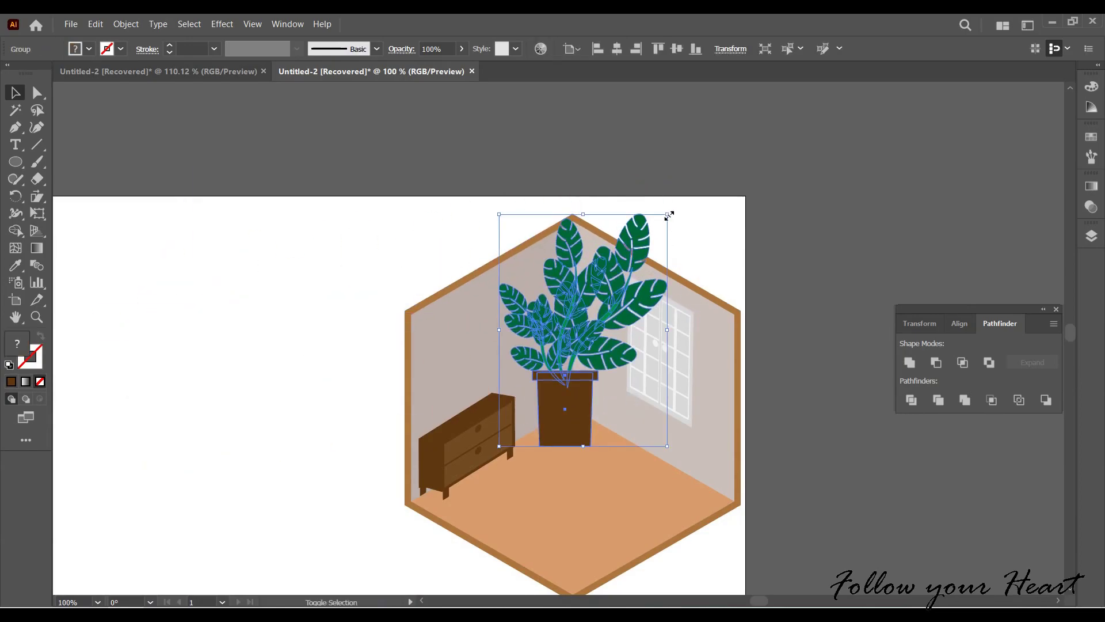
drag(666, 215, 572, 346)
drag(532, 403, 576, 382)
click(576, 382)
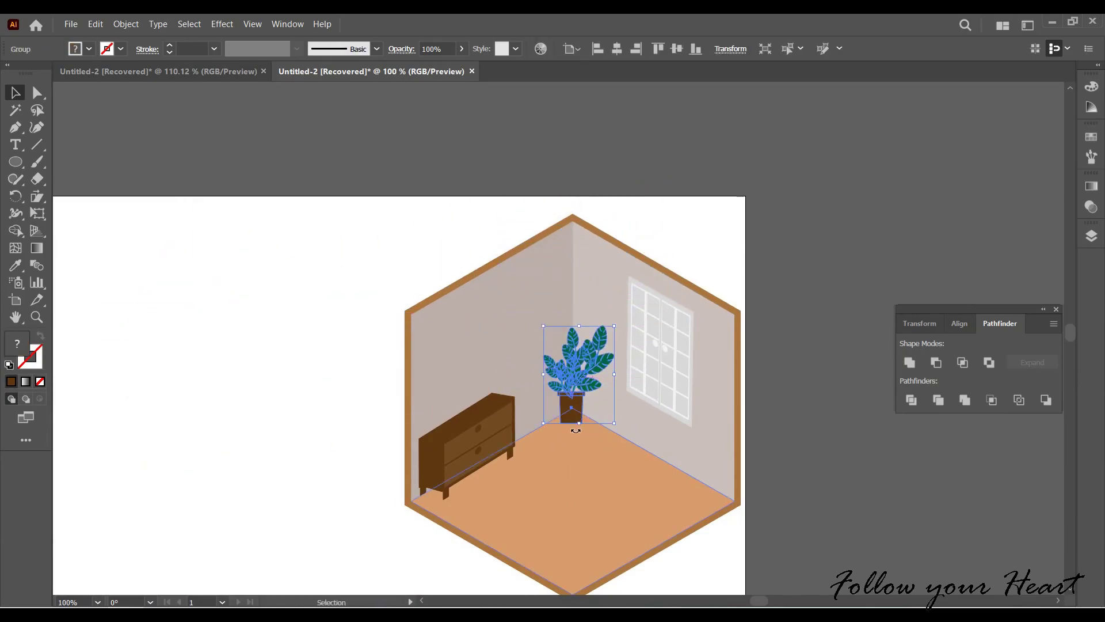
Curve the pot's bottom edge downward with the Anchor Point tool.
scroll(577, 431, up, 4)
scroll(576, 431, up, 1)
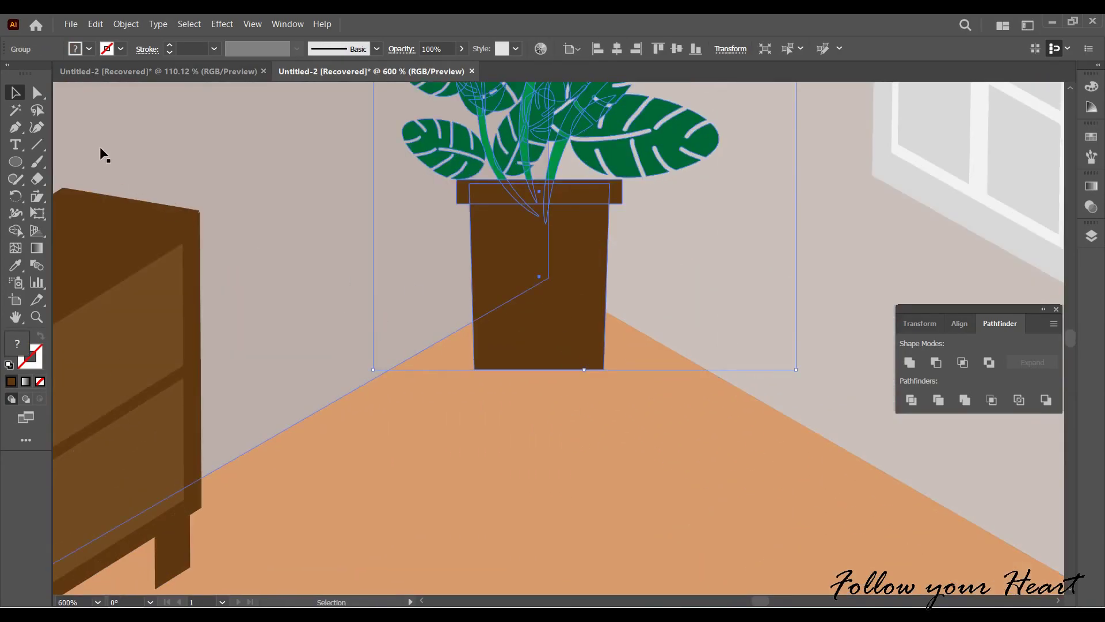
drag(15, 128, 87, 178)
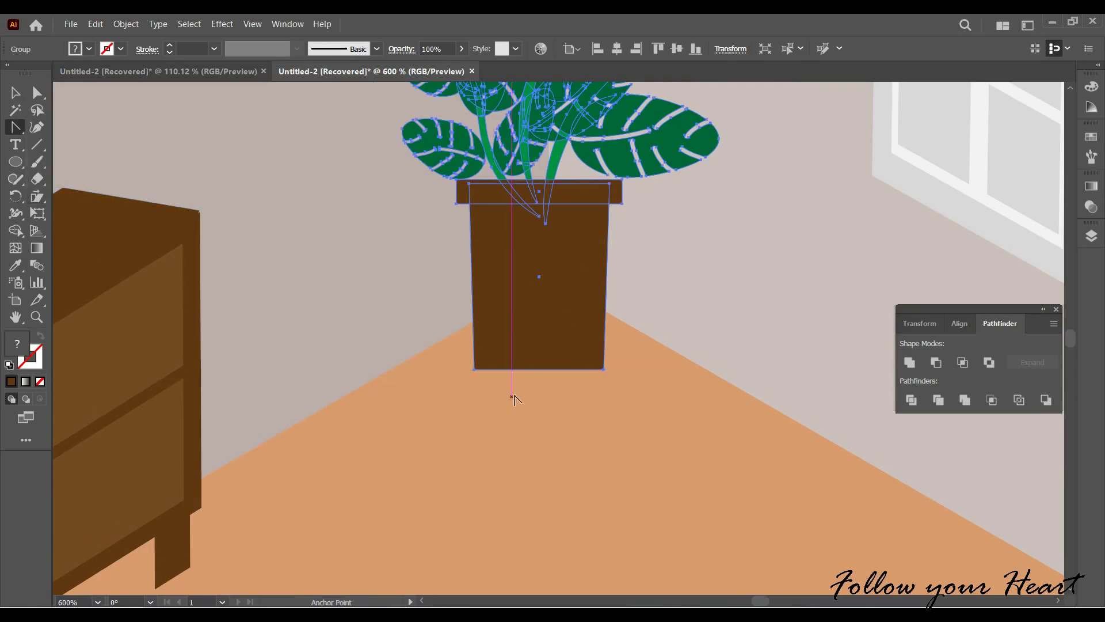
drag(539, 369, 539, 378)
click(18, 98)
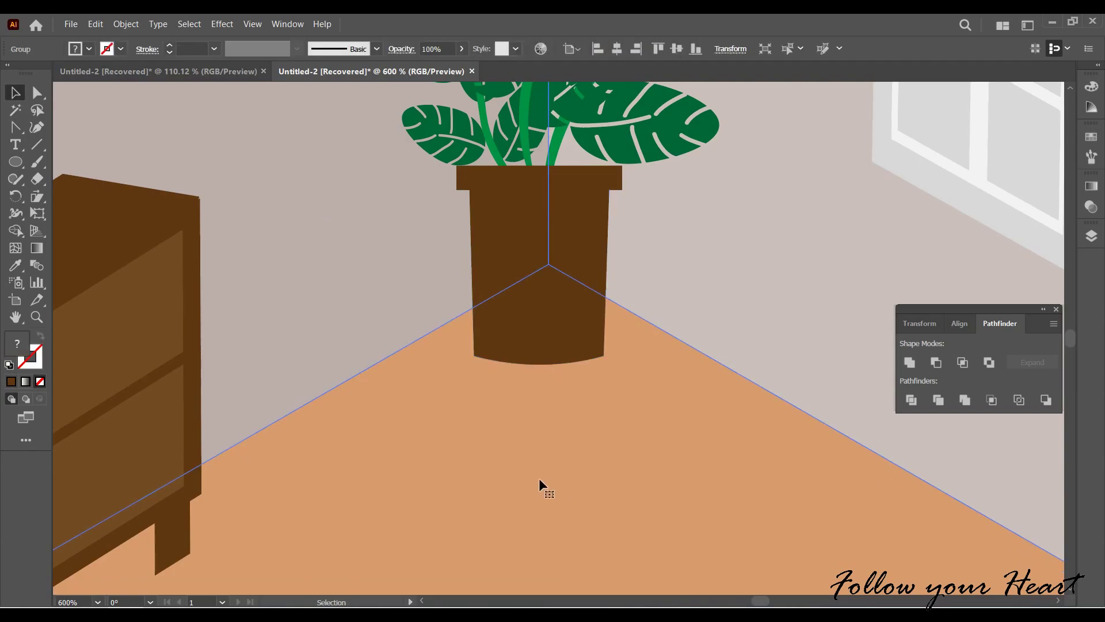
scroll(542, 481, down, 5)
scroll(542, 481, down, 3)
Draw a brown rectangle on the orange floor.
drag(640, 388, 761, 380)
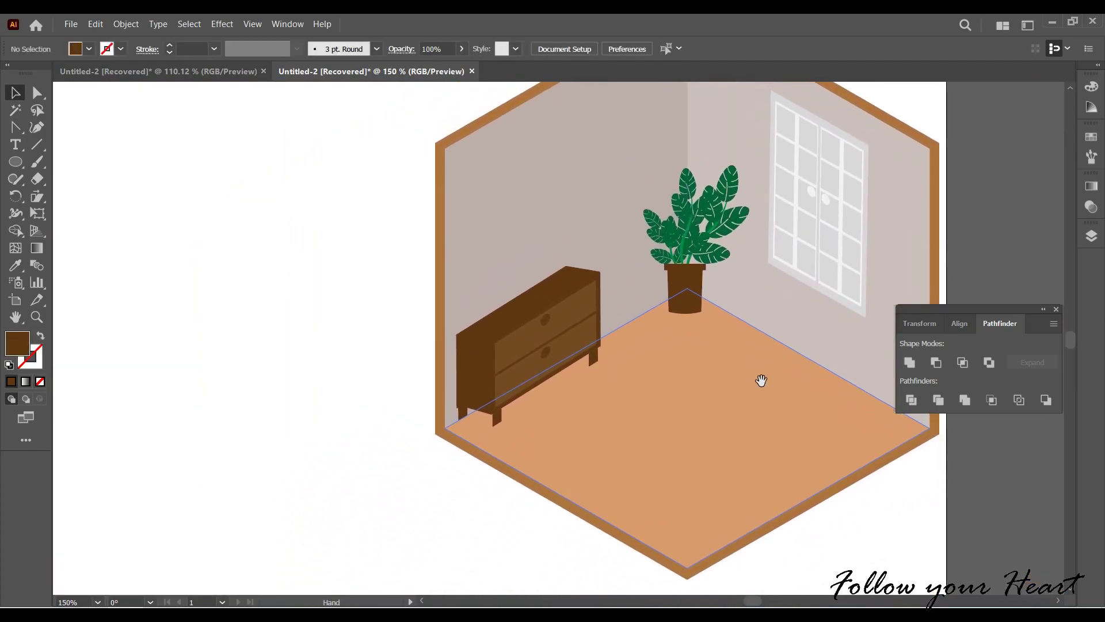
drag(311, 372, 676, 327)
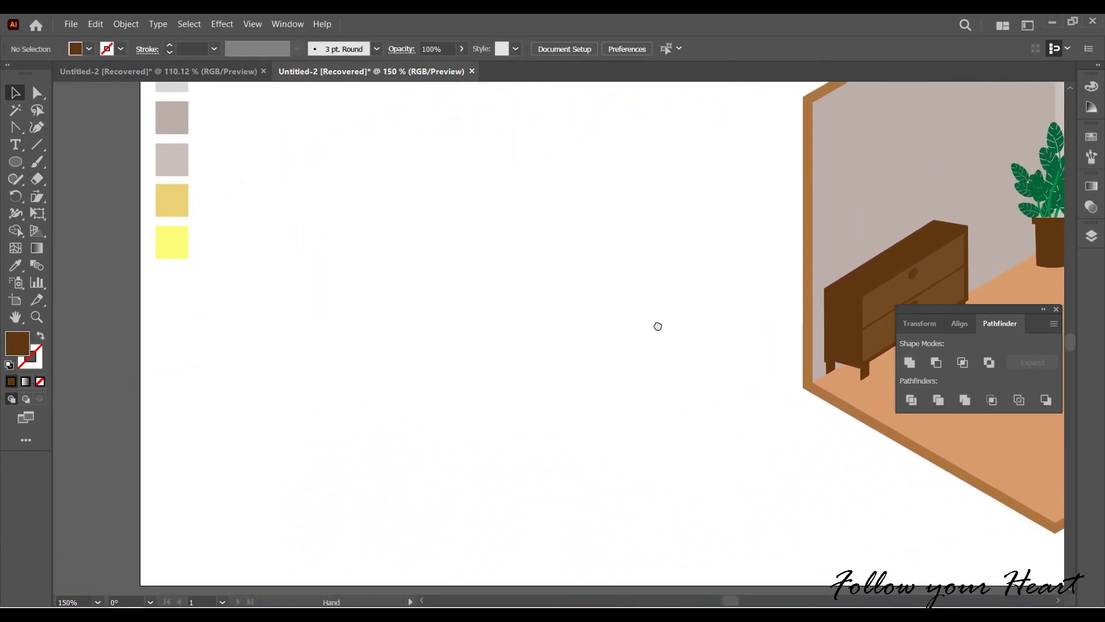
drag(16, 162, 63, 160)
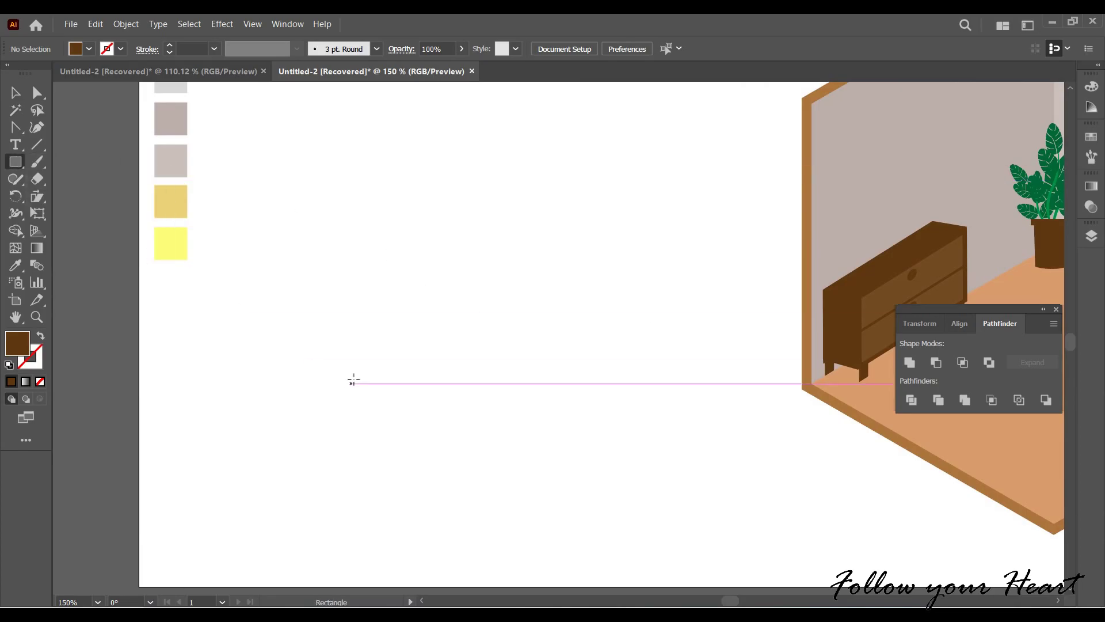
drag(806, 451, 121, 491)
drag(337, 422, 584, 503)
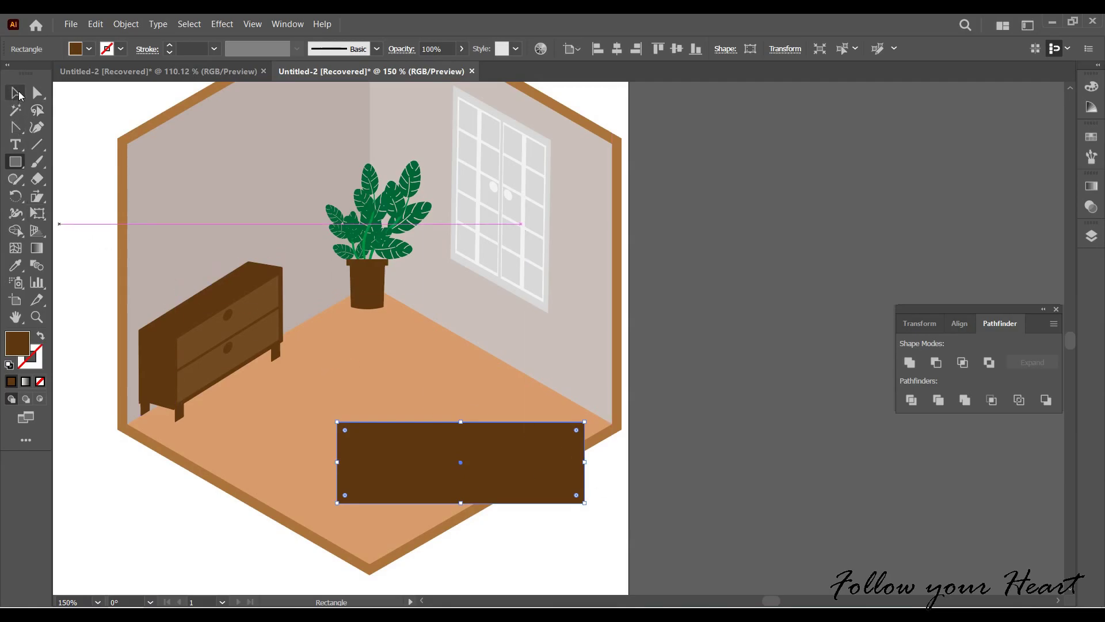
Rotate the rectangle about 35°, move it up-left, and shear it into a flat parallelogram.
click(16, 92)
drag(587, 501, 597, 414)
key(Delete)
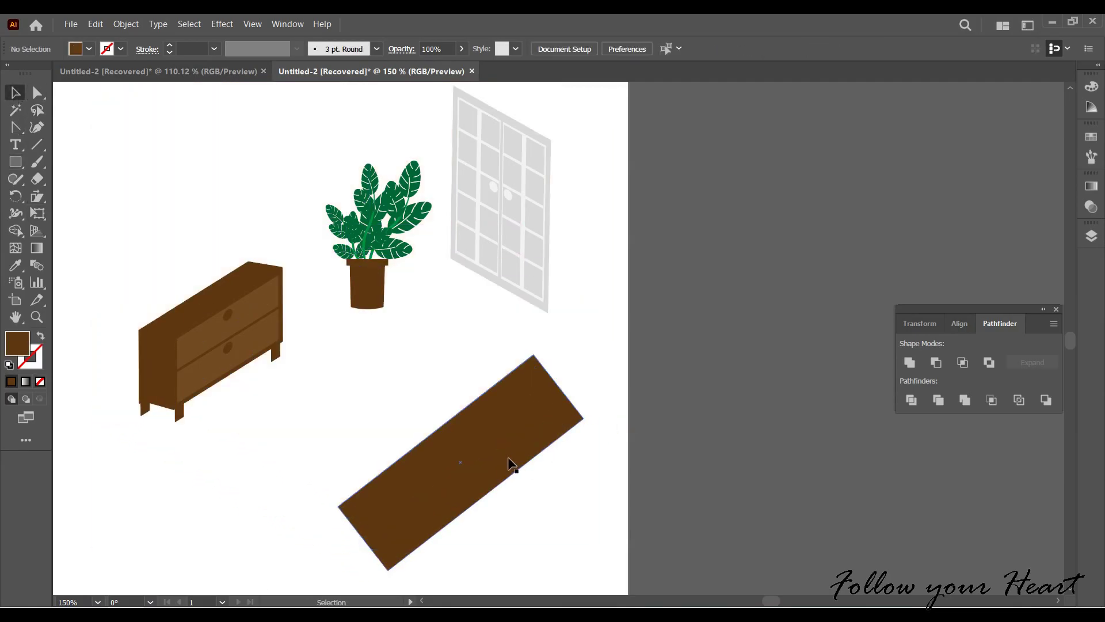
drag(501, 432, 481, 407)
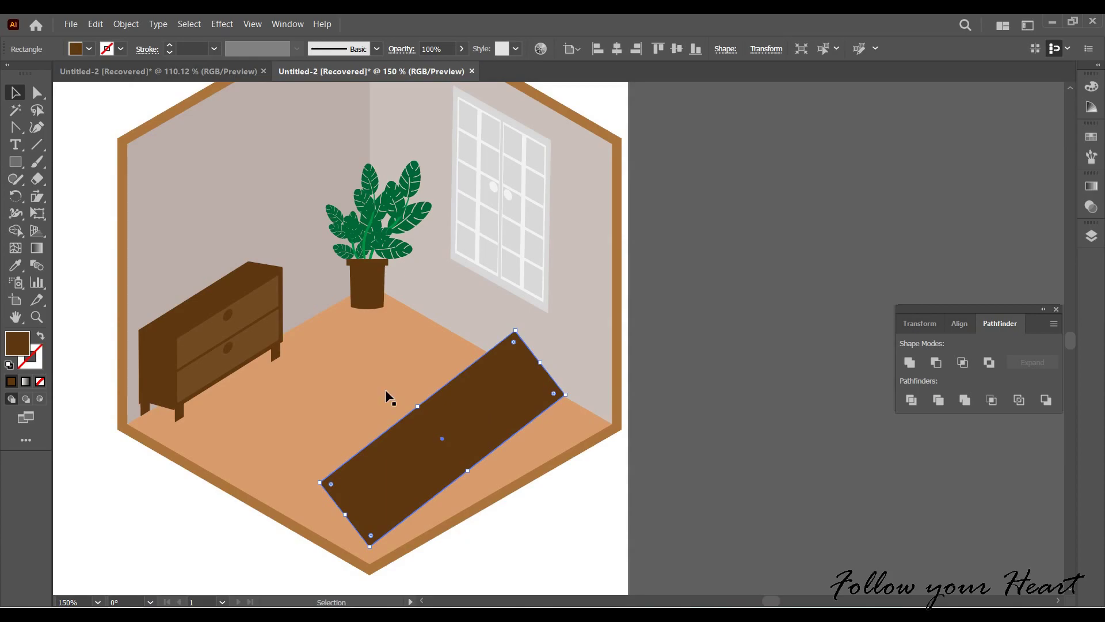
click(37, 199)
drag(542, 361, 548, 384)
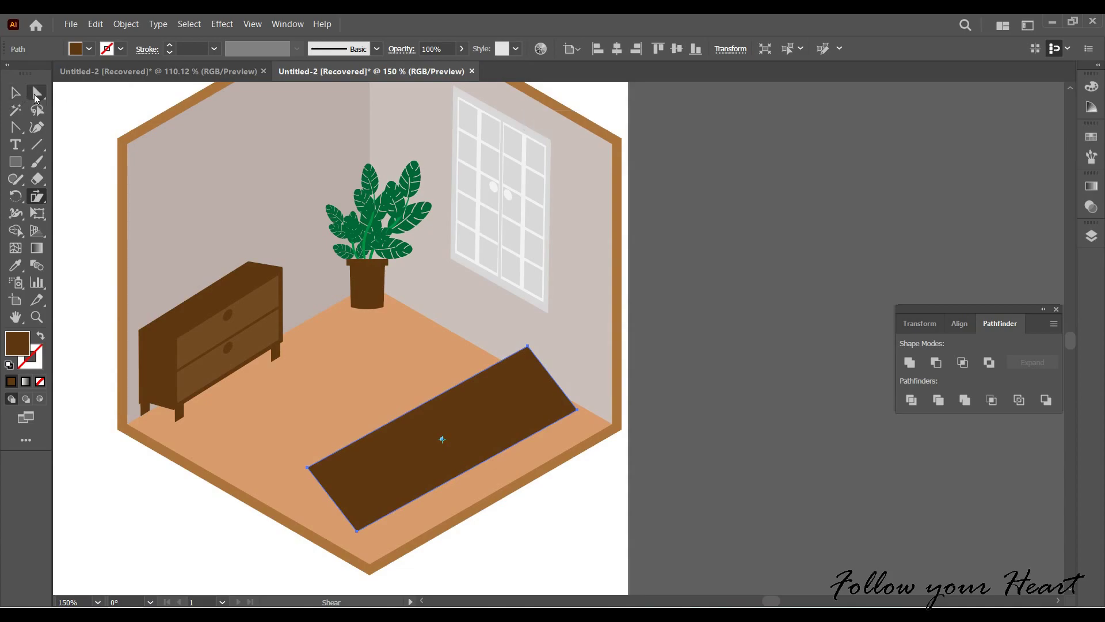
Reposition the parallelogram's corner anchors so it follows the floor's isometric angle.
click(36, 93)
click(308, 468)
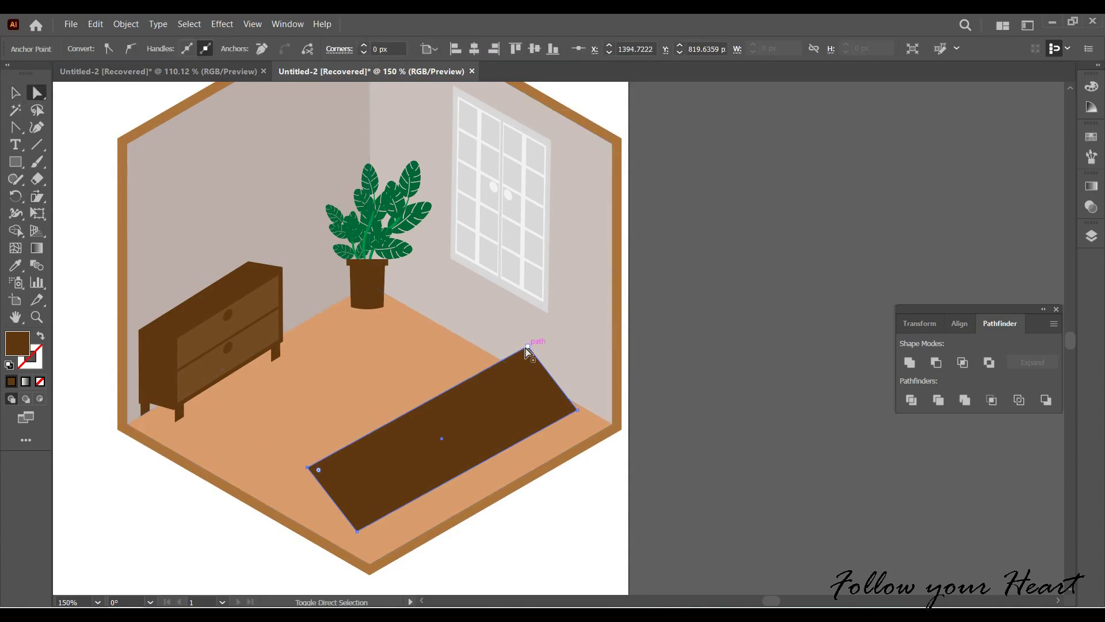
drag(527, 349, 469, 342)
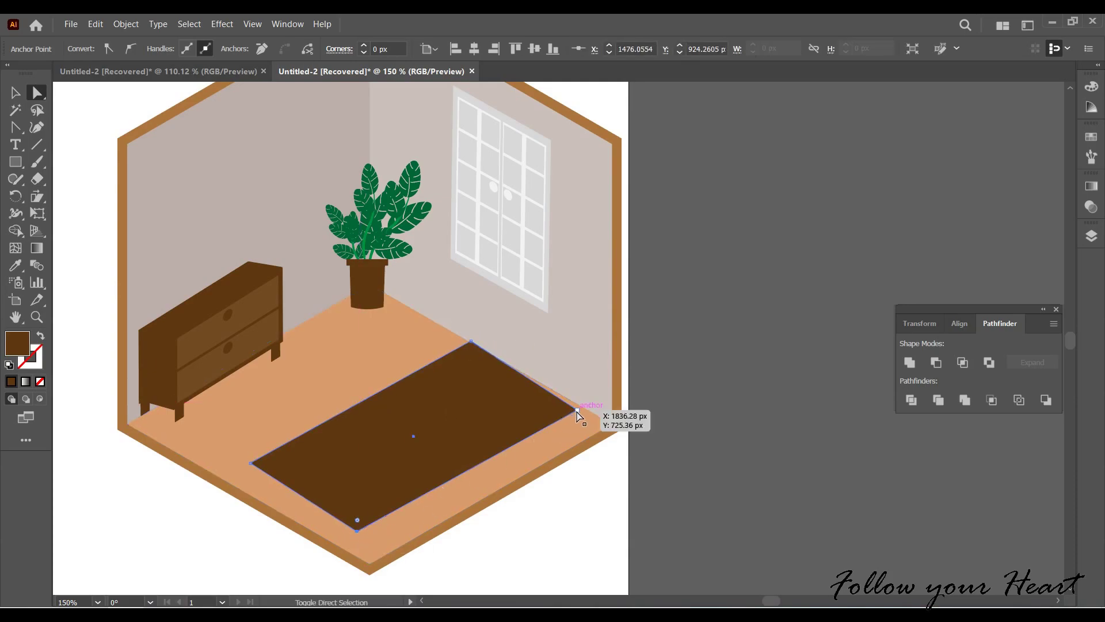
drag(576, 410, 574, 401)
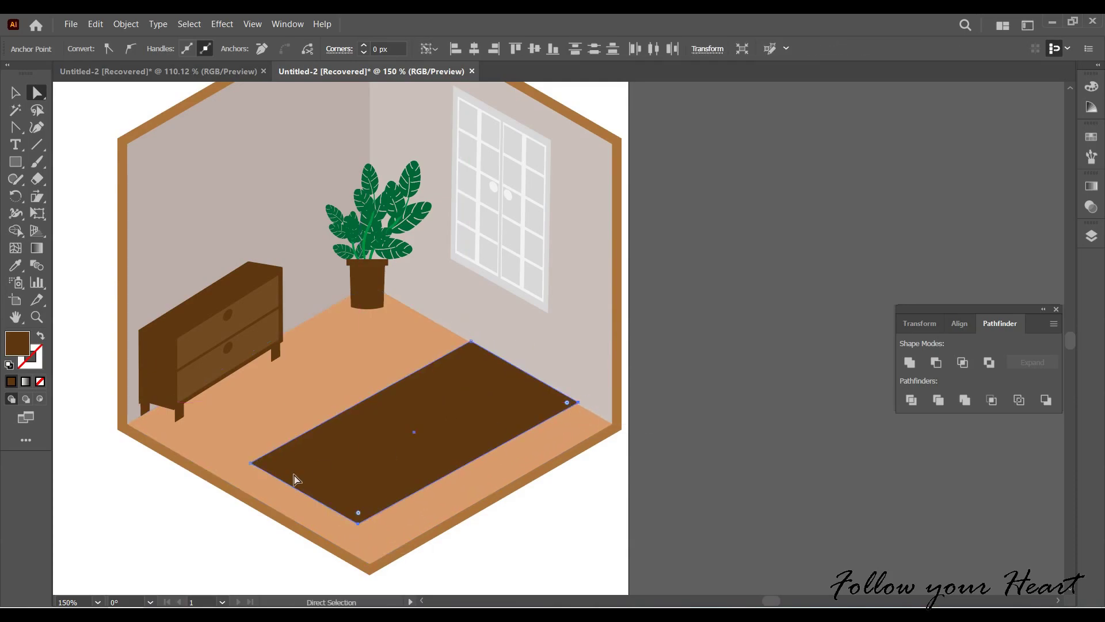
click(250, 462)
drag(251, 464, 298, 440)
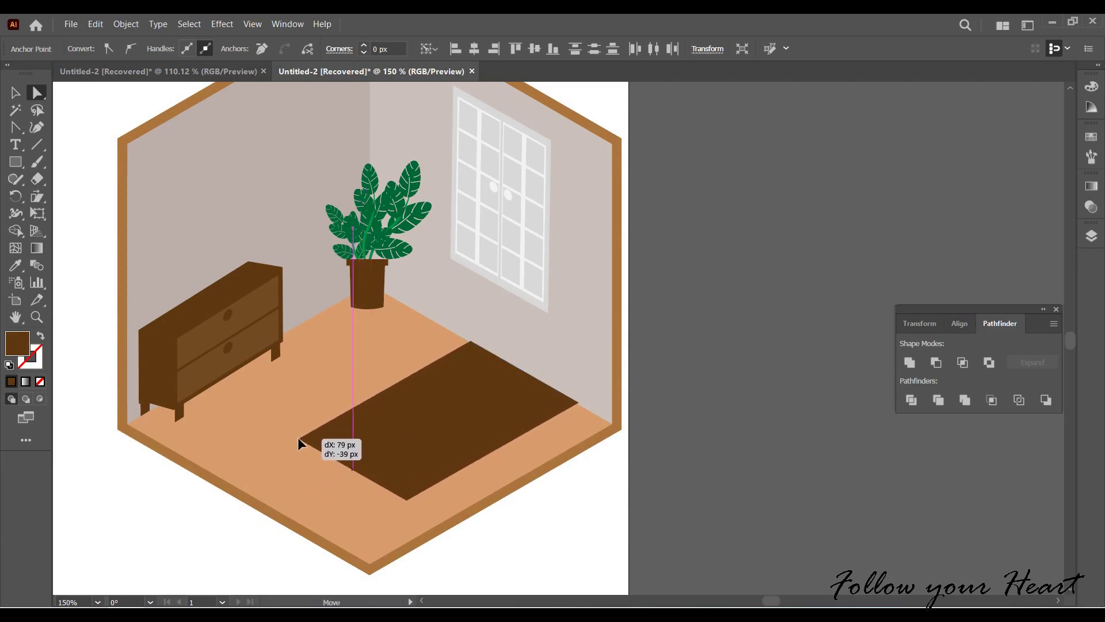
click(474, 526)
key(v)
scroll(390, 339, up, 1)
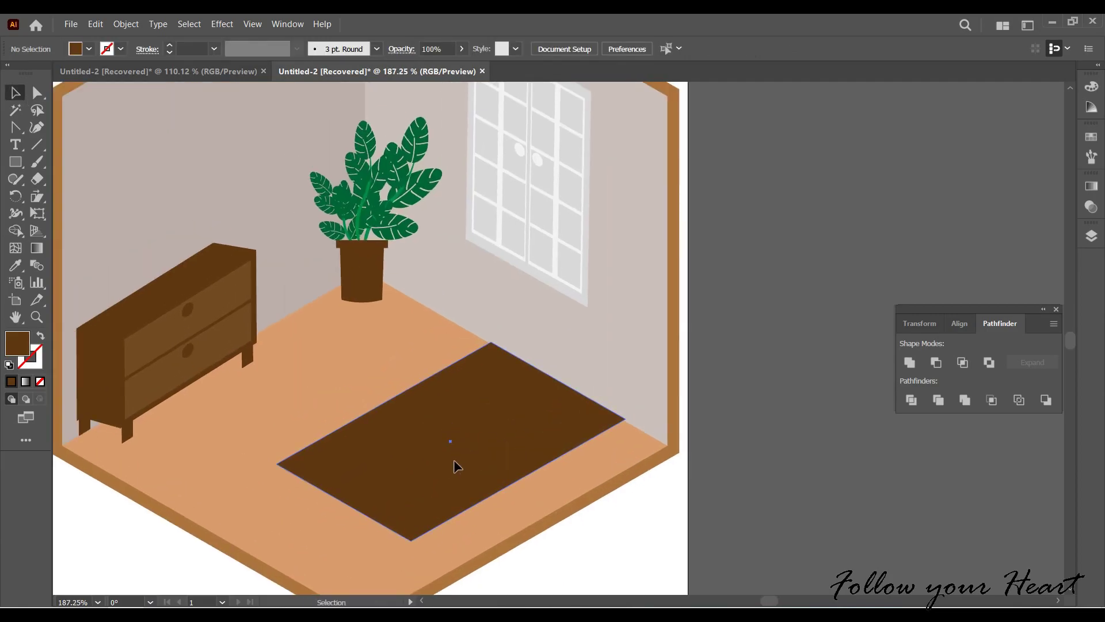
Duplicate the floor shape upward as a tabletop and draw a small leg at its left corner.
drag(454, 461, 459, 434)
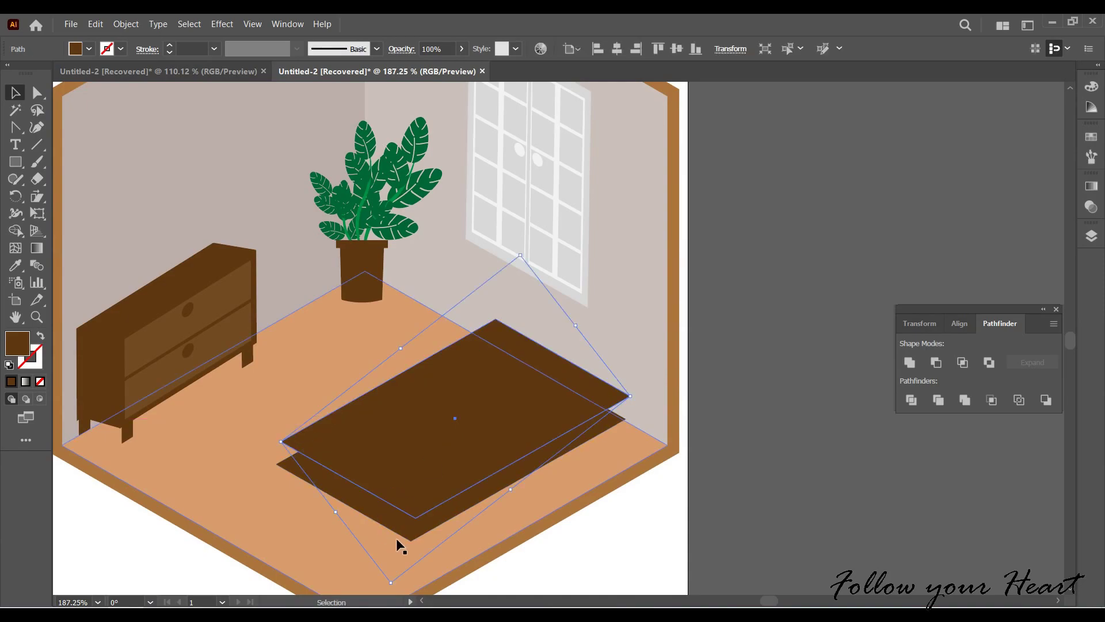
key(m)
drag(281, 432, 307, 494)
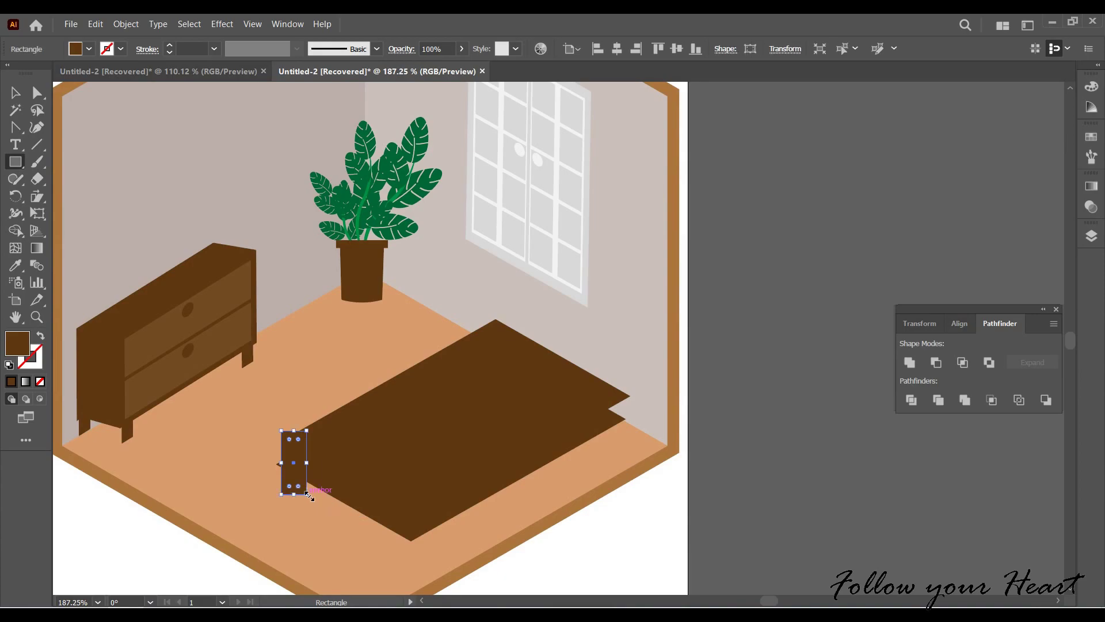
key(v)
drag(460, 478, 467, 457)
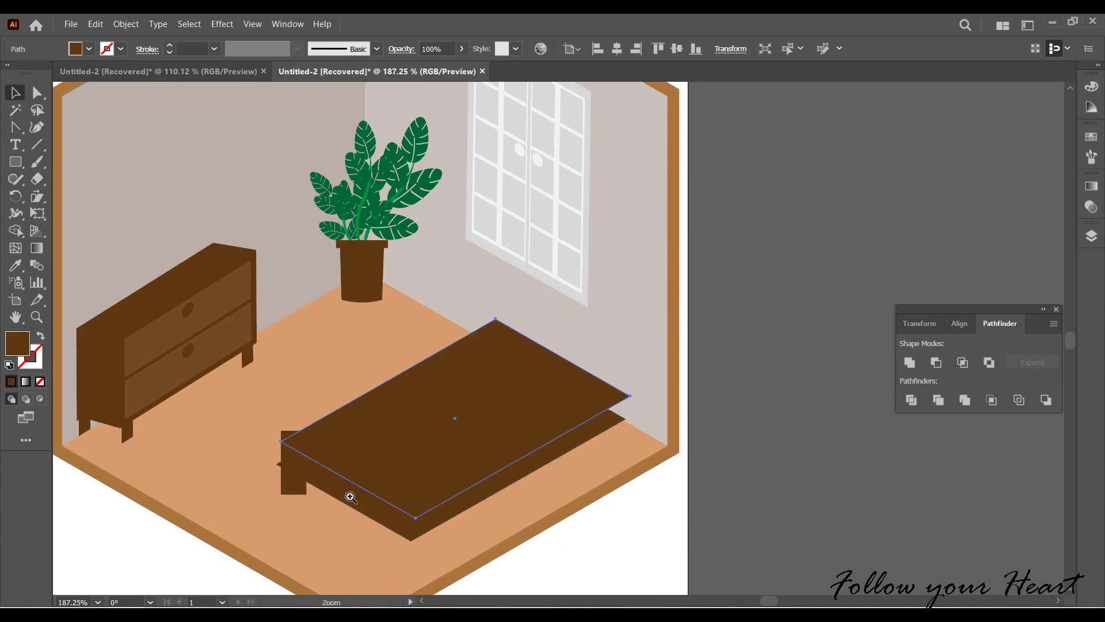
Nudge the tabletop and leg left, then copy the leg to the other corners.
scroll(412, 510, up, 3)
shift+click(255, 467)
key(Left)
key(Left)
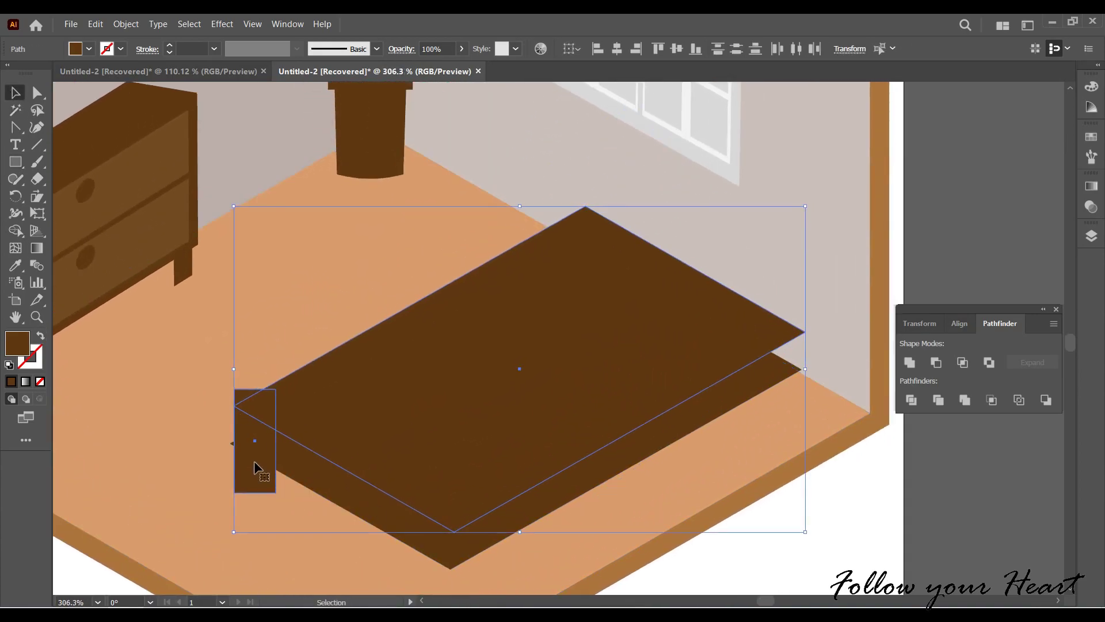
key(Left)
key(Left)
click(604, 529)
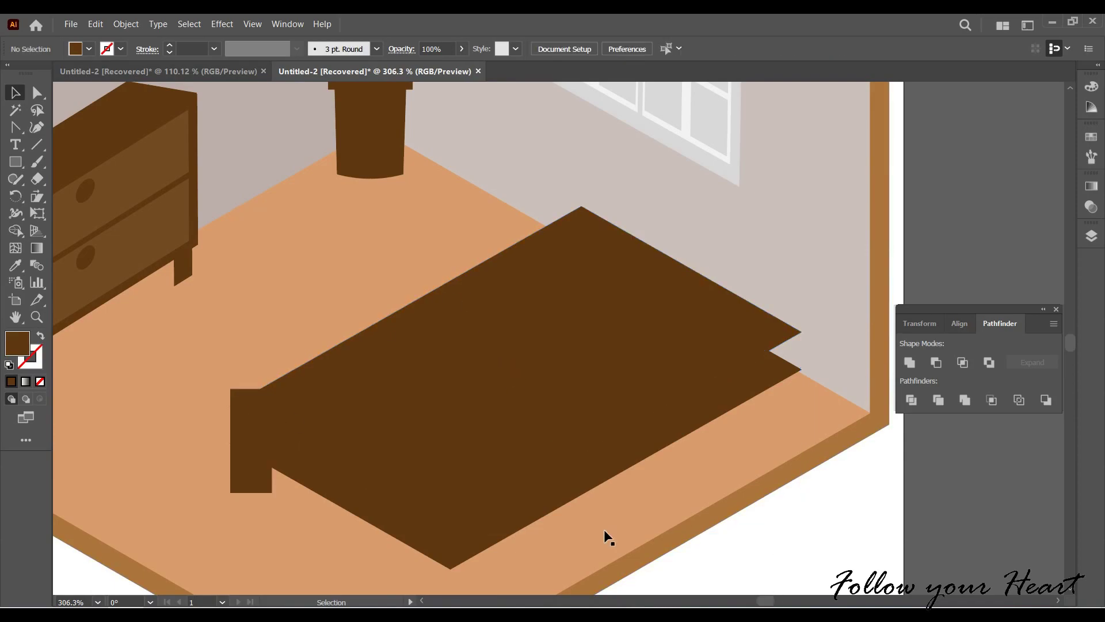
mouse_move(247, 480)
mouse_down()
mouse_move(427, 571)
mouse_move(789, 368)
mouse_up()
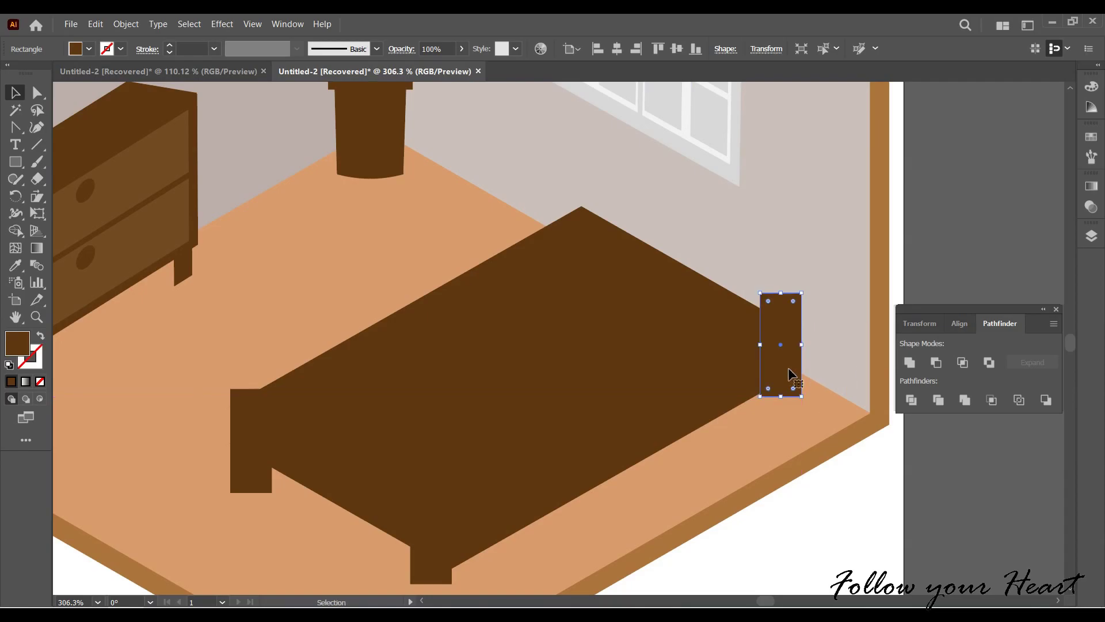
click(803, 549)
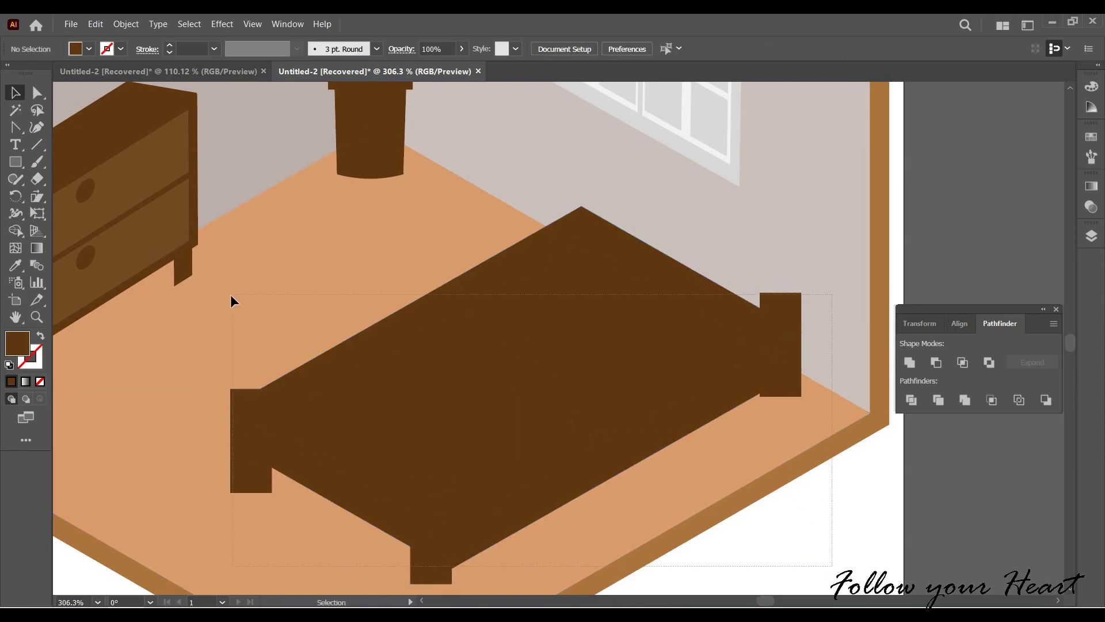
Merge the tabletop regions into one shape with the Shape Builder.
drag(832, 565, 231, 295)
shift+click(850, 337)
key(shift+m)
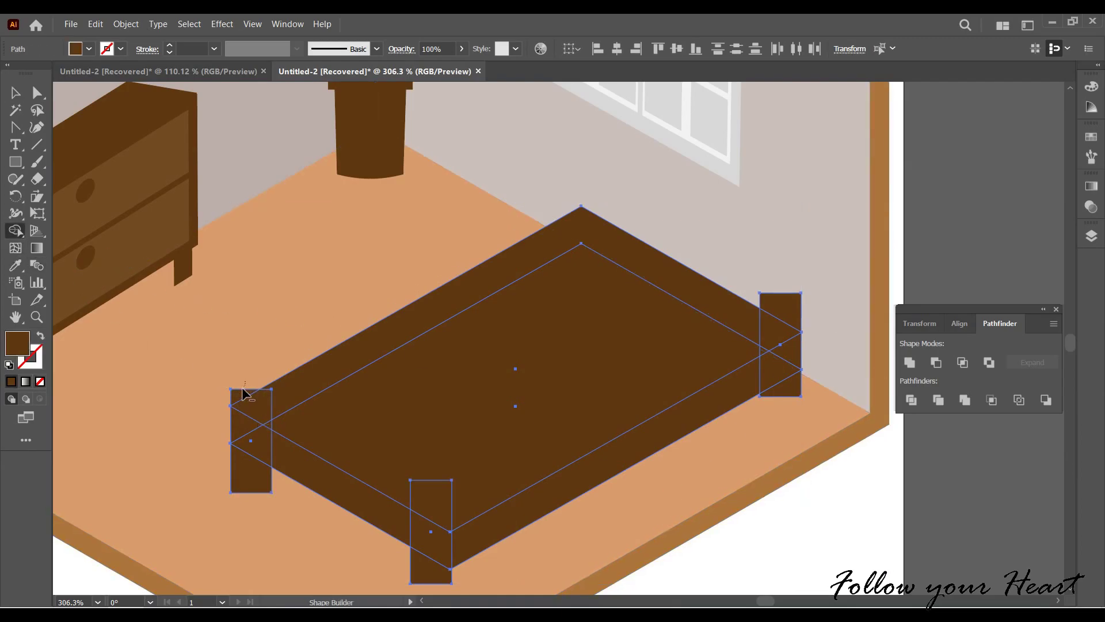
drag(262, 410, 426, 504)
drag(766, 351, 771, 342)
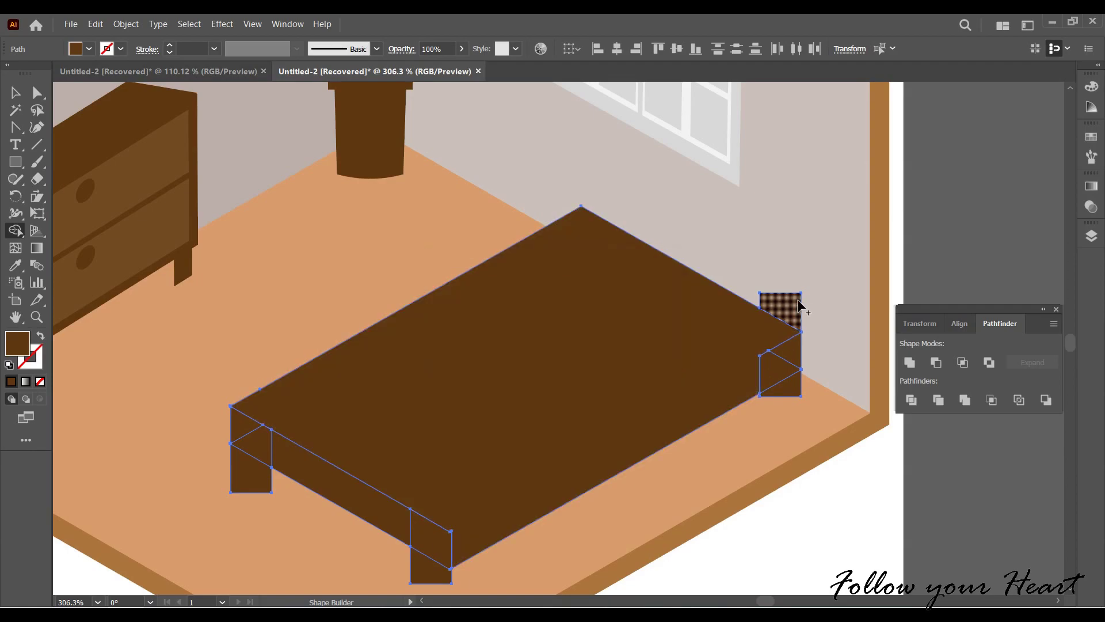
Delete the triangle and the leg blocks, leaving a flat slab.
alt+click(786, 305)
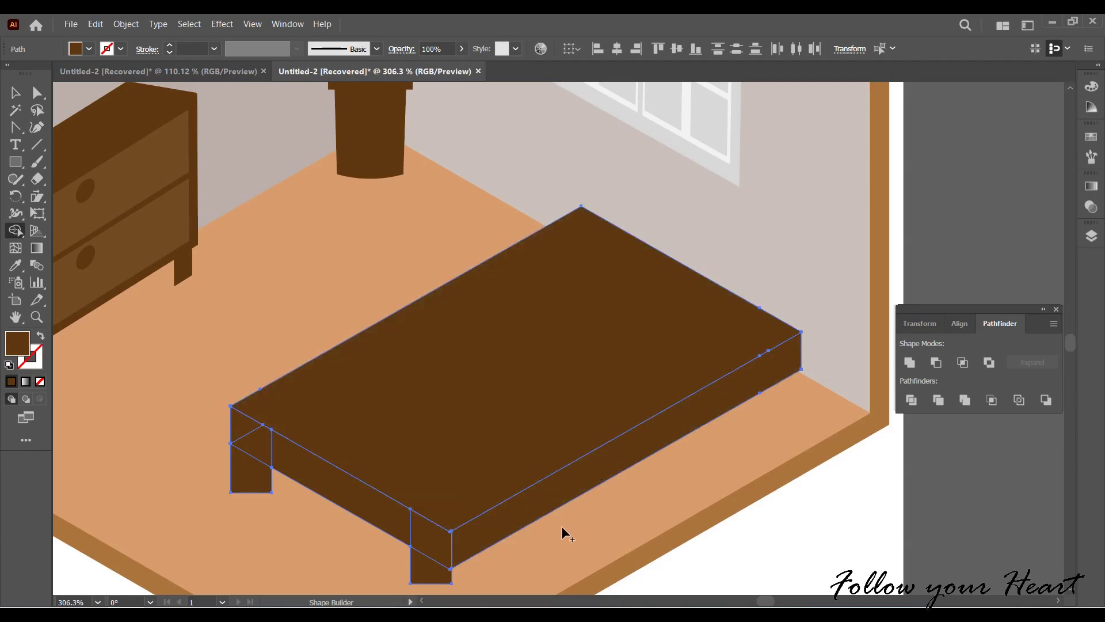
alt+click(426, 581)
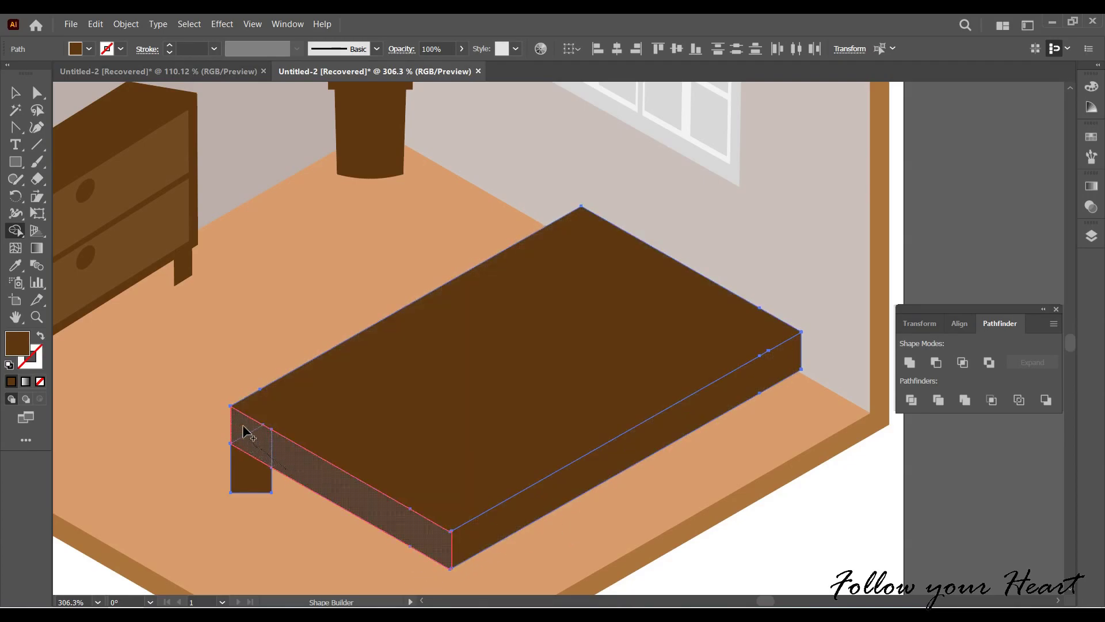
alt+click(260, 487)
click(14, 95)
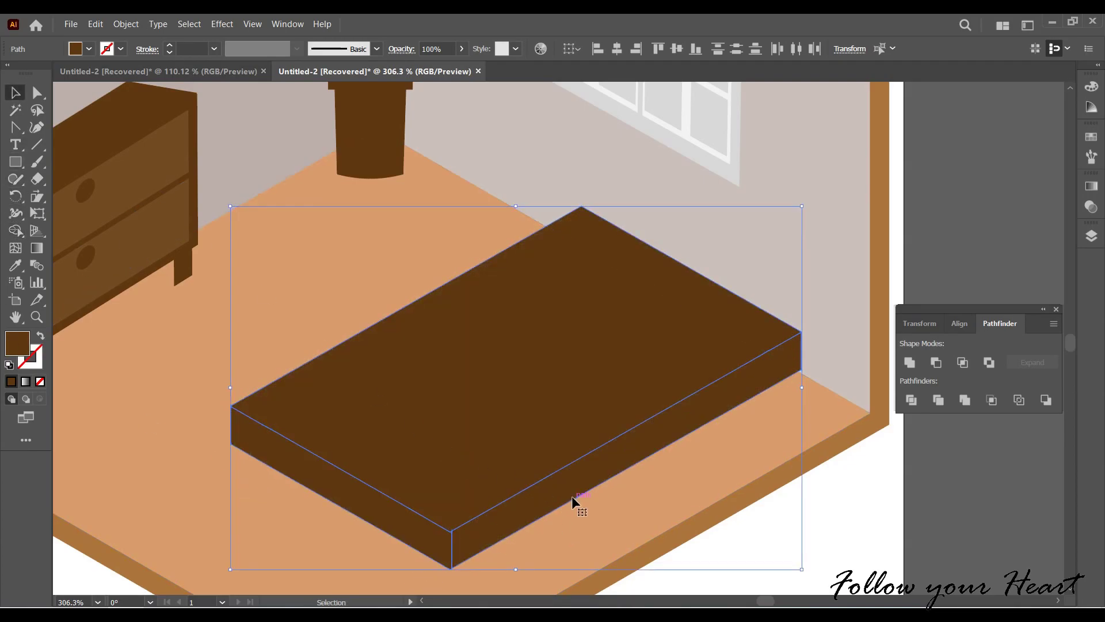
scroll(575, 490, down, 5)
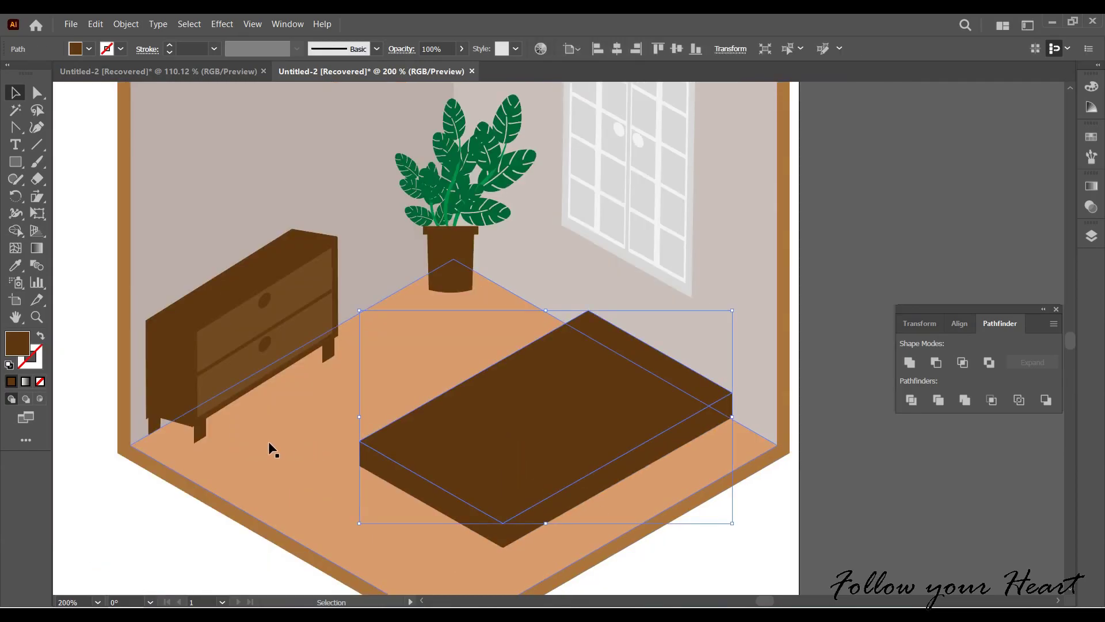
Fill the slab's top face with tan.
scroll(346, 472, up, 3)
drag(423, 503, 194, 479)
click(521, 400)
click(89, 48)
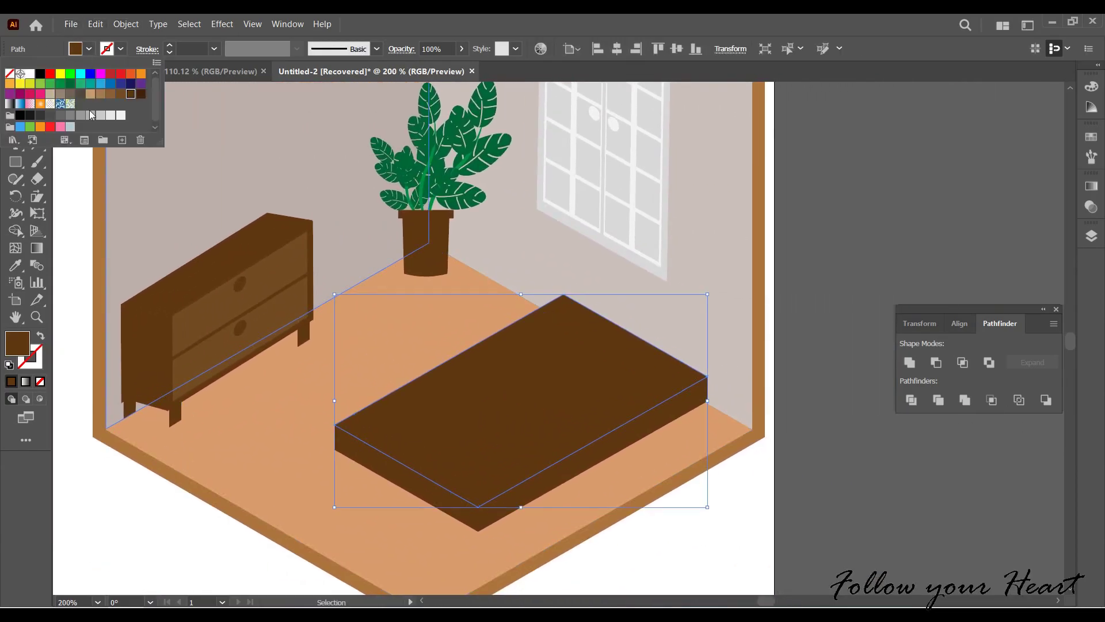
click(91, 94)
Fill the slab's side face with light beige.
click(481, 518)
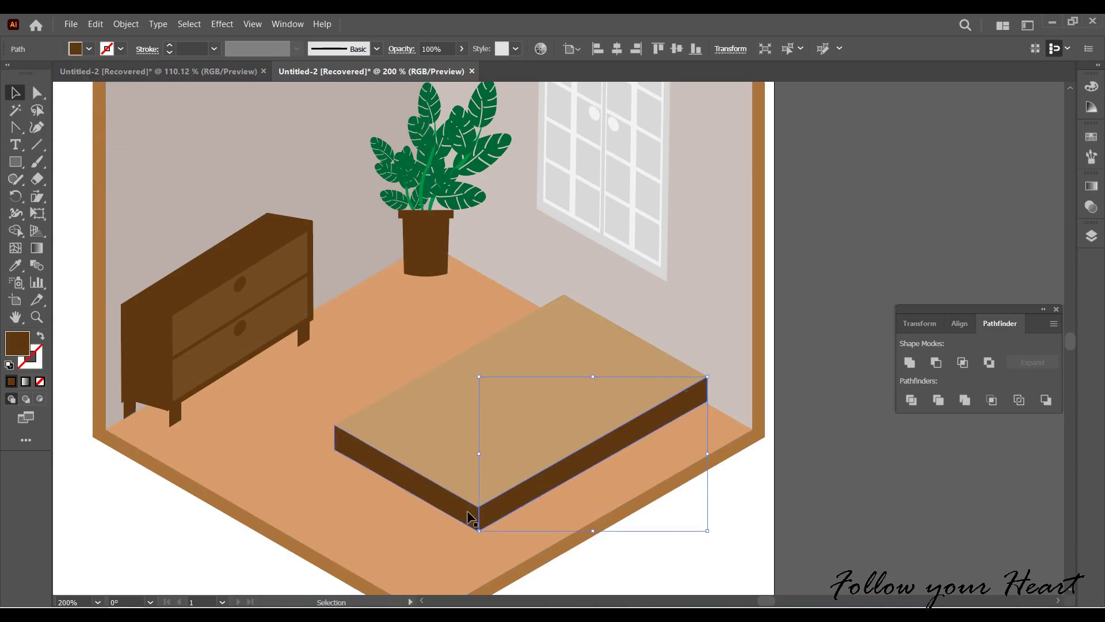
click(89, 48)
click(50, 94)
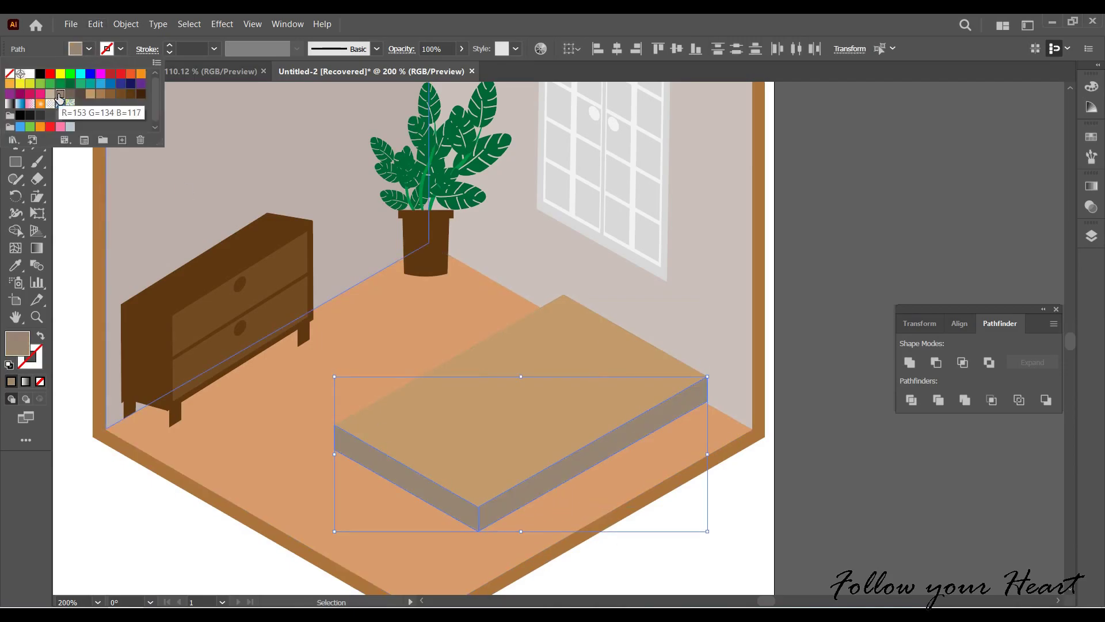
click(50, 94)
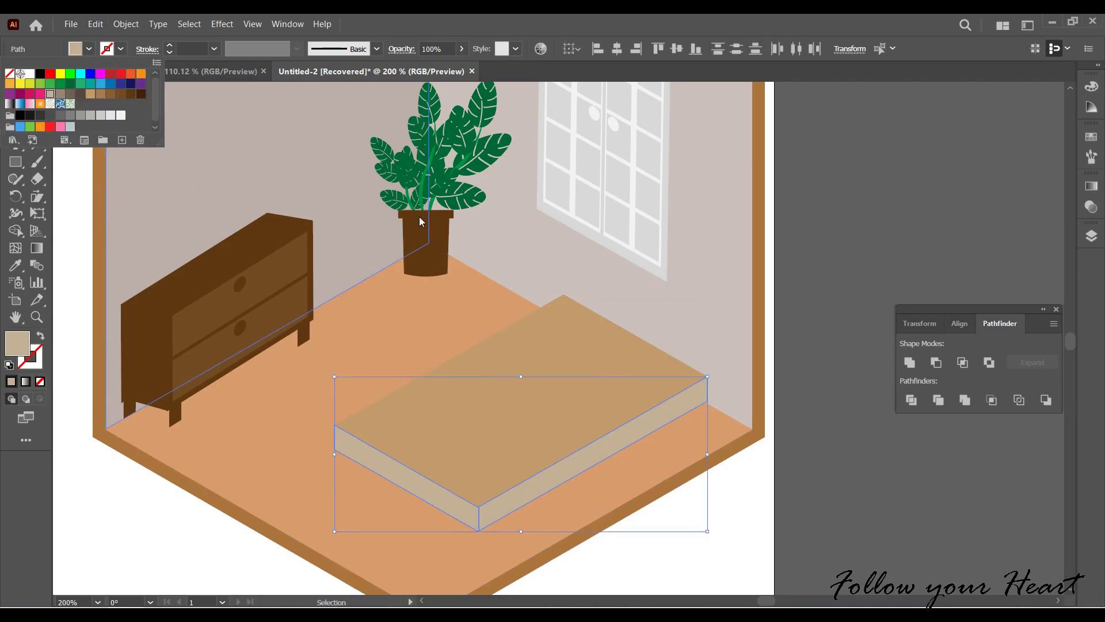
Switch the Color panel to HSB, adjust the side's brightness, then eyedrop the top's tan.
click(1092, 86)
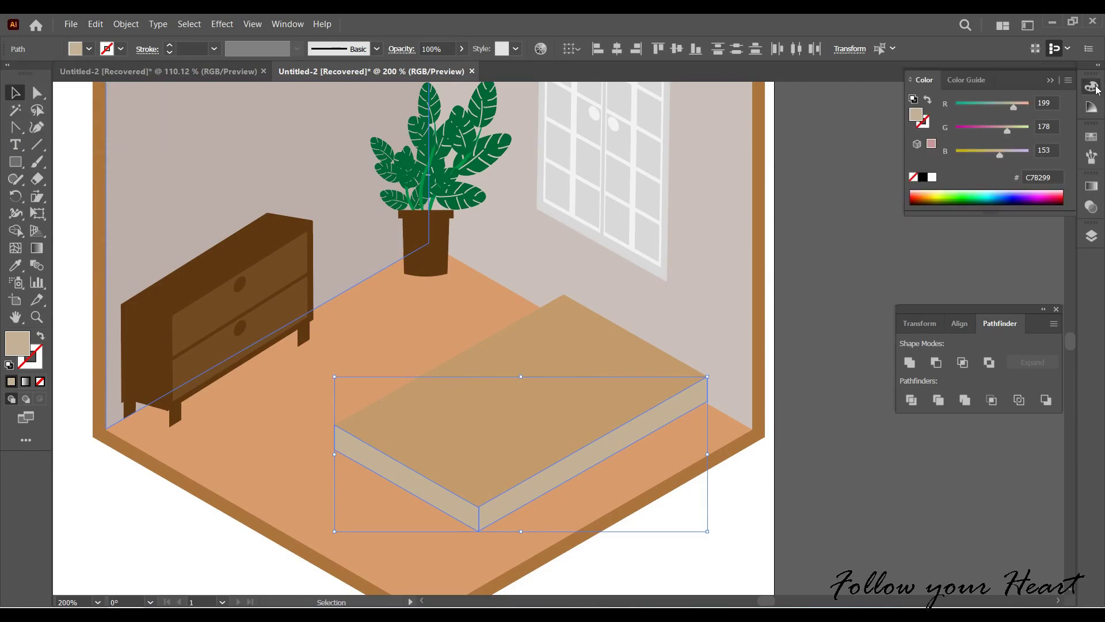
click(1068, 79)
click(978, 127)
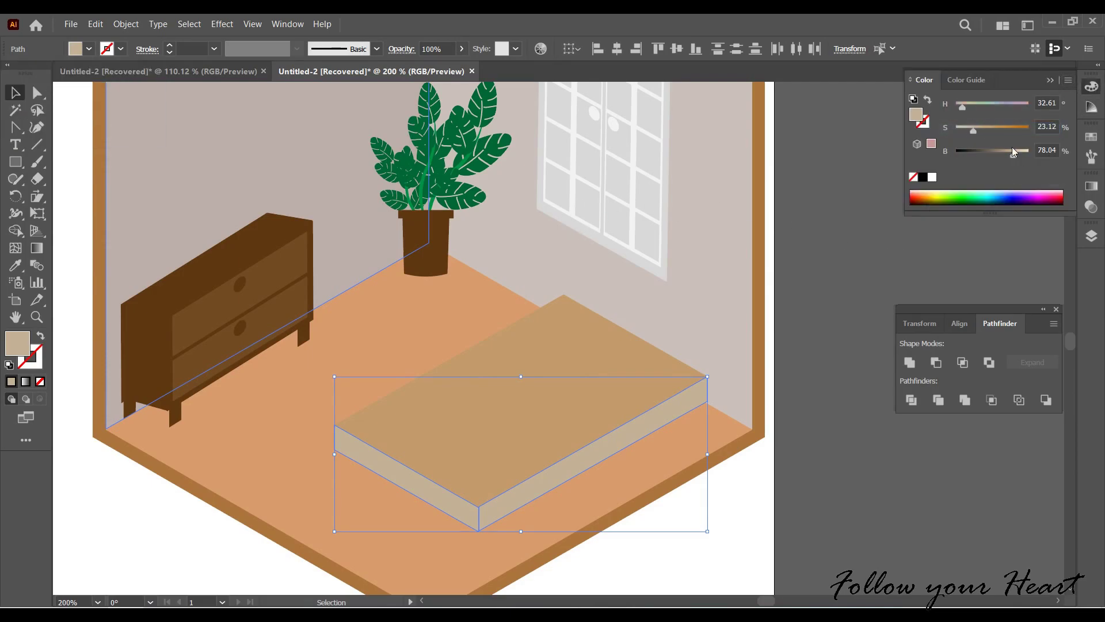
drag(1013, 151, 1006, 155)
key(i)
click(547, 328)
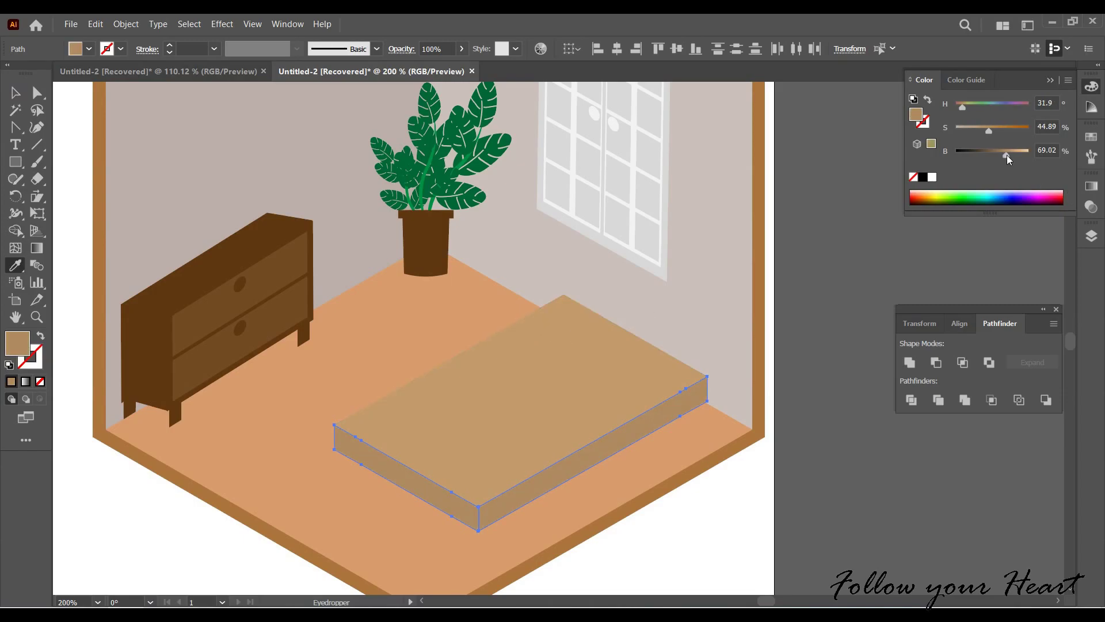
Draw a tan rectangle at the head of the bed.
click(15, 97)
click(778, 462)
scroll(565, 365, up, 1)
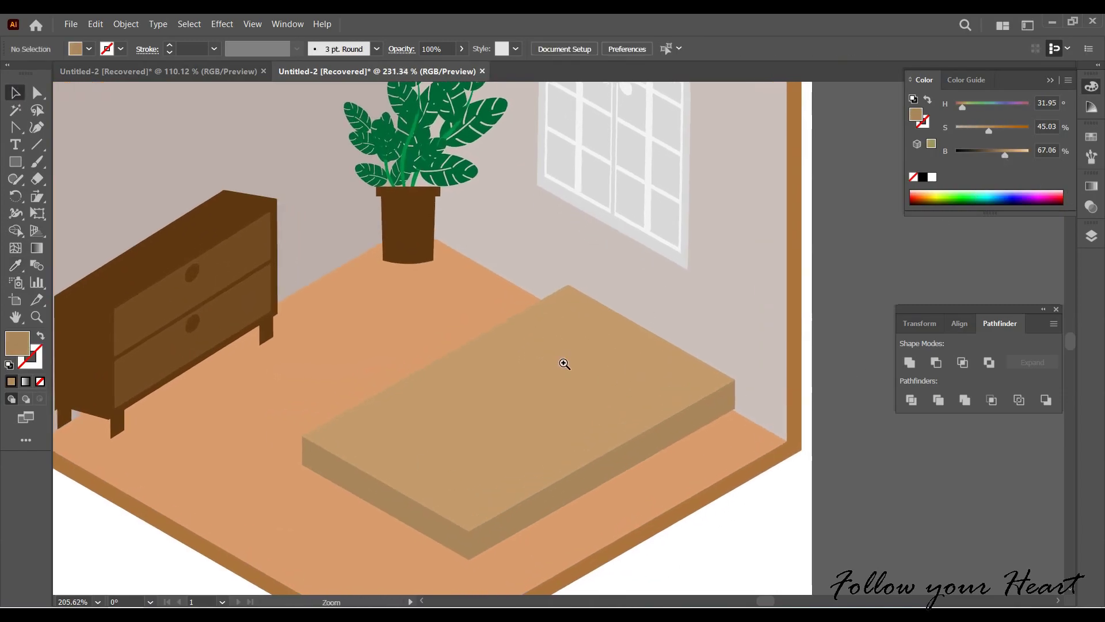
scroll(581, 368, up, 2)
scroll(570, 397, up, 1)
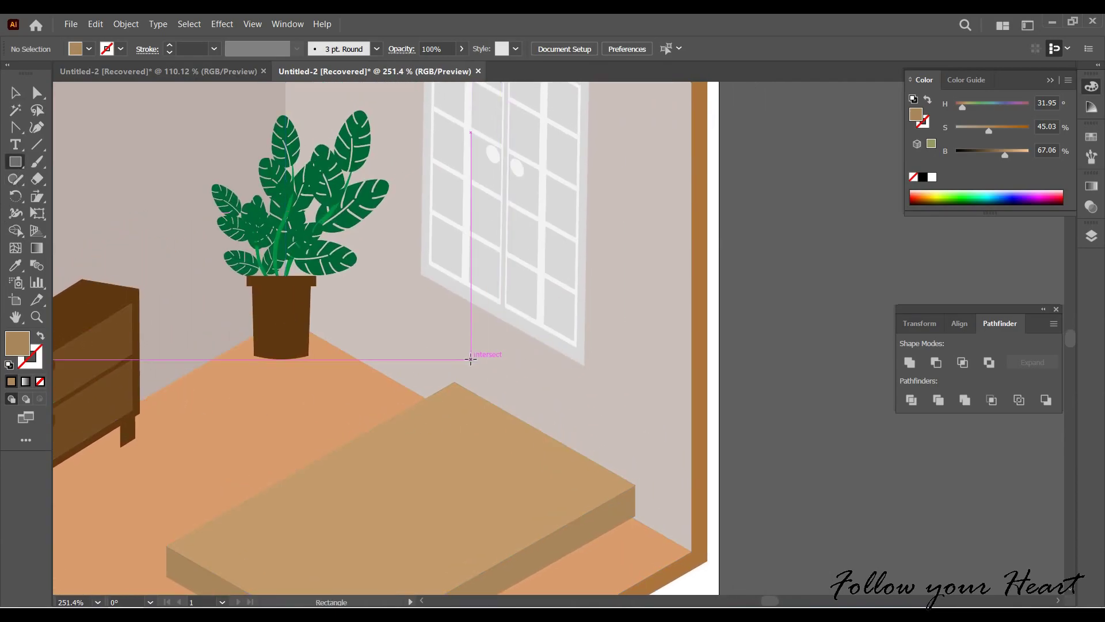
drag(470, 360, 577, 424)
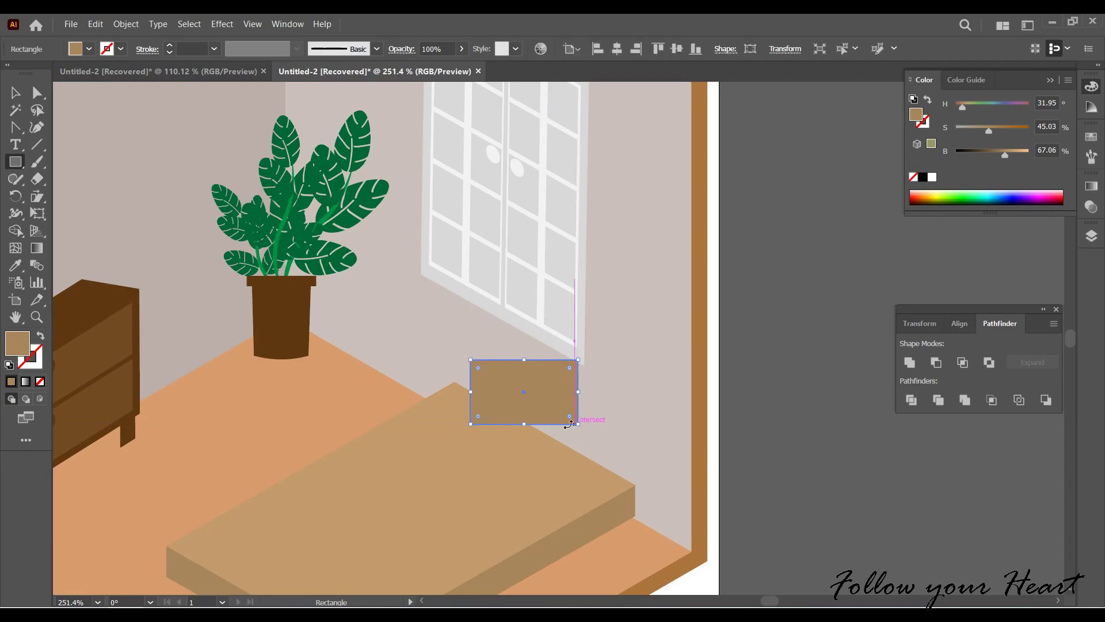
Shear the rectangle into a slanted panel and move it against the wall.
click(36, 196)
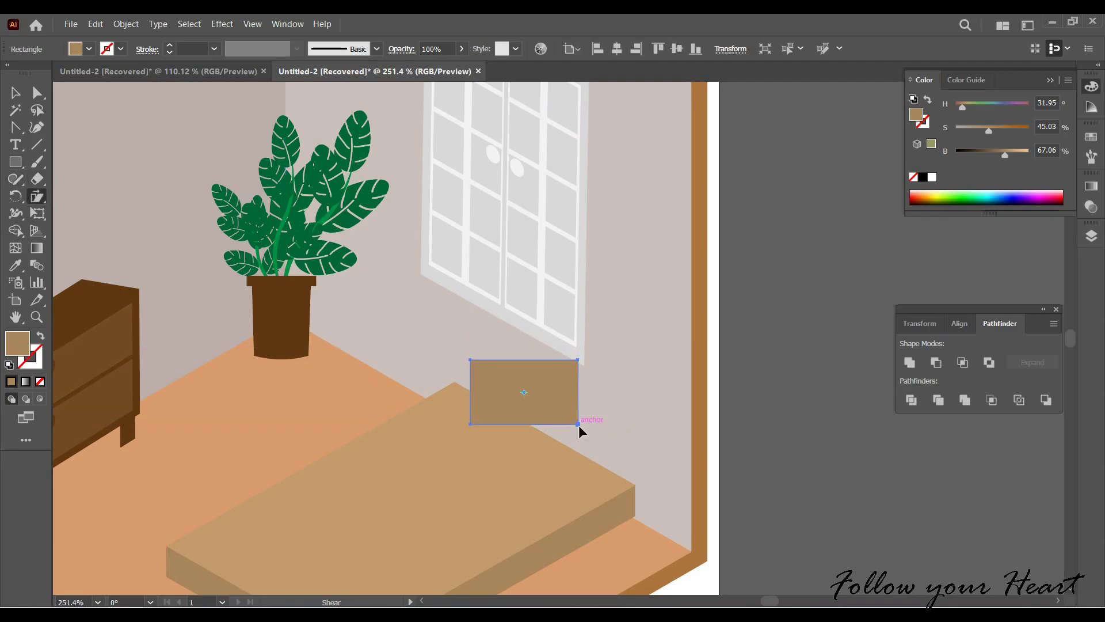
drag(579, 428, 558, 461)
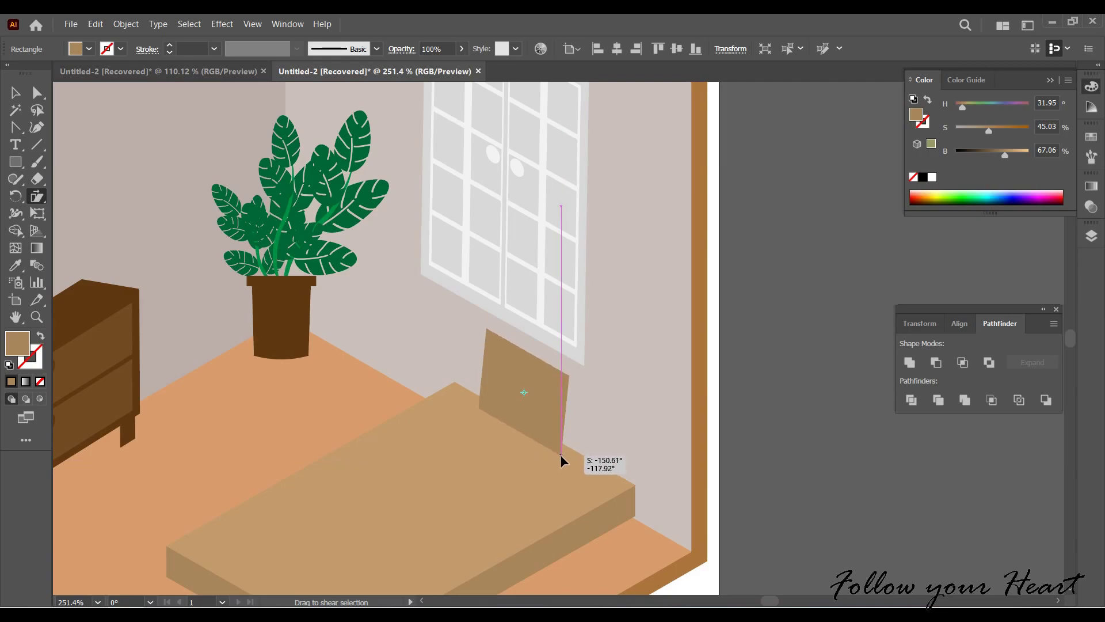
drag(560, 461, 563, 456)
key(v)
drag(541, 404, 524, 397)
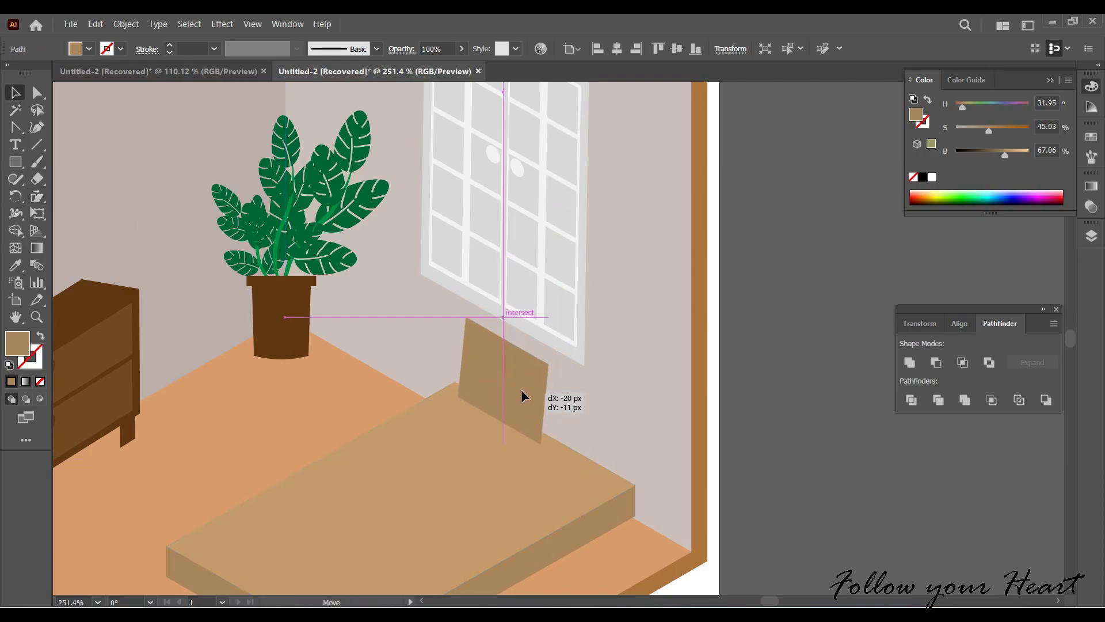
Resize the panel to pillow size and curve its left edge.
scroll(524, 397, up, 1)
scroll(536, 397, up, 2)
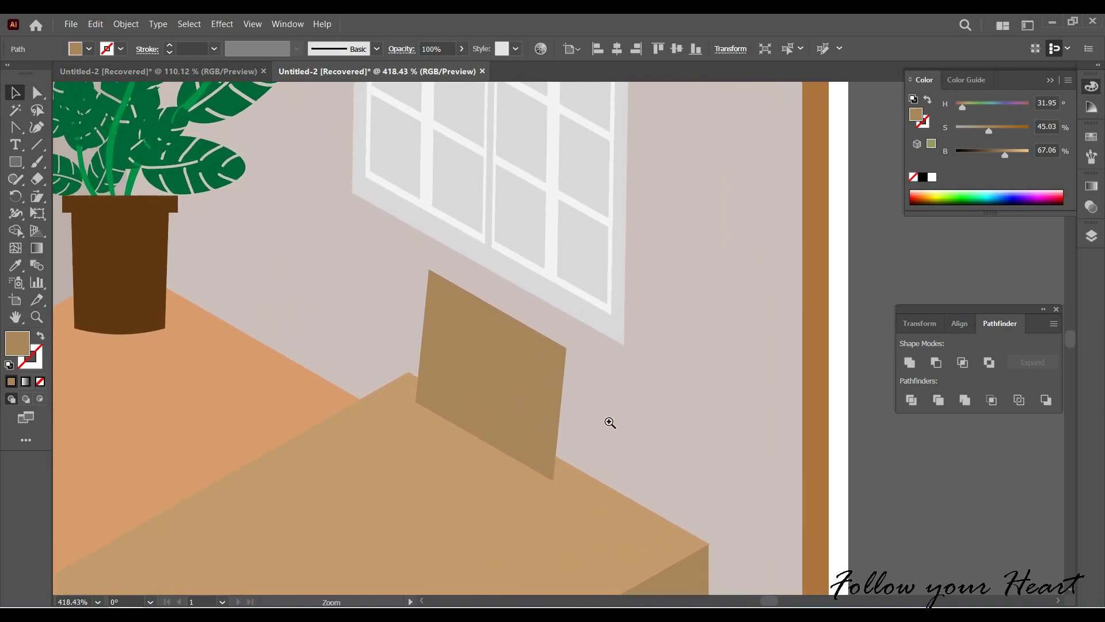
drag(566, 270, 527, 326)
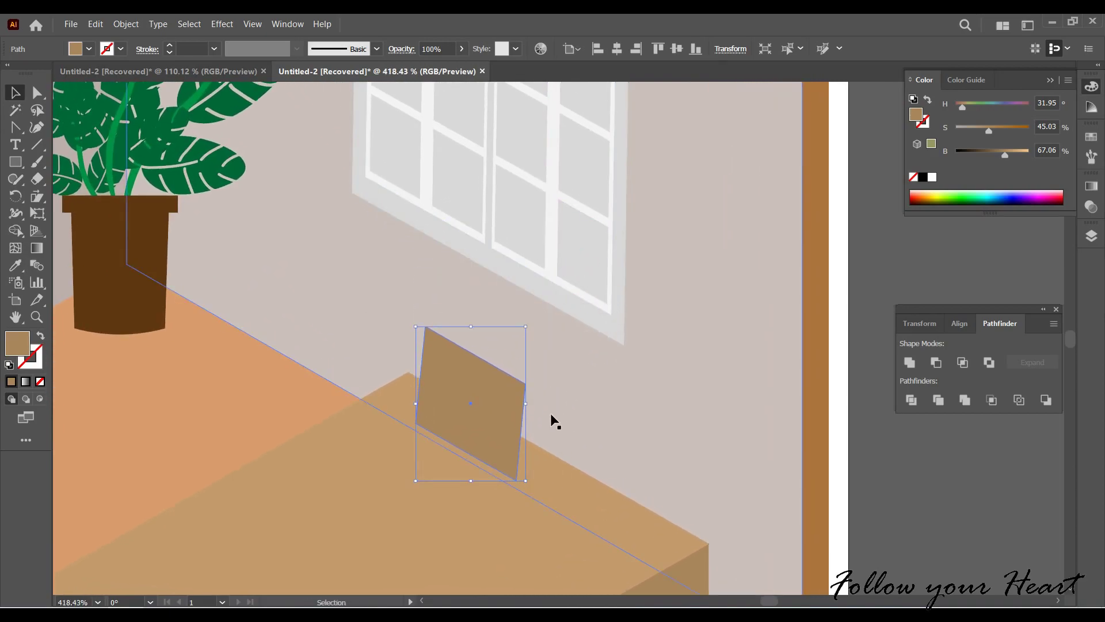
mouse_move(529, 405)
mouse_down()
mouse_move(558, 442)
mouse_move(525, 443)
mouse_move(496, 405)
mouse_move(504, 423)
mouse_up()
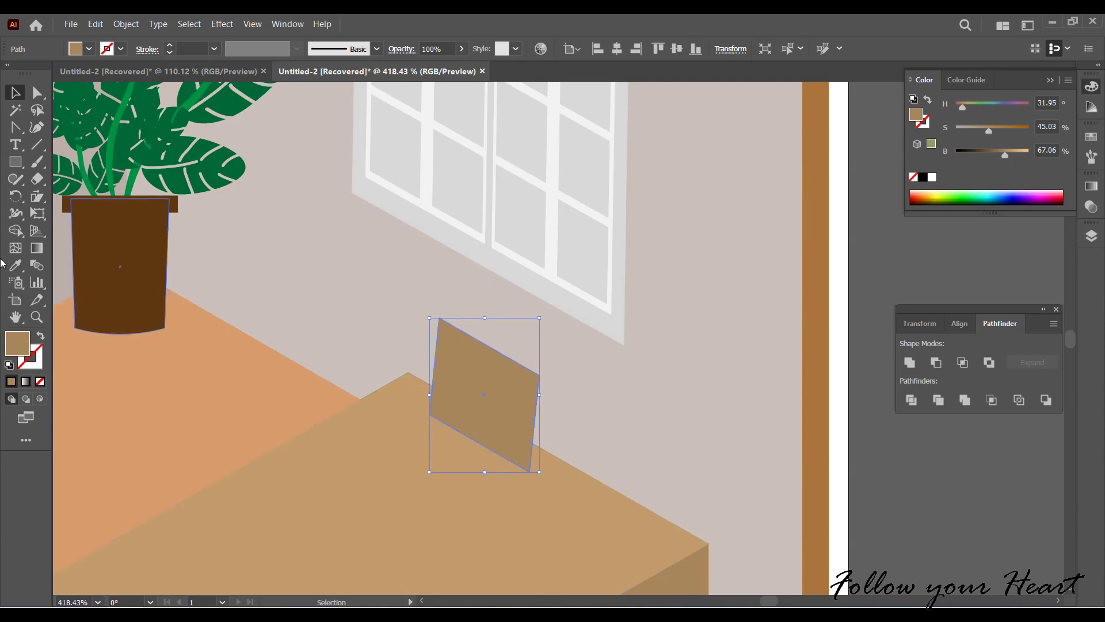
click(23, 127)
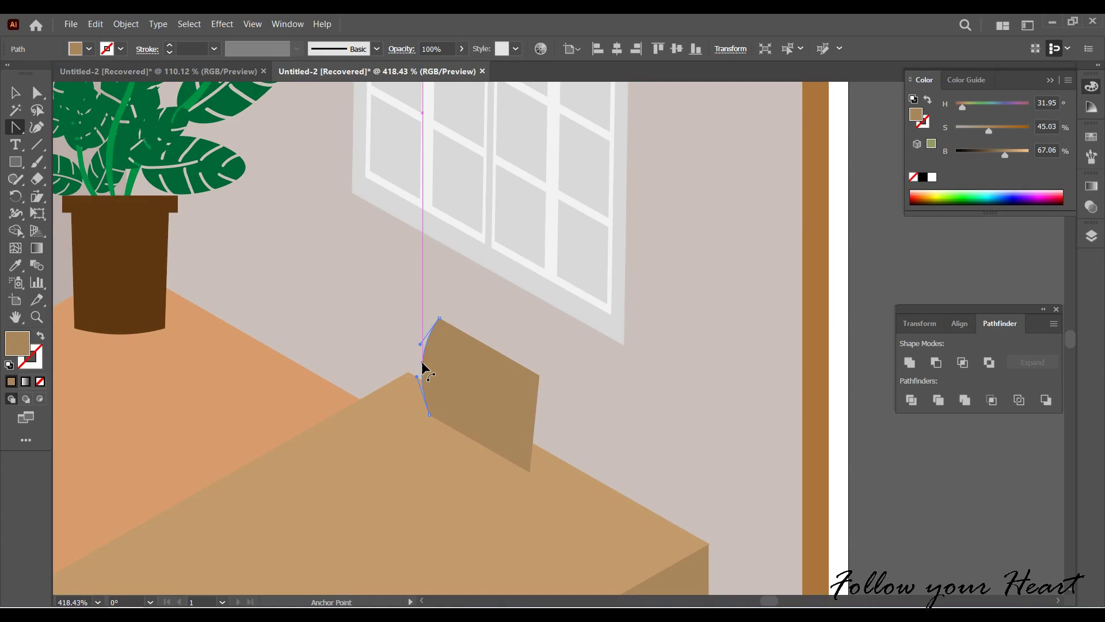
click(423, 364)
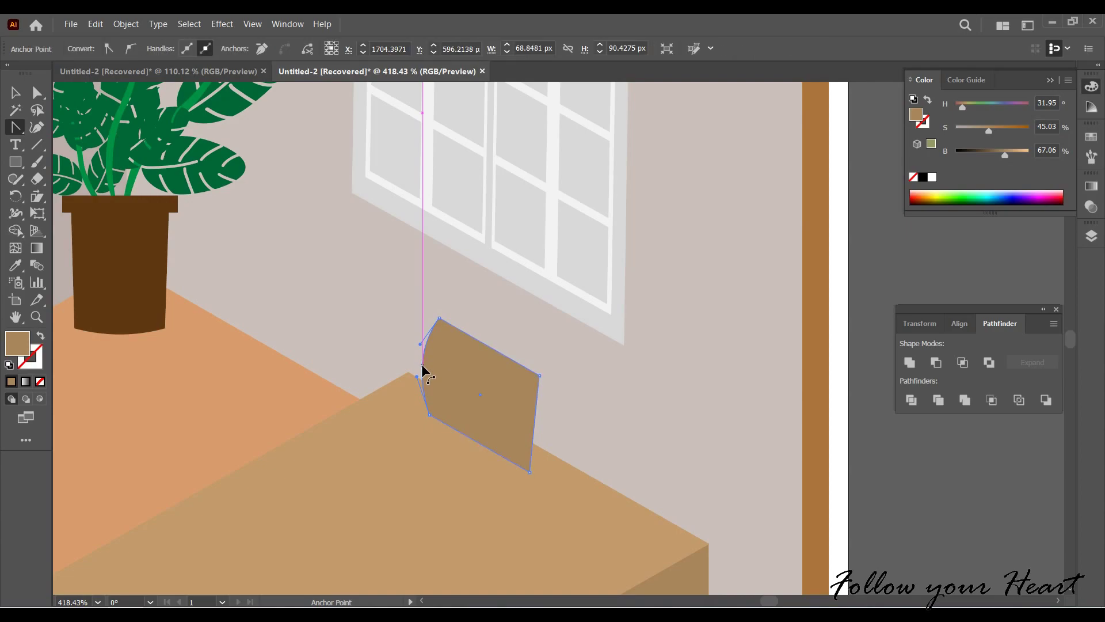
Add a second pillow copy to the lower right and curve its right edge.
key(v)
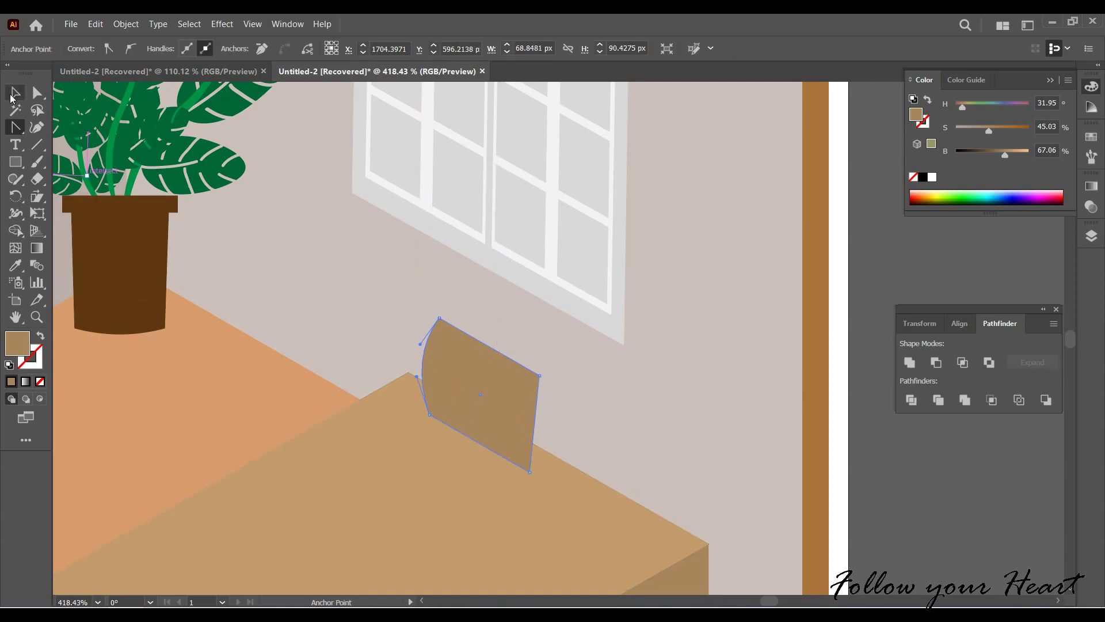
alt+drag(487, 398, 603, 466)
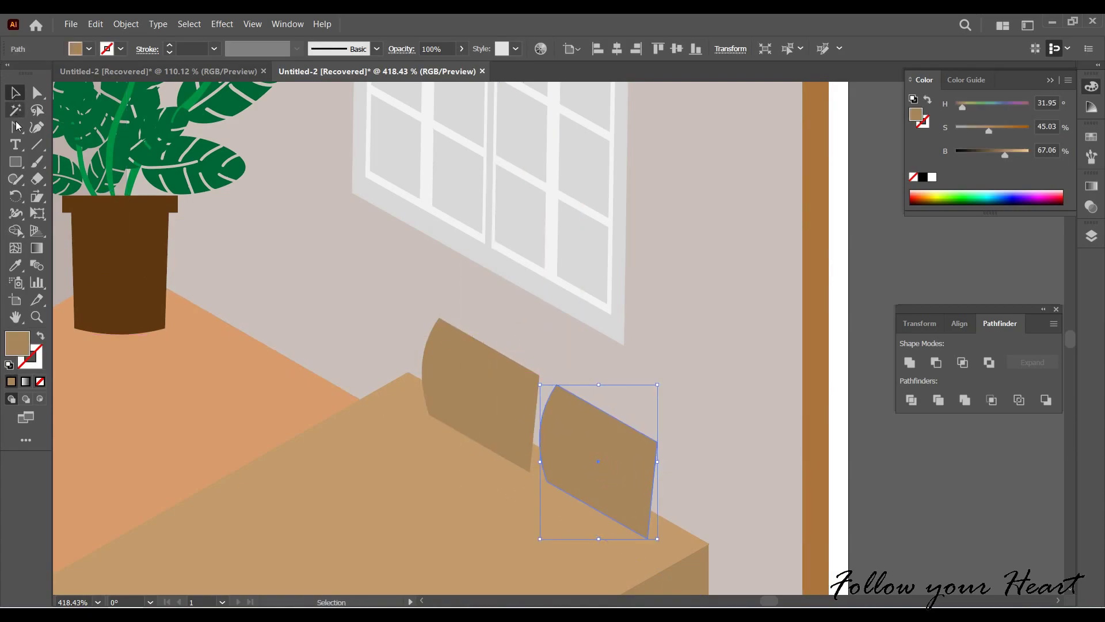
key(a)
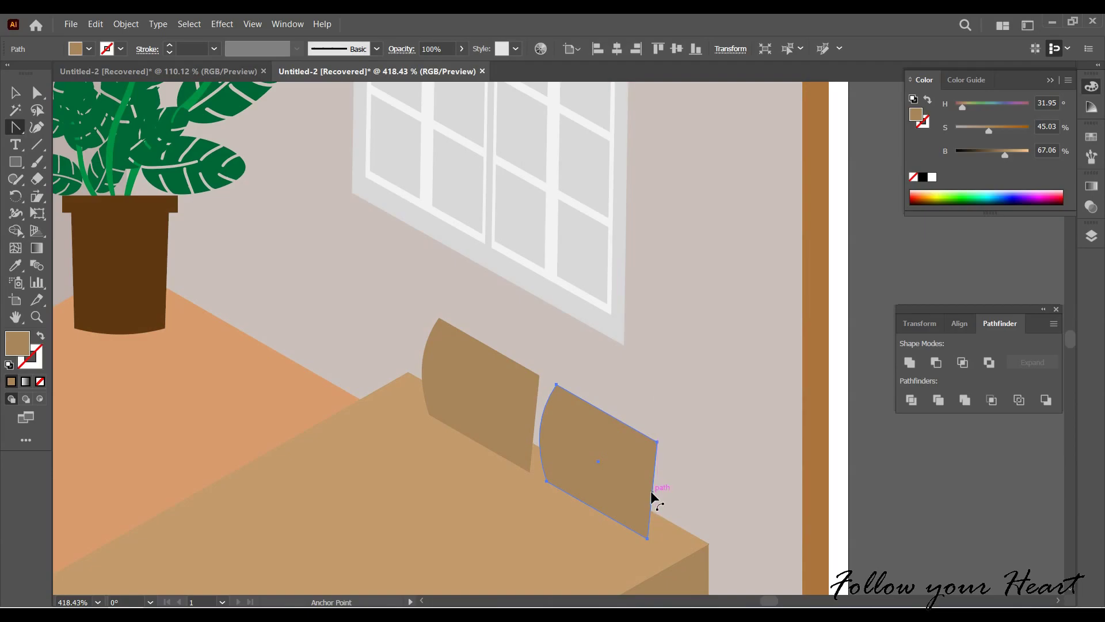
drag(667, 505, 671, 505)
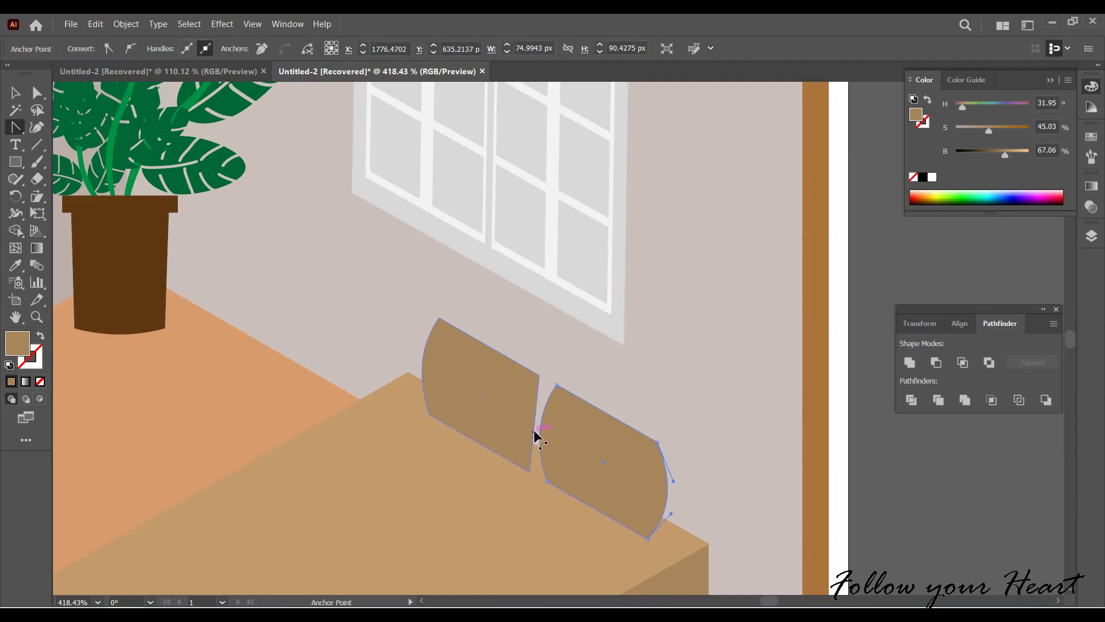
scroll(353, 432, down, 3)
scroll(358, 426, down, 3)
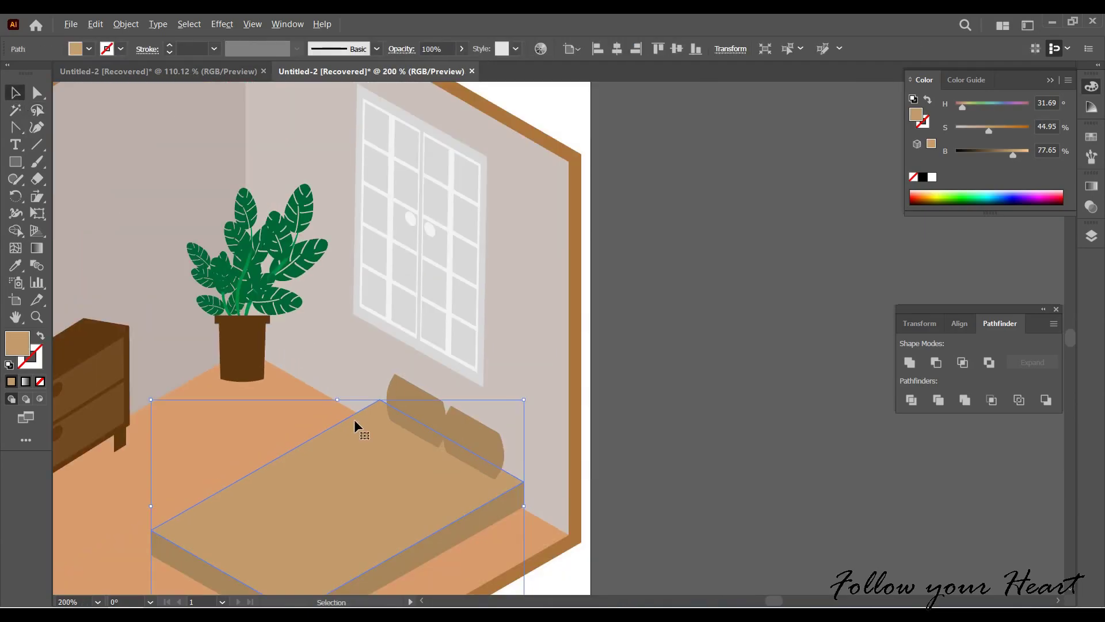
scroll(358, 426, down, 2)
key(v)
click(488, 378)
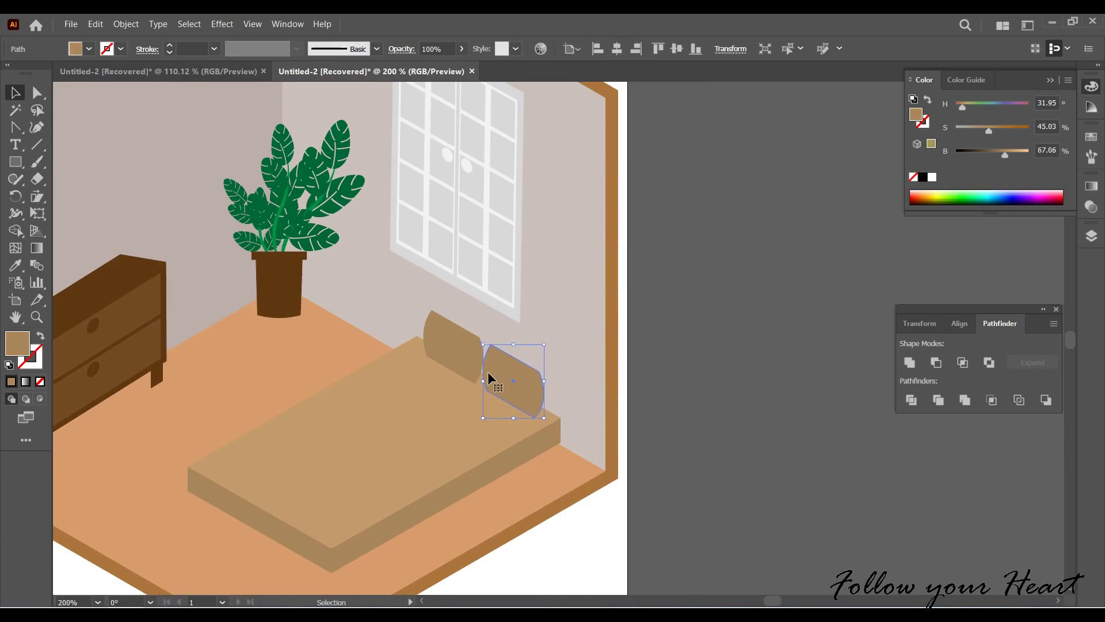
Move the mattress top onto the bed and lighten its beige fill to Brightness 85.1.
click(427, 479)
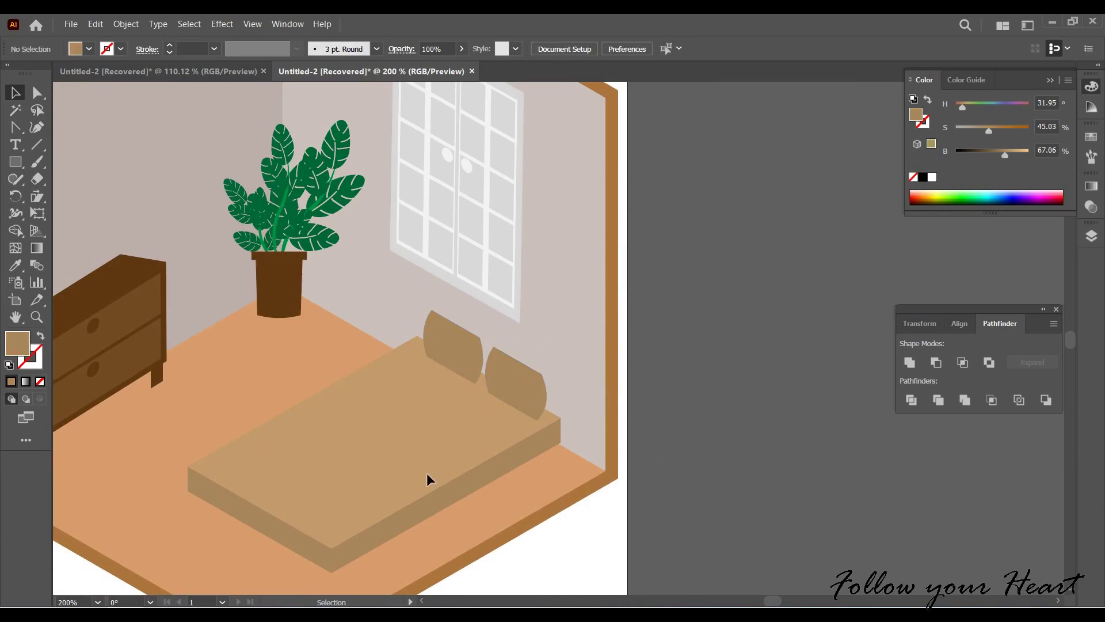
click(15, 162)
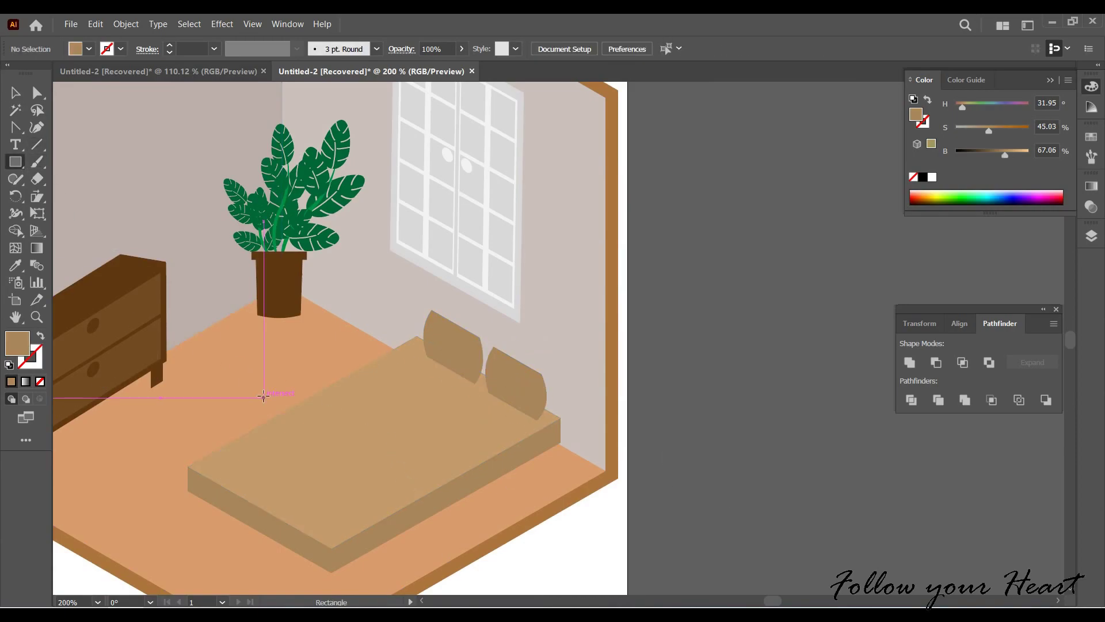
key(a)
click(311, 475)
key(v)
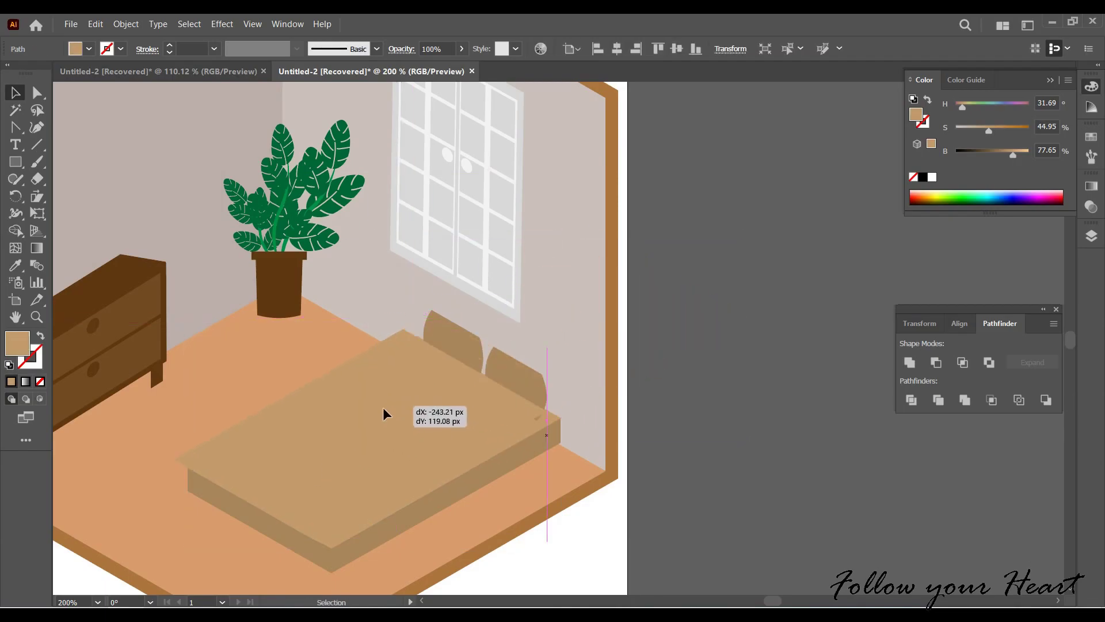
drag(374, 433, 303, 472)
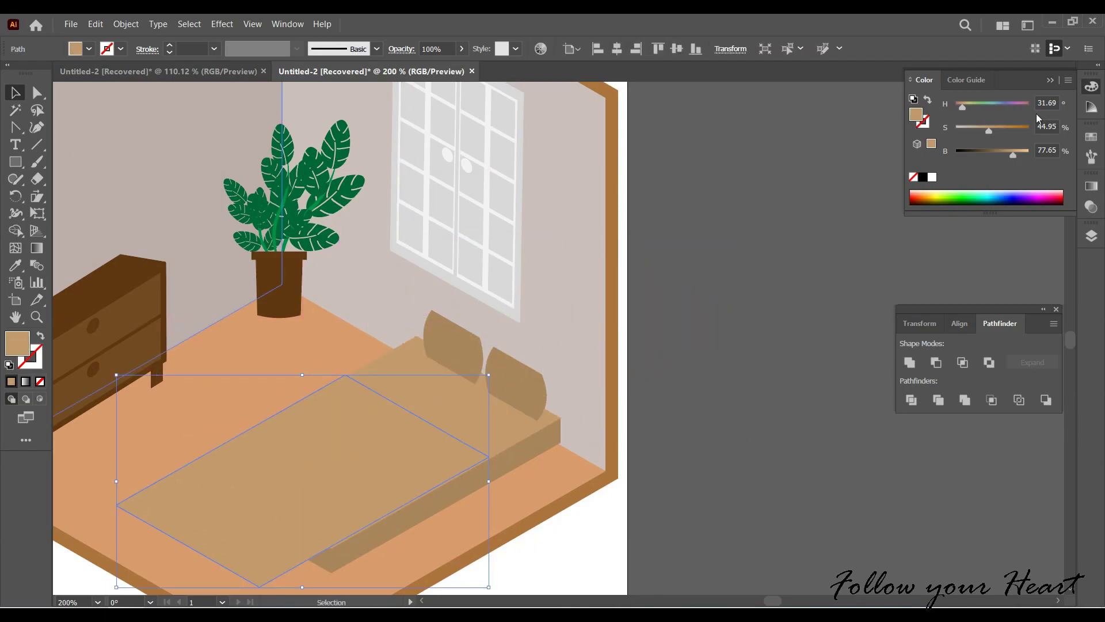
drag(1015, 155, 1020, 153)
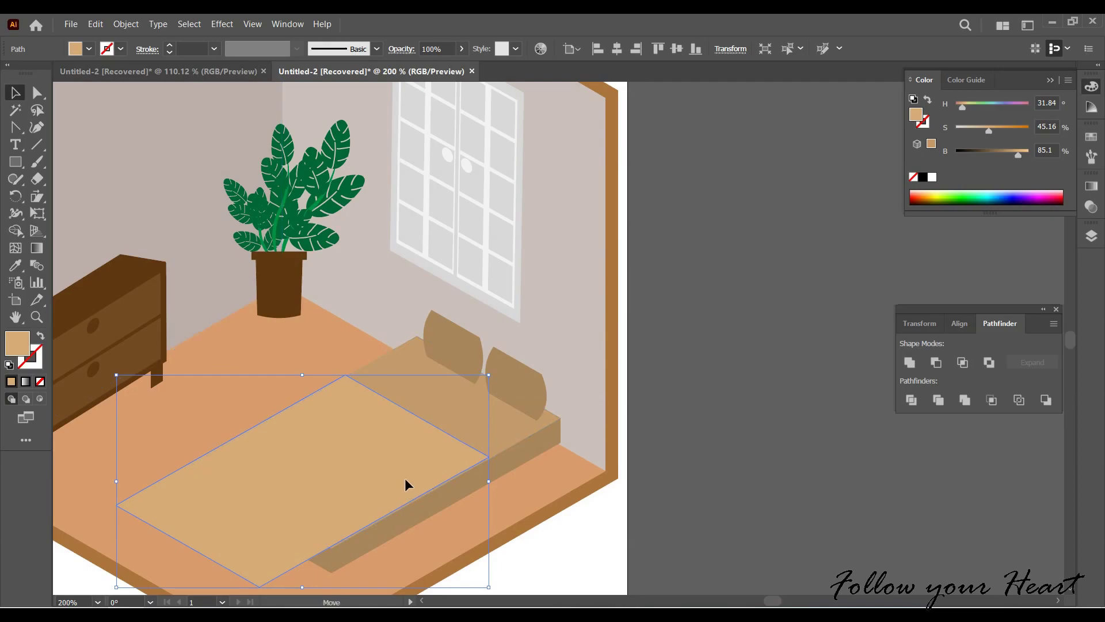
drag(406, 485, 419, 494)
scroll(417, 484, up, 2)
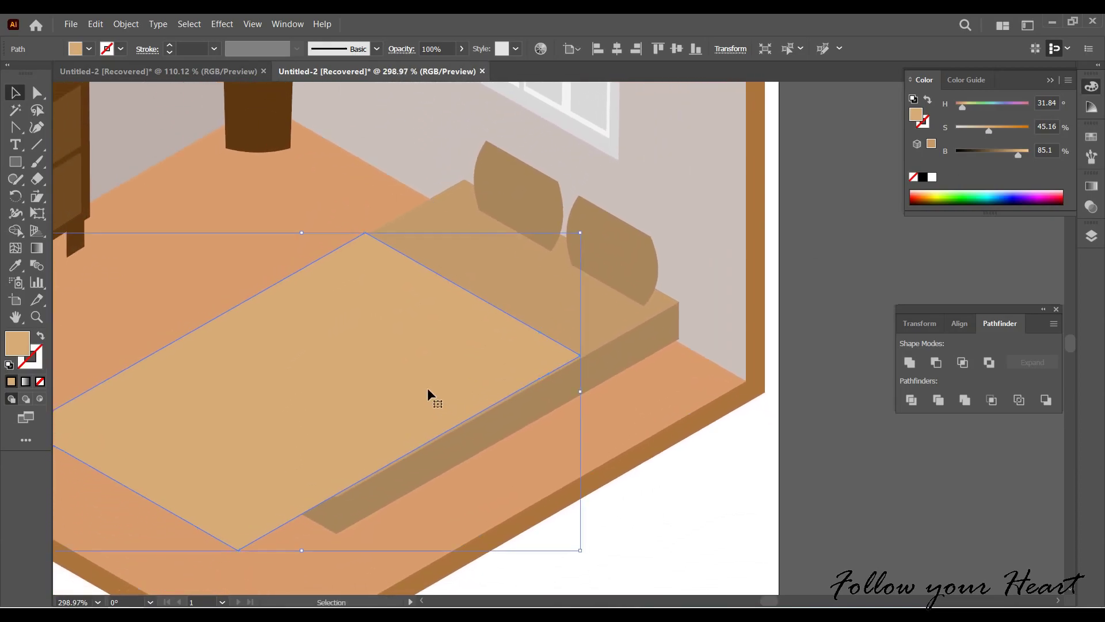
drag(429, 395, 432, 382)
Delete the extra anchor points from the mattress outline.
key(a)
scroll(266, 346, left, 2)
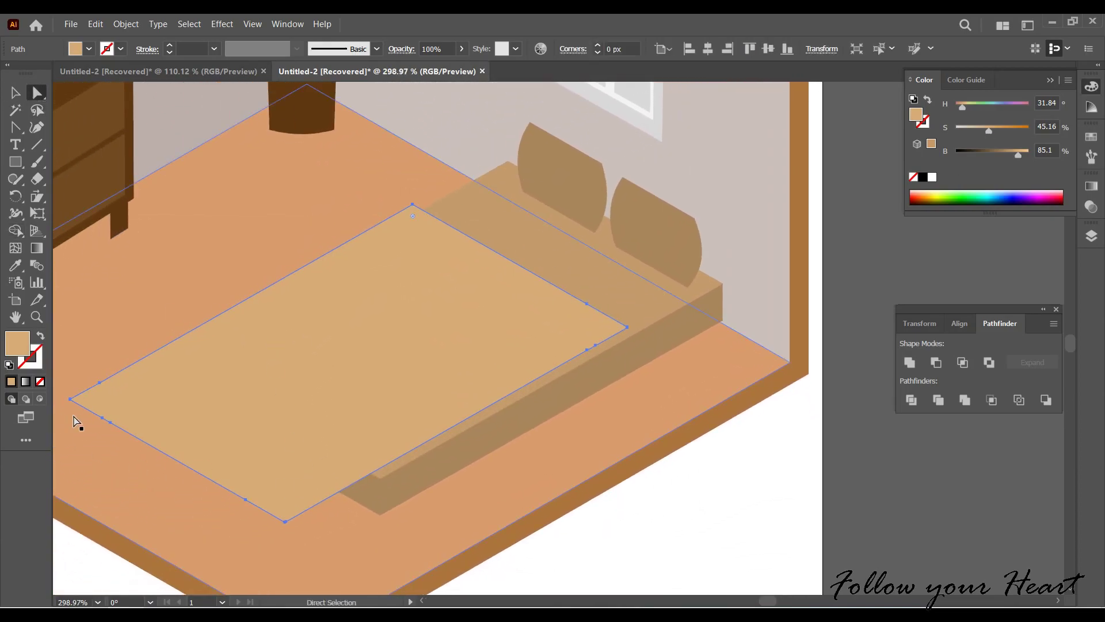
drag(15, 127, 86, 161)
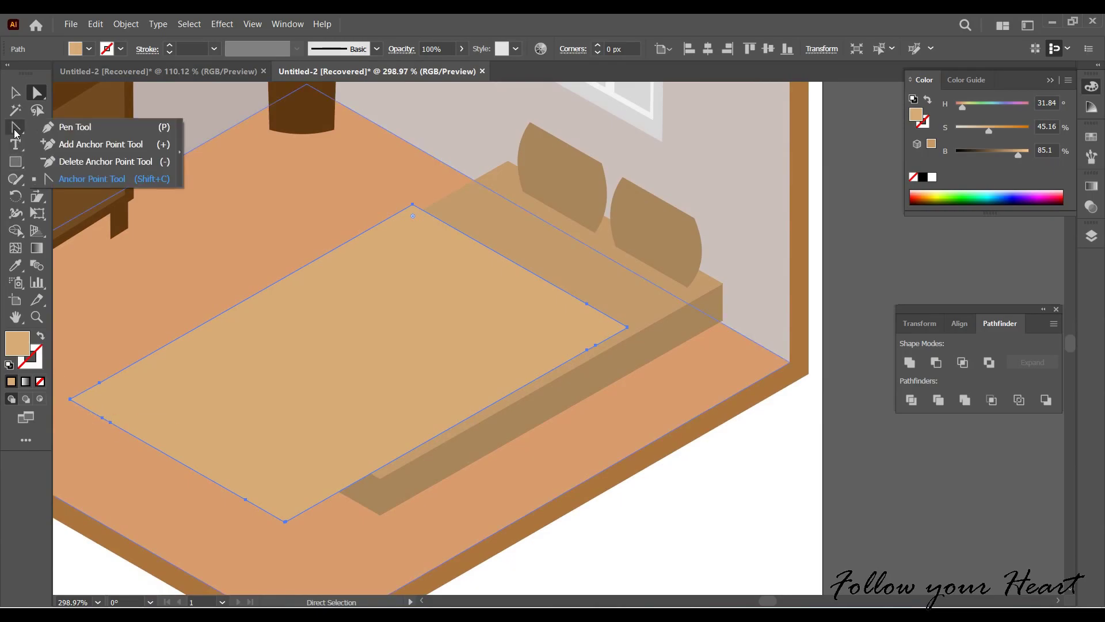
click(98, 382)
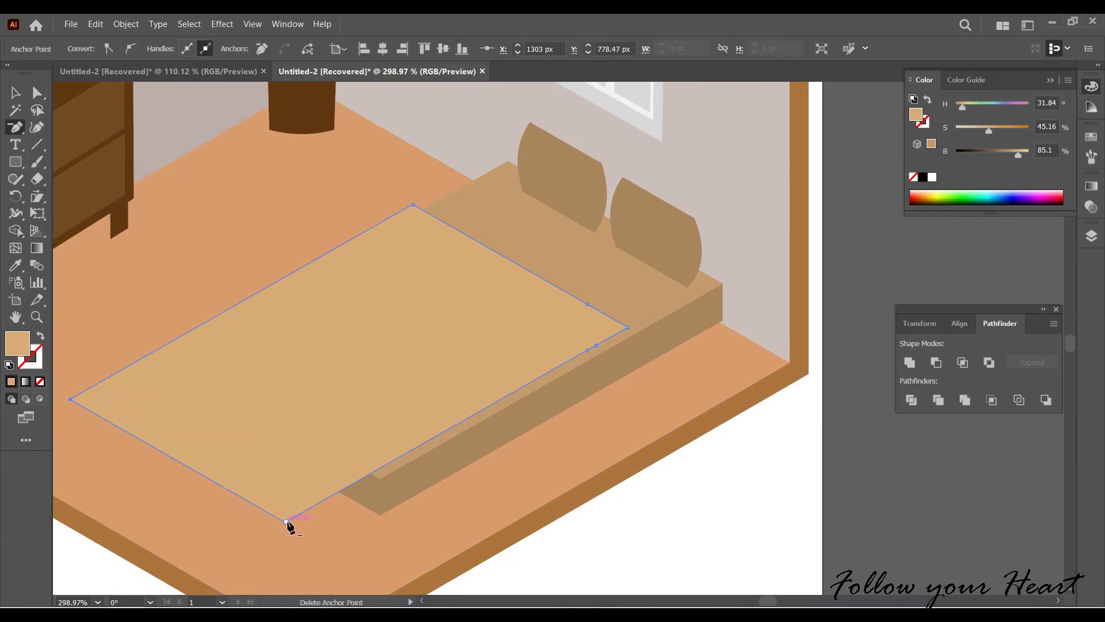
click(36, 93)
click(70, 399)
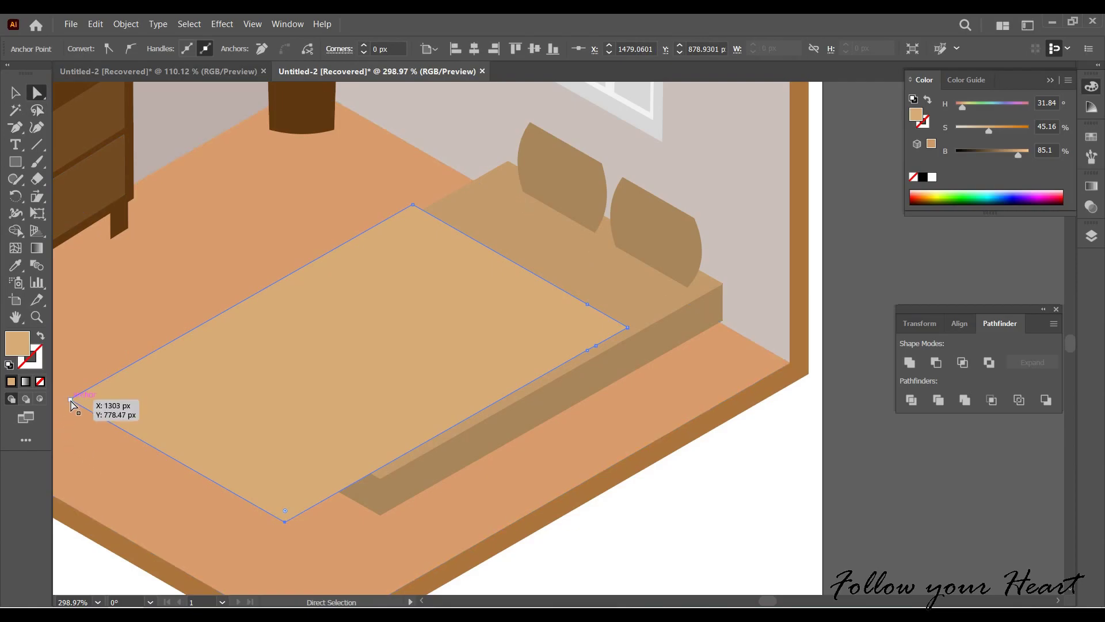
Reshape the mattress's left and front corners to sit on the bed base.
click(285, 521)
drag(285, 521, 370, 488)
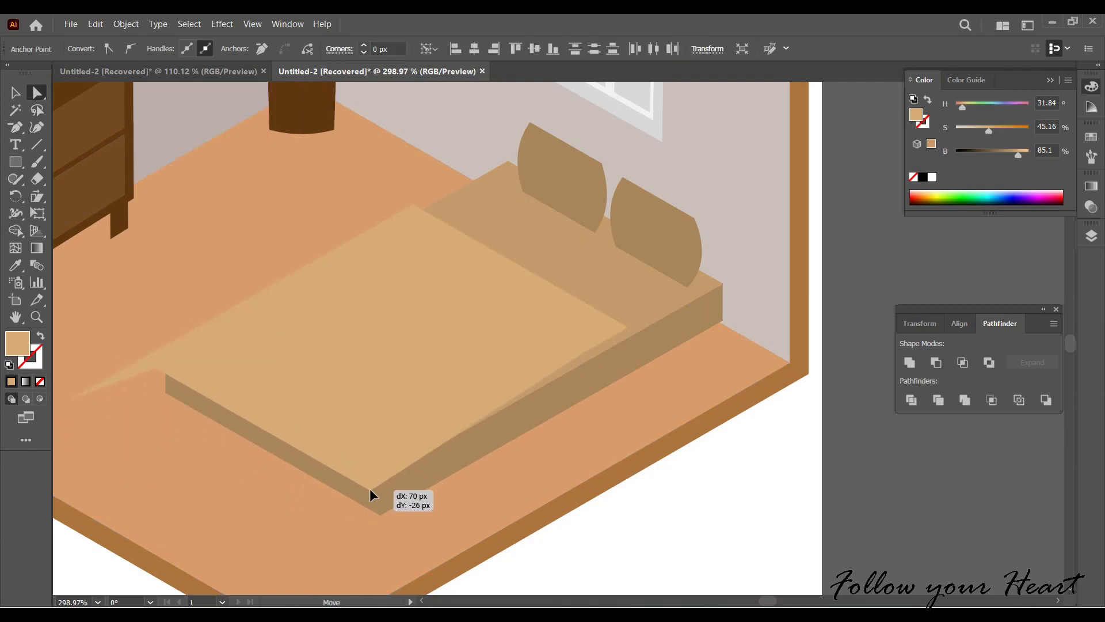
scroll(172, 449, up, 2)
scroll(173, 449, left, 2)
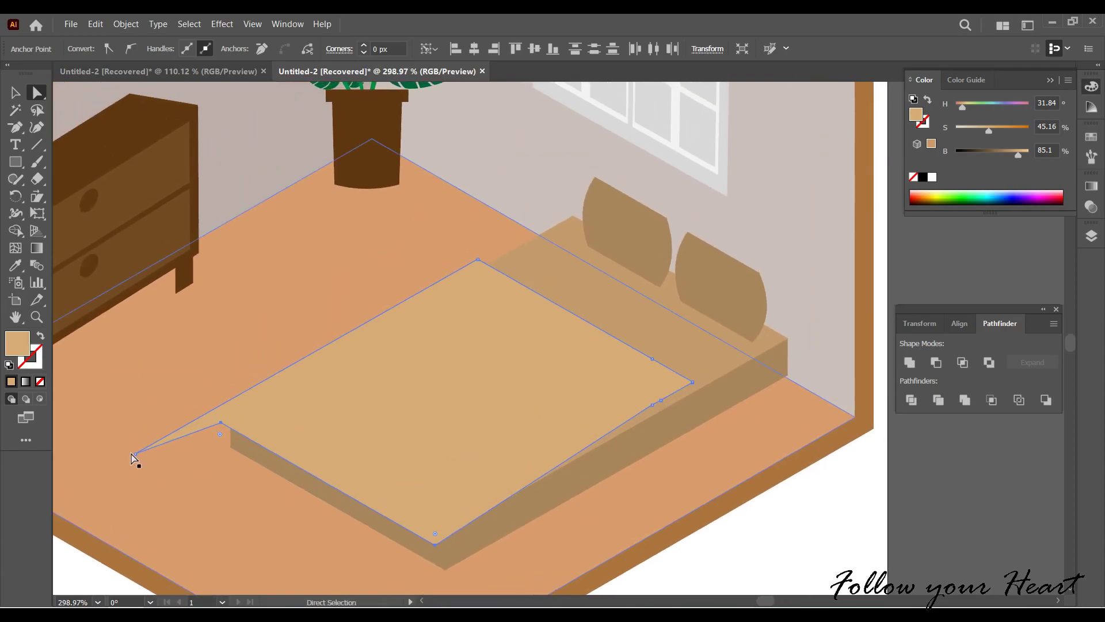
key(ctrl+z)
key(p)
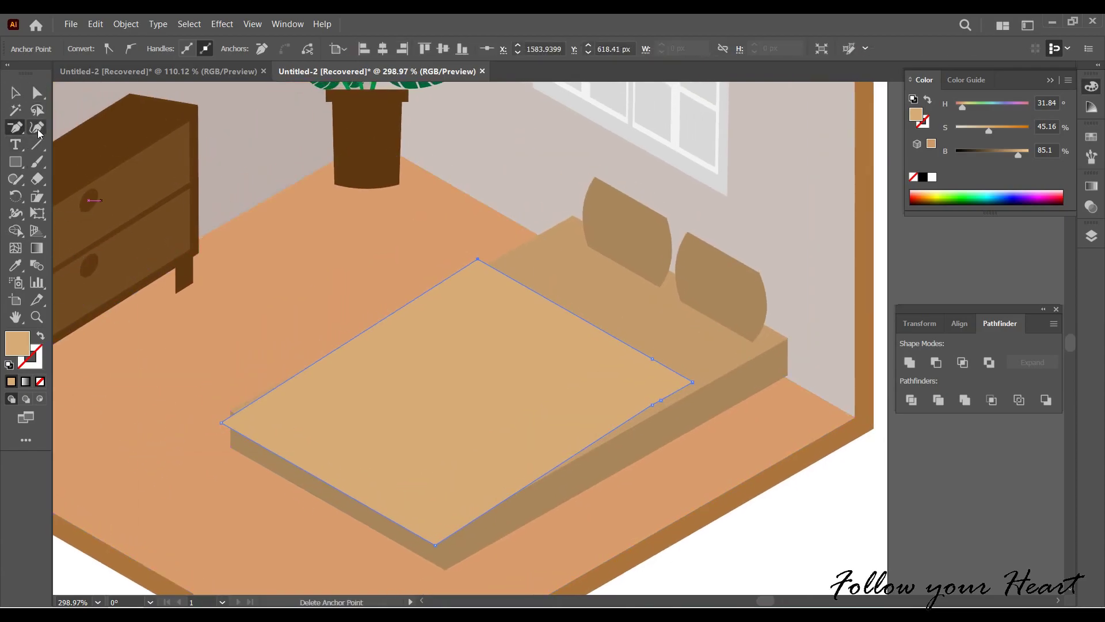
key(a)
drag(221, 423, 222, 409)
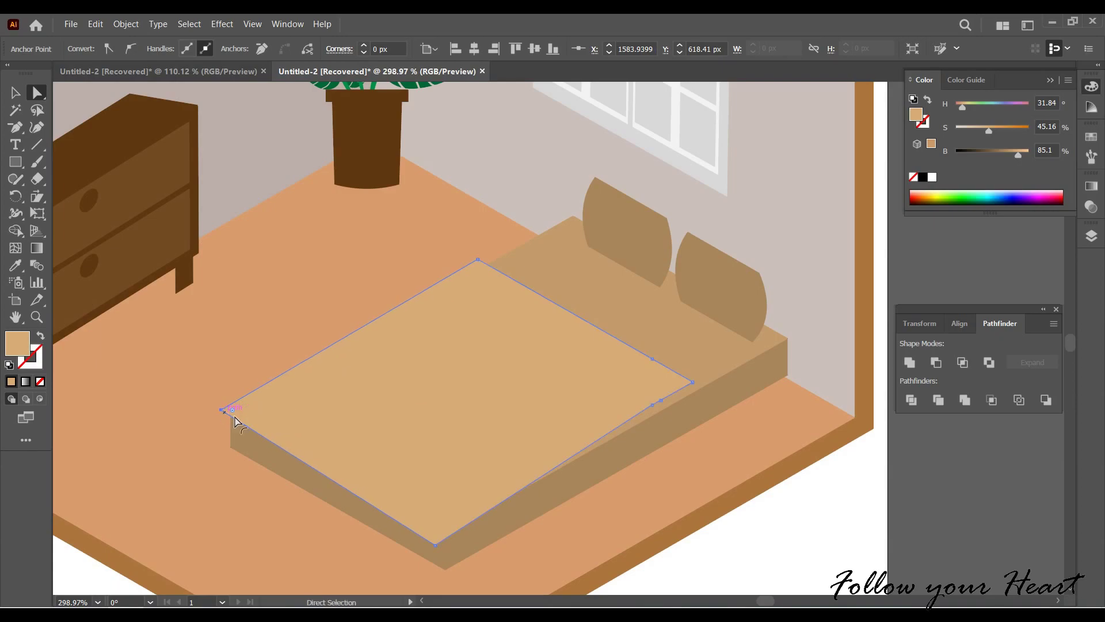
drag(432, 552, 448, 537)
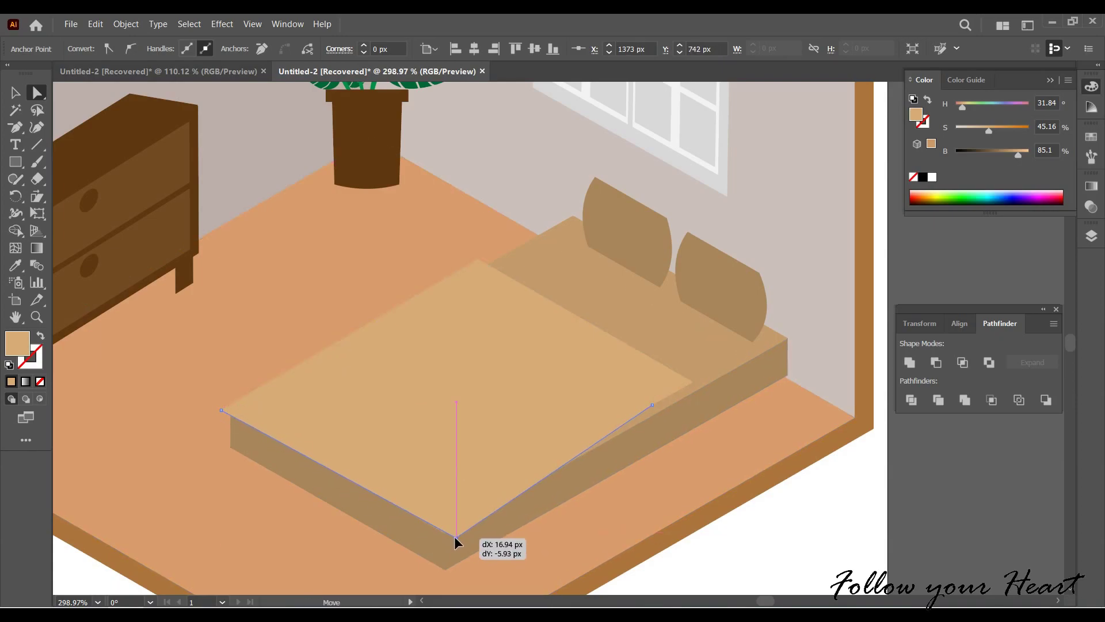
drag(450, 538, 454, 536)
Align the mattress's right corner with the bed's right end.
drag(662, 413, 403, 364)
click(16, 127)
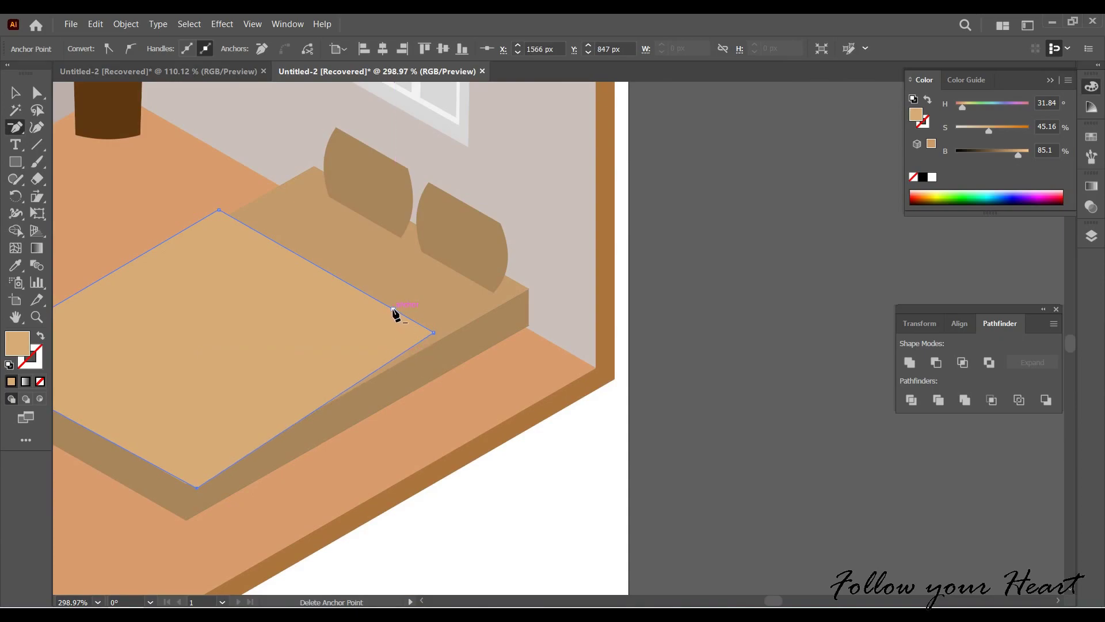
drag(435, 333, 442, 340)
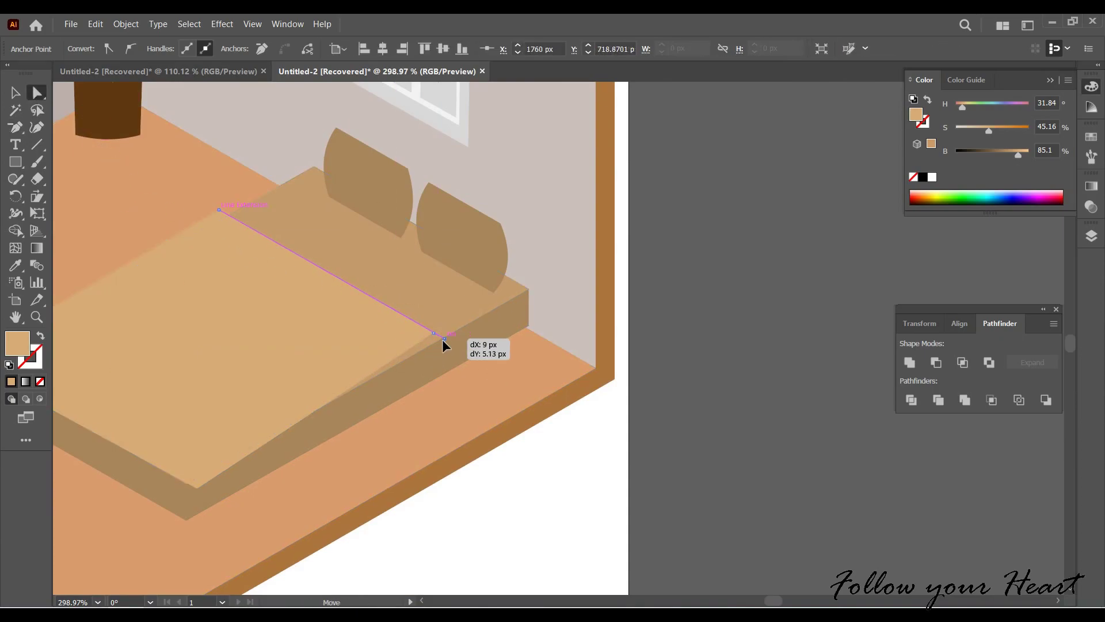
key(a)
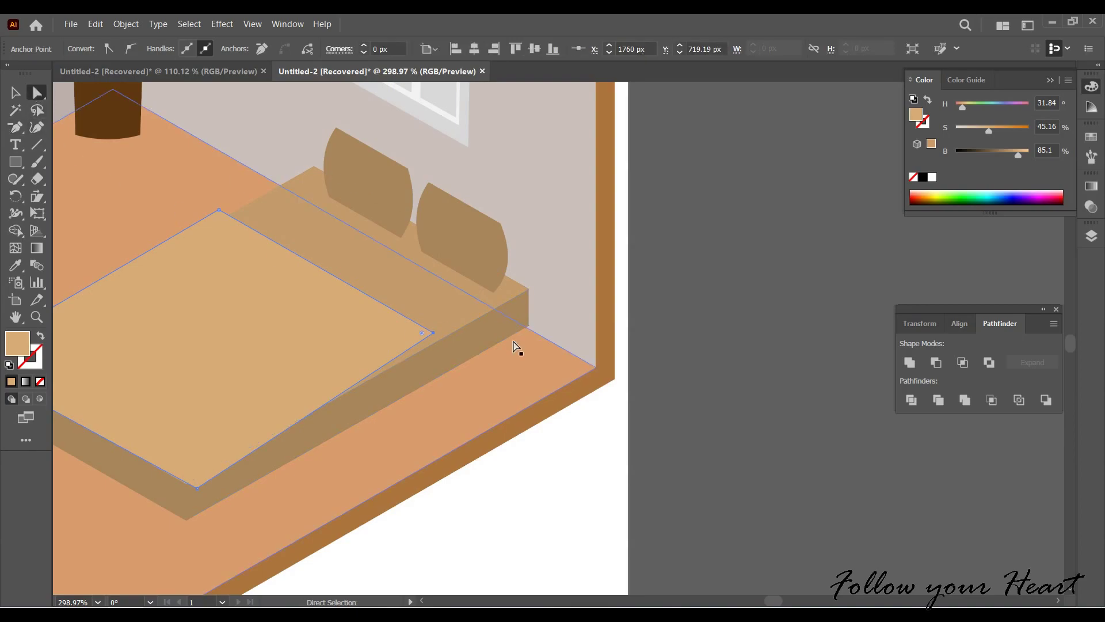
drag(438, 341, 444, 344)
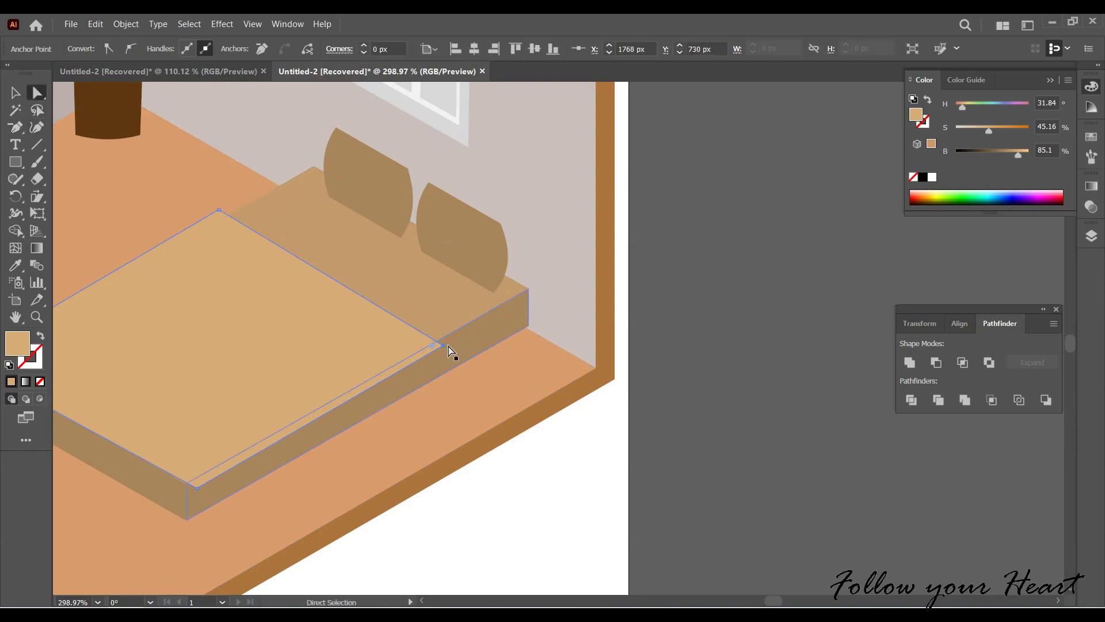
click(378, 536)
drag(410, 422, 534, 412)
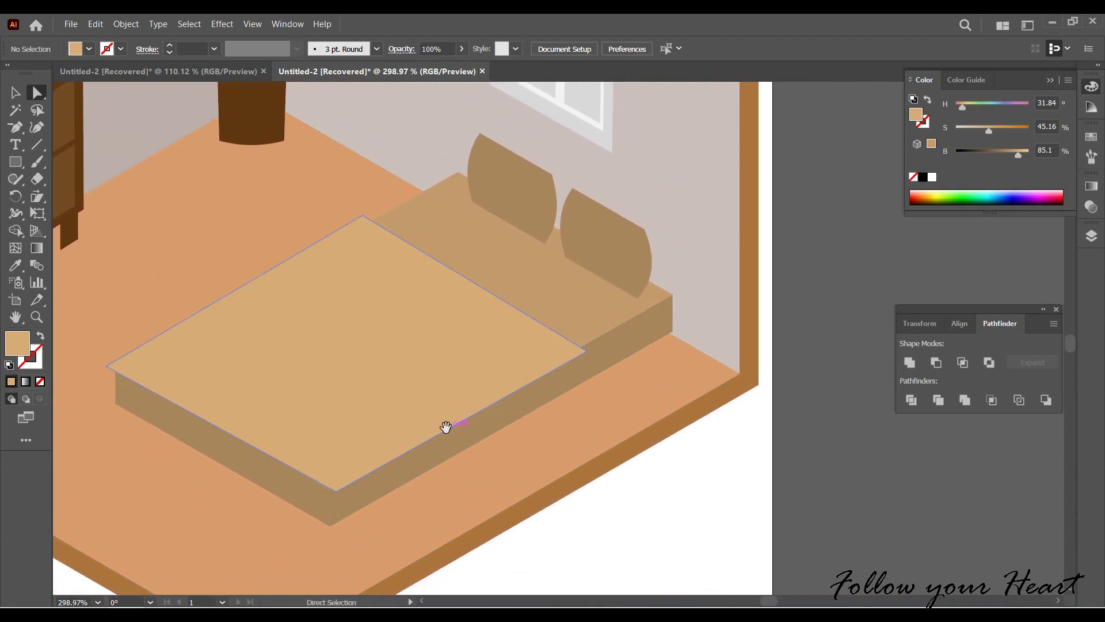
drag(446, 427, 402, 375)
scroll(451, 387, down, 1)
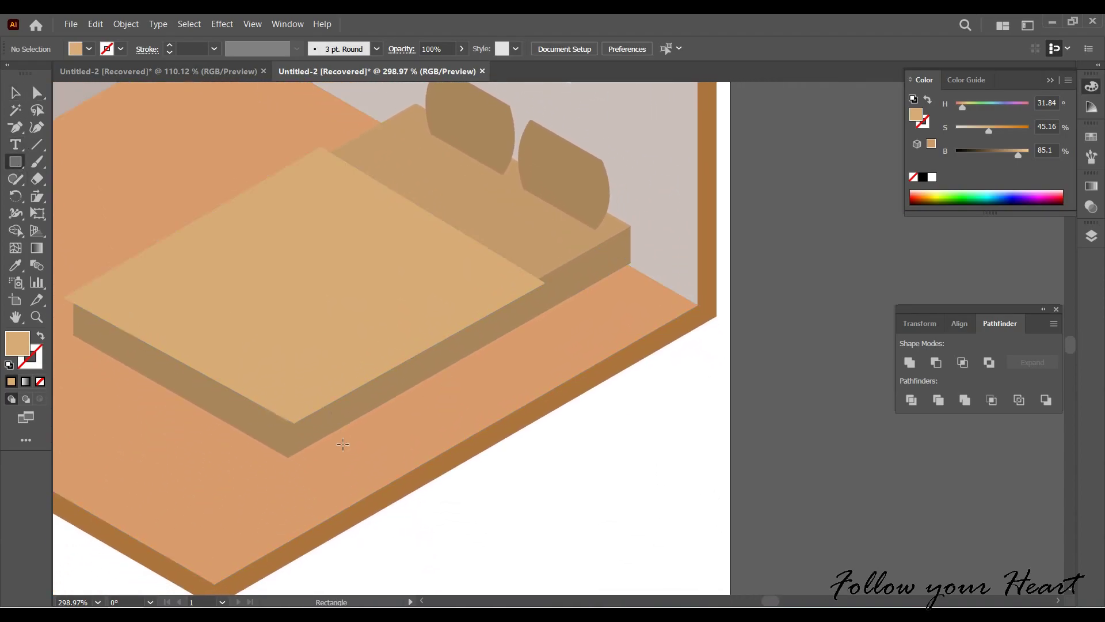
Draw a rectangle below the mattress edge and slant its right end into a side face.
mouse_move(294, 423)
mouse_down()
mouse_move(544, 344)
mouse_move(537, 389)
mouse_up()
key(v)
drag(360, 404, 357, 435)
key(a)
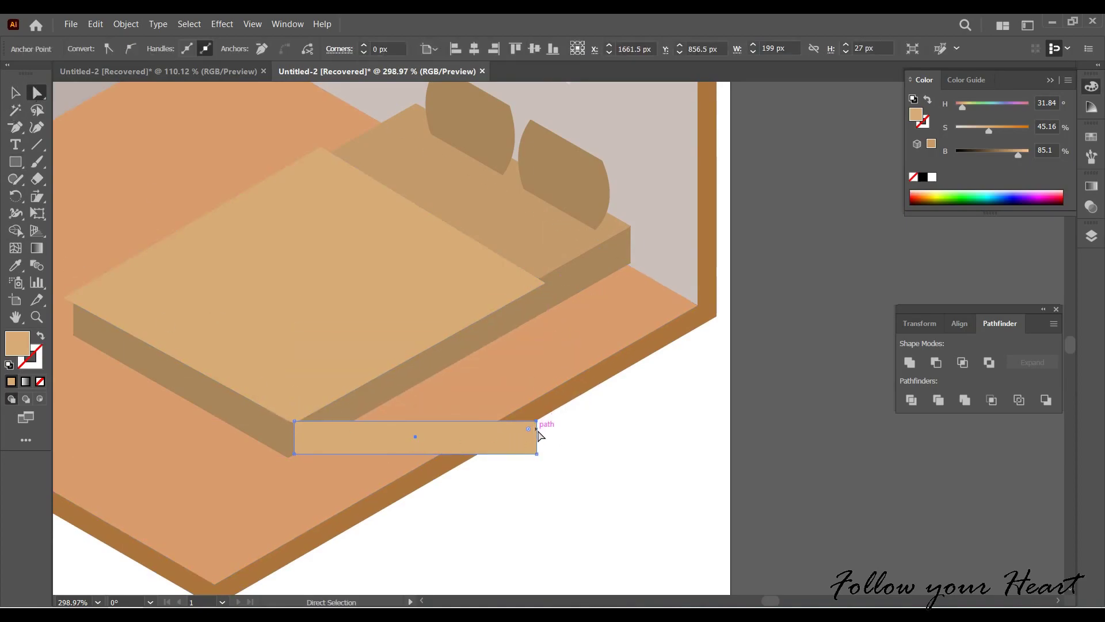
drag(537, 437, 544, 318)
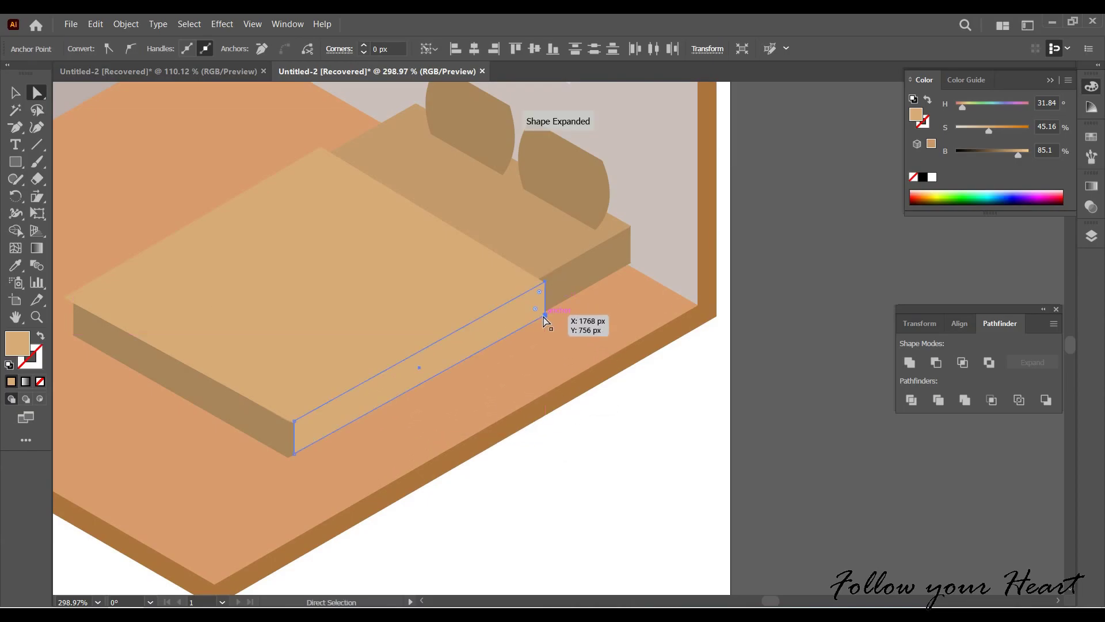
click(599, 471)
Zoom out to 200% and pan to show the whole room.
scroll(573, 518, up, 3)
scroll(573, 518, left, 3)
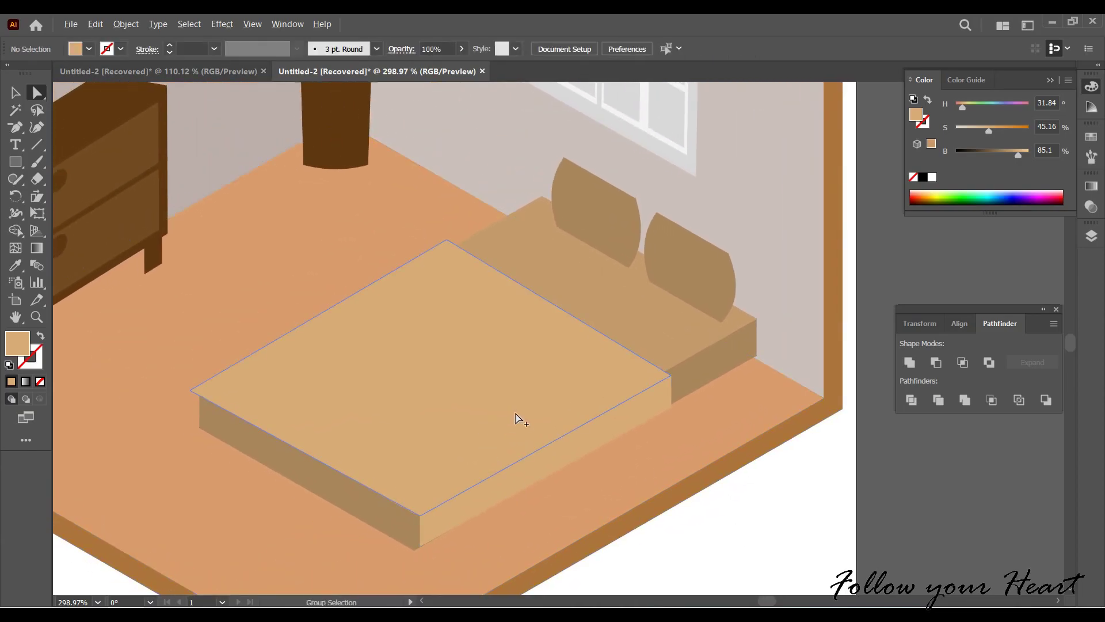
key(ctrl+minus)
drag(419, 530, 466, 547)
mouse_move(432, 350)
mouse_down()
mouse_move(449, 403)
mouse_move(510, 424)
mouse_up()
mouse_move(469, 282)
mouse_down()
mouse_move(530, 444)
mouse_move(533, 482)
mouse_up()
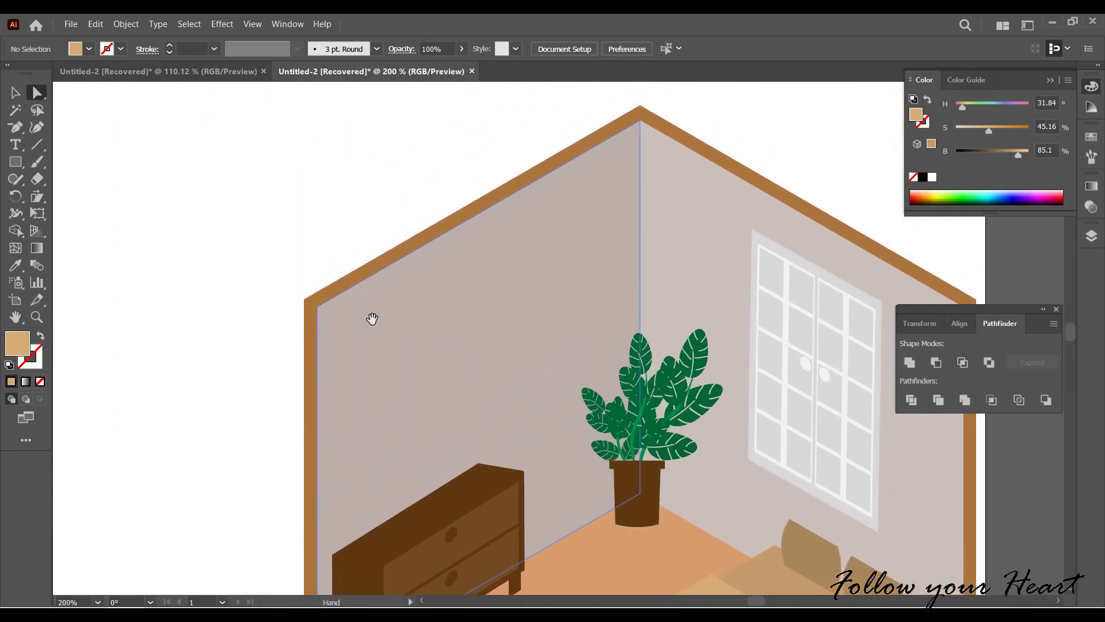
mouse_move(333, 308)
mouse_down()
mouse_move(416, 288)
mouse_move(440, 271)
mouse_up()
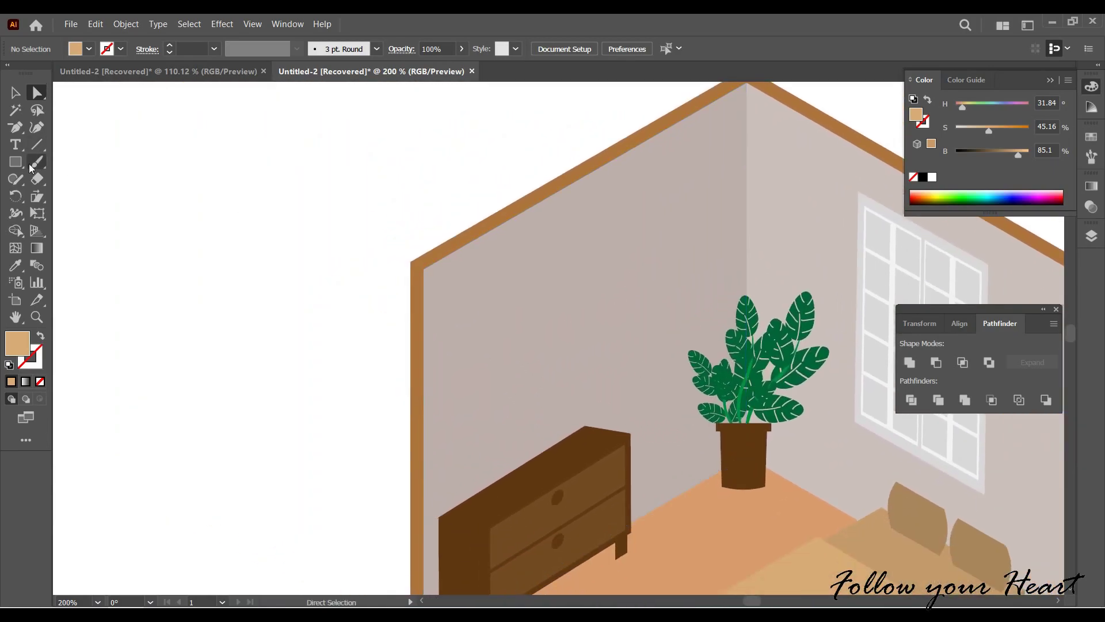
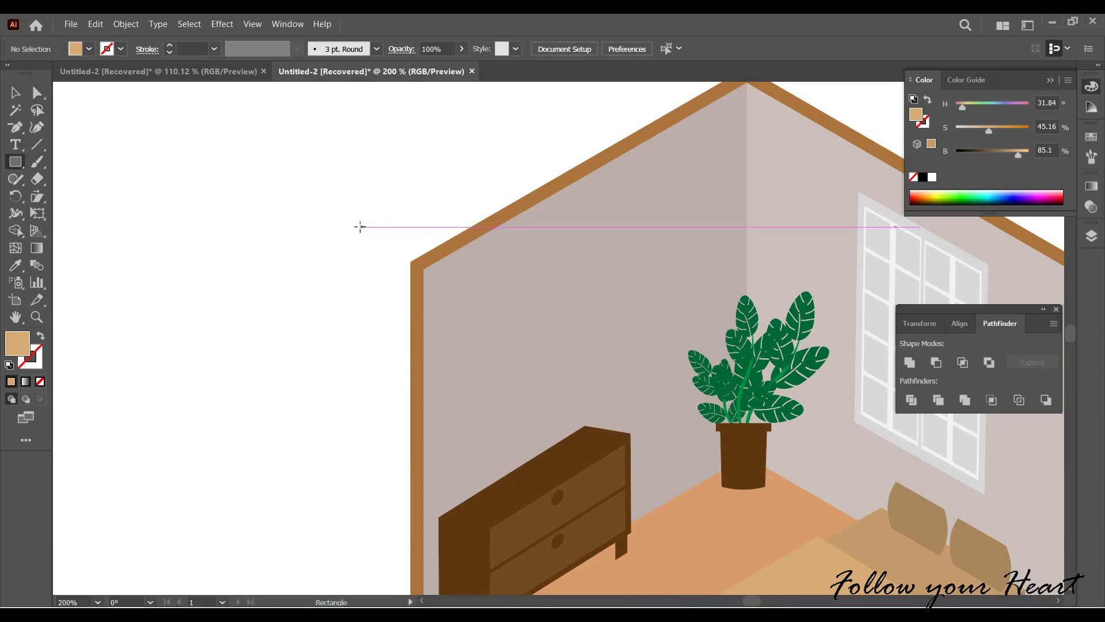
Draw a rectangle on the left wall, skew it to the wall's slant, and add a smaller inner copy.
drag(481, 292, 638, 391)
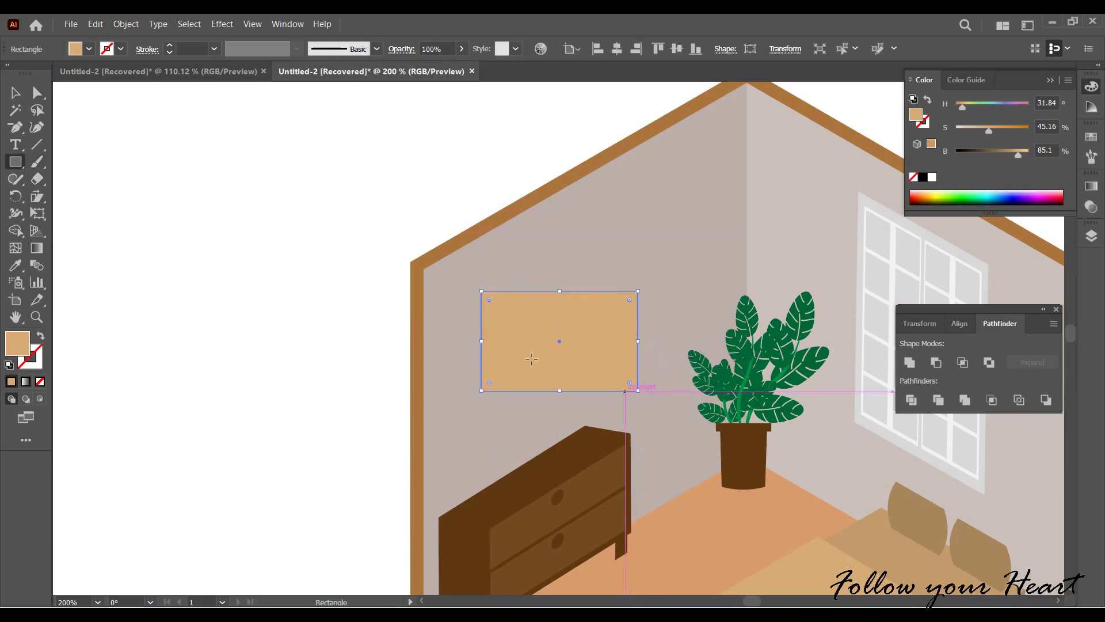
mouse_move(636, 294)
mouse_down()
mouse_move(649, 402)
mouse_move(621, 310)
mouse_up()
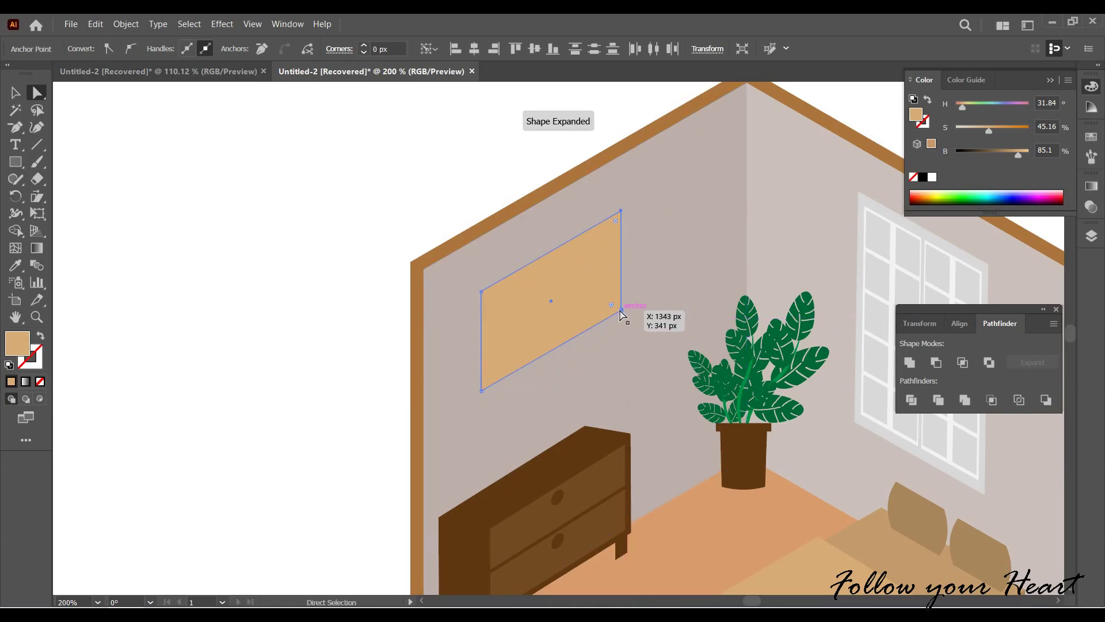
key(v)
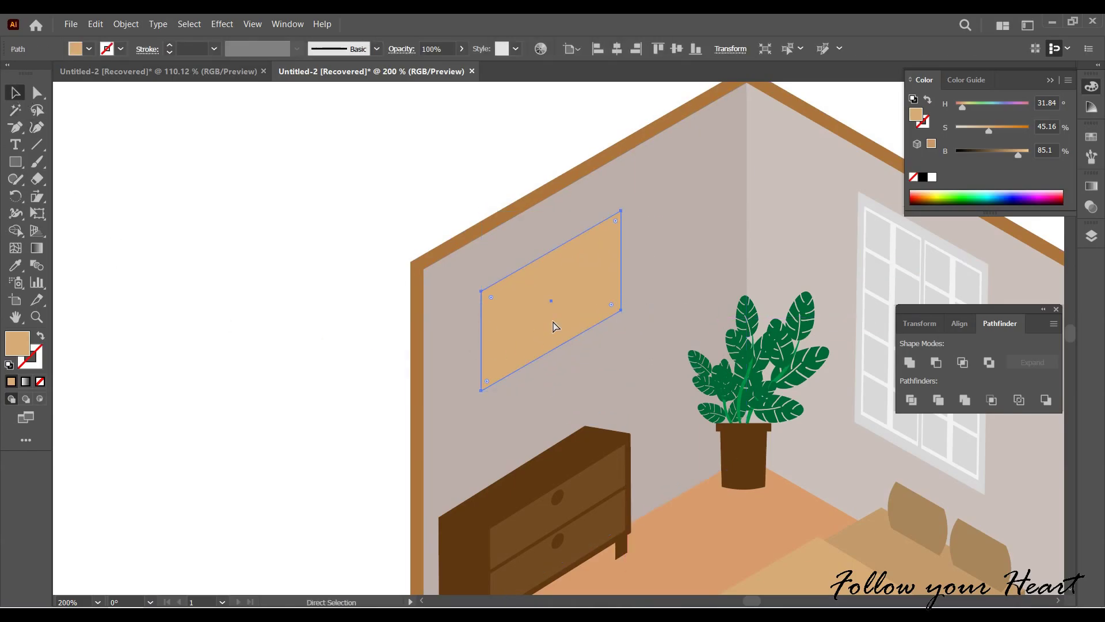
drag(544, 282, 551, 320)
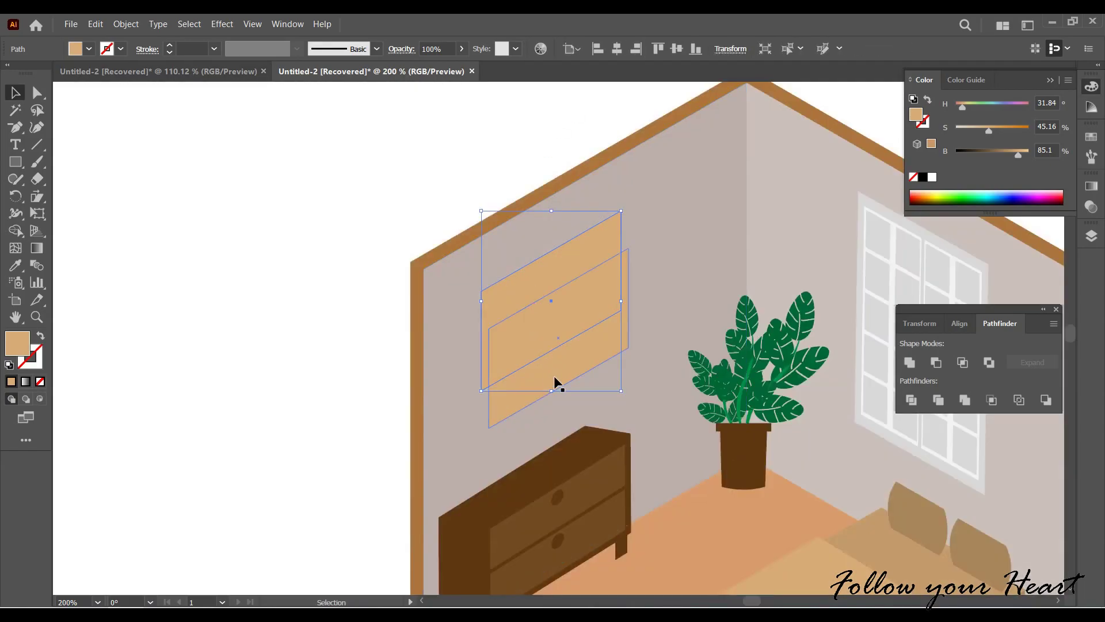
key(ctrl+z)
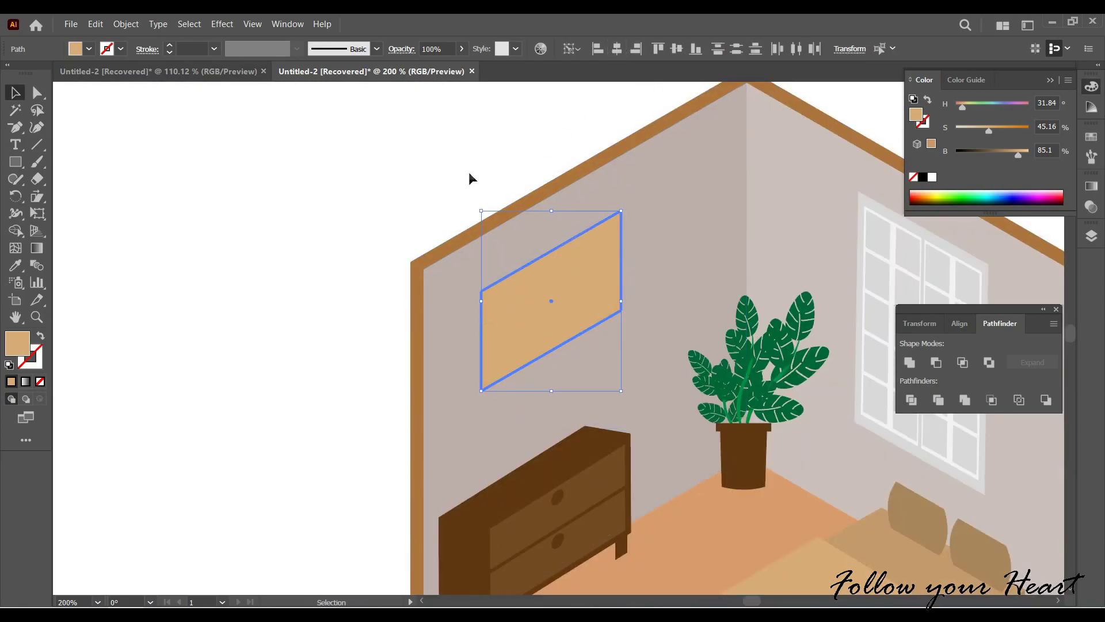
drag(482, 392, 490, 380)
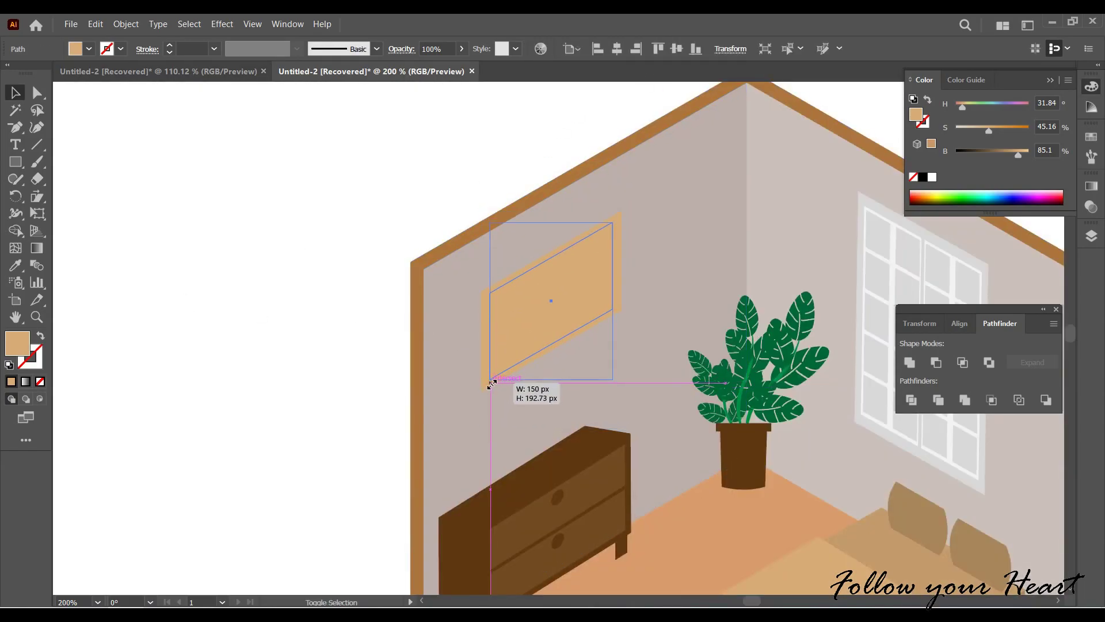
Give the outer frame panel the dresser's dark brown using the eyedropper.
click(617, 304)
key(i)
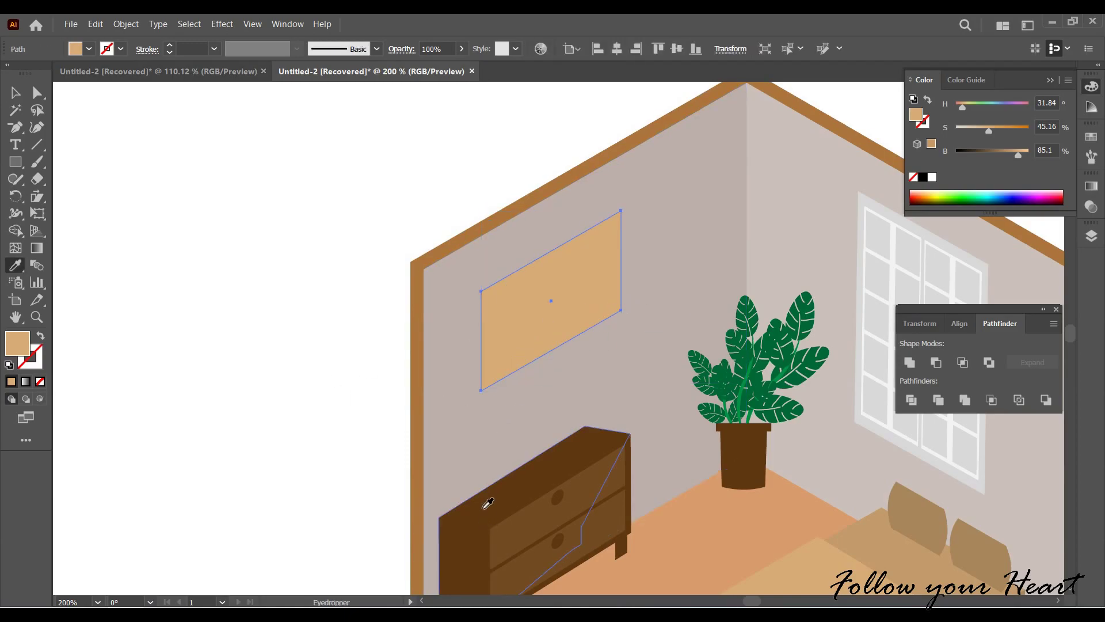
click(487, 502)
click(16, 95)
click(259, 334)
Fill the inner picture panel with a dark pattern swatch with light dots.
click(510, 316)
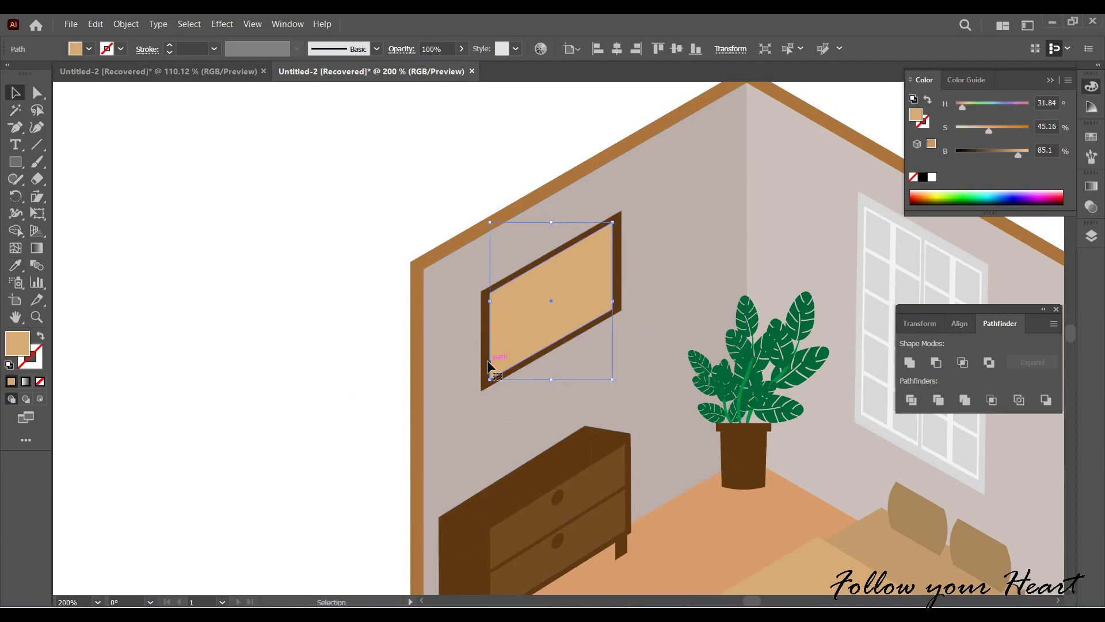
click(90, 48)
click(60, 104)
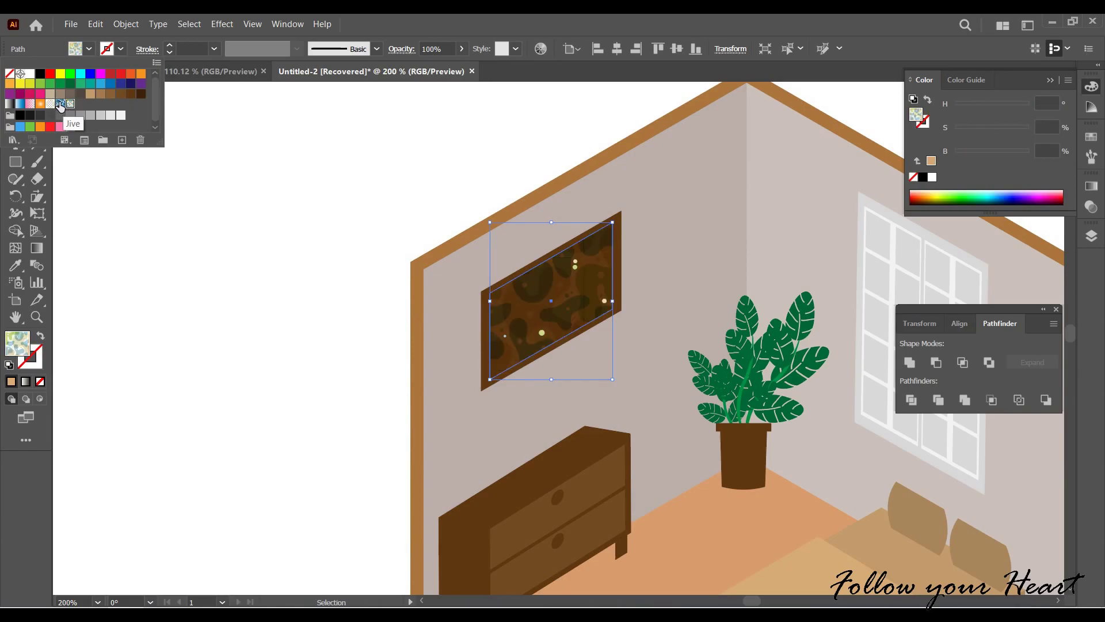
click(148, 210)
click(486, 385)
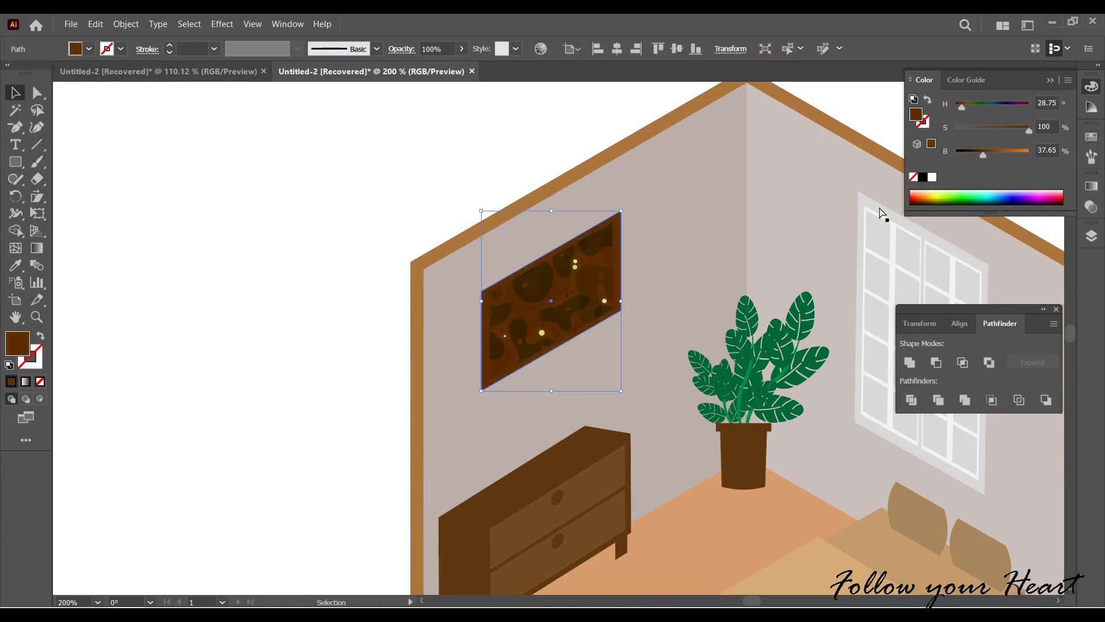
click(431, 377)
key(ctrl+minus)
Zoom in on the dresser and widen its front right leg to the left.
drag(585, 400, 429, 317)
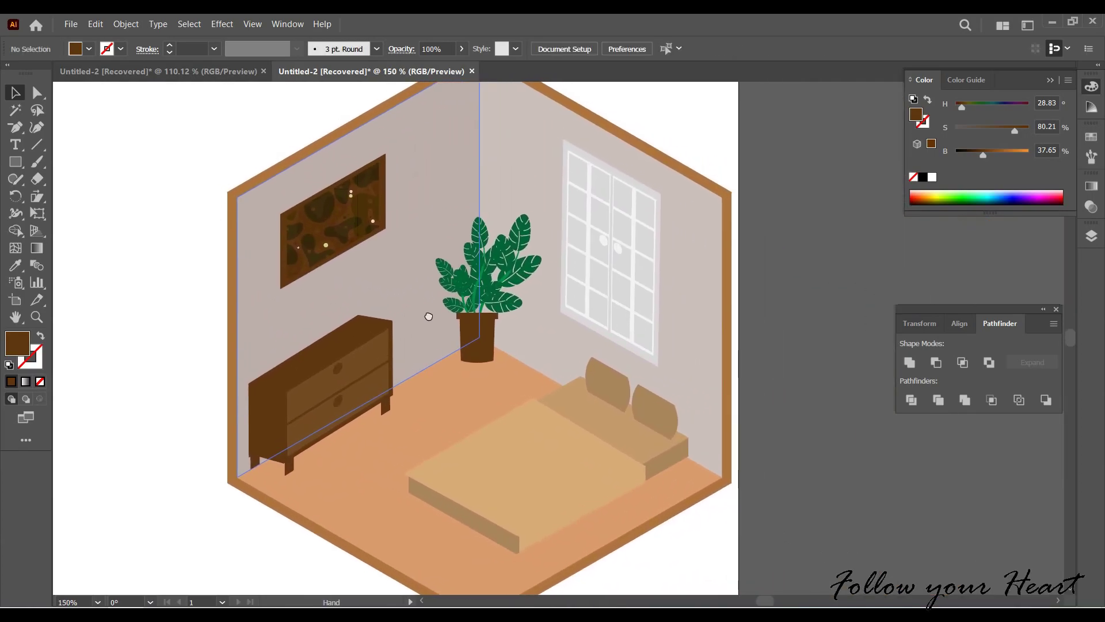
scroll(400, 399, up, 5)
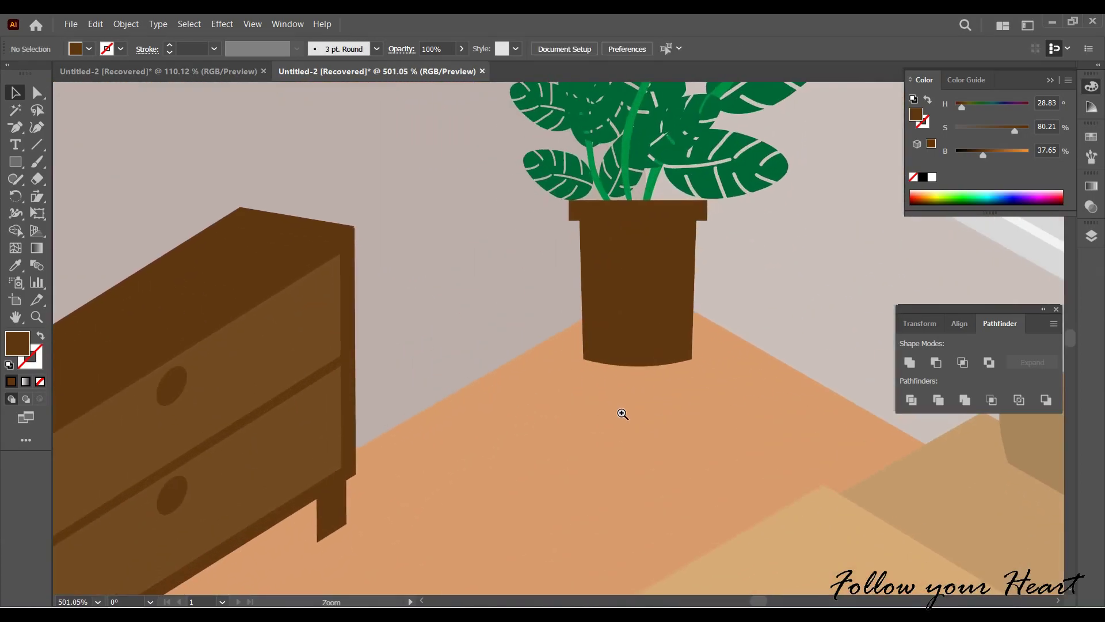
scroll(622, 414, up, 3)
scroll(576, 403, down, 5)
scroll(503, 445, left, 6)
scroll(596, 486, left, 2)
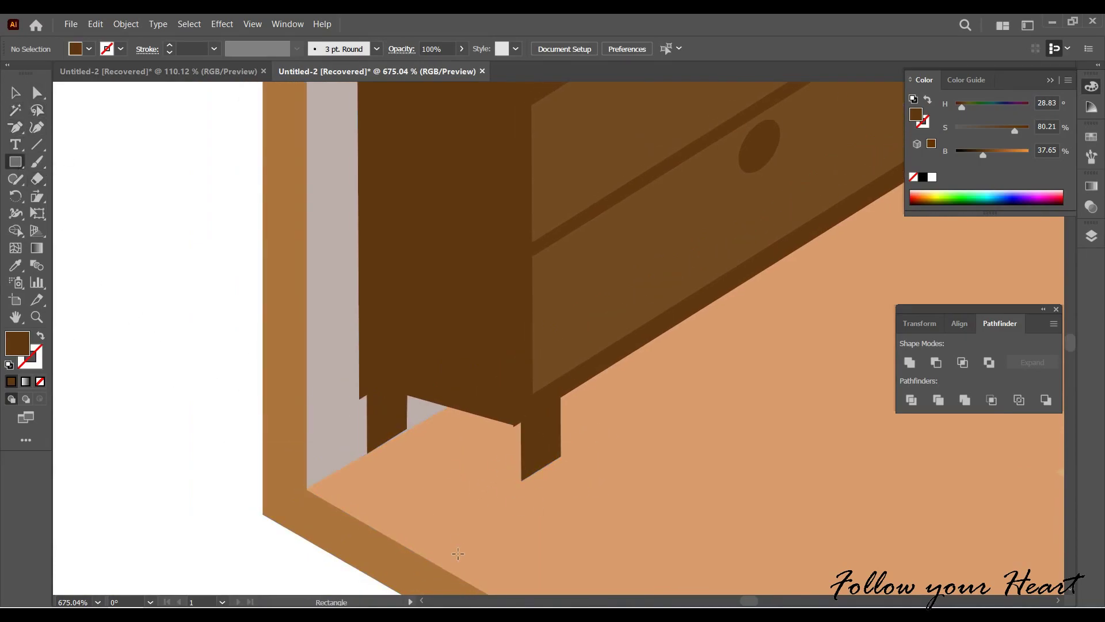
key(a)
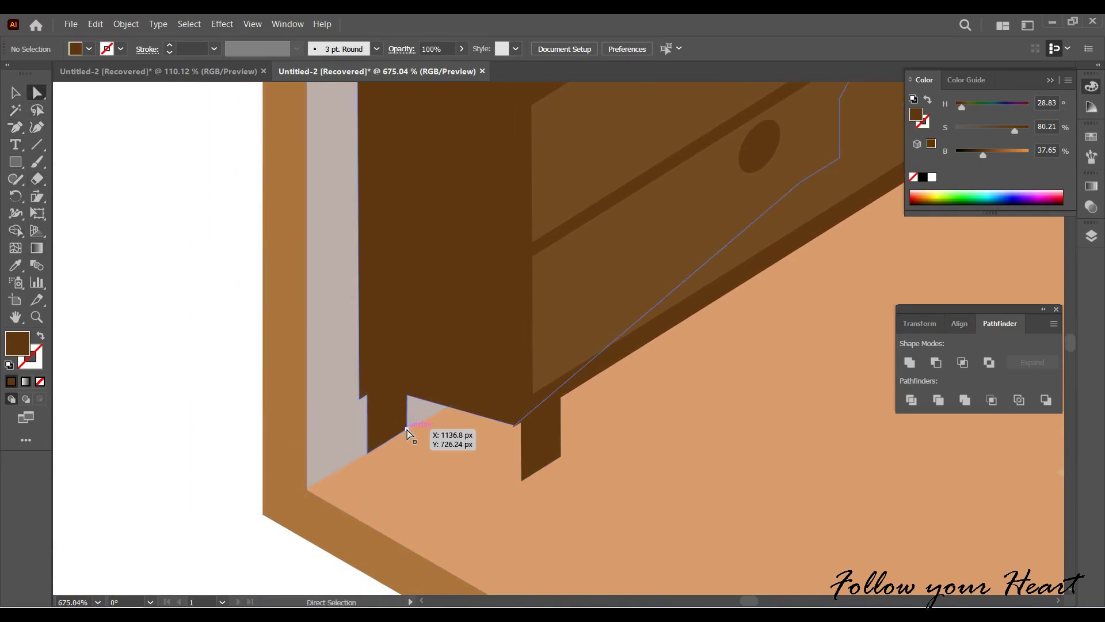
drag(406, 430, 407, 463)
click(530, 437)
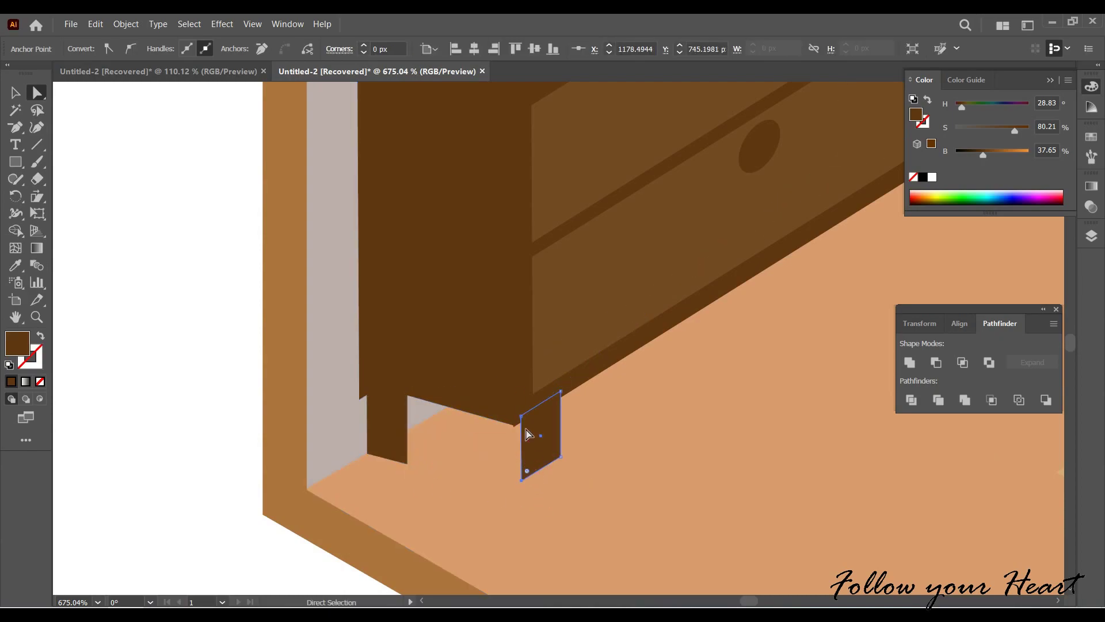
mouse_move(524, 423)
mouse_down()
mouse_move(498, 423)
mouse_move(518, 455)
mouse_move(505, 466)
mouse_move(500, 447)
mouse_up()
Mirror a copy of the leg, align both halves' bottoms, and position the pair under the dresser.
right_click(505, 467)
click(666, 431)
click(555, 402)
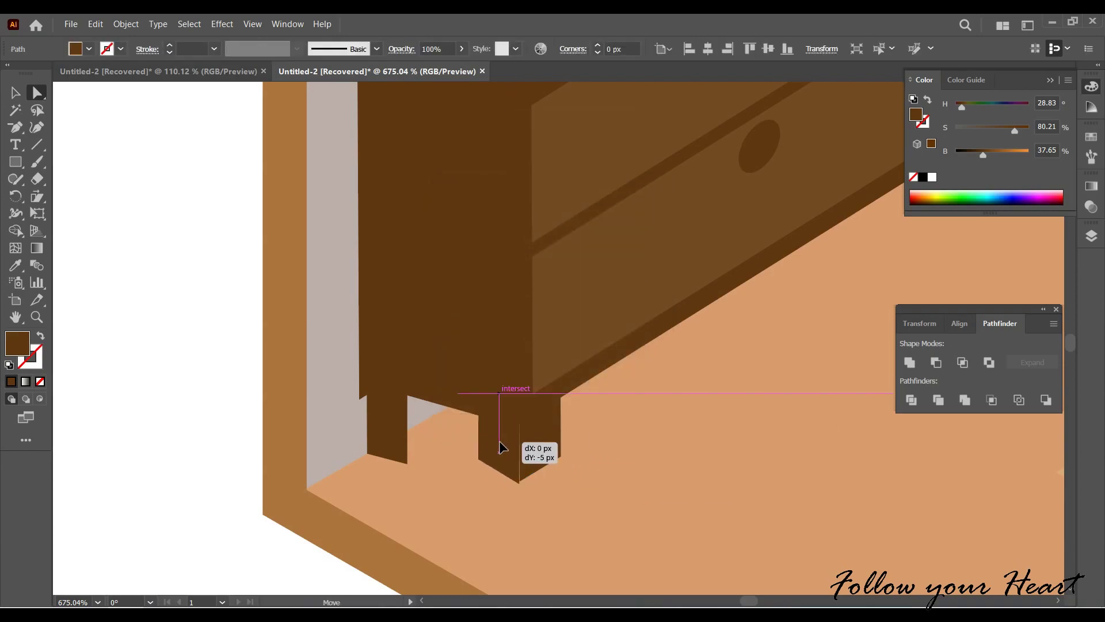
shift+click(552, 449)
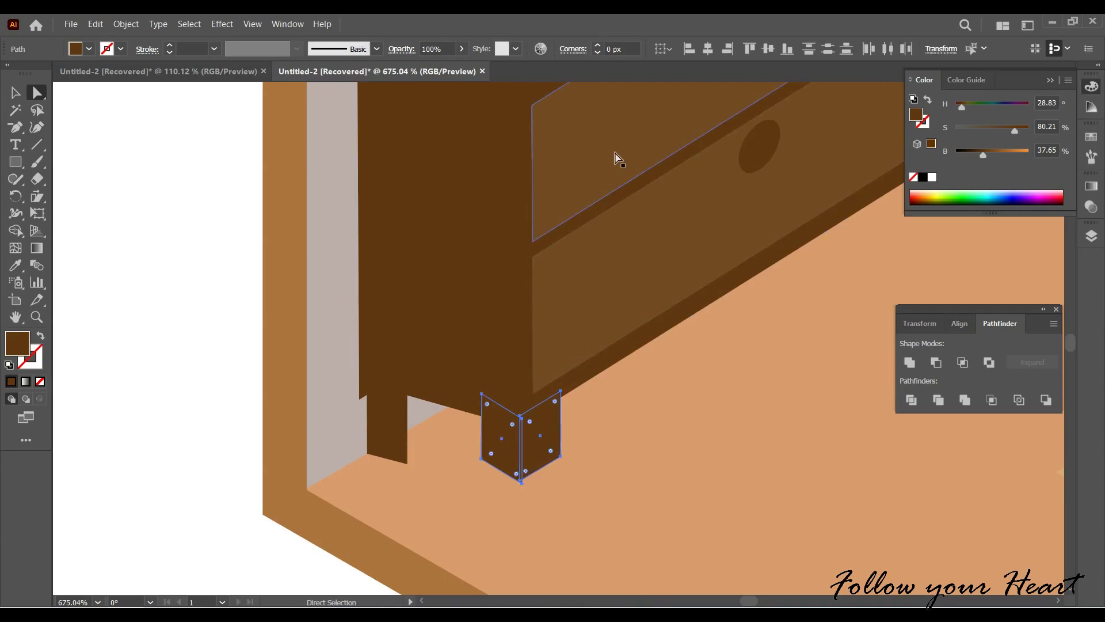
click(779, 55)
drag(543, 434, 531, 450)
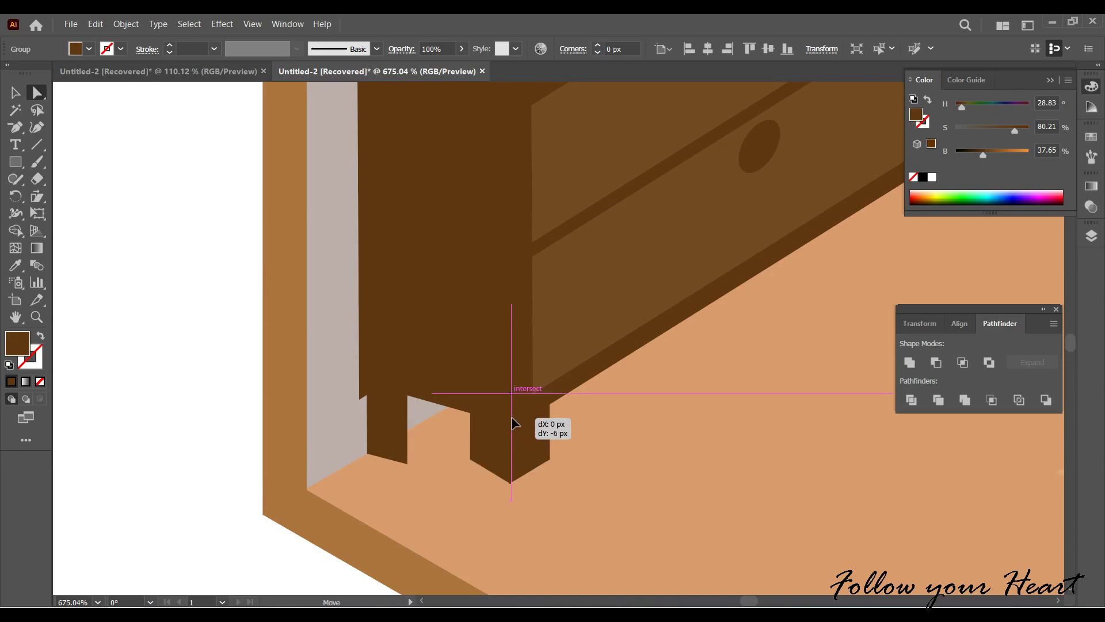
drag(514, 441, 514, 424)
Stretch the leg downward and raise its bottom point to form a pointed foot.
key(v)
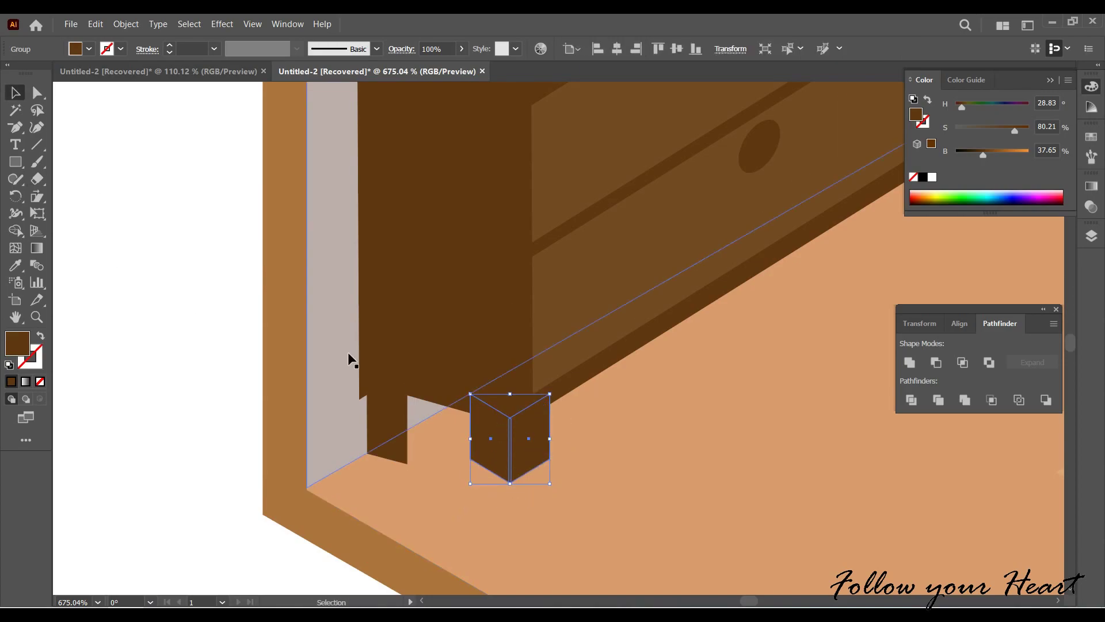
drag(510, 482, 511, 504)
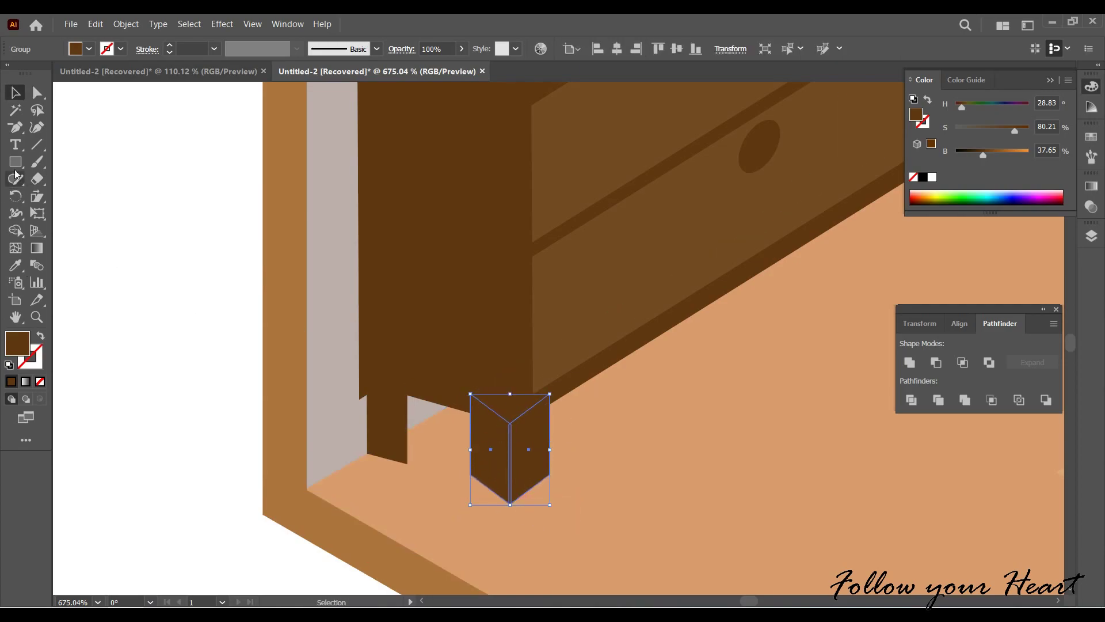
key(a)
click(510, 505)
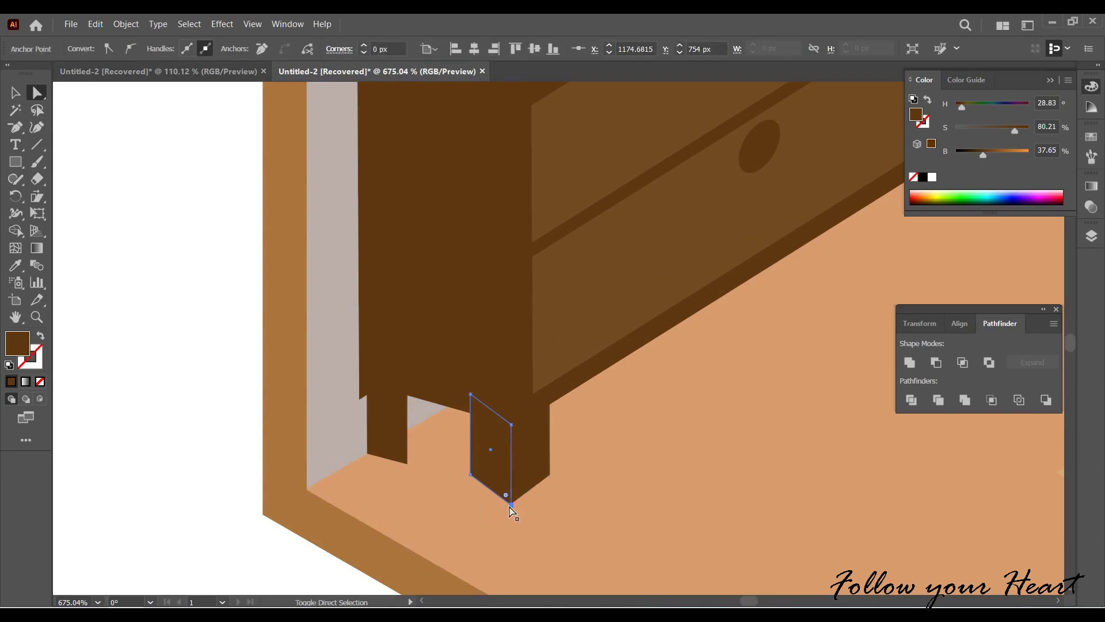
scroll(514, 505, up, 5)
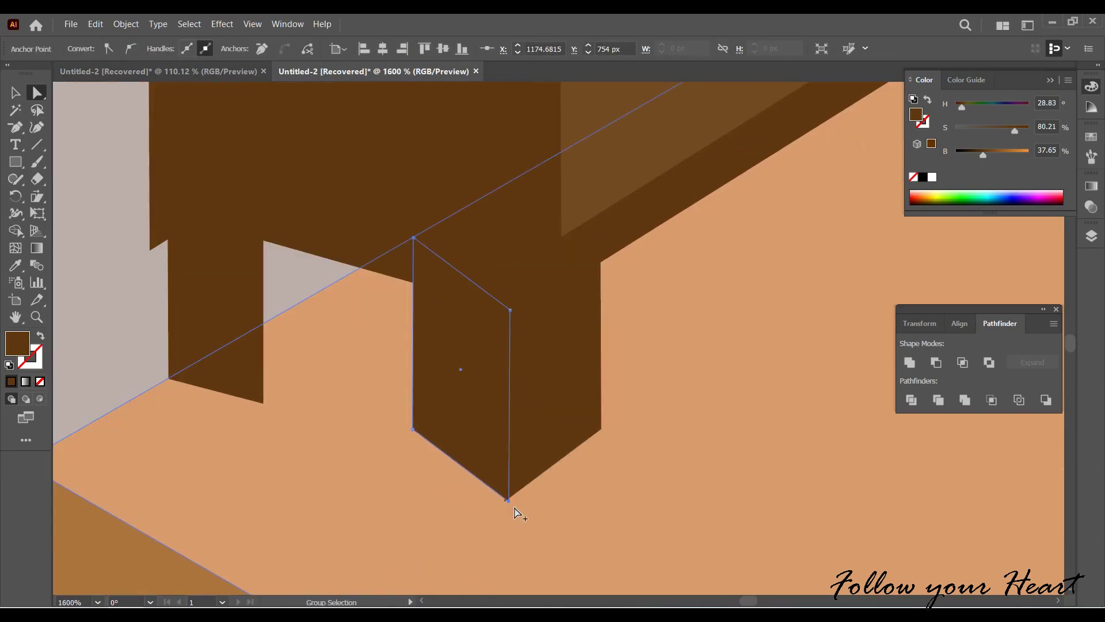
drag(504, 506, 503, 468)
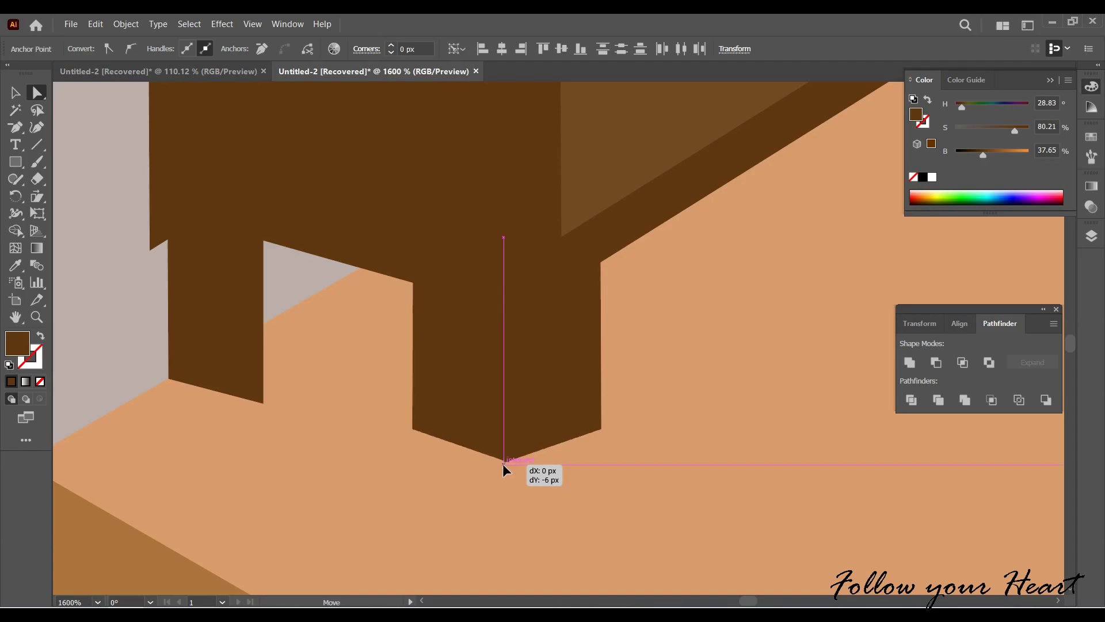
key(ctrl+0)
key(ctrl+shift+a)
scroll(621, 525, down, 2)
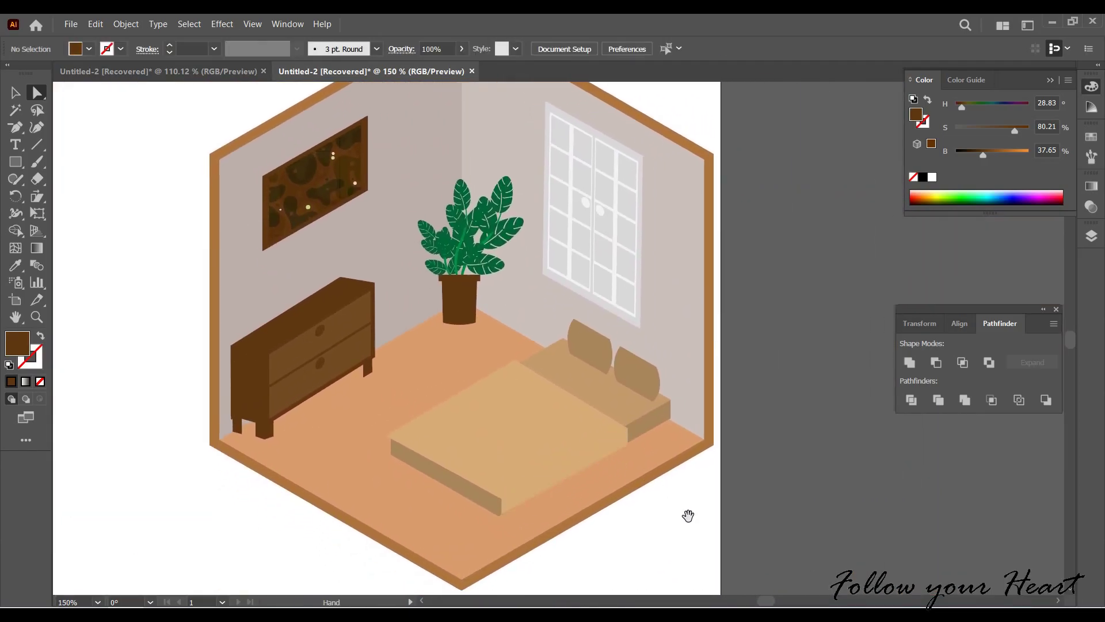
Draw a tall light grey rectangle and a small neck copy on the blank artboard.
scroll(420, 486, up, 5)
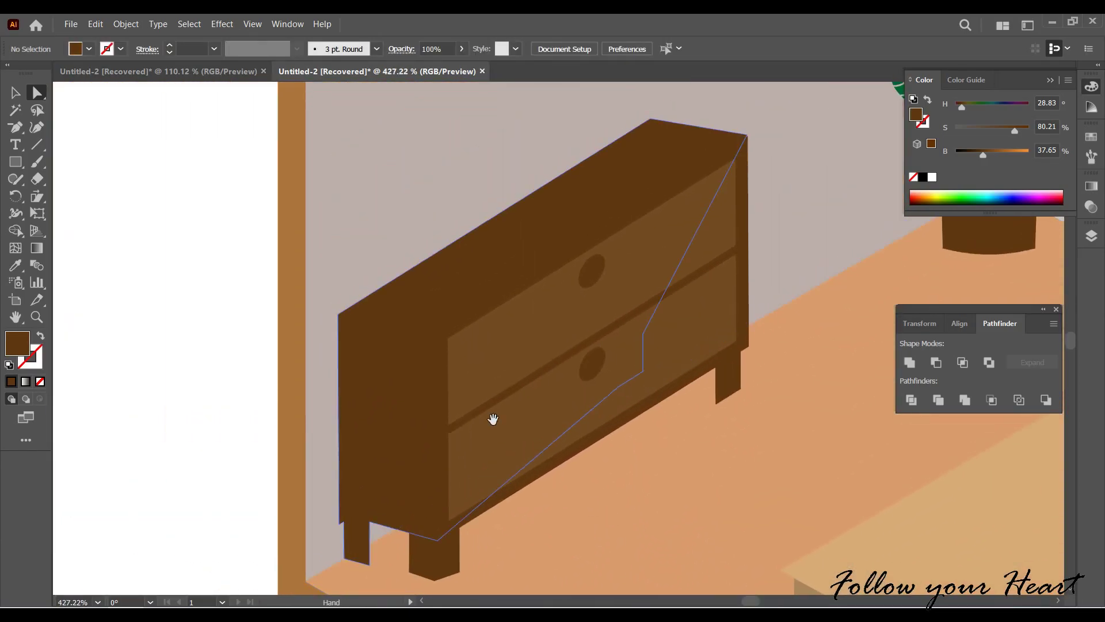
drag(491, 419, 797, 535)
key(m)
drag(272, 207, 351, 364)
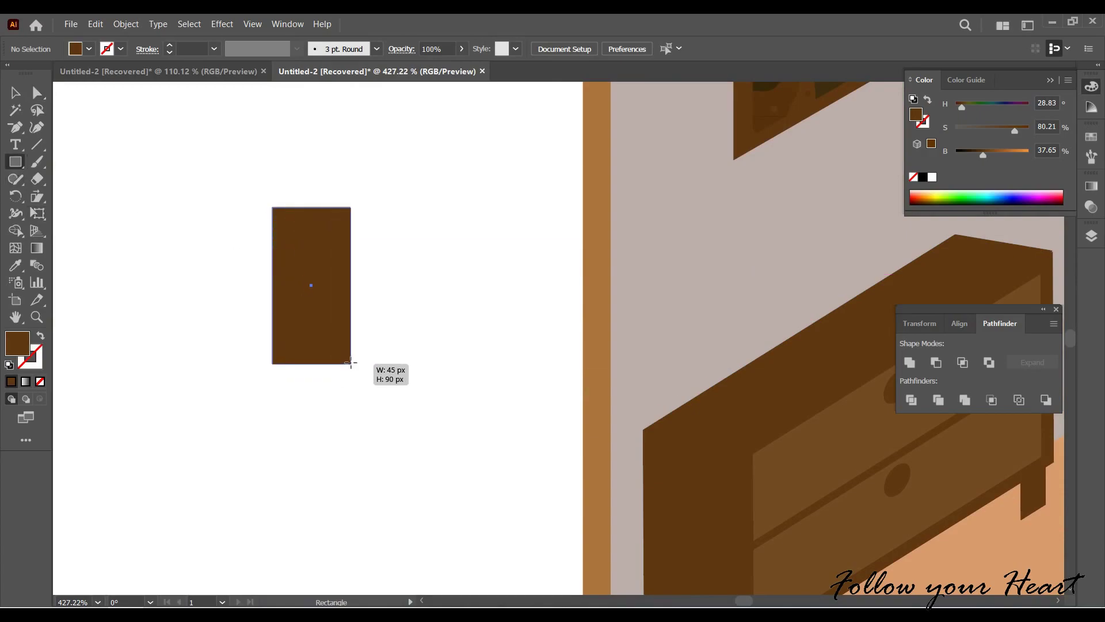
click(88, 51)
click(109, 117)
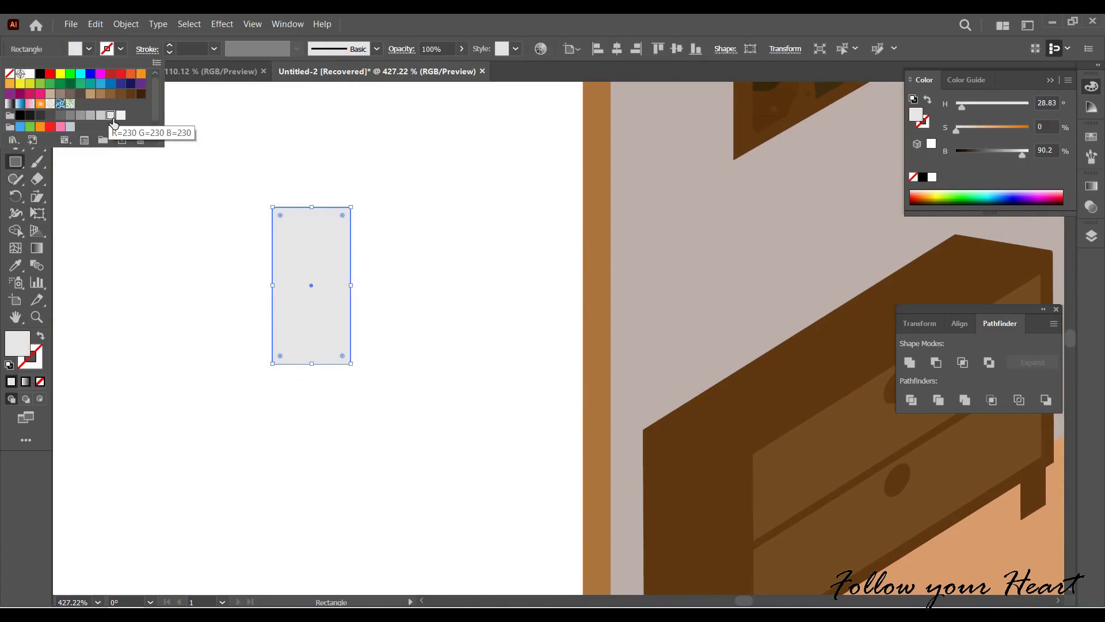
key(v)
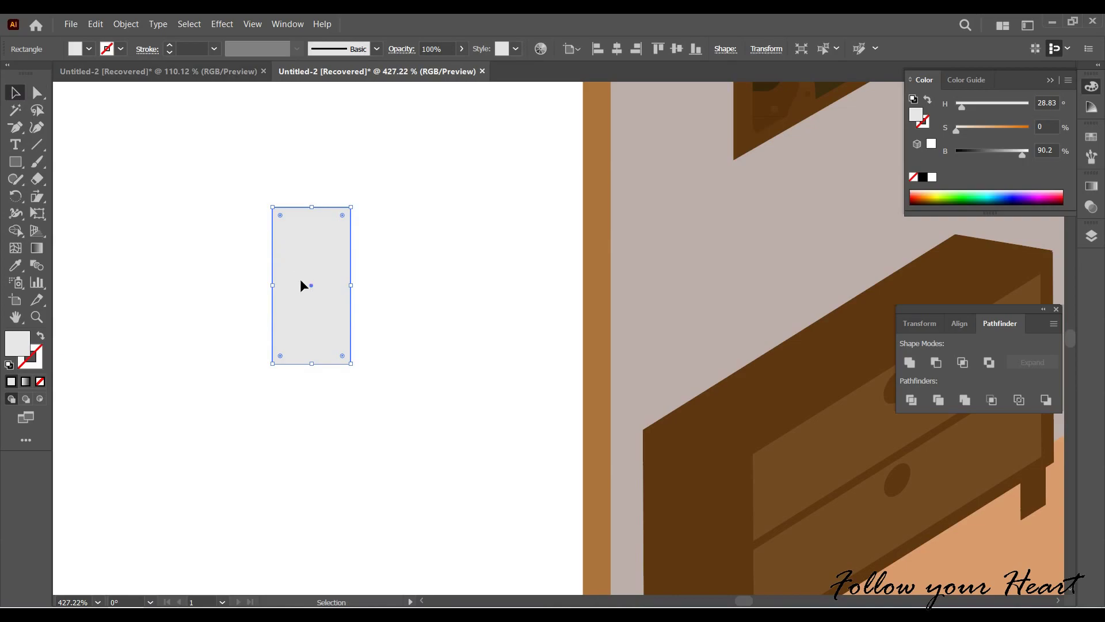
drag(303, 286, 396, 286)
mouse_move(365, 364)
mouse_down()
mouse_move(383, 267)
mouse_move(418, 230)
mouse_move(296, 207)
mouse_move(326, 193)
mouse_up()
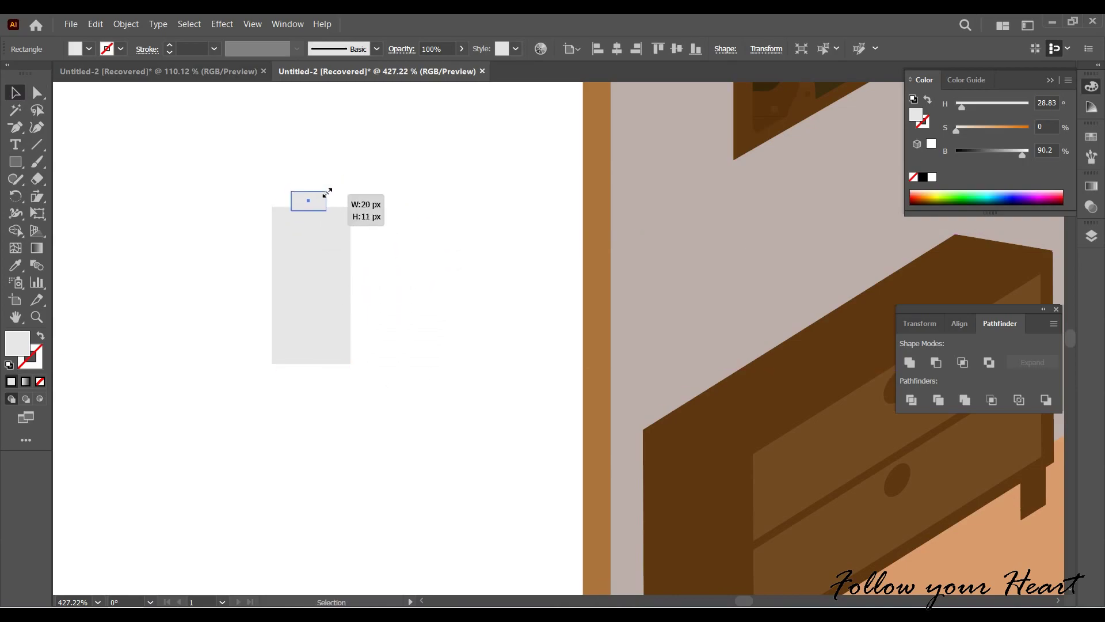
Select the bottle body and cap together and move them onto the dresser top.
click(279, 219)
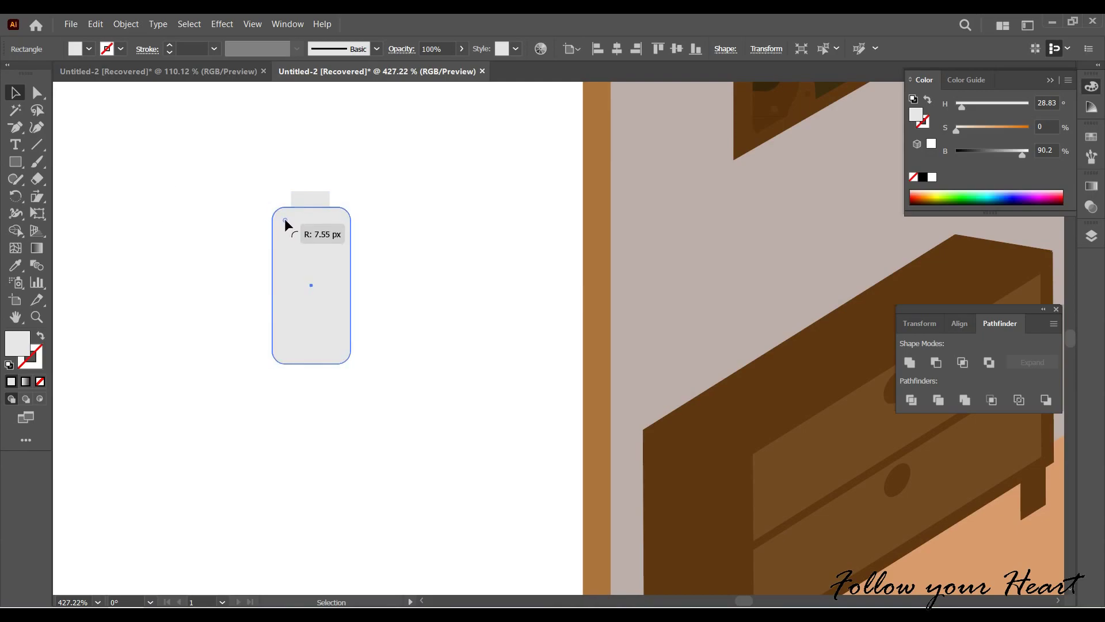
shift+click(311, 201)
click(420, 197)
click(302, 201)
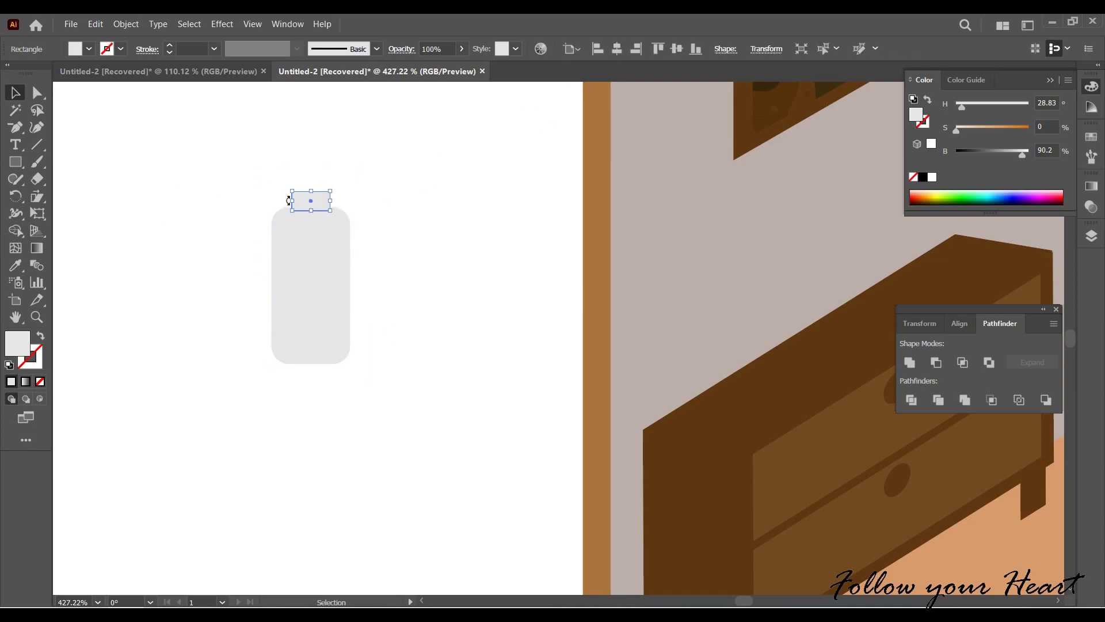
key(a)
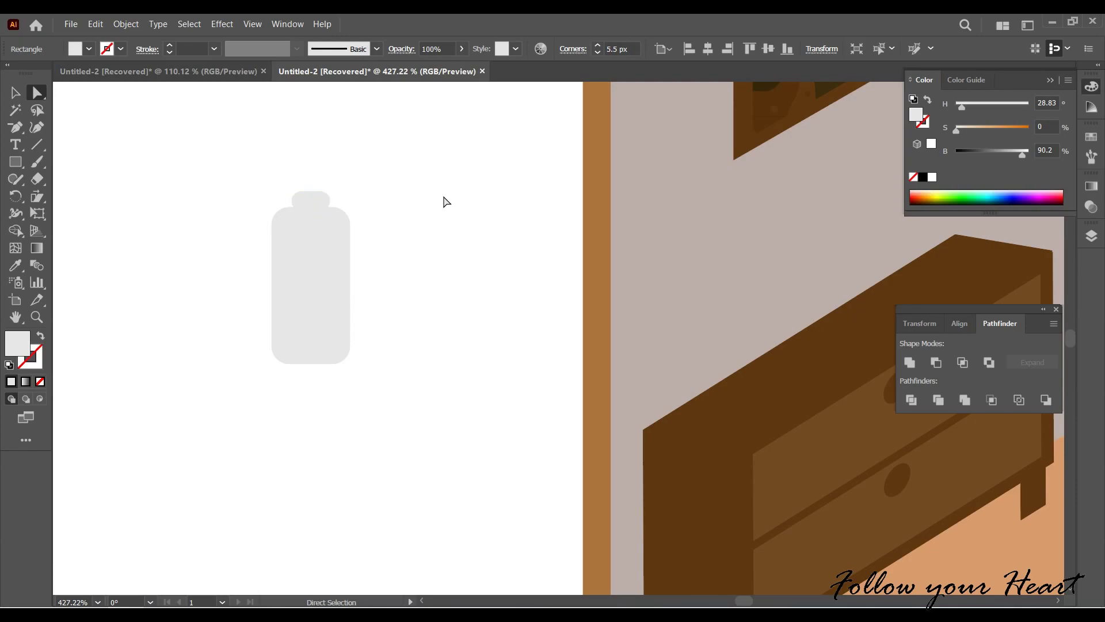
drag(229, 180, 377, 417)
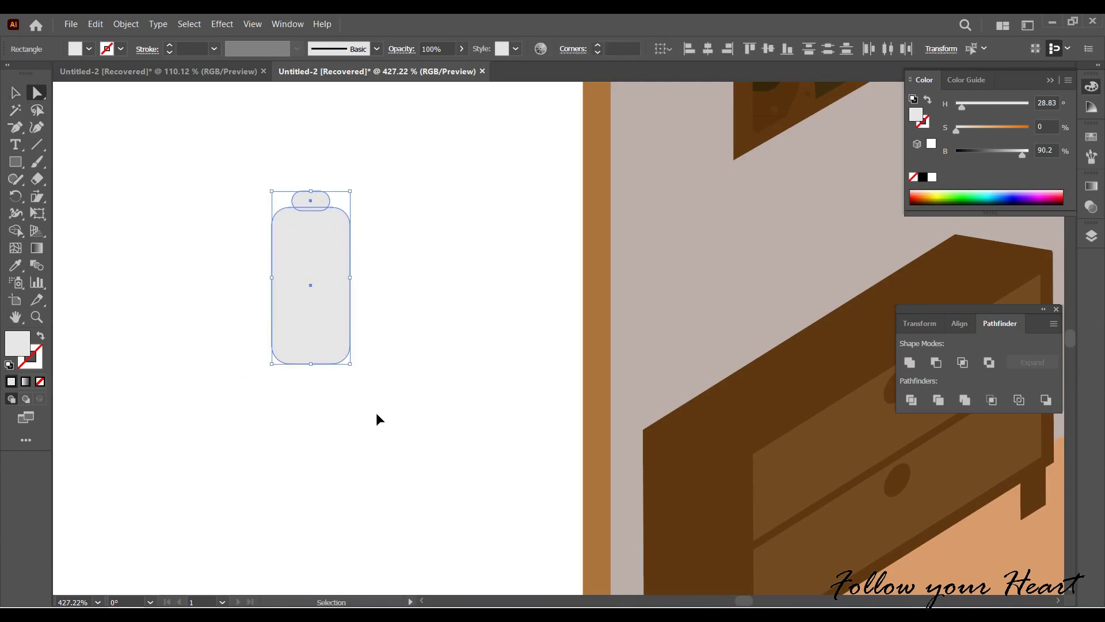
drag(340, 322, 909, 311)
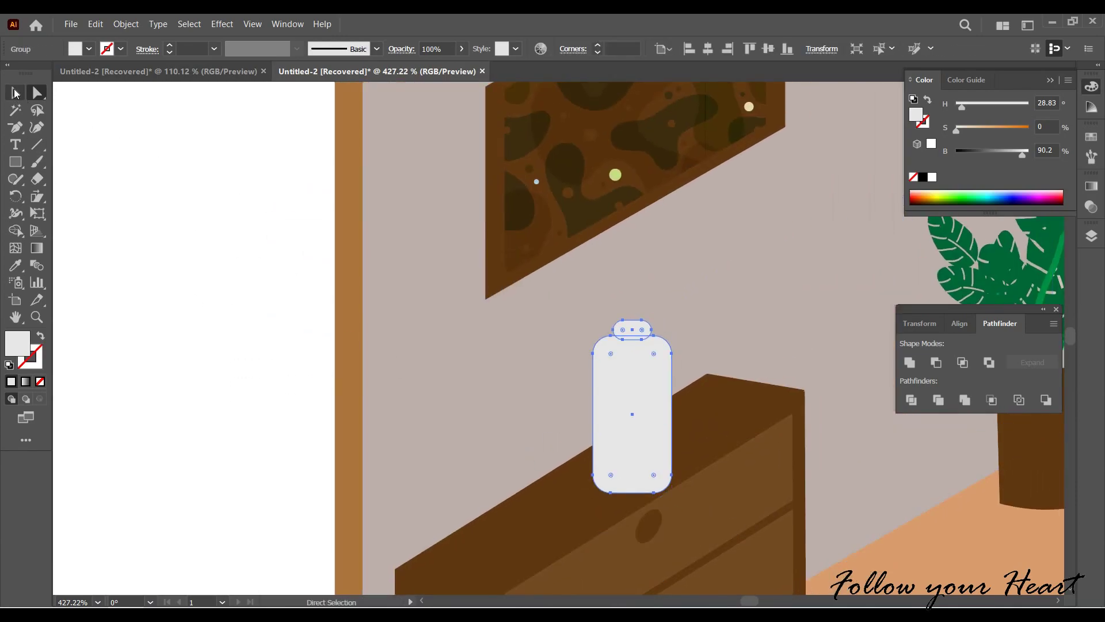
Scale the bottles down and set the wide one beside the slim one on the dresser.
click(15, 94)
drag(672, 493, 651, 449)
mouse_move(621, 395)
mouse_down()
mouse_move(689, 375)
mouse_move(639, 420)
mouse_move(646, 395)
mouse_up()
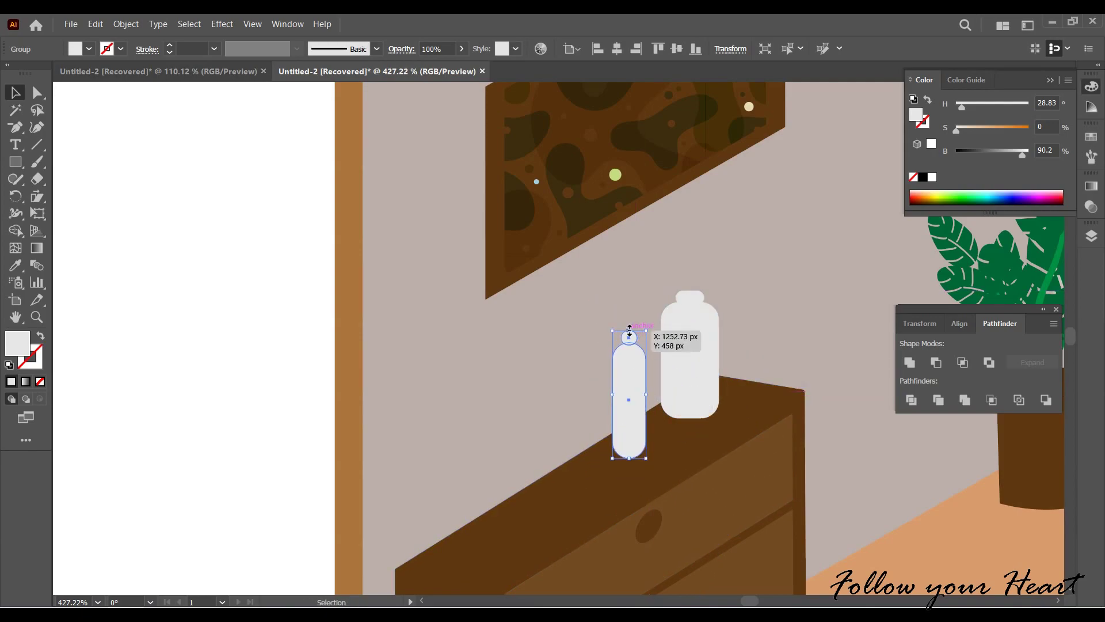
mouse_move(630, 330)
mouse_down()
mouse_move(647, 374)
mouse_move(701, 371)
mouse_up()
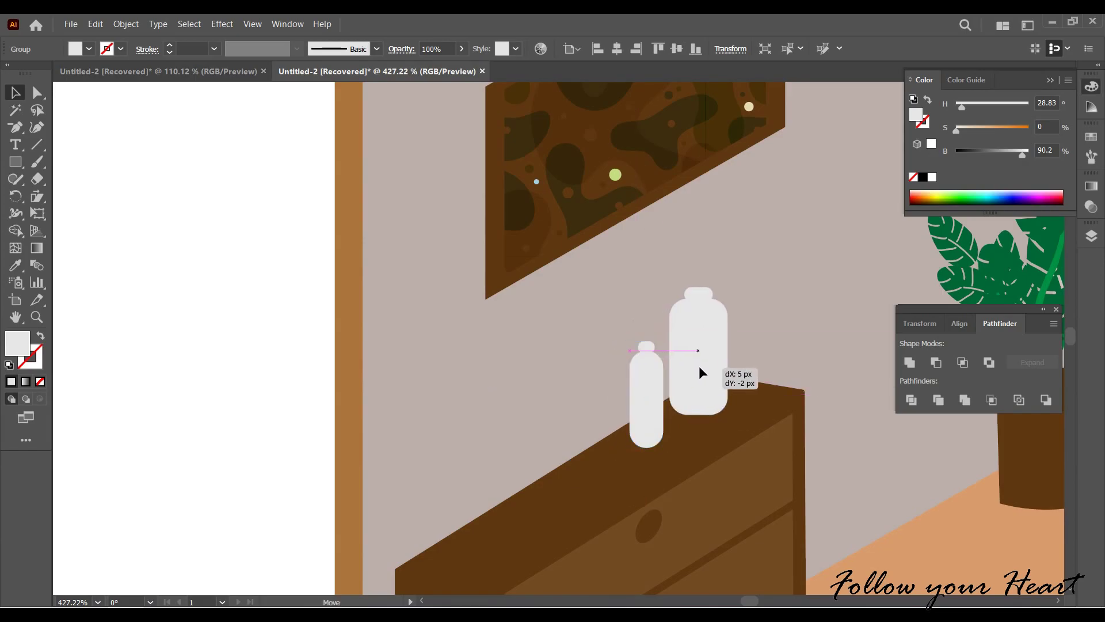
click(323, 431)
scroll(464, 343, down, 5)
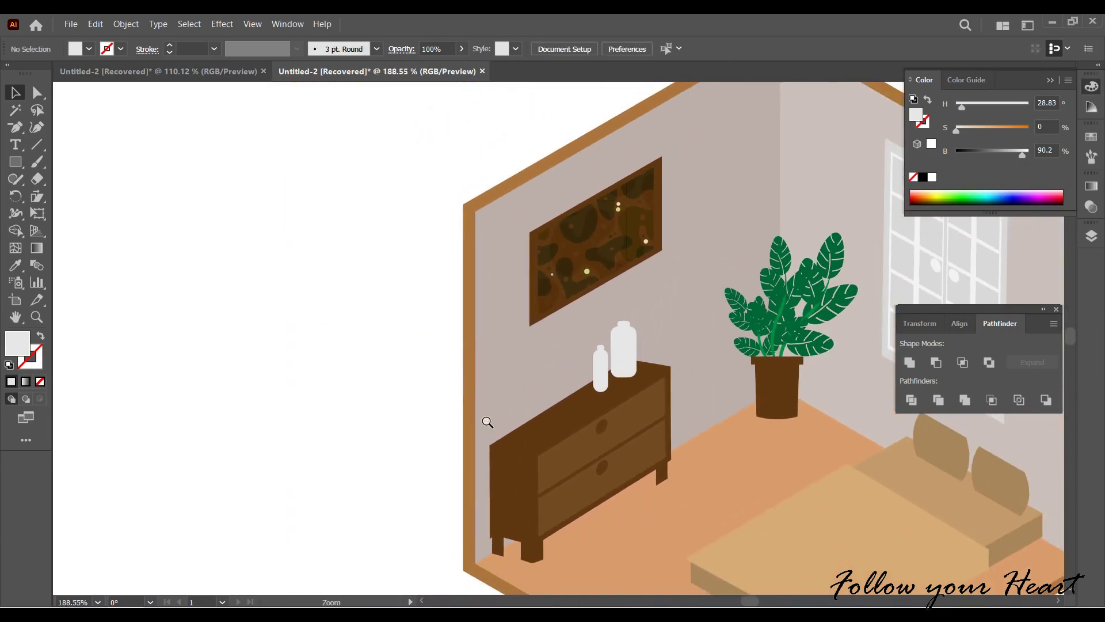
drag(588, 442, 625, 432)
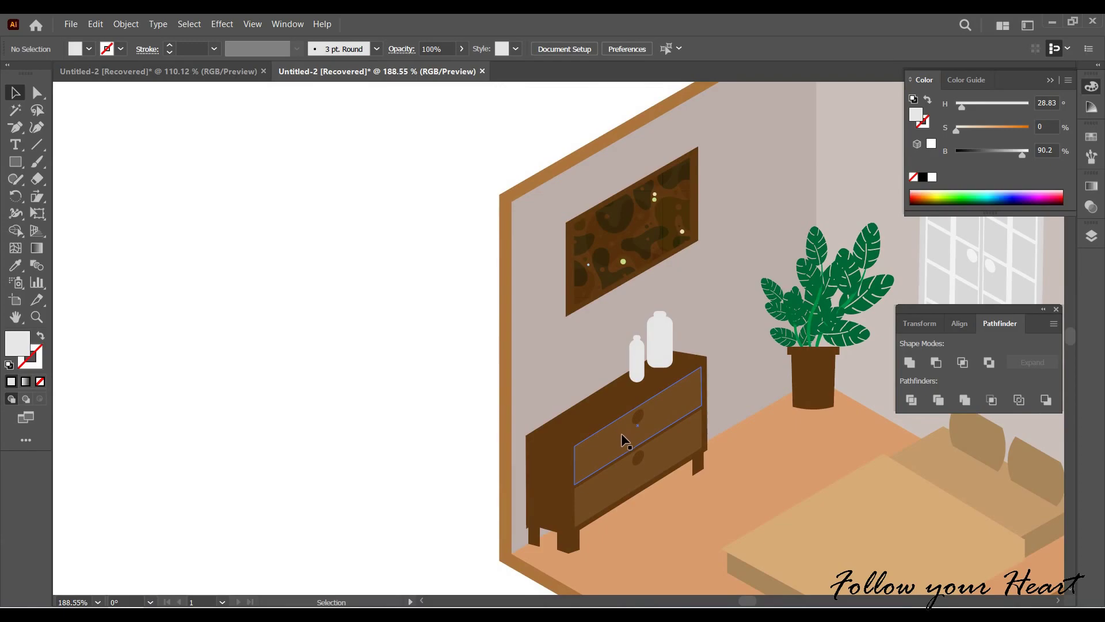
drag(470, 375, 420, 362)
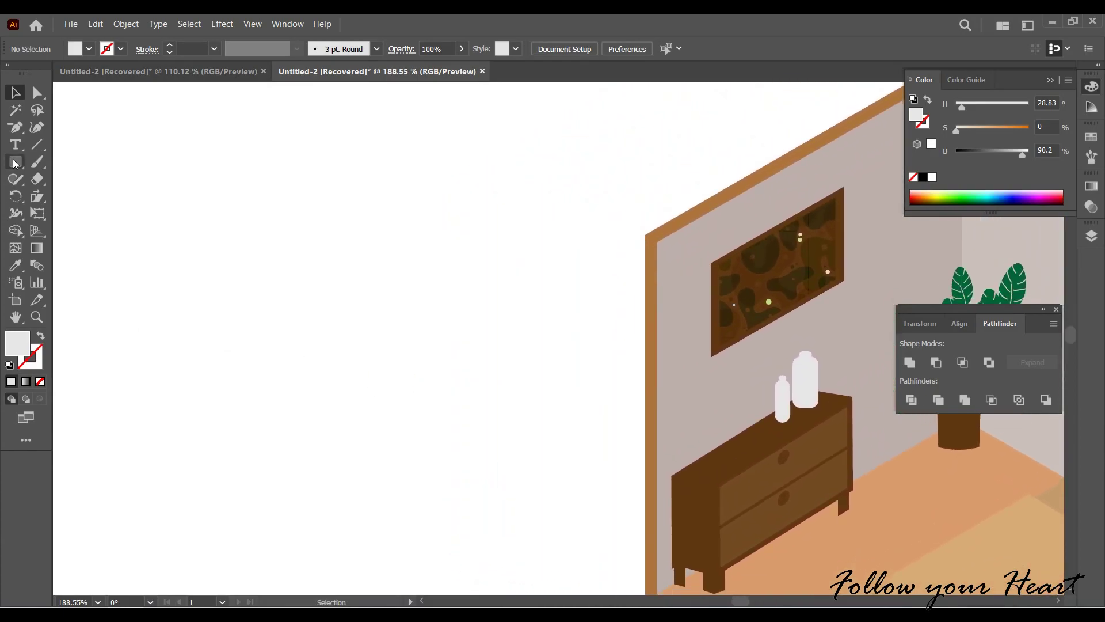
Draw a frame rectangle with a smaller rectangle inside it.
click(16, 163)
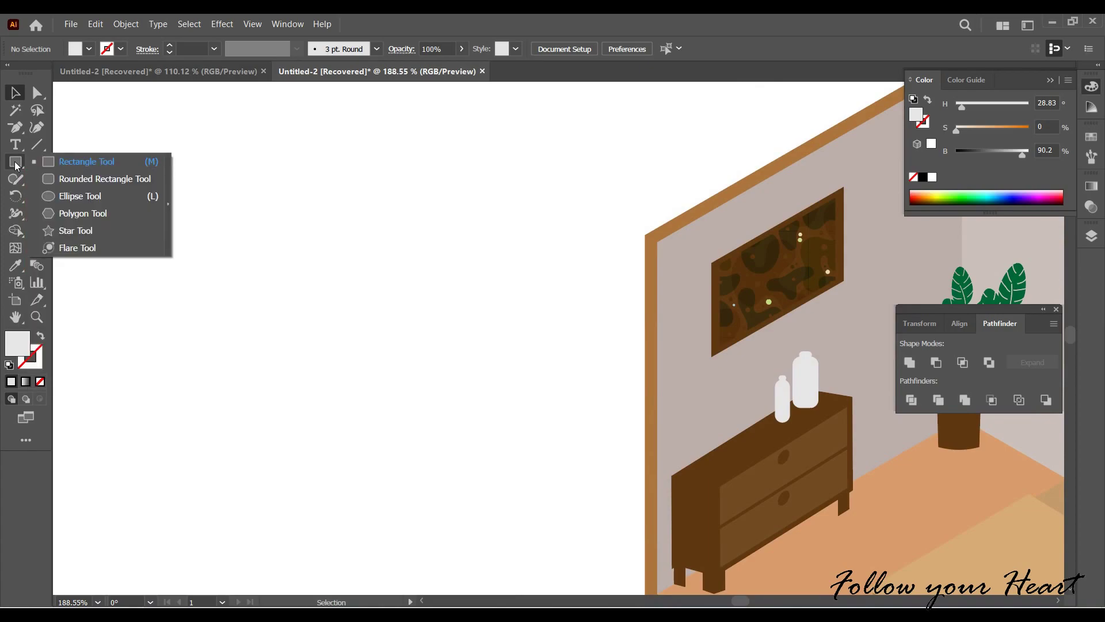
click(86, 161)
drag(408, 340, 464, 413)
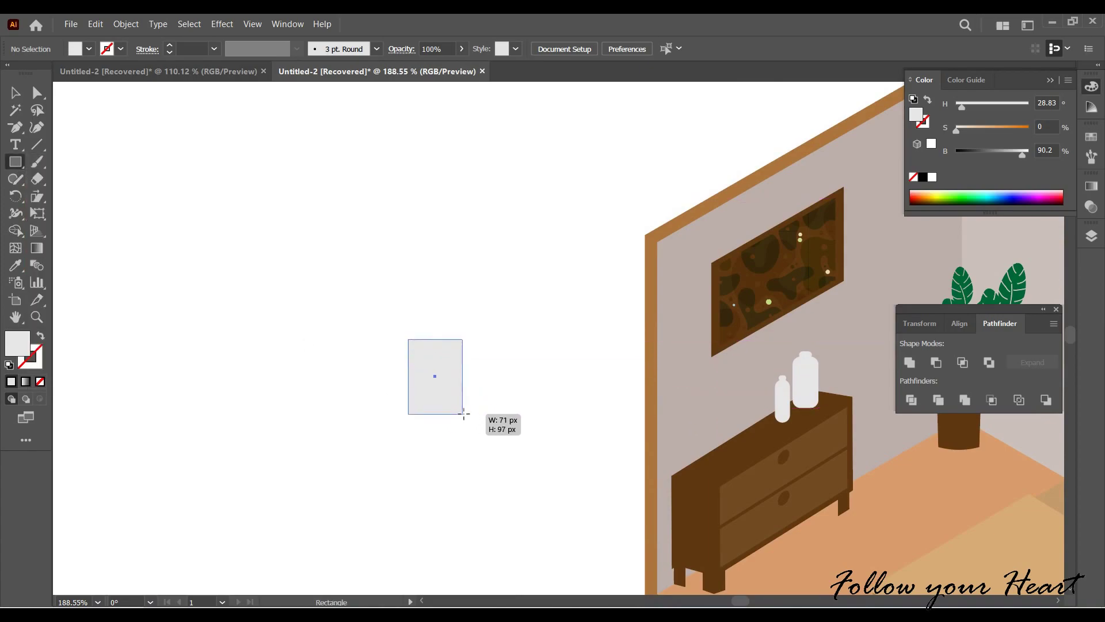
scroll(464, 413, up, 5)
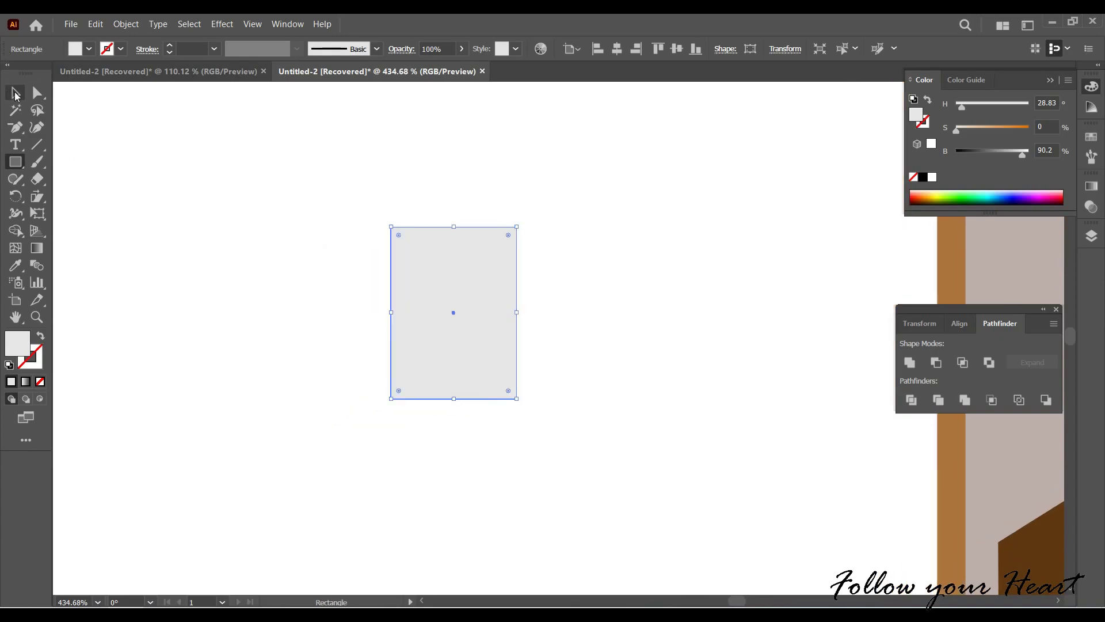
click(16, 93)
drag(516, 398, 504, 381)
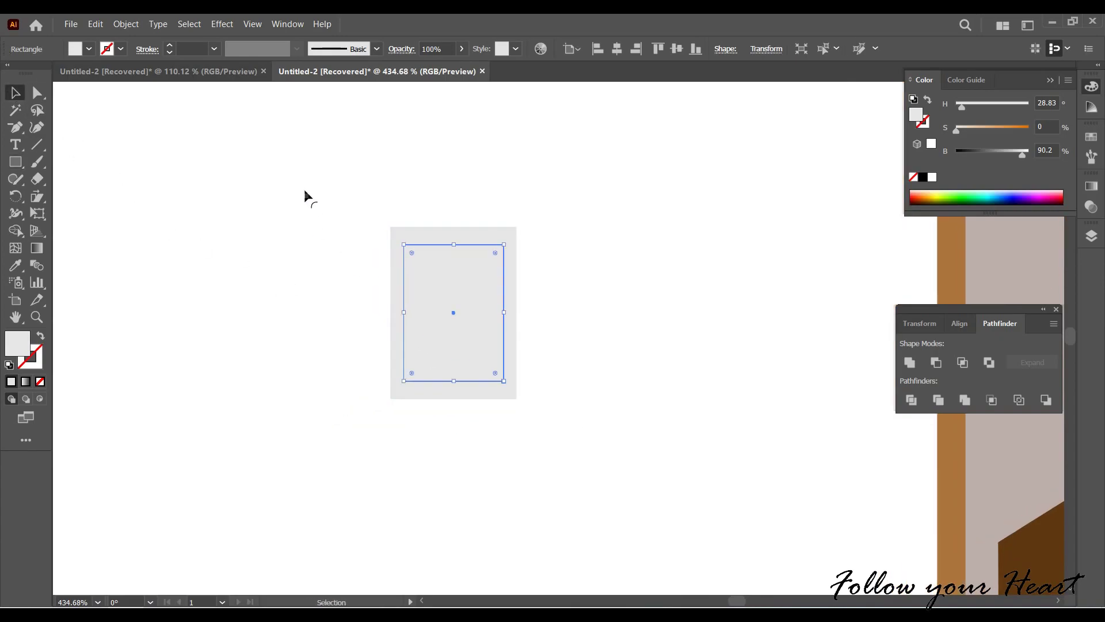
Fill the outer rectangle dark brown and the inner rectangle tan.
click(399, 232)
click(89, 49)
click(131, 95)
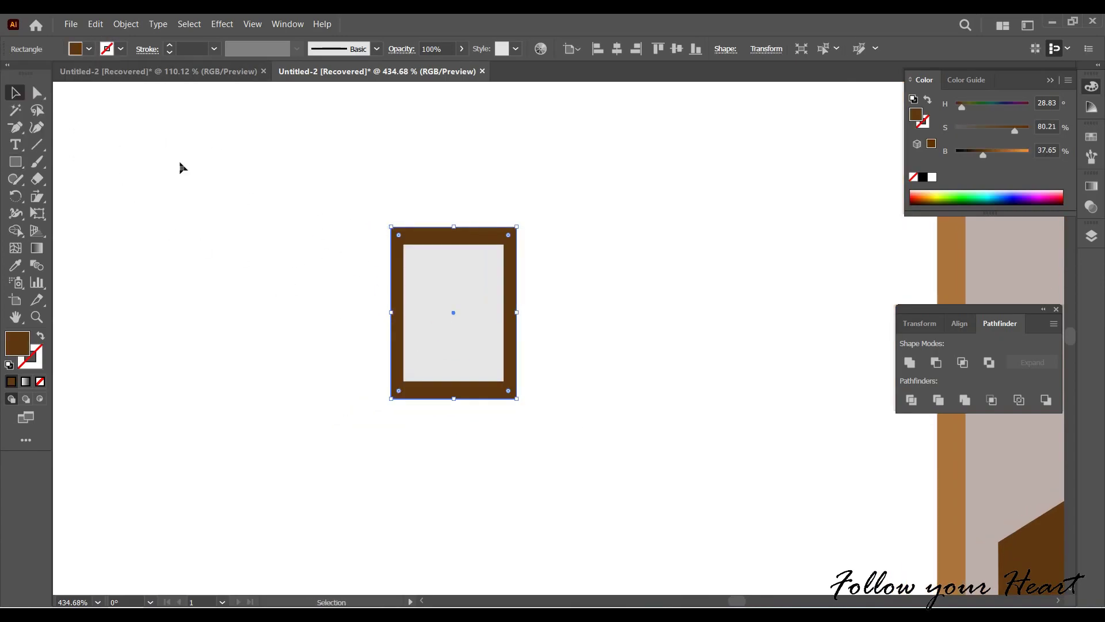
click(476, 314)
click(90, 49)
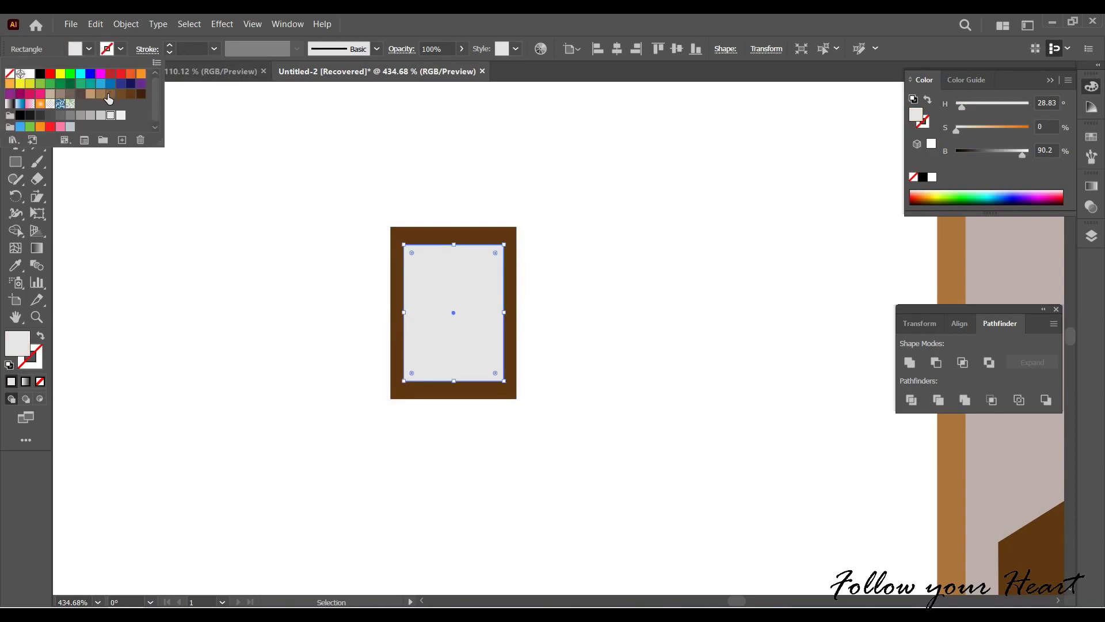
click(89, 94)
Group both rectangles into one frame and move it onto the dresser.
drag(321, 358, 474, 459)
drag(337, 178, 612, 456)
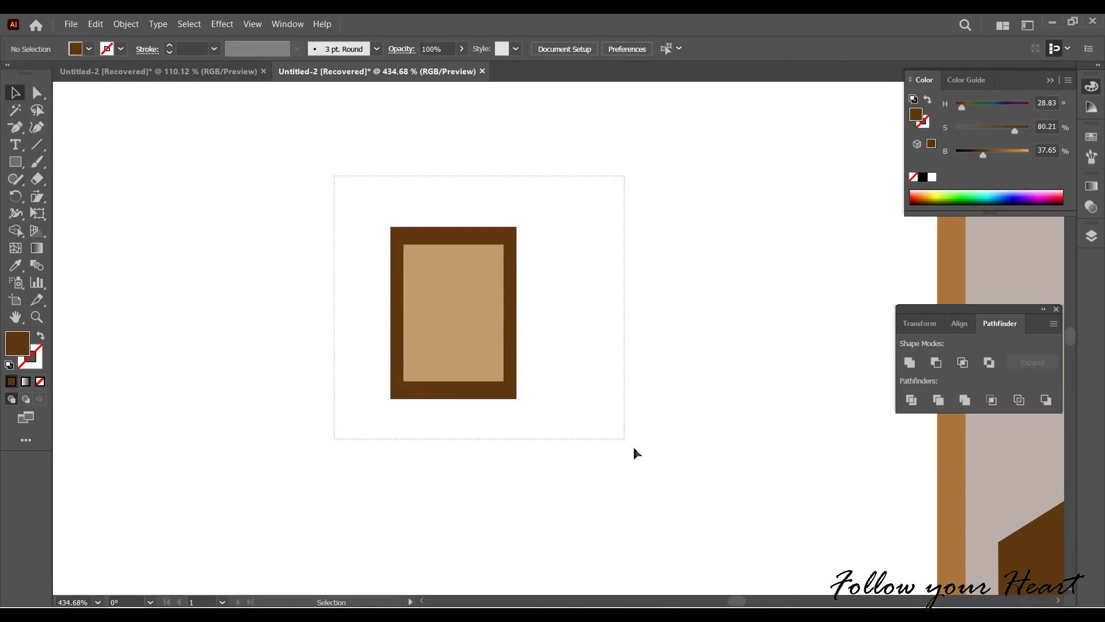
key(ctrl+g)
scroll(299, 459, right, 5)
mouse_move(218, 333)
mouse_down()
mouse_move(266, 377)
mouse_move(875, 471)
mouse_up()
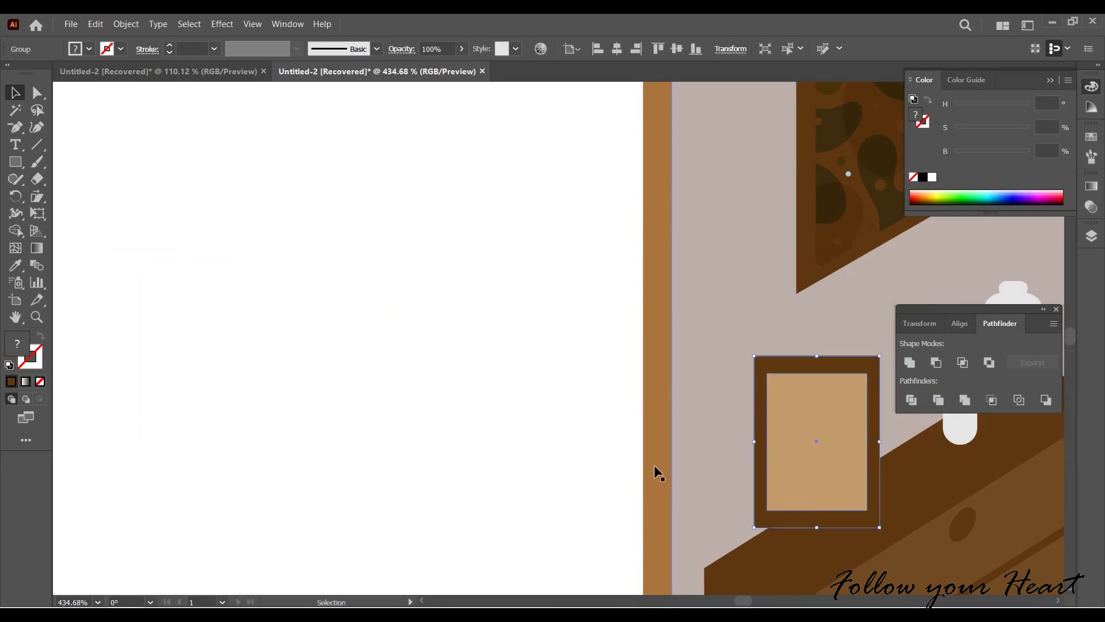
Darken the frame's brown border, shrink the frame, and move it right along the dresser.
scroll(654, 464, right, 8)
double_click(349, 294)
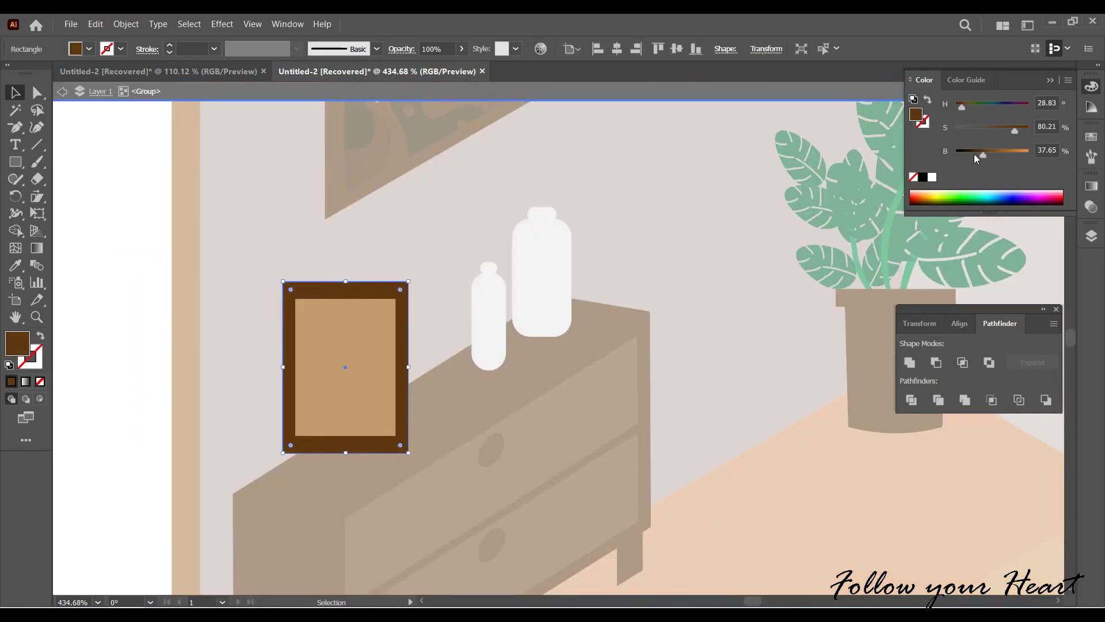
drag(978, 155, 976, 155)
key(Escape)
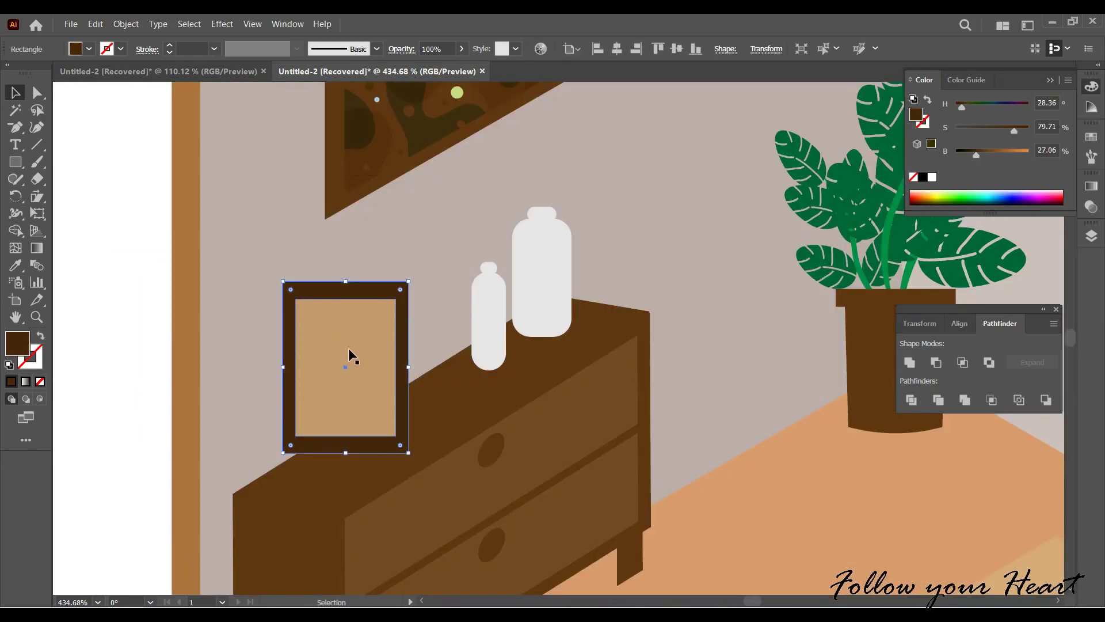
click(365, 383)
drag(409, 282, 406, 333)
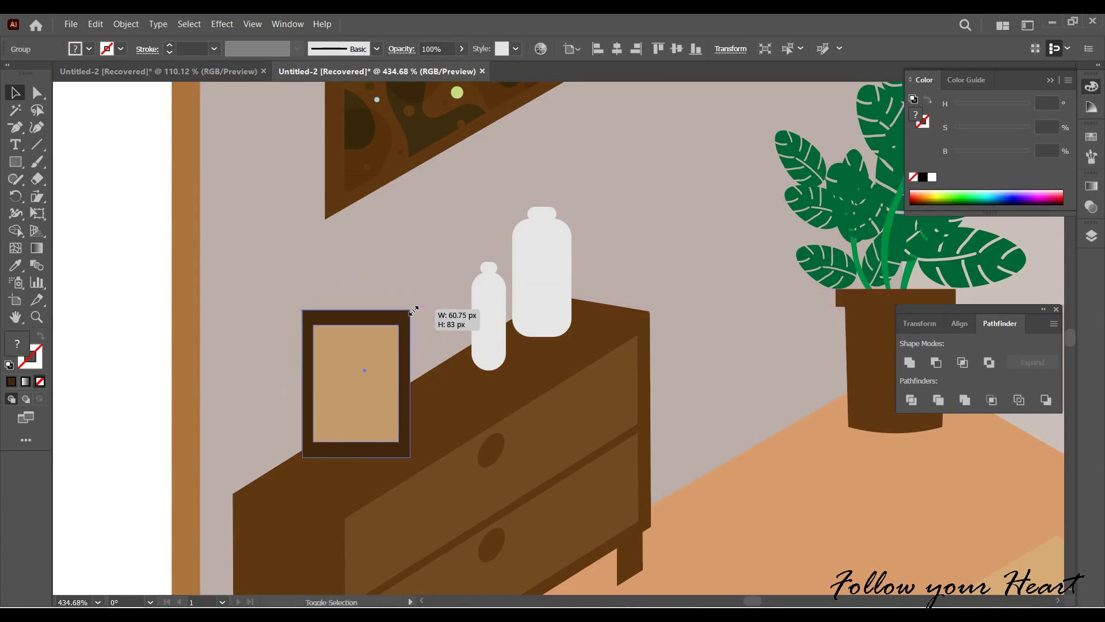
drag(384, 406, 418, 406)
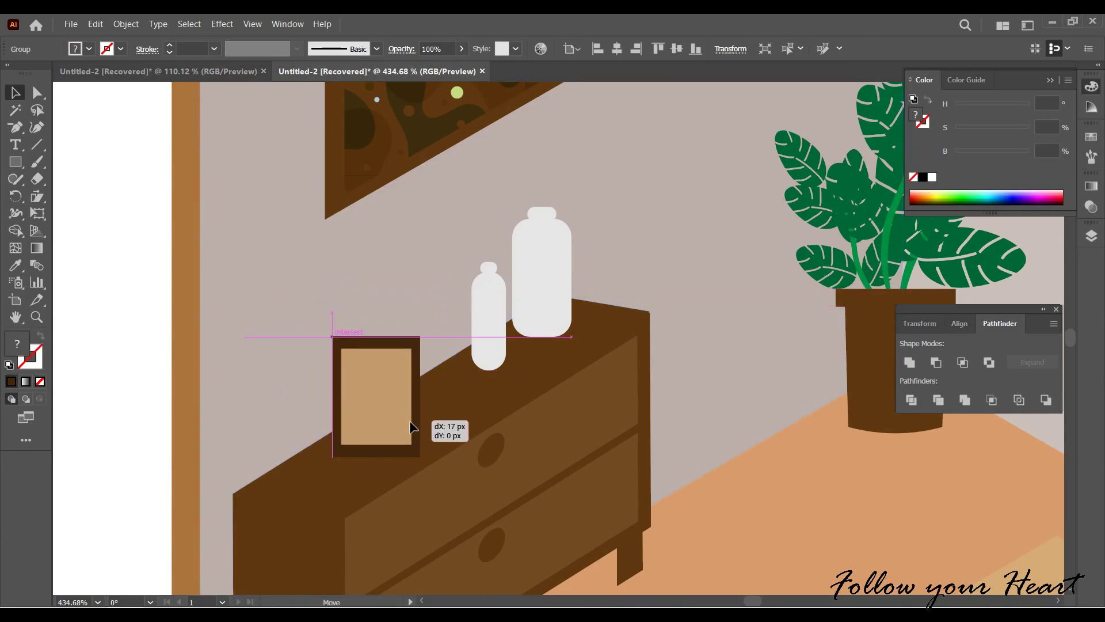
Shear the frame so it slants with the isometric perspective.
drag(37, 197, 68, 213)
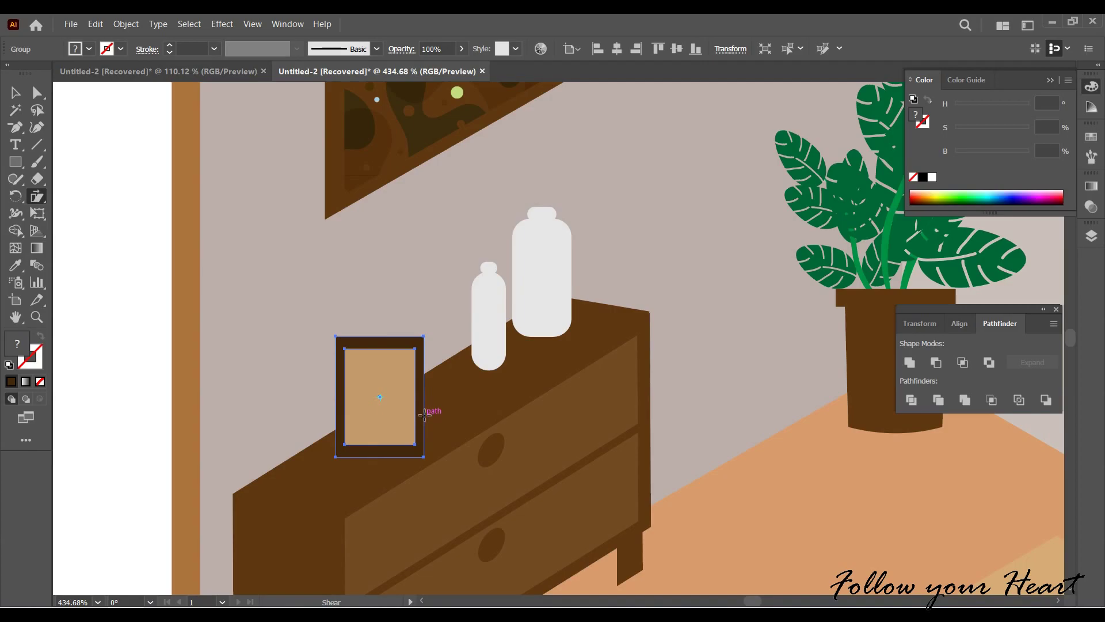
drag(424, 415, 413, 399)
click(19, 102)
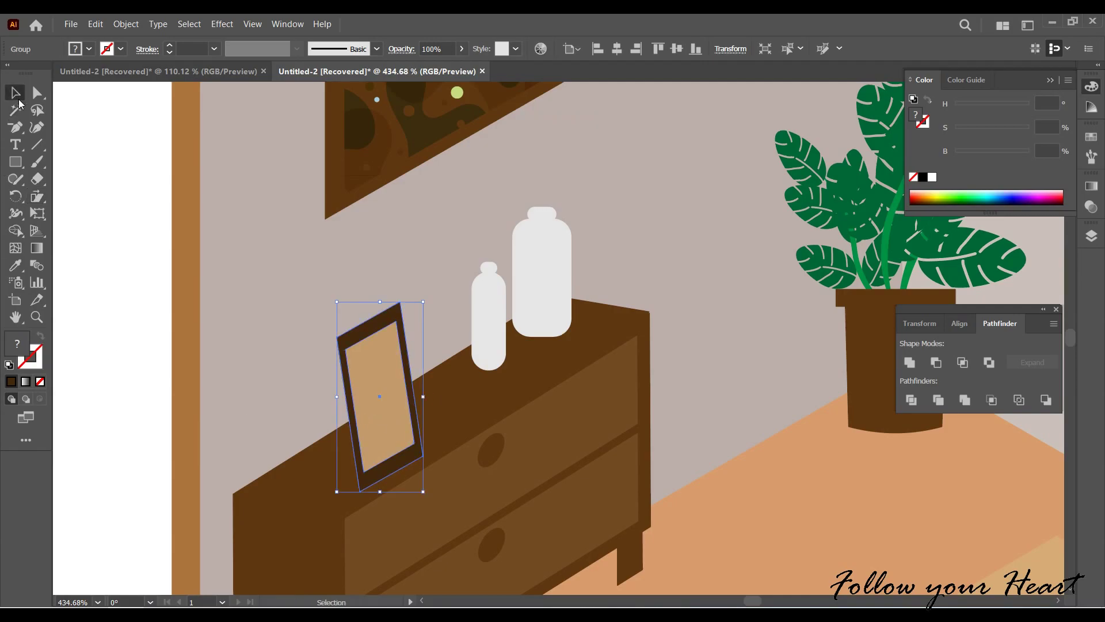
click(222, 423)
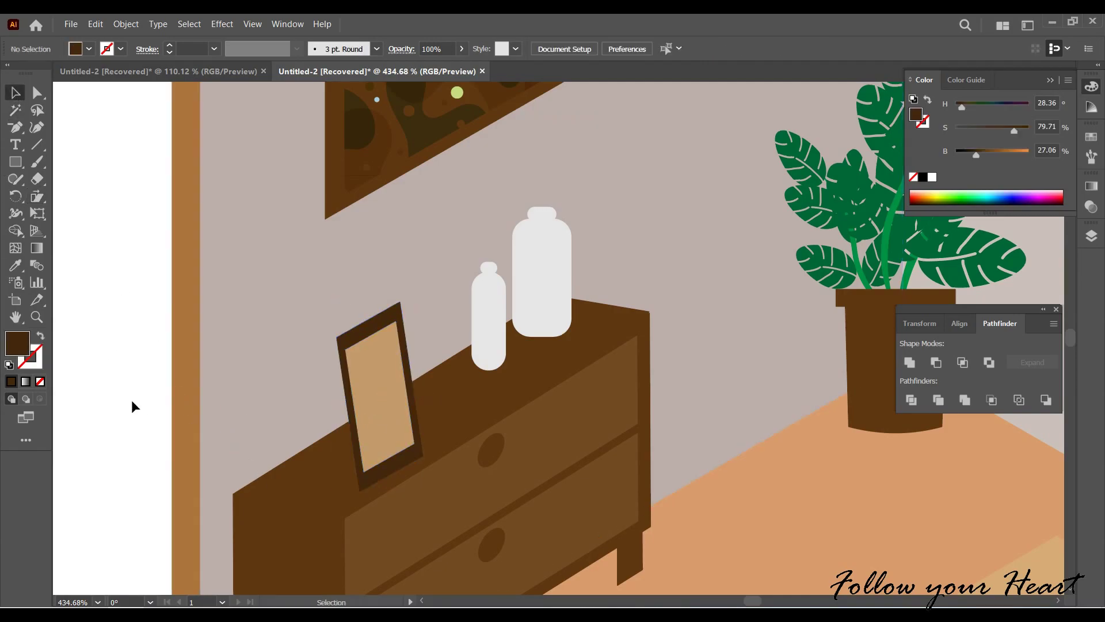
drag(133, 404, 244, 442)
alt+scroll(369, 420, up, 3)
scroll(350, 380, down, 2)
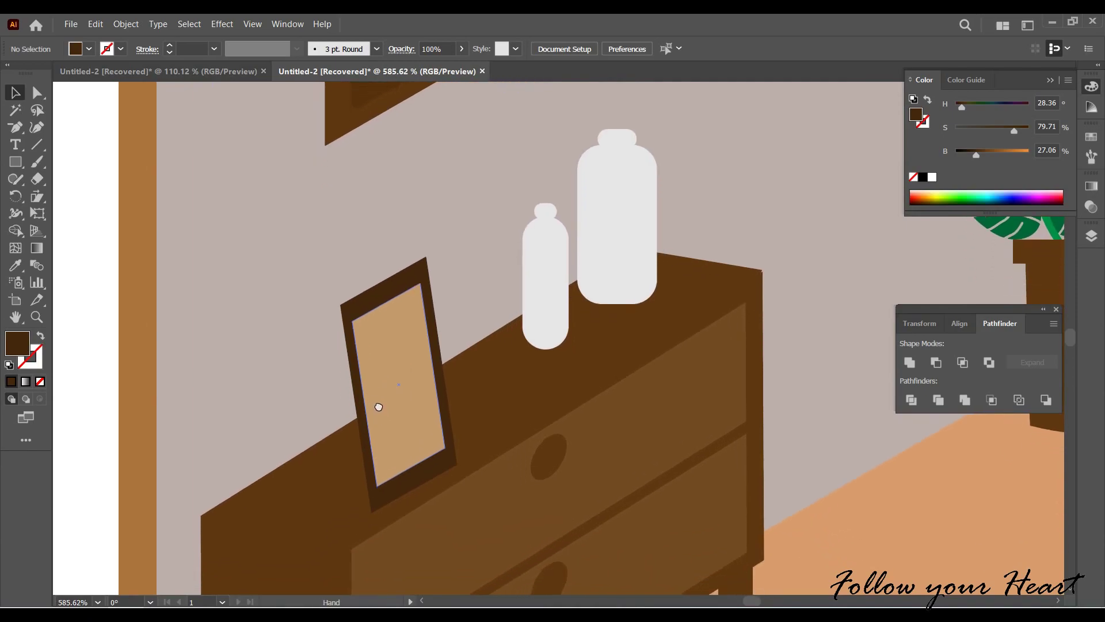
scroll(322, 411, down, 1)
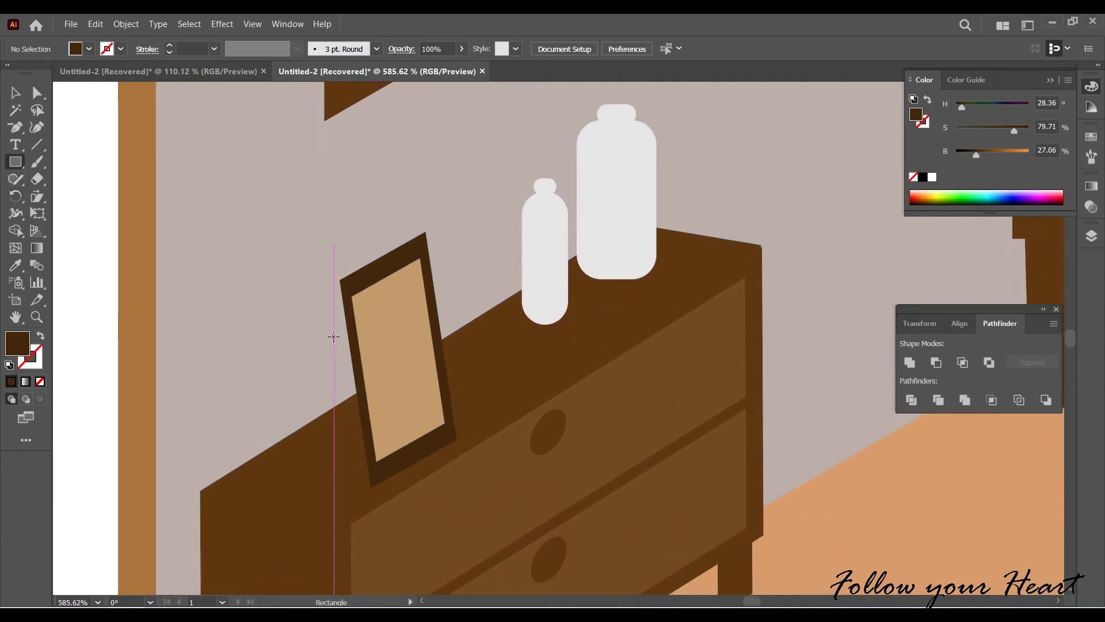
Draw a narrow dark rectangle, shear it into a stand, and place it behind the frame.
drag(334, 340, 357, 459)
key(v)
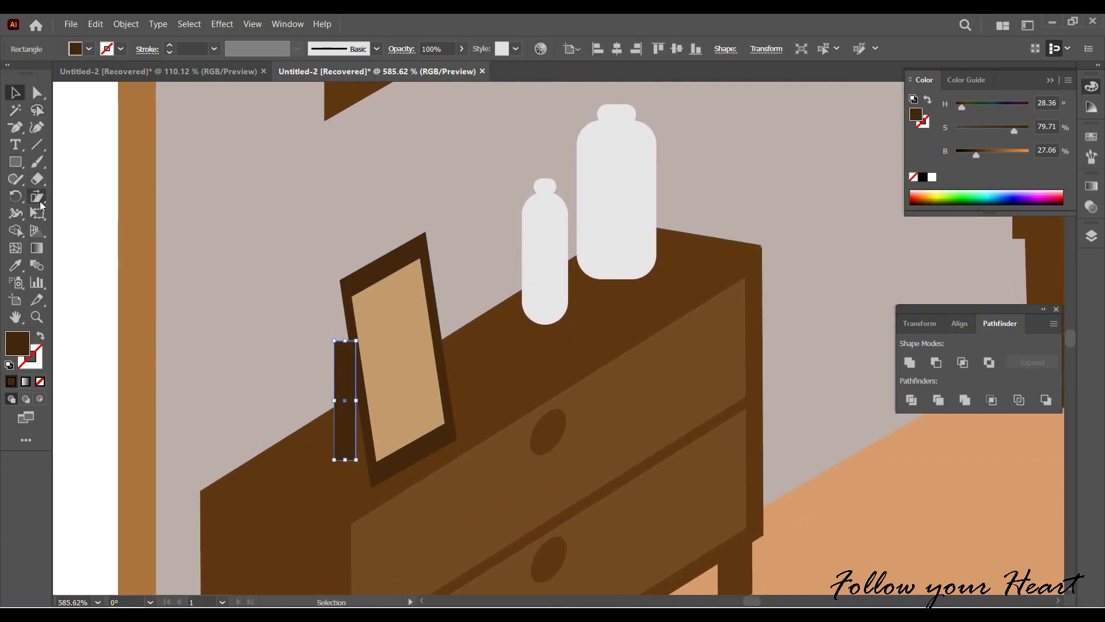
click(38, 198)
drag(358, 341, 372, 326)
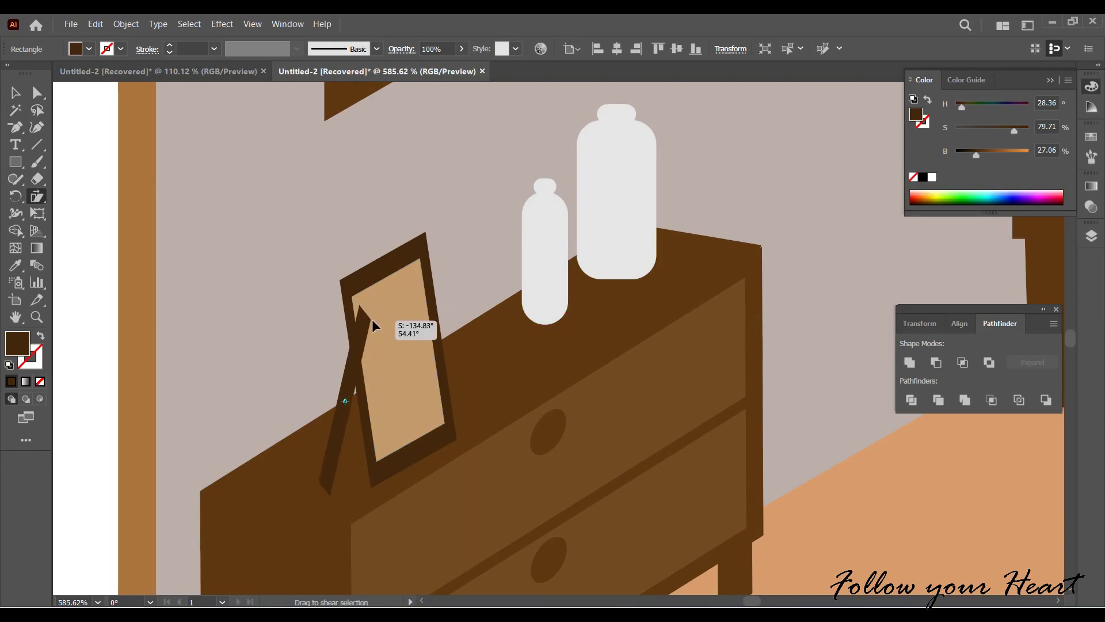
drag(372, 319, 375, 313)
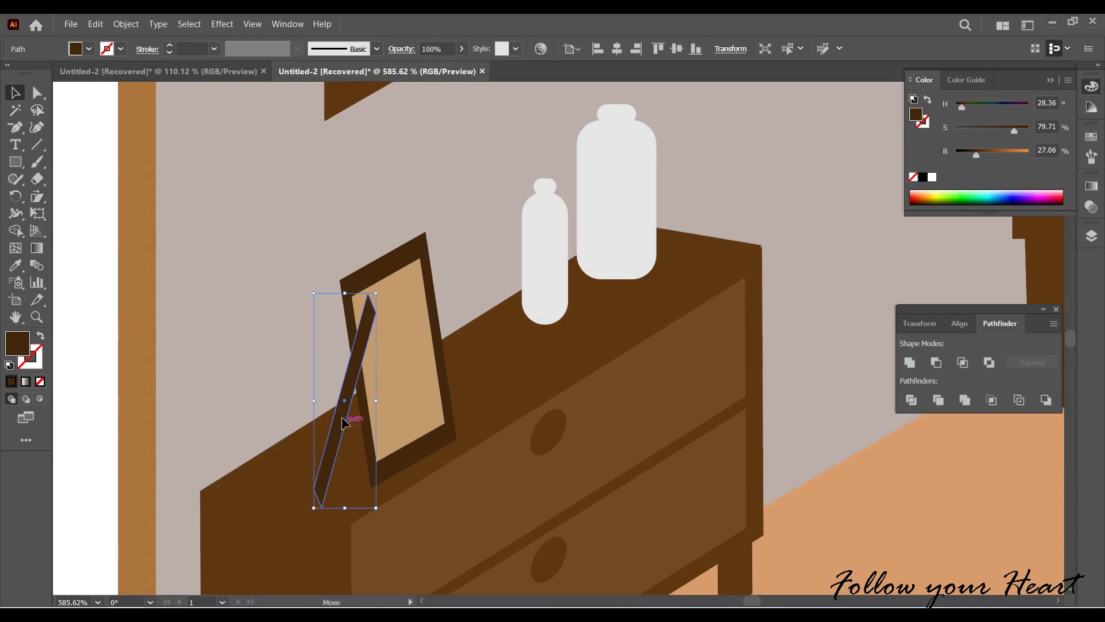
drag(345, 403, 368, 385)
Bring the frame group to the front so it sits over the stand.
click(449, 403)
right_click(442, 394)
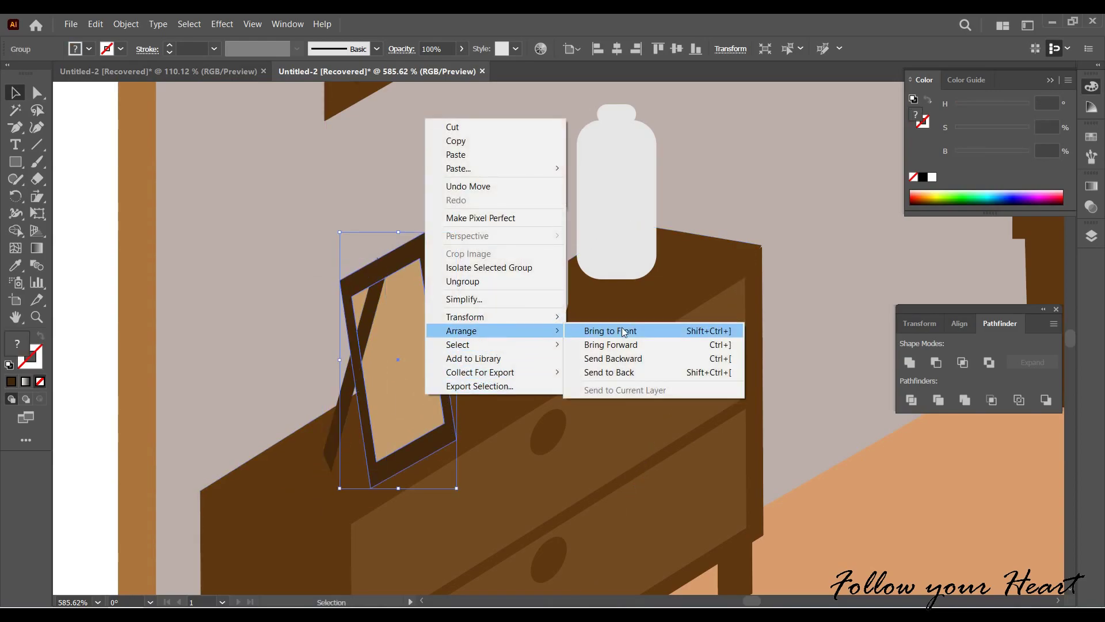
click(624, 332)
click(628, 406)
scroll(710, 441, down, 3)
scroll(693, 458, down, 2)
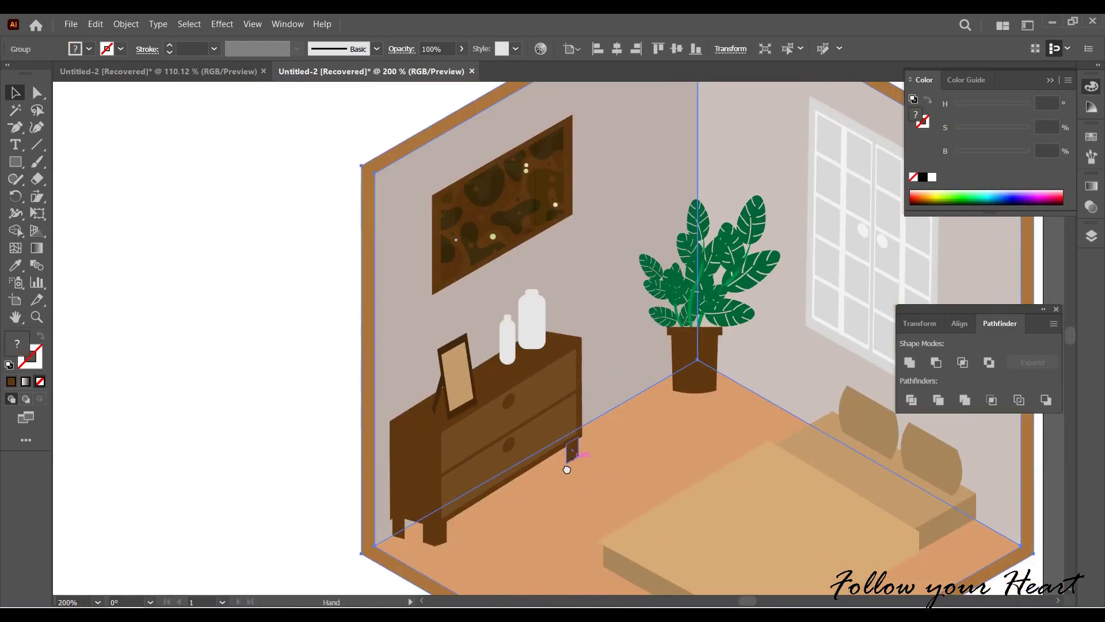
scroll(530, 443, down, 1)
Ungroup the room artwork and select the floor shape.
click(379, 444)
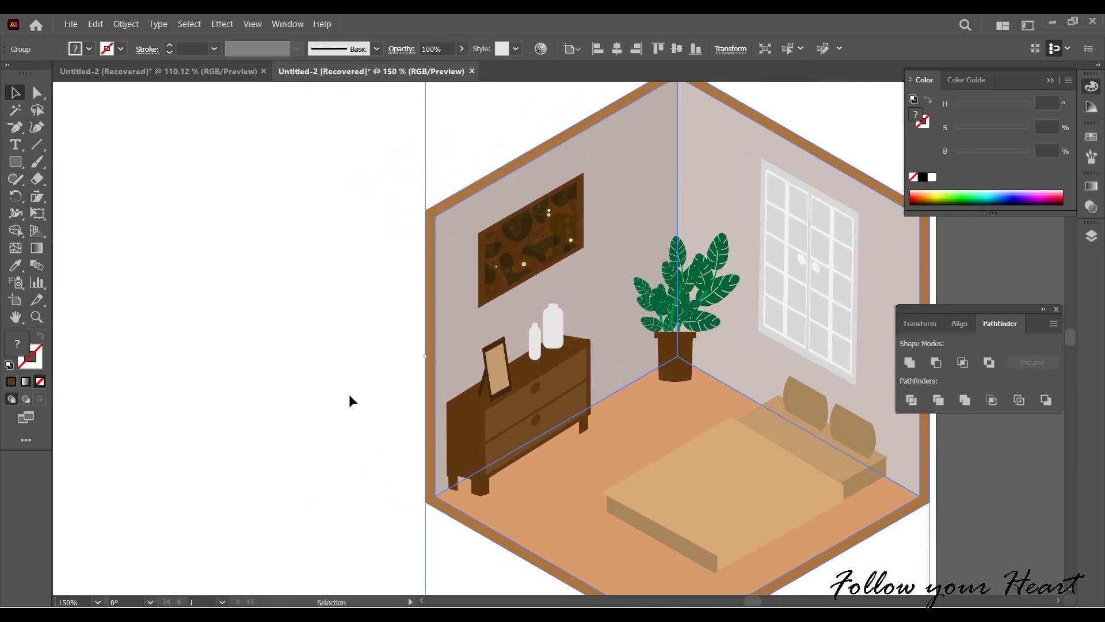
drag(409, 364, 227, 288)
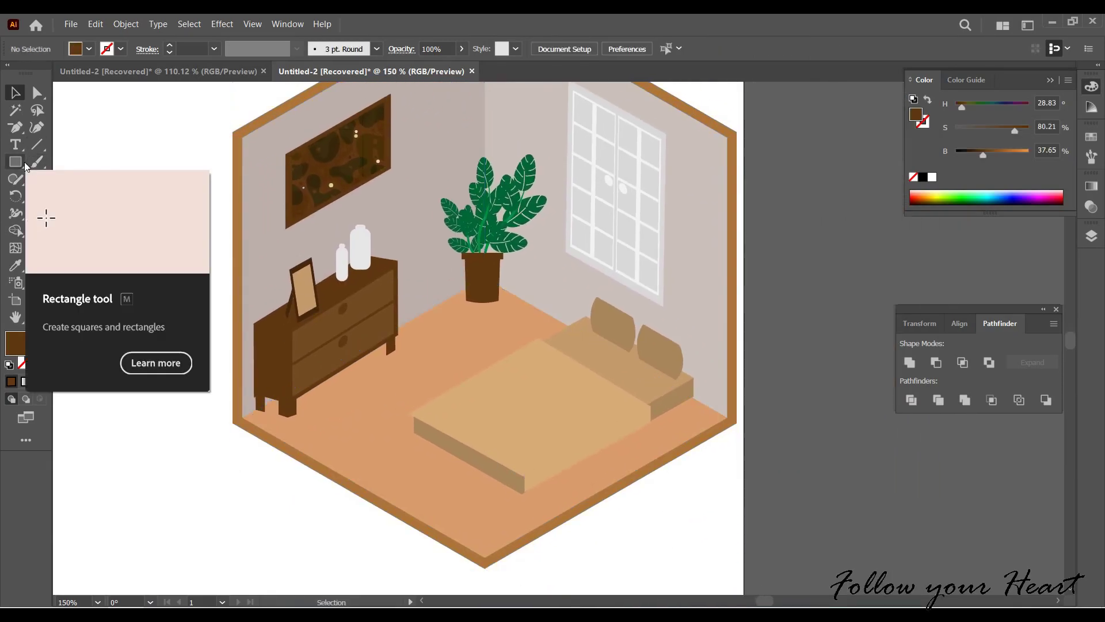
drag(345, 455, 612, 395)
right_click(627, 384)
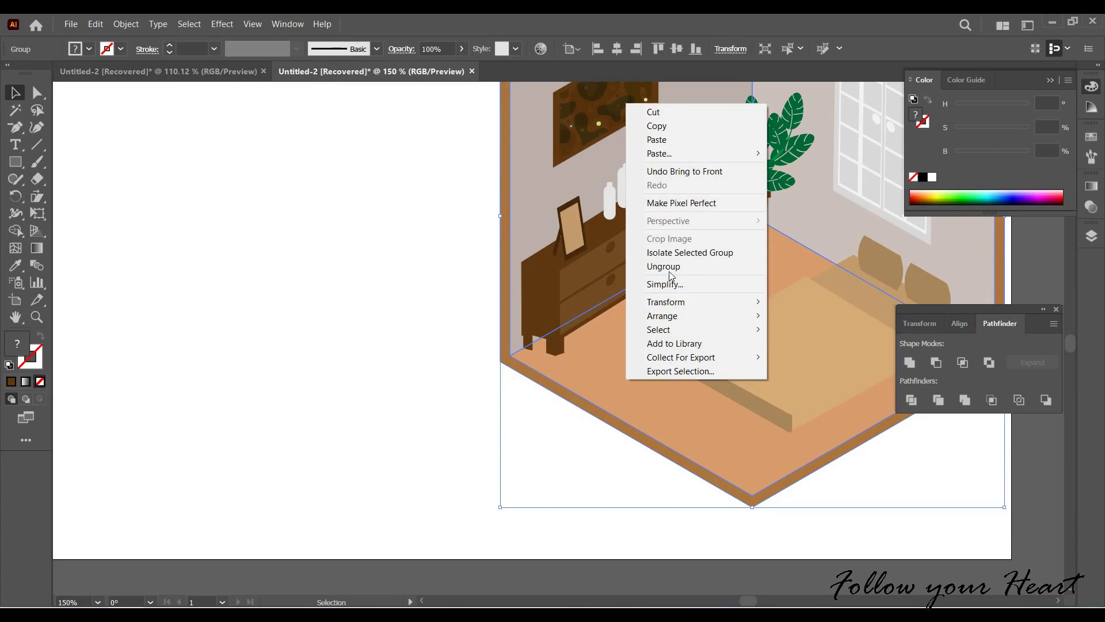
click(664, 267)
click(651, 391)
Shrink the floor shape to rug size, move it under the bed, and darken its fill.
key(a)
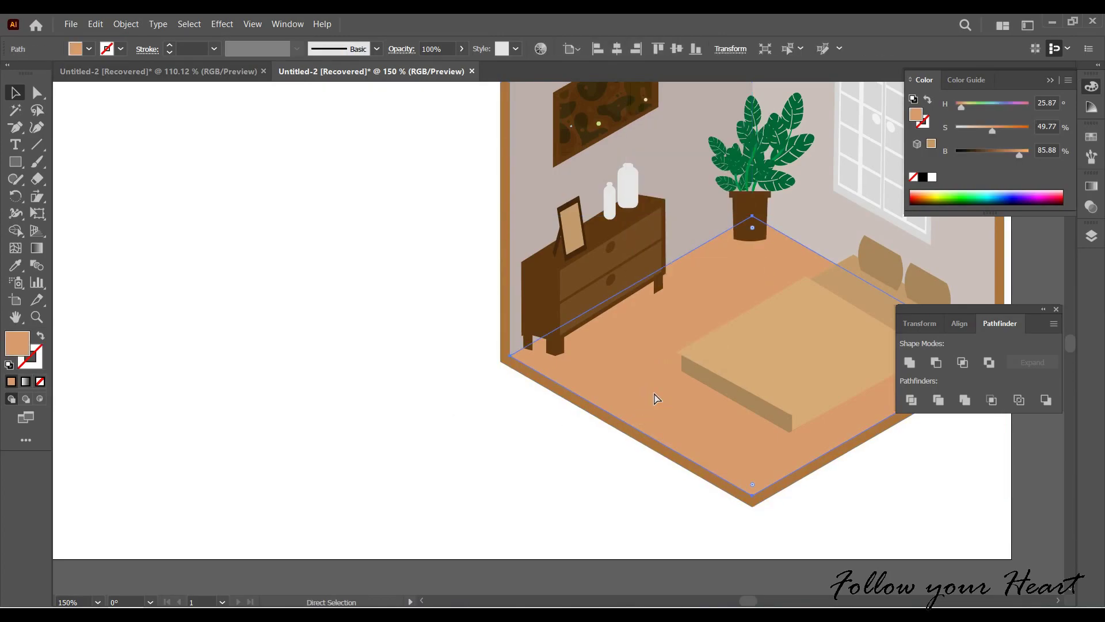
key(v)
scroll(655, 398, right, 10)
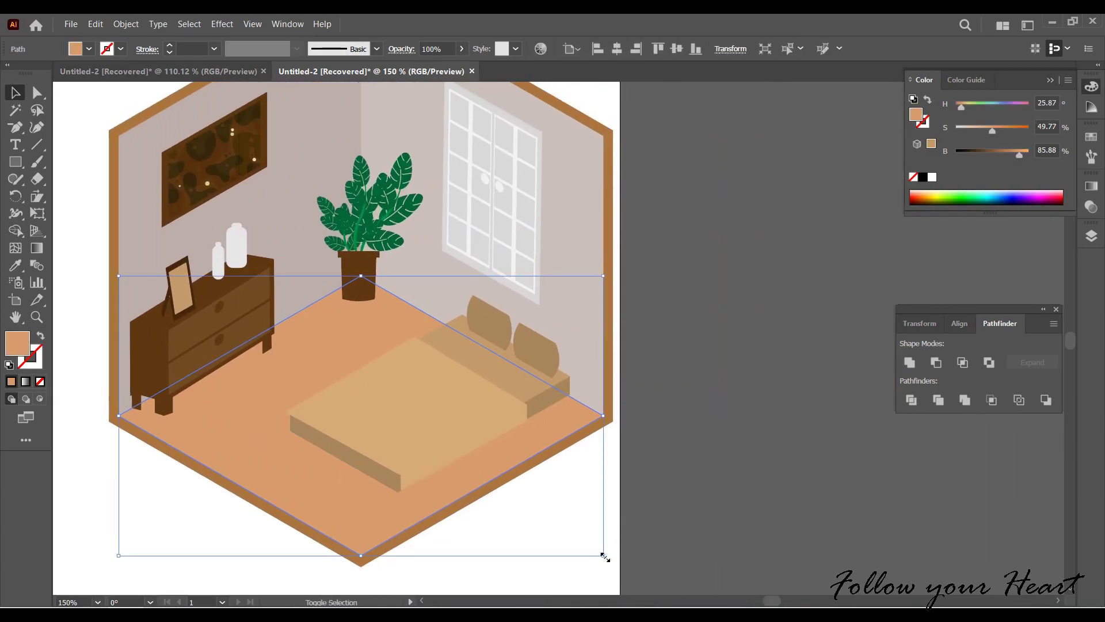
drag(604, 556, 562, 505)
drag(346, 475, 363, 489)
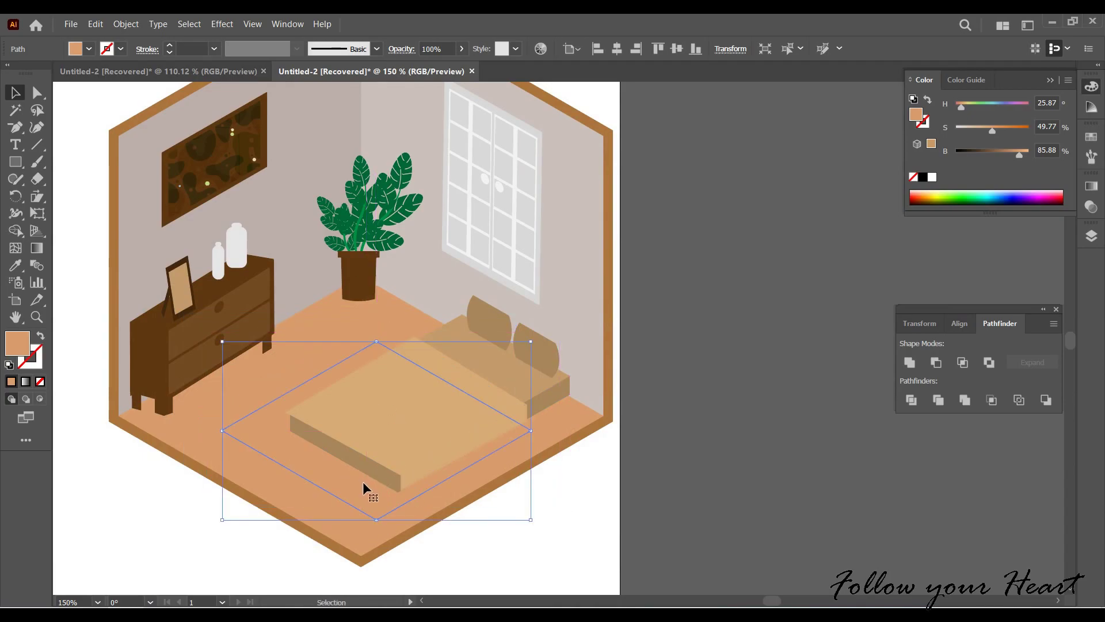
drag(1020, 158, 1010, 155)
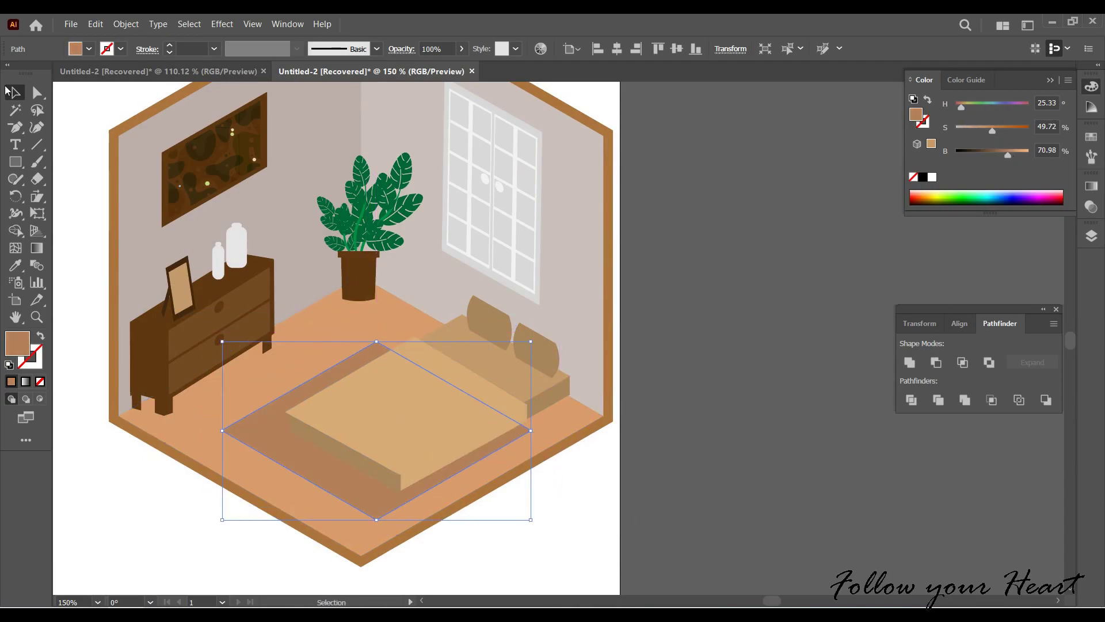
Pull the rug's right corner toward the bed and nudge the rug right and down.
click(37, 92)
click(376, 343)
drag(531, 430, 582, 407)
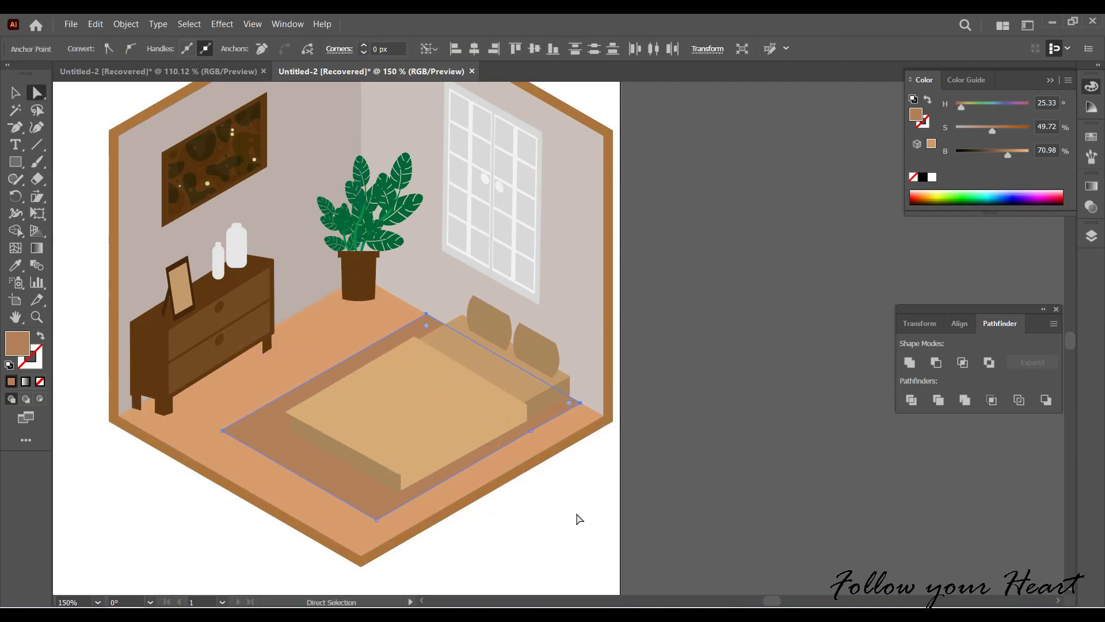
drag(513, 525, 568, 516)
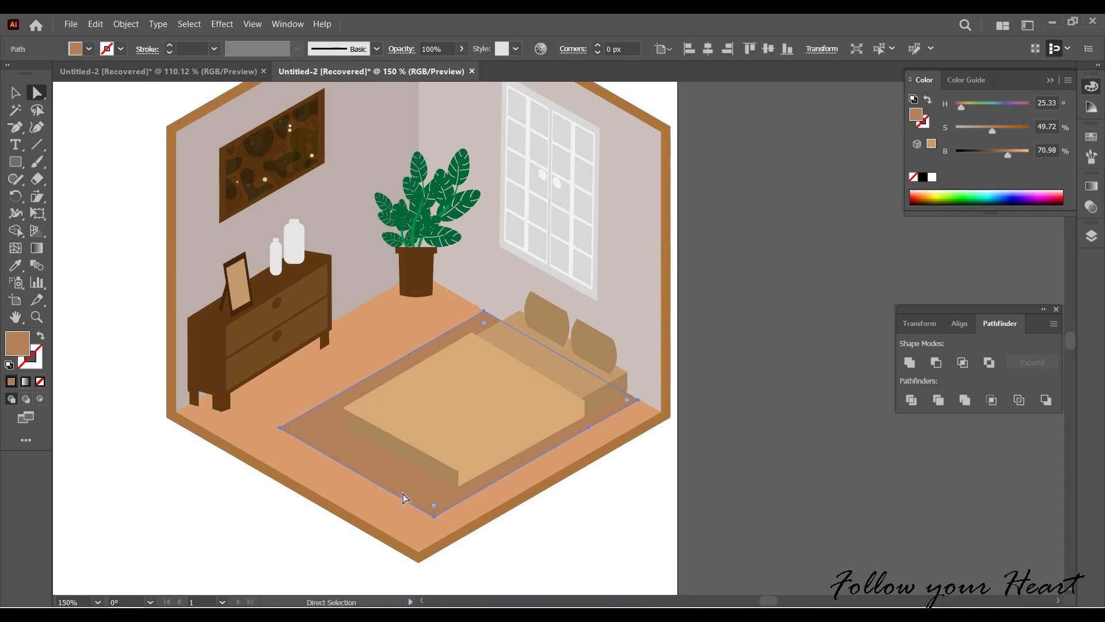
key(shift+Right)
key(Down)
key(Down)
key(Down)
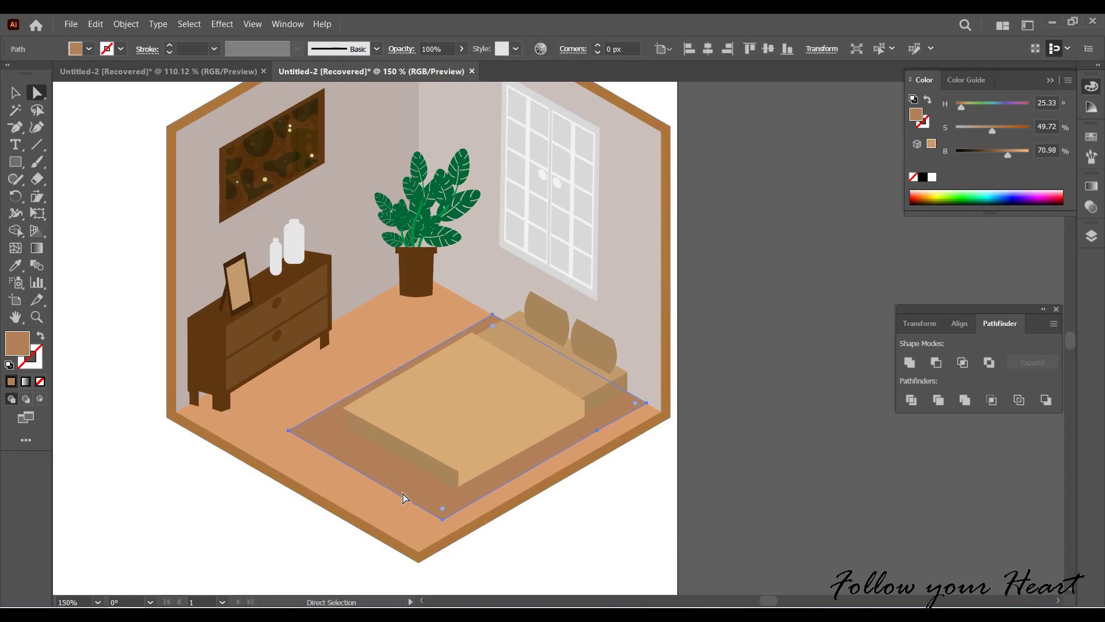
click(527, 560)
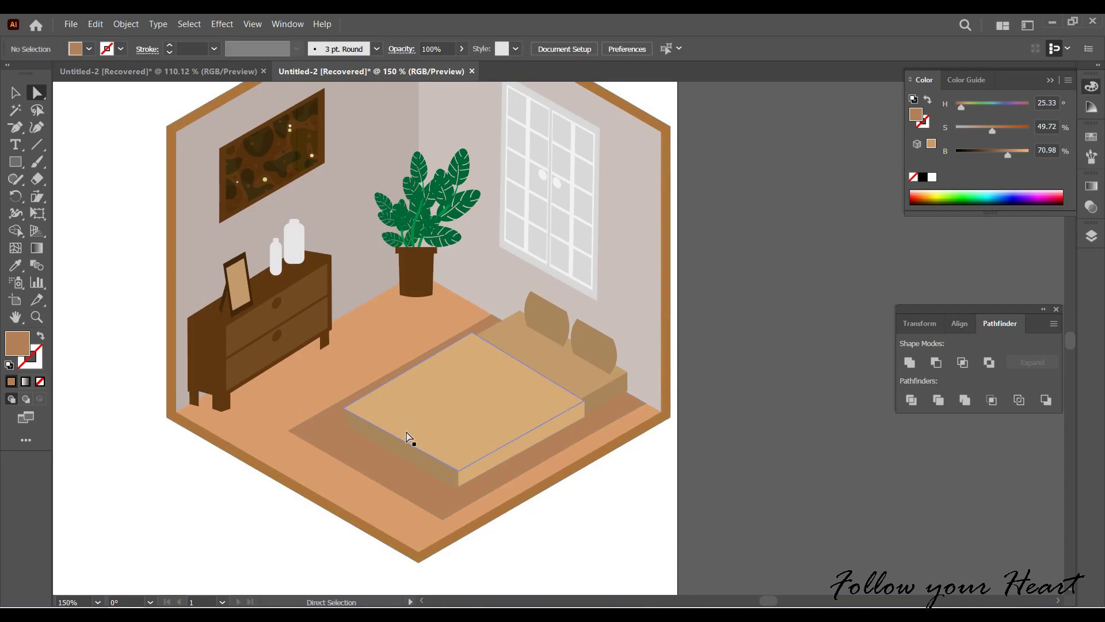
drag(364, 355, 374, 375)
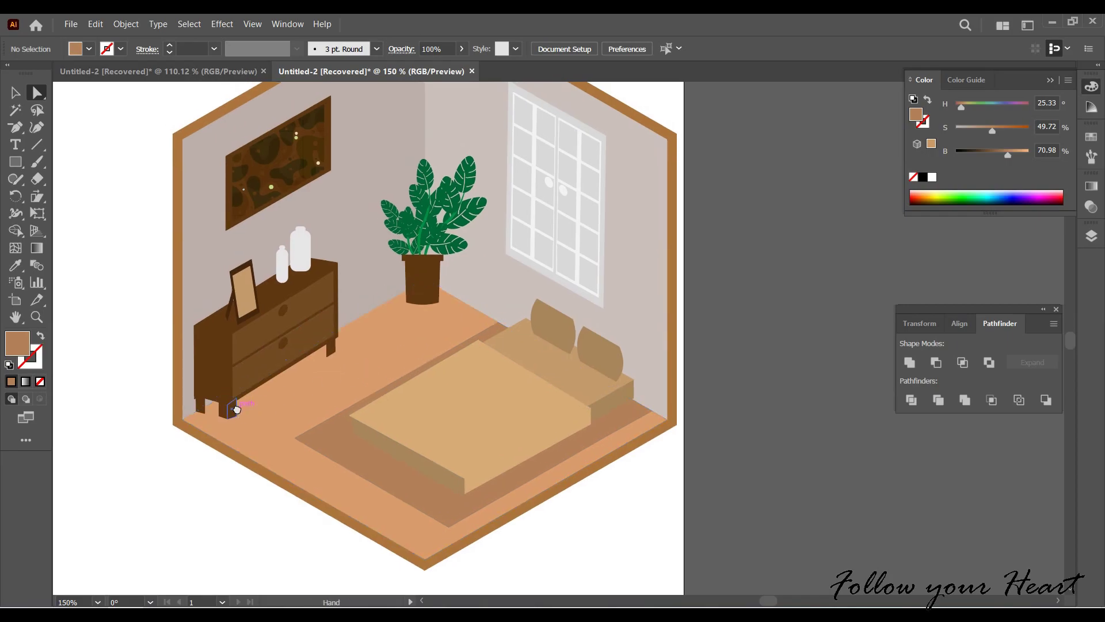
mouse_move(234, 401)
mouse_down()
mouse_move(321, 456)
mouse_move(398, 470)
mouse_move(237, 360)
mouse_up()
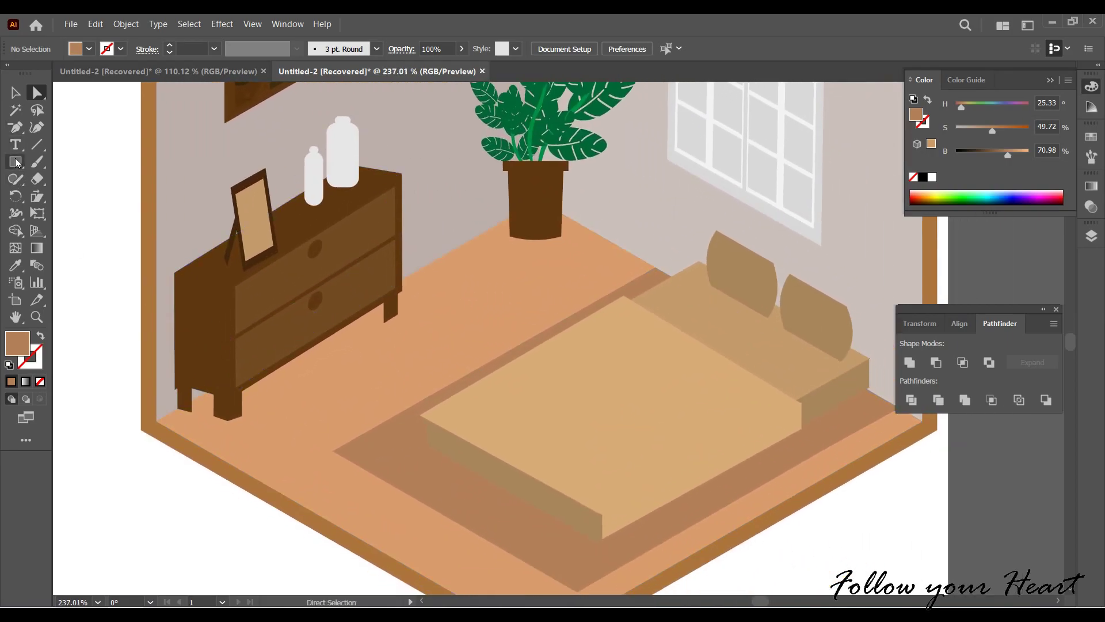
Draw a five-point shadow shape on the floor under the dresser with the Pen tool.
click(15, 129)
click(174, 412)
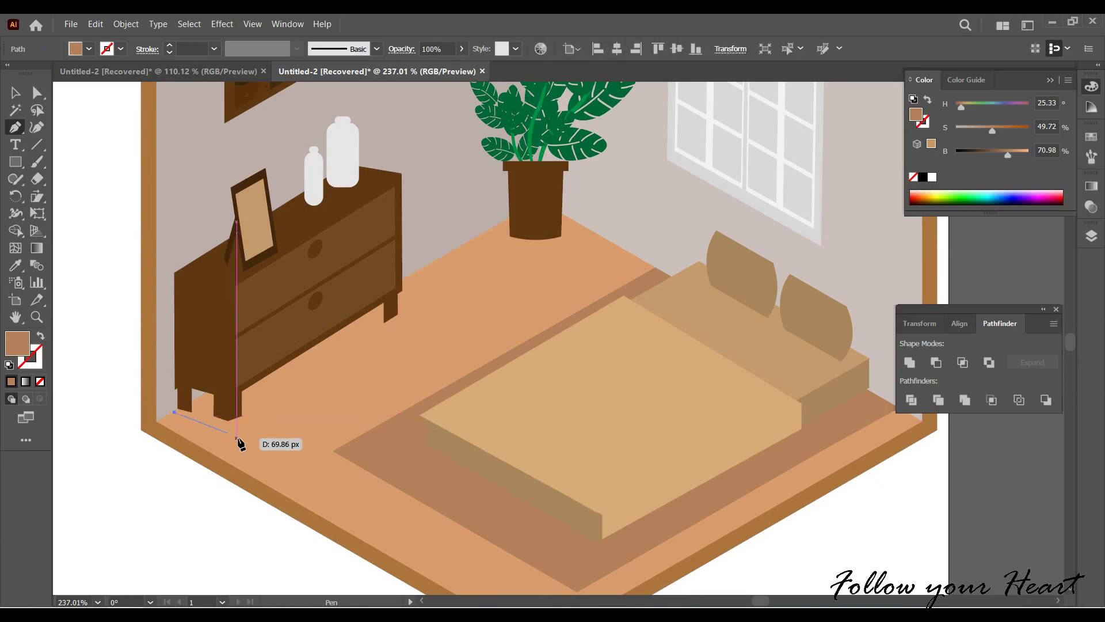
click(229, 432)
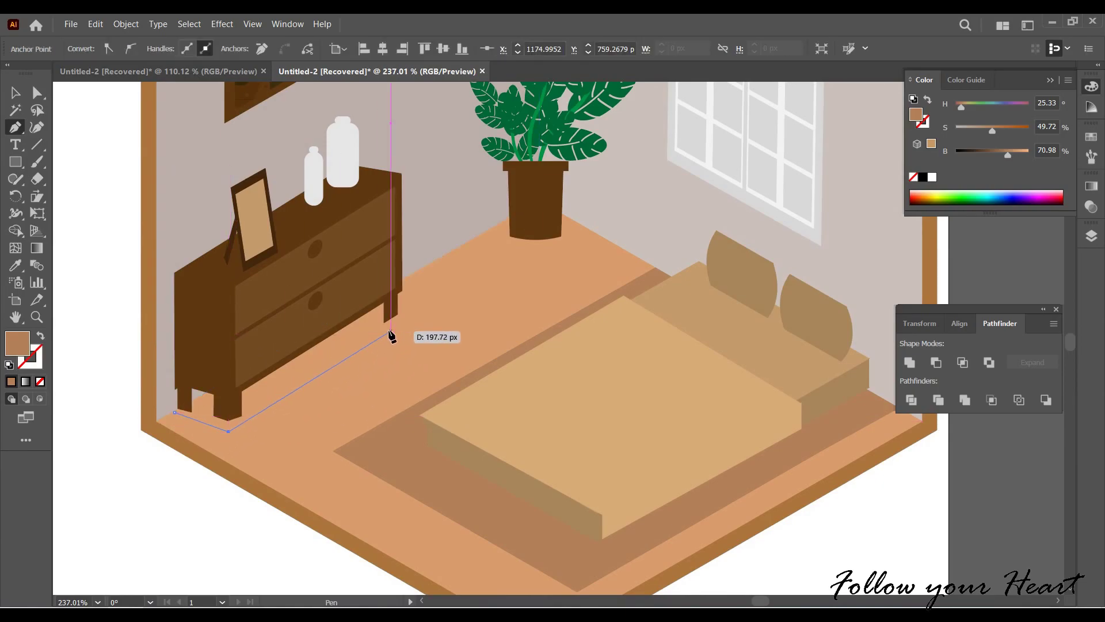
click(391, 326)
click(391, 284)
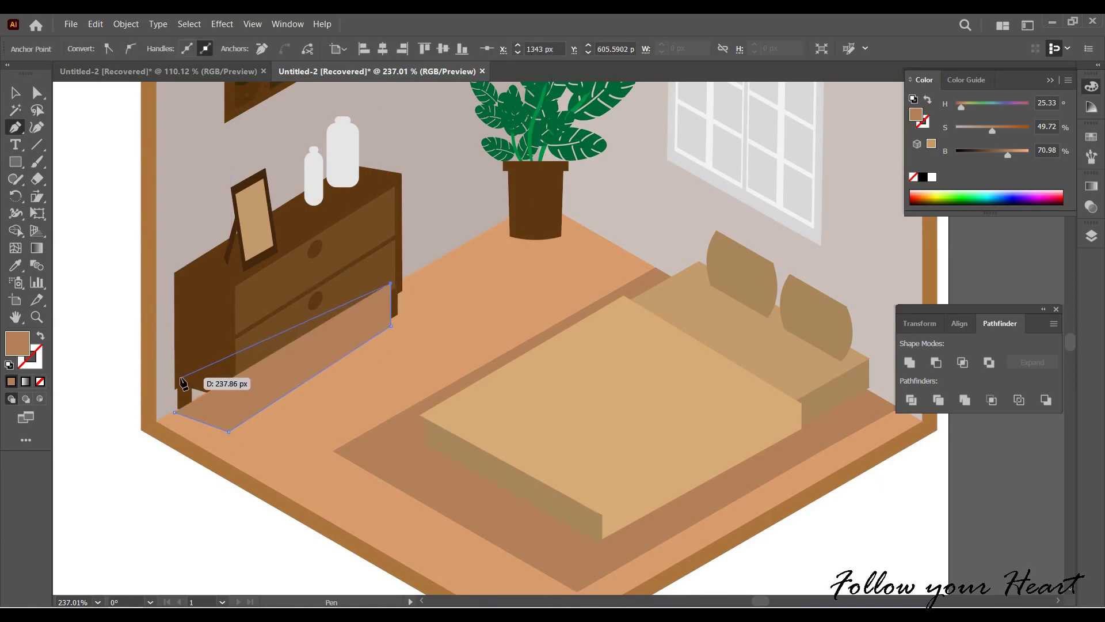
click(181, 378)
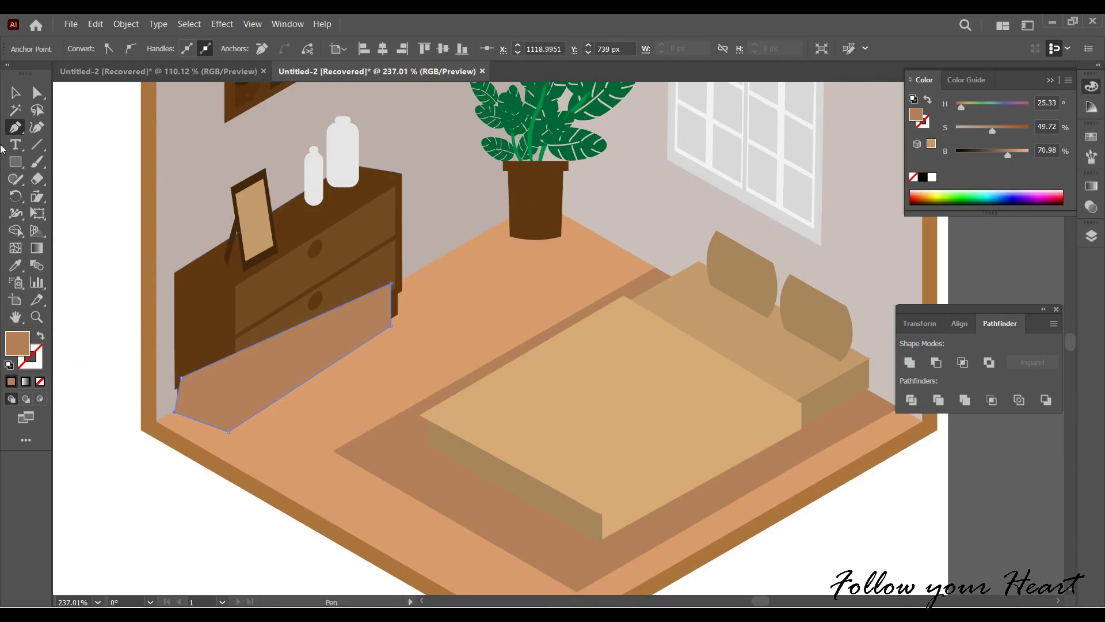
key(v)
click(99, 390)
Send the shadow shape backward so it sits behind the dresser.
click(285, 365)
shift+click(233, 479)
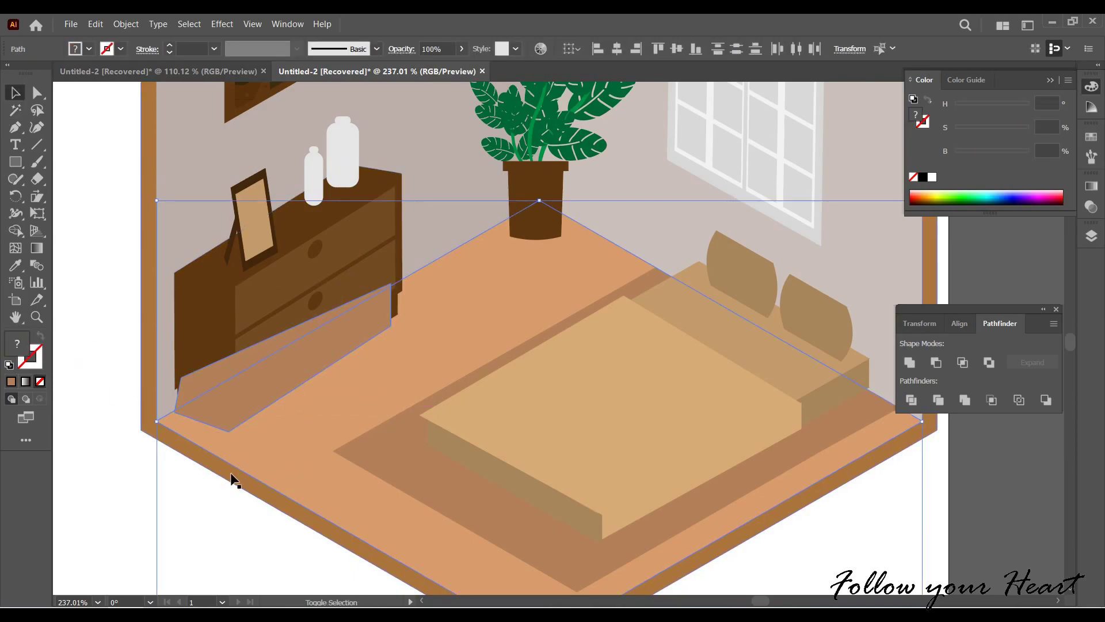
right_click(197, 397)
mouse_move(233, 333)
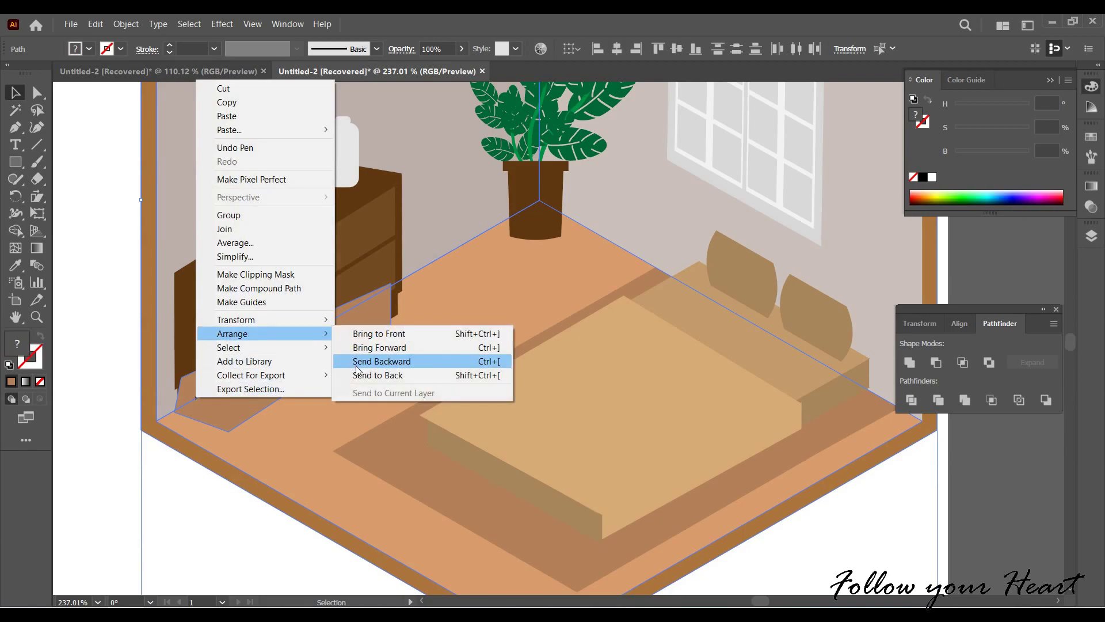
click(357, 367)
click(86, 447)
click(265, 398)
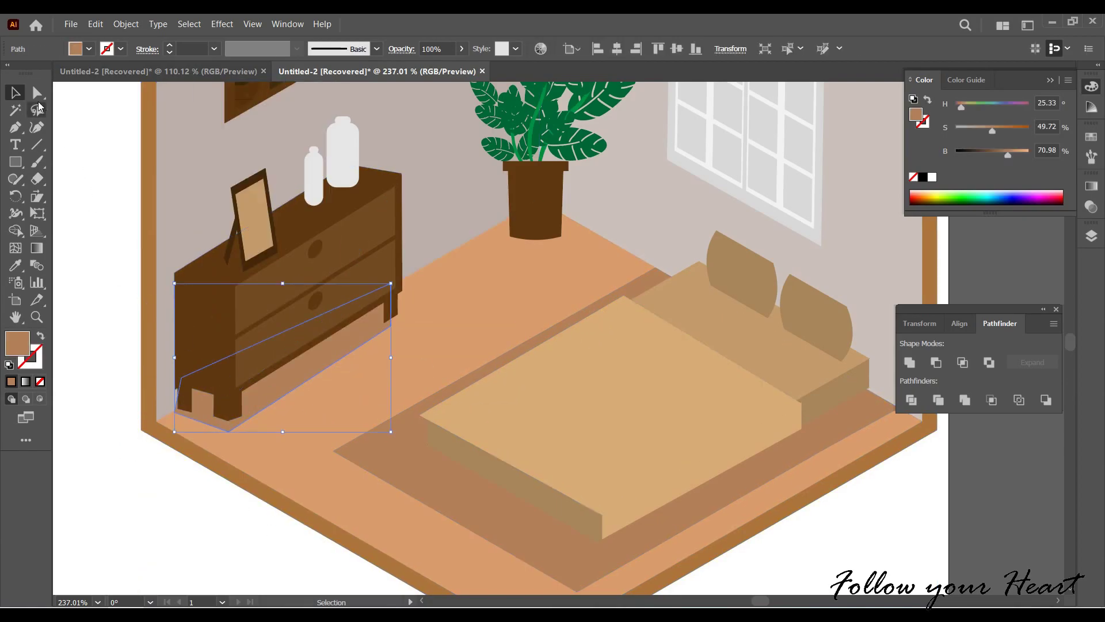
Nudge the shadow's bottom corner anchor slightly with Direct Selection.
click(37, 92)
drag(229, 432, 229, 431)
key(ctrl+shift+a)
mouse_move(536, 280)
mouse_down()
mouse_move(464, 306)
mouse_move(500, 321)
mouse_up()
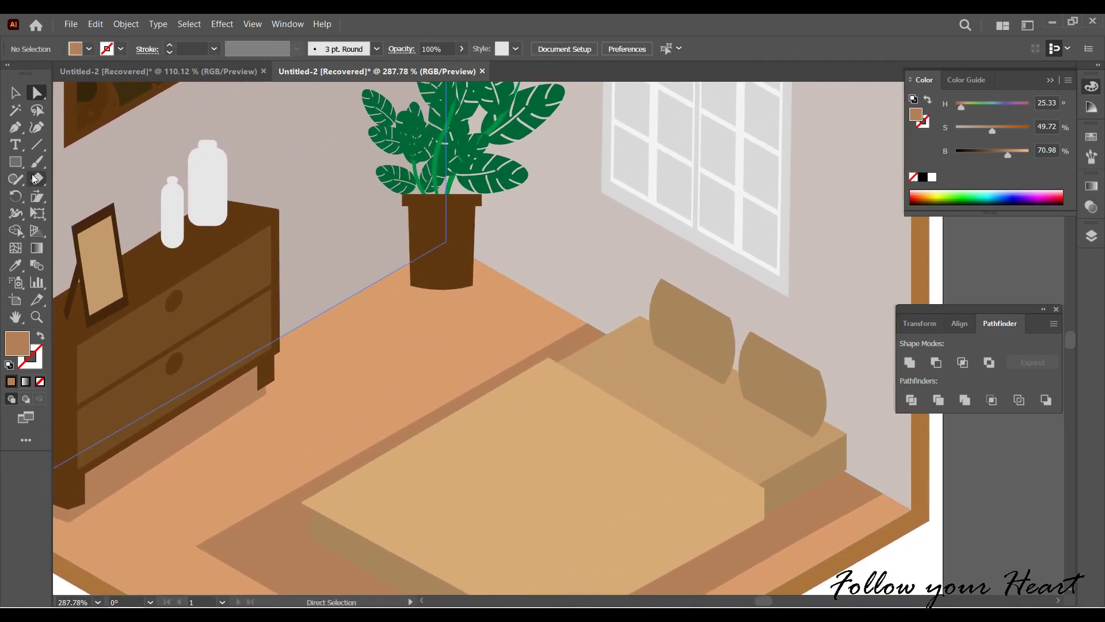
Draw a brown ellipse under the plant pot and send it backward behind the pot.
drag(16, 162, 75, 195)
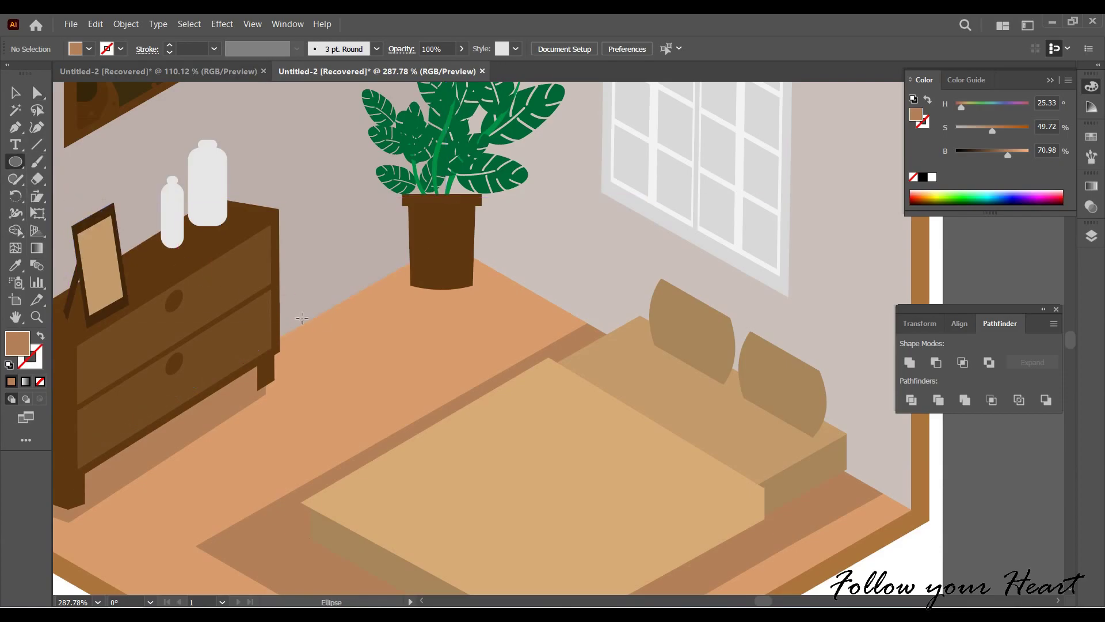
drag(405, 265, 484, 300)
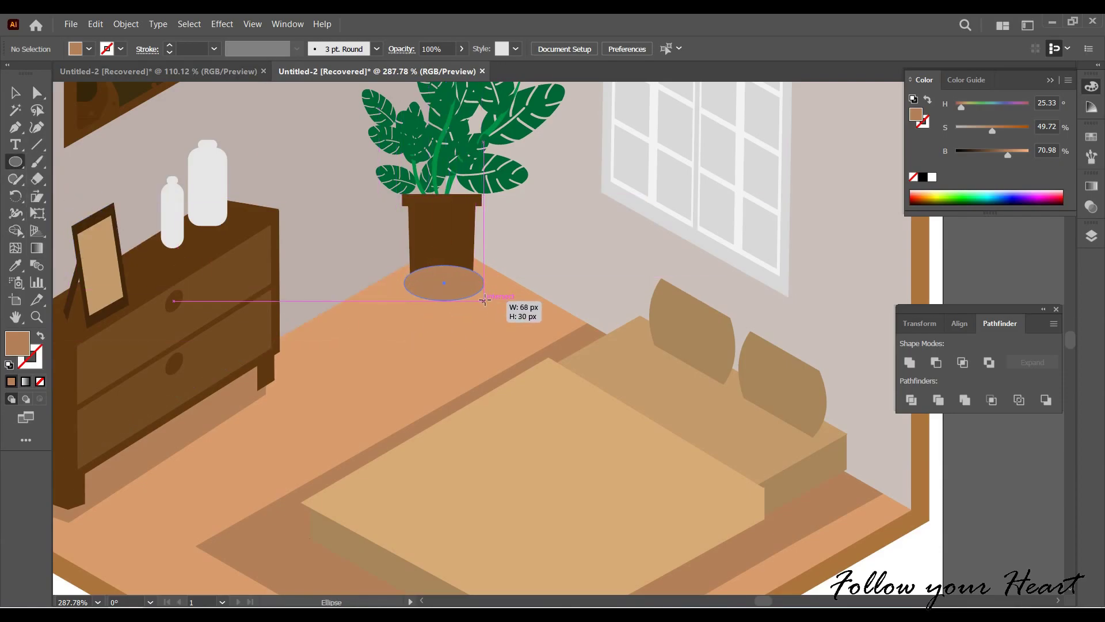
key(v)
right_click(442, 236)
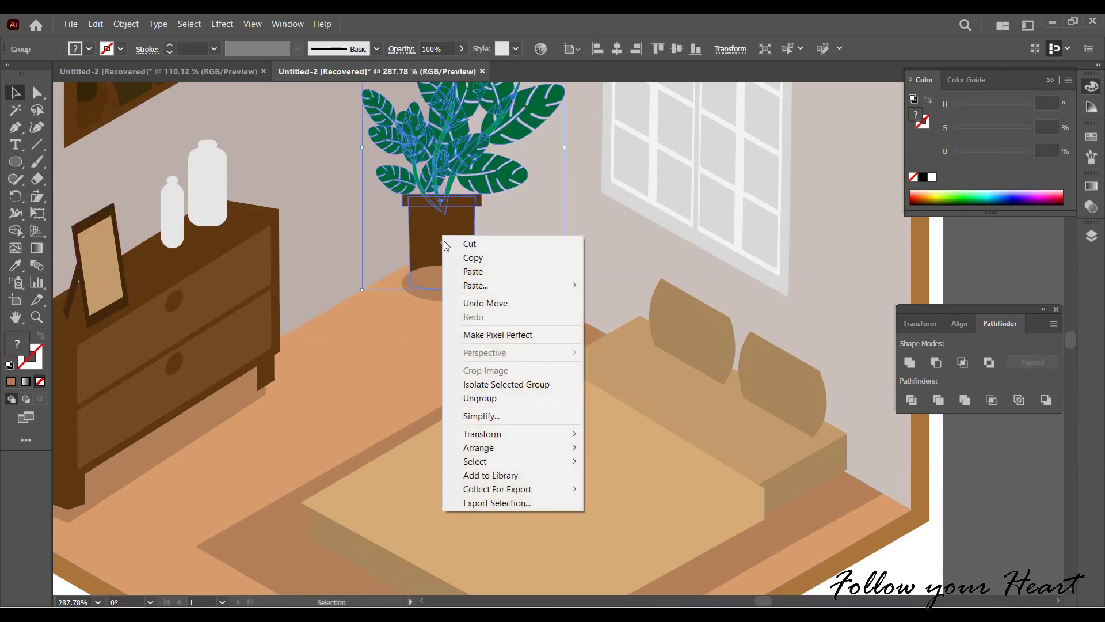
click(634, 446)
click(587, 423)
key(ctrl+minus)
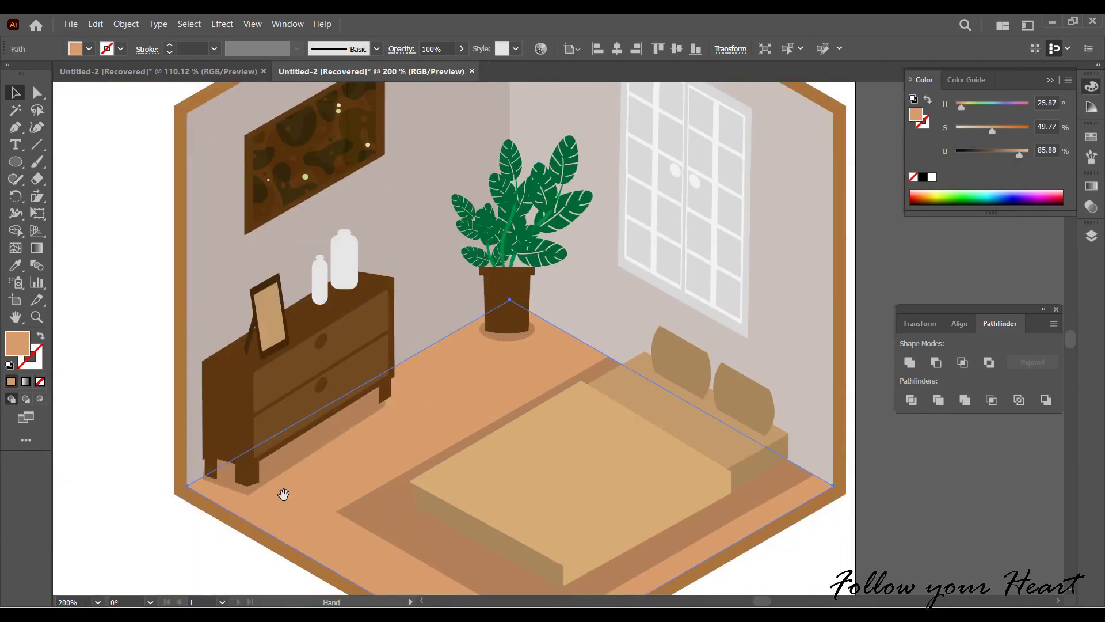
scroll(294, 469, down, 2)
click(179, 534)
drag(443, 337, 471, 439)
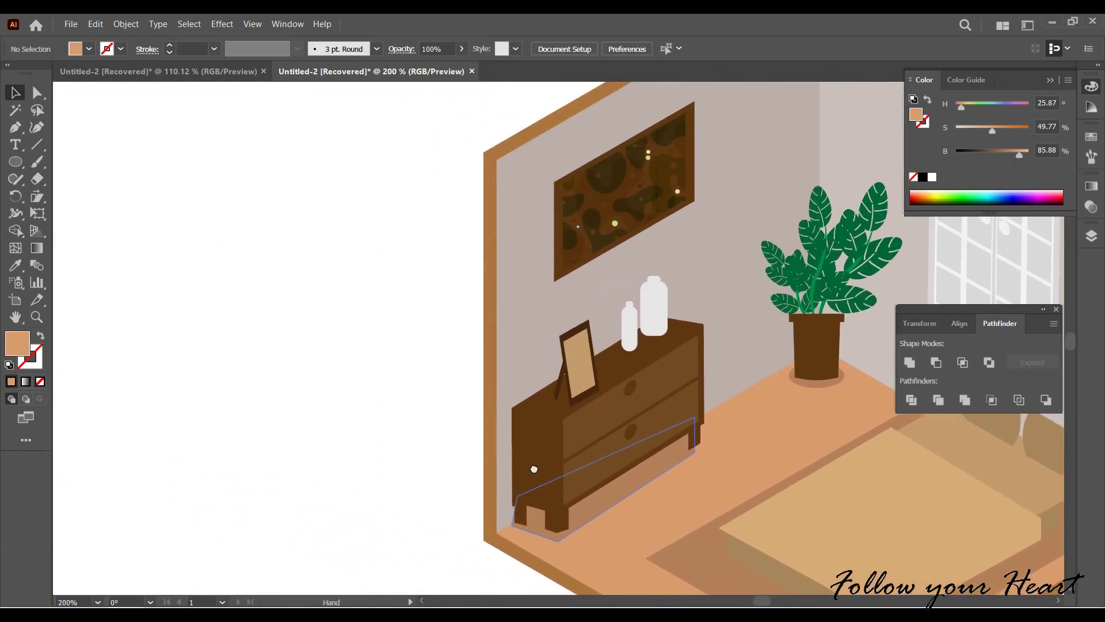
scroll(316, 383, up, 3)
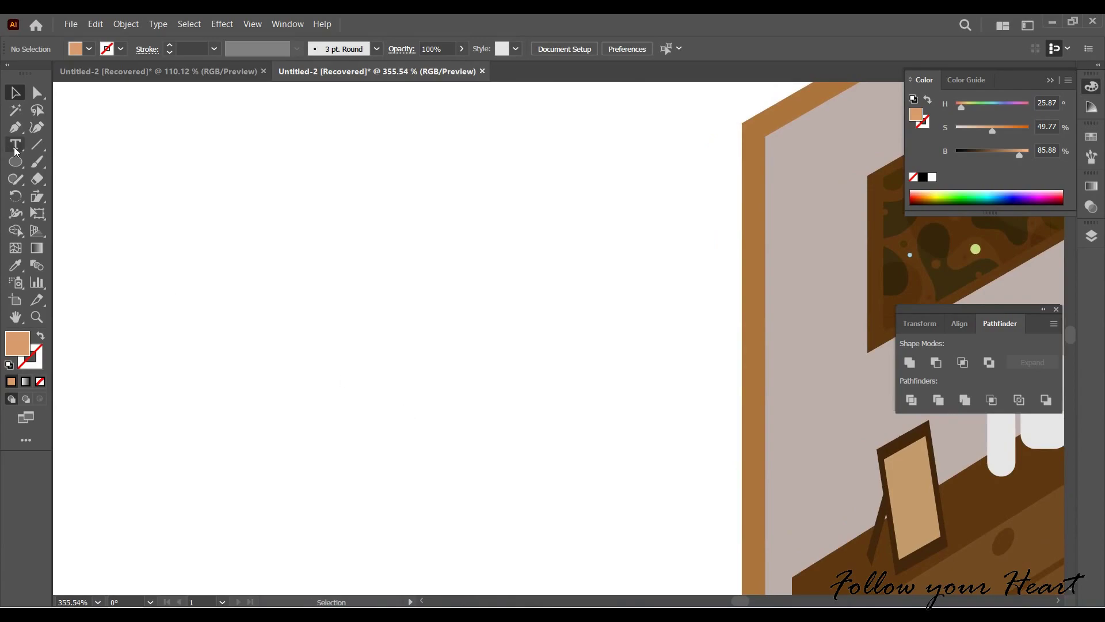
Draw a curved tan branch stem with the Curvature tool beside the room.
click(37, 127)
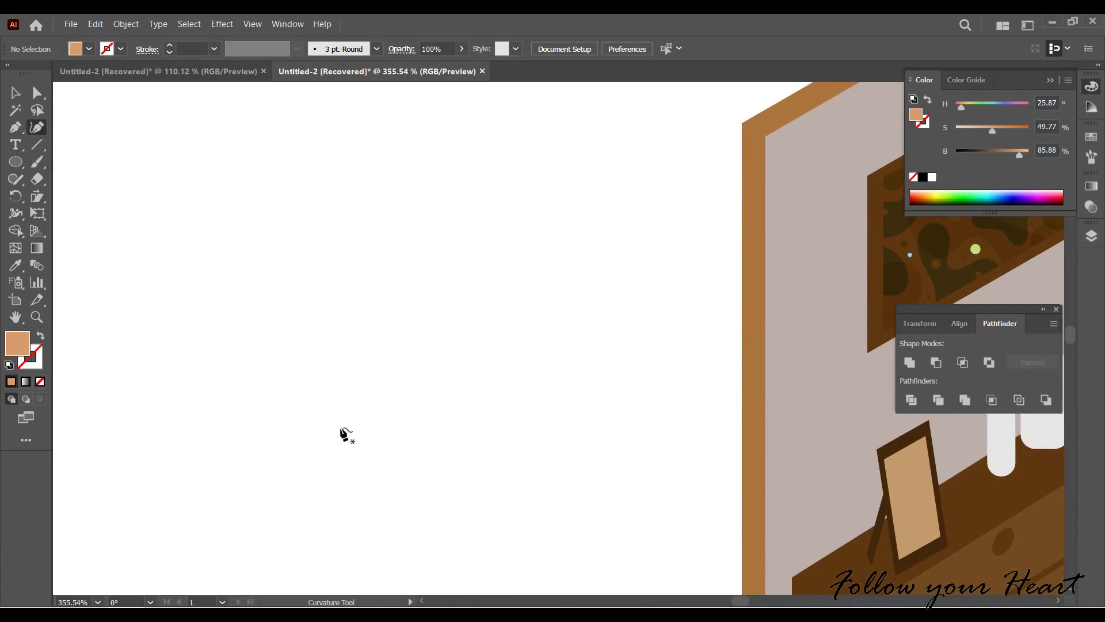
click(432, 373)
click(430, 263)
click(488, 180)
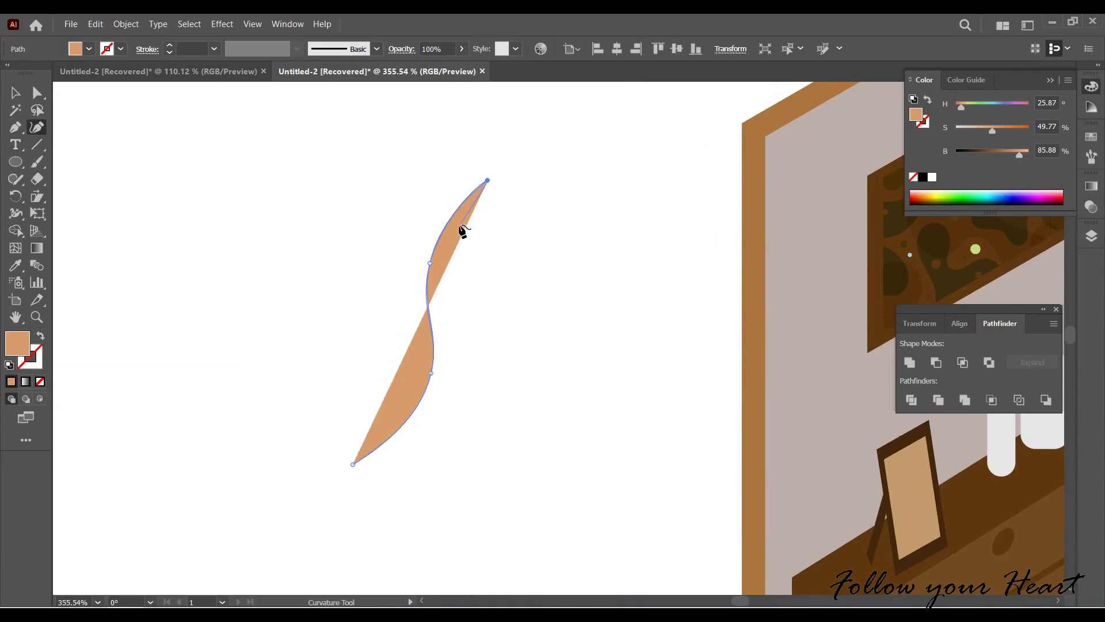
click(444, 245)
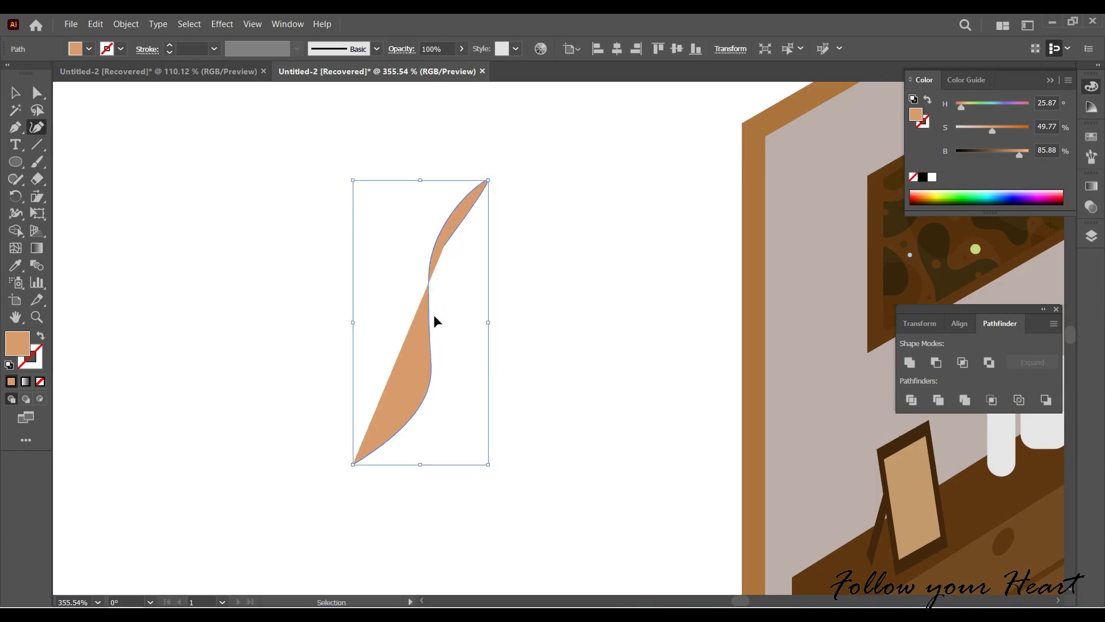
click(440, 328)
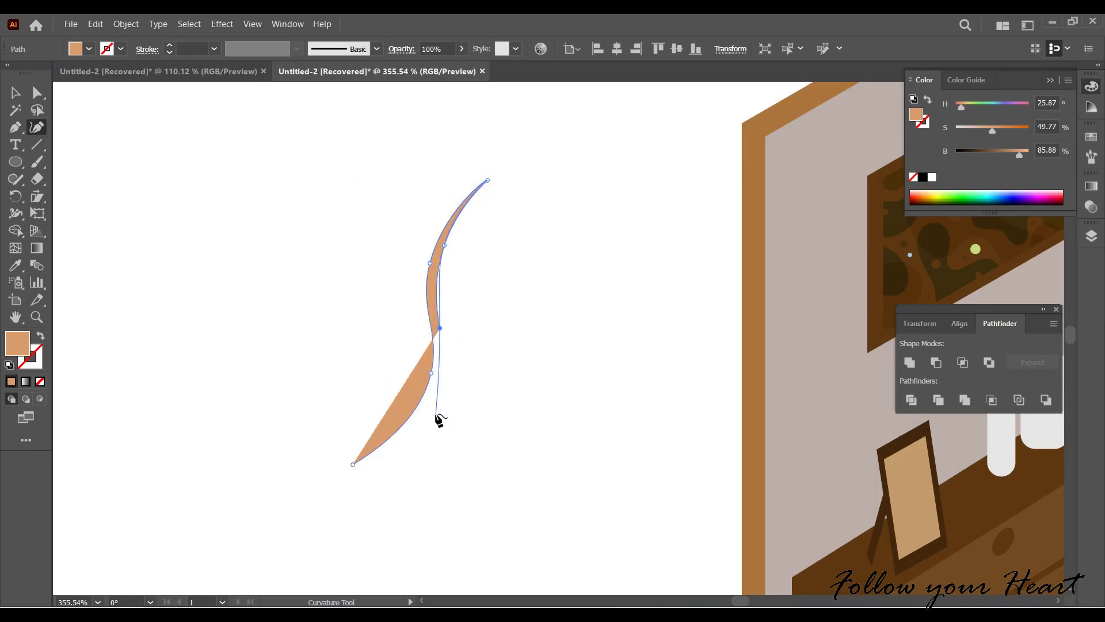
click(427, 406)
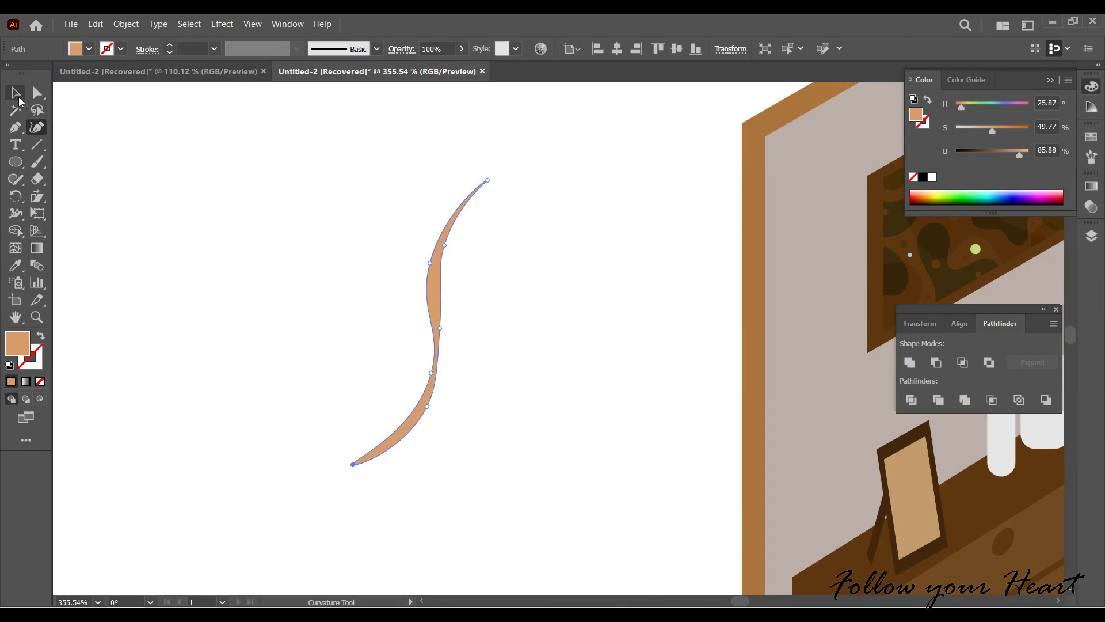
click(16, 94)
click(448, 314)
Draw a small rectangle twig piece on the stem.
drag(15, 161, 75, 160)
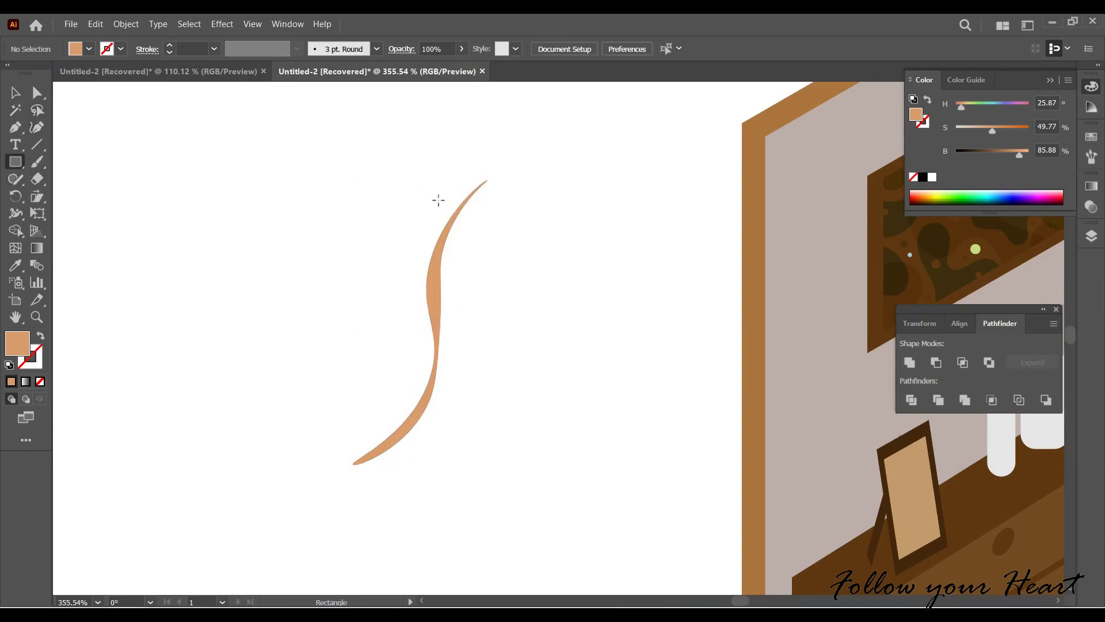
key(v)
mouse_move(444, 214)
mouse_down()
mouse_move(439, 183)
mouse_move(447, 273)
mouse_move(414, 358)
mouse_move(433, 364)
mouse_move(438, 380)
mouse_up()
scroll(421, 205, up, 2)
click(457, 224)
click(455, 223)
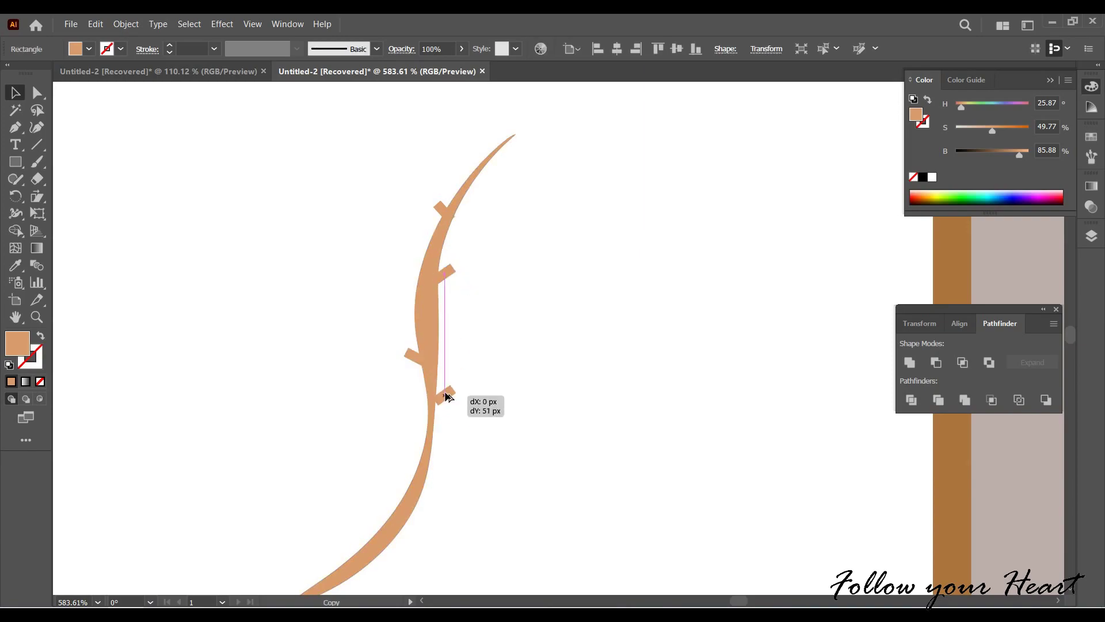
Alt-drag five twig copies along both sides of the branch.
mouse_move(449, 276)
mouse_down()
mouse_move(419, 339)
mouse_move(416, 300)
mouse_up()
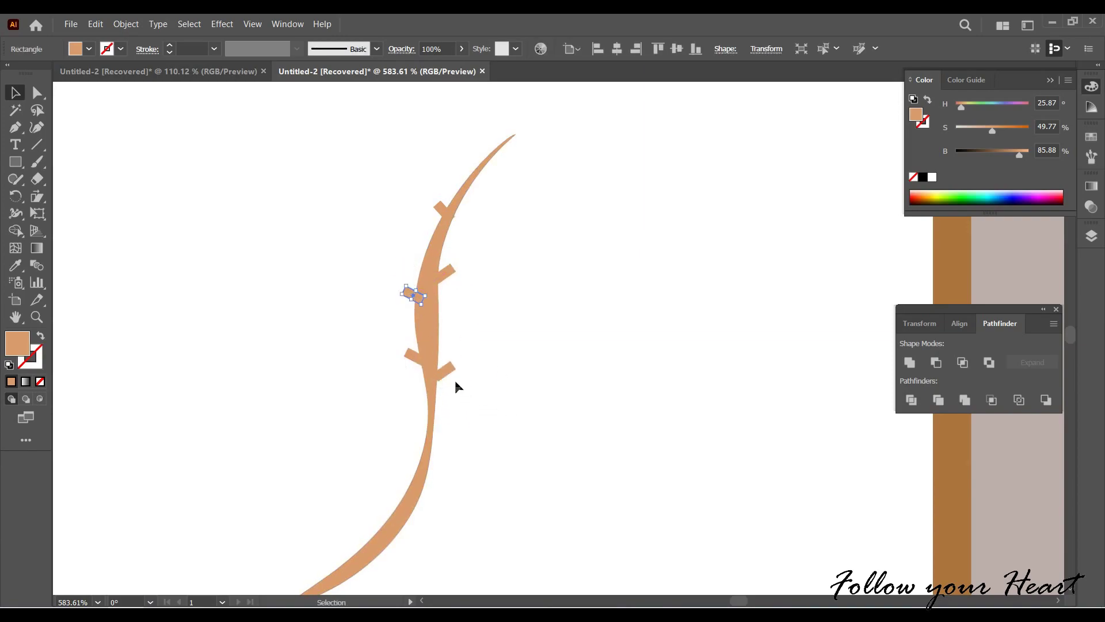
scroll(455, 386, down, 3)
mouse_move(420, 197)
mouse_down()
mouse_move(452, 345)
mouse_move(447, 381)
mouse_up()
drag(430, 266, 433, 342)
drag(452, 299, 426, 426)
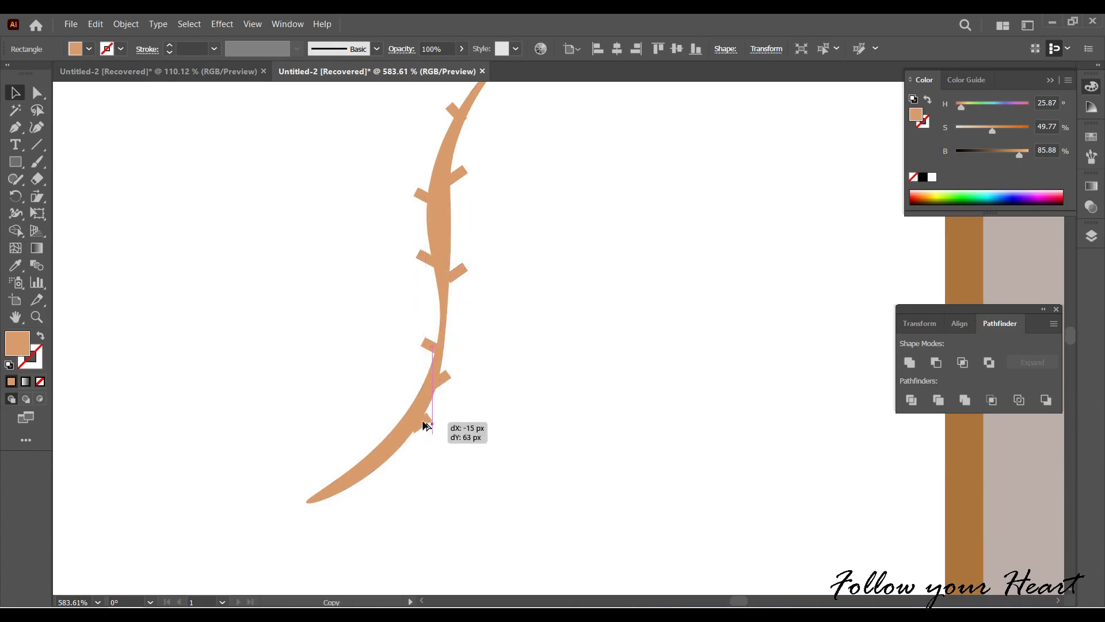
drag(427, 346, 375, 437)
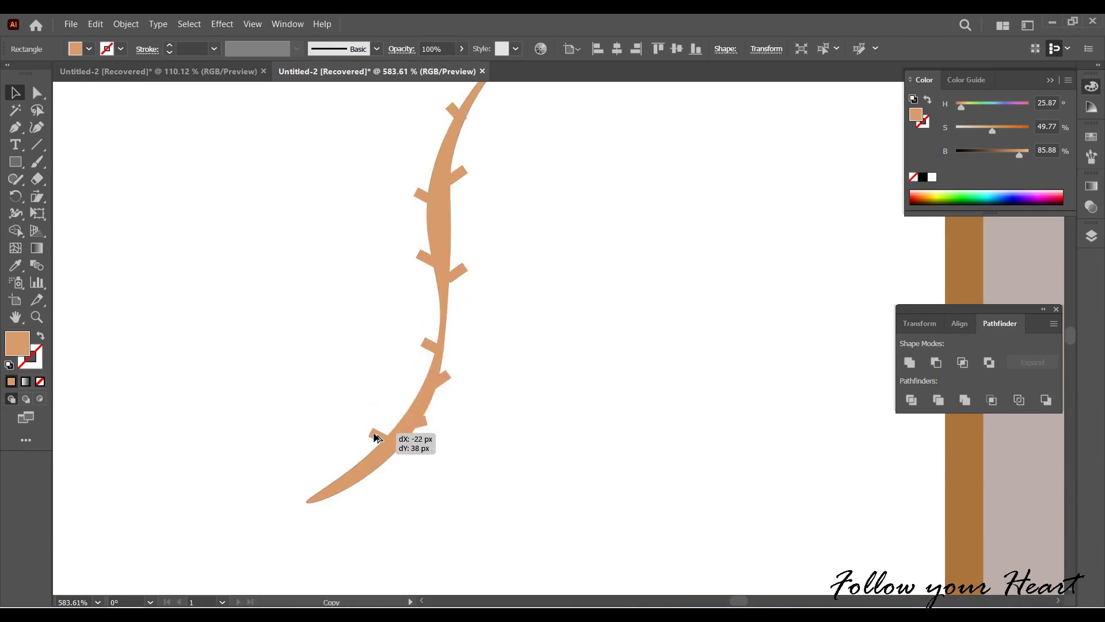
scroll(510, 452, down, 3)
Fill the branch and twigs dark brown, narrow them, and group them.
key(ctrl+a)
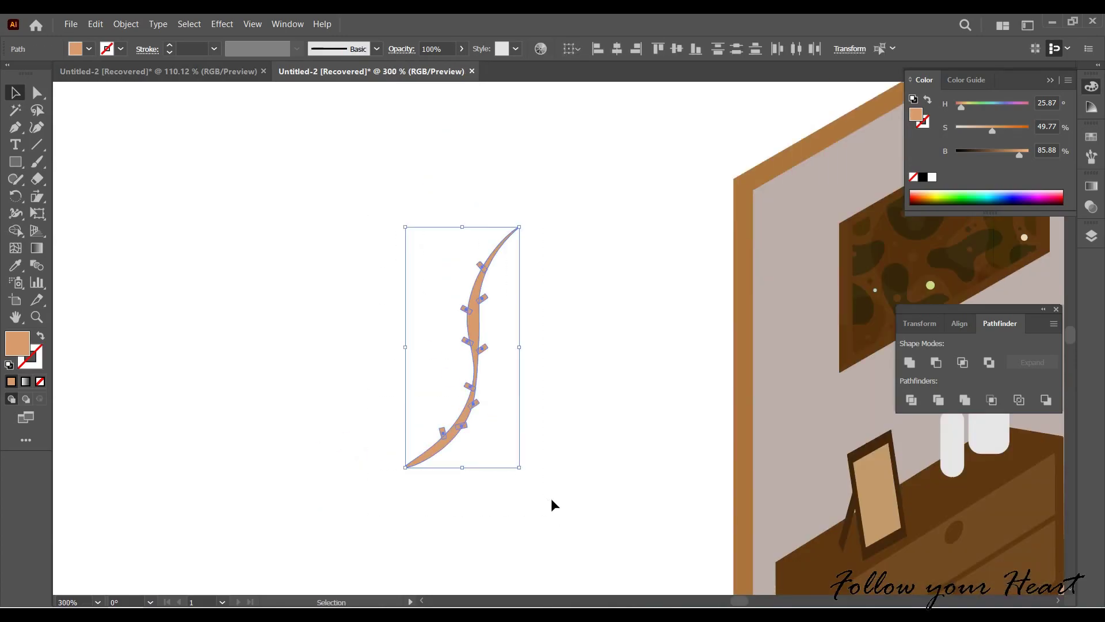
click(89, 48)
click(131, 94)
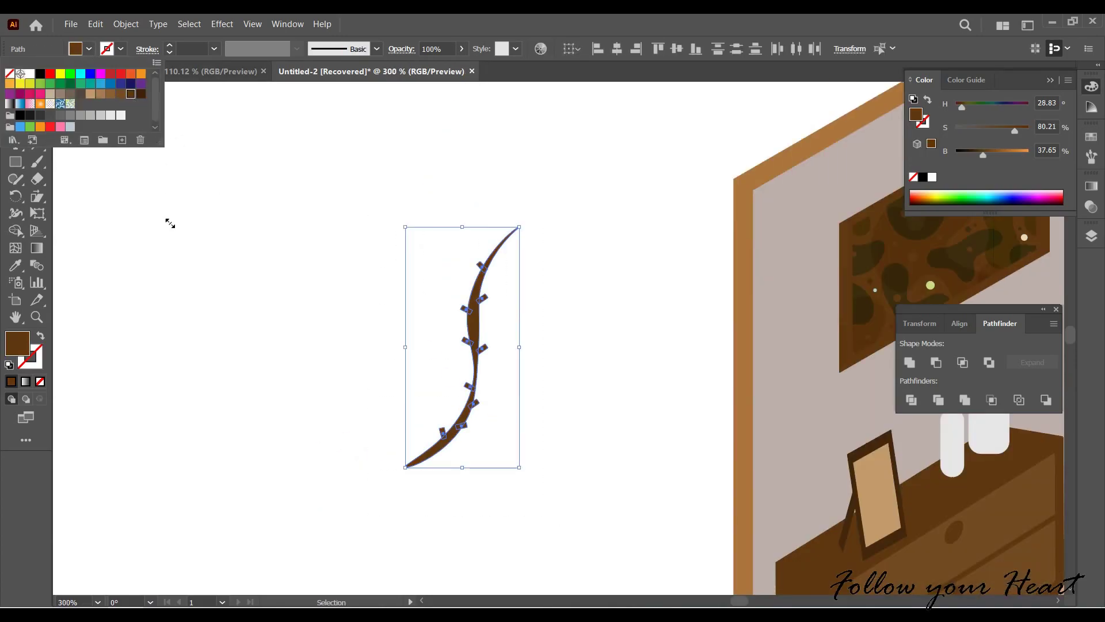
click(522, 349)
drag(522, 350, 439, 347)
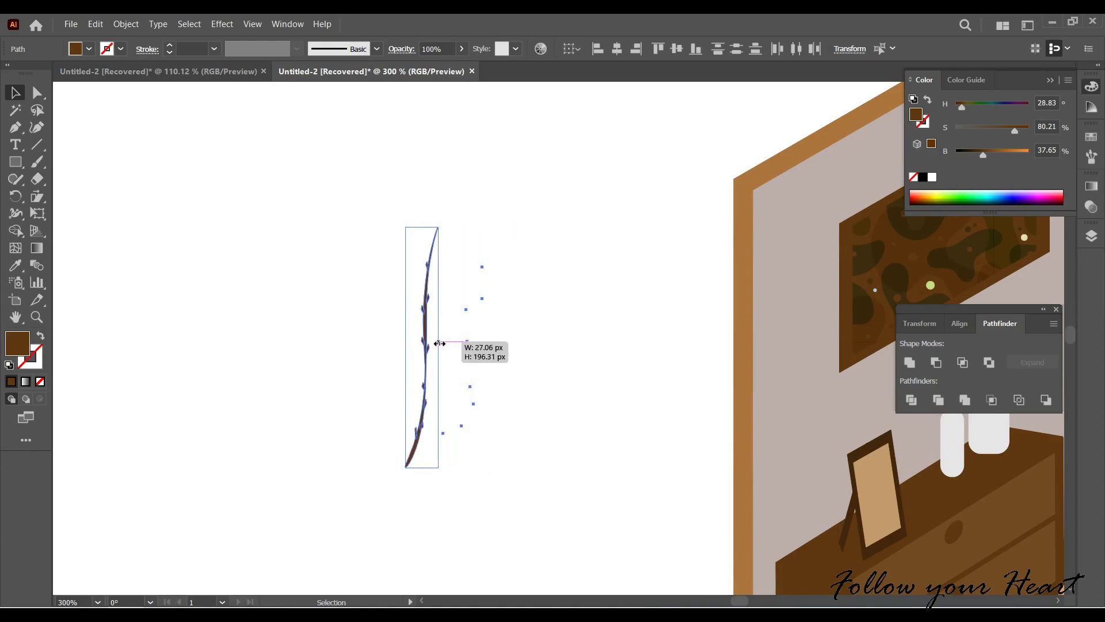
key(ctrl+g)
Move the grouped branch into the tall vase and shorten it to fit.
mouse_move(543, 494)
mouse_down()
mouse_move(385, 435)
mouse_move(699, 417)
mouse_up()
drag(683, 235, 680, 363)
drag(664, 407, 667, 403)
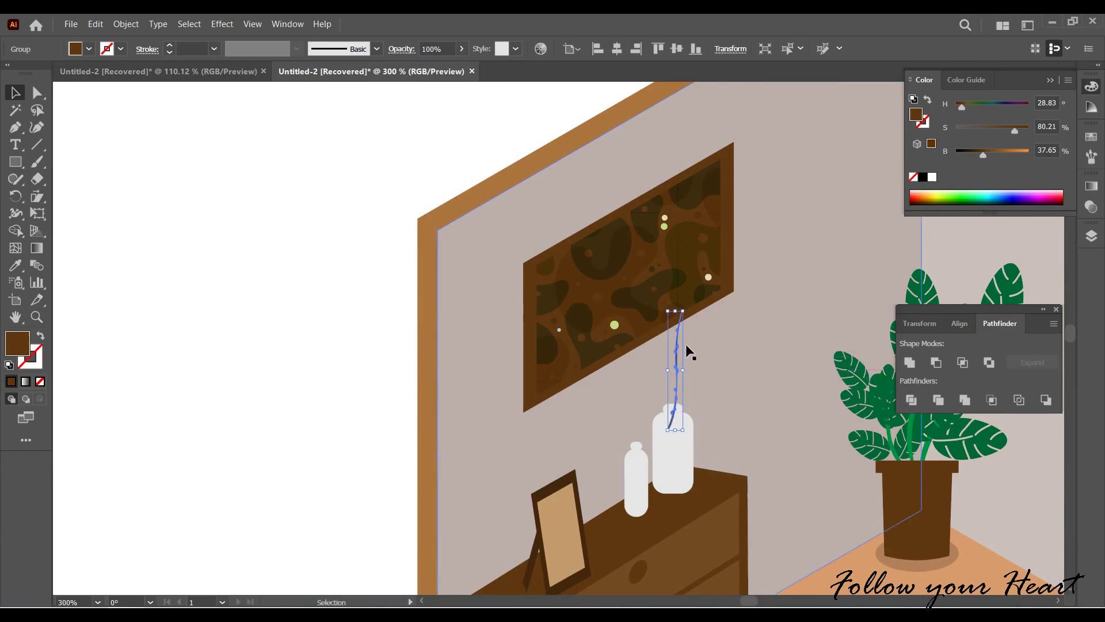
drag(681, 311, 682, 356)
click(709, 436)
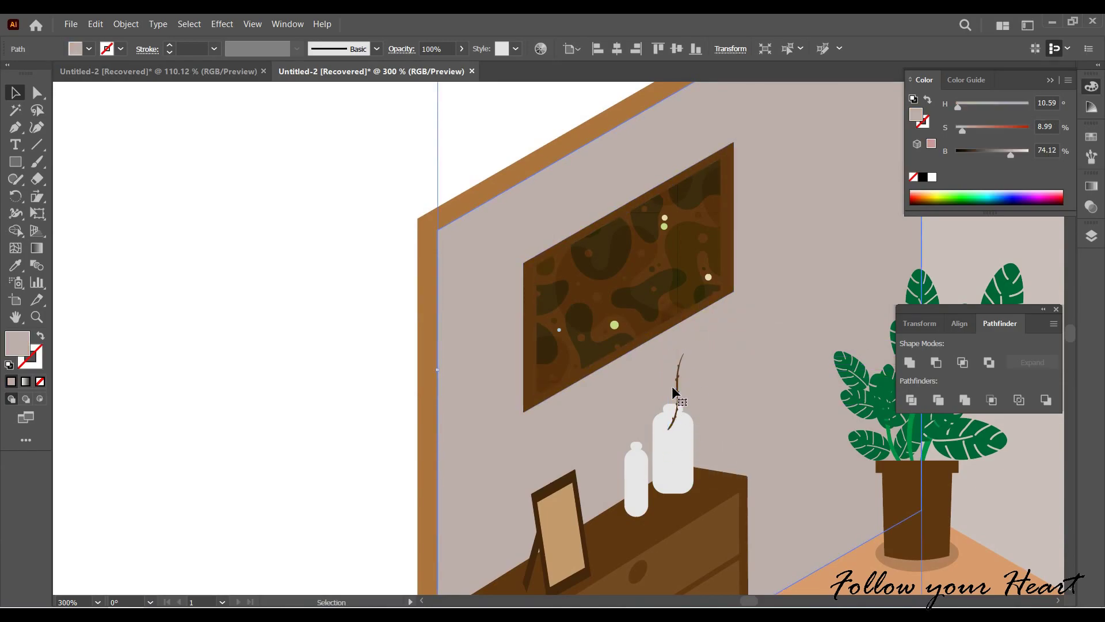
scroll(673, 393, up, 5)
scroll(683, 412, down, 2)
Alt-drag a branch copy to the small vase and tilt it more upright.
drag(643, 253, 541, 344)
drag(559, 231, 576, 226)
drag(515, 336, 512, 337)
Rotate the small-vase branch to lean left, reflect a copy, and arrange both.
drag(531, 235, 544, 319)
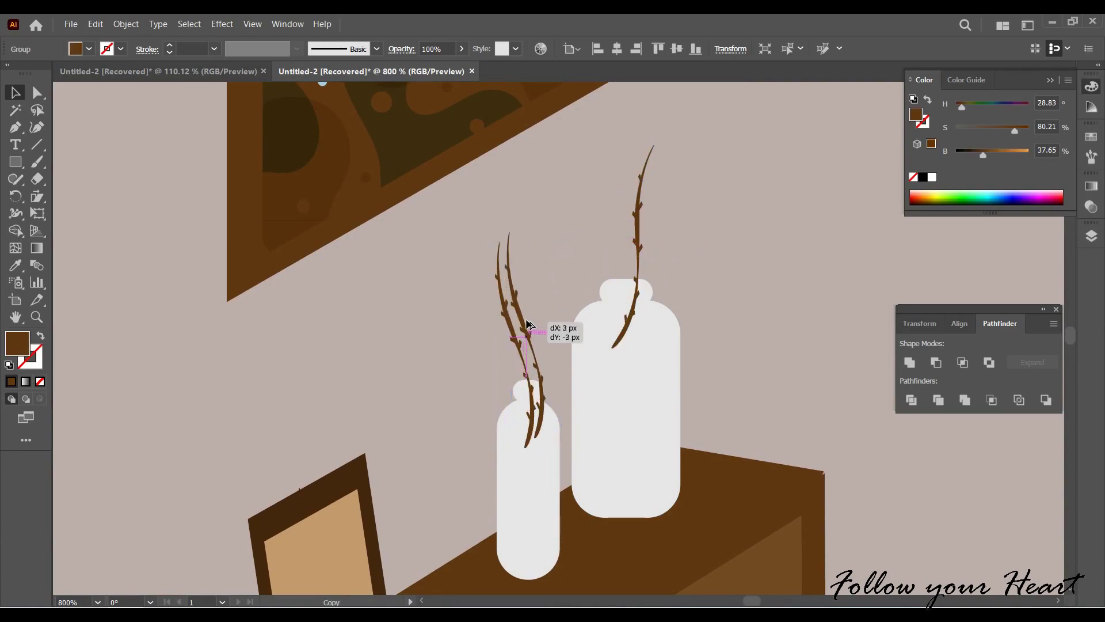
right_click(525, 318)
mouse_move(564, 515)
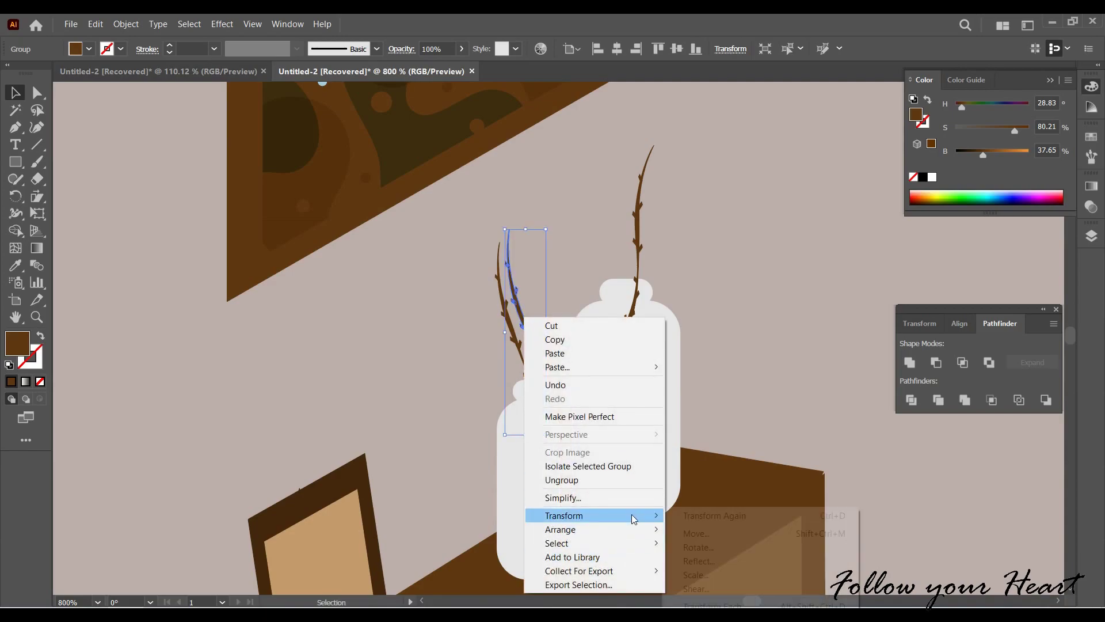
click(690, 558)
click(544, 405)
drag(515, 370, 529, 374)
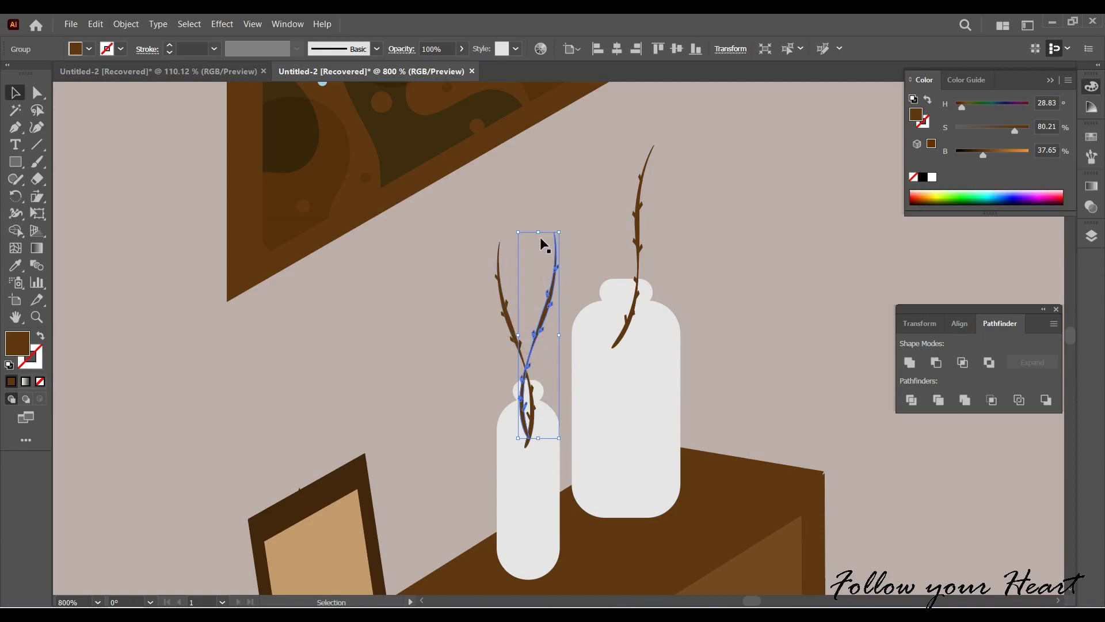
drag(513, 249, 513, 270)
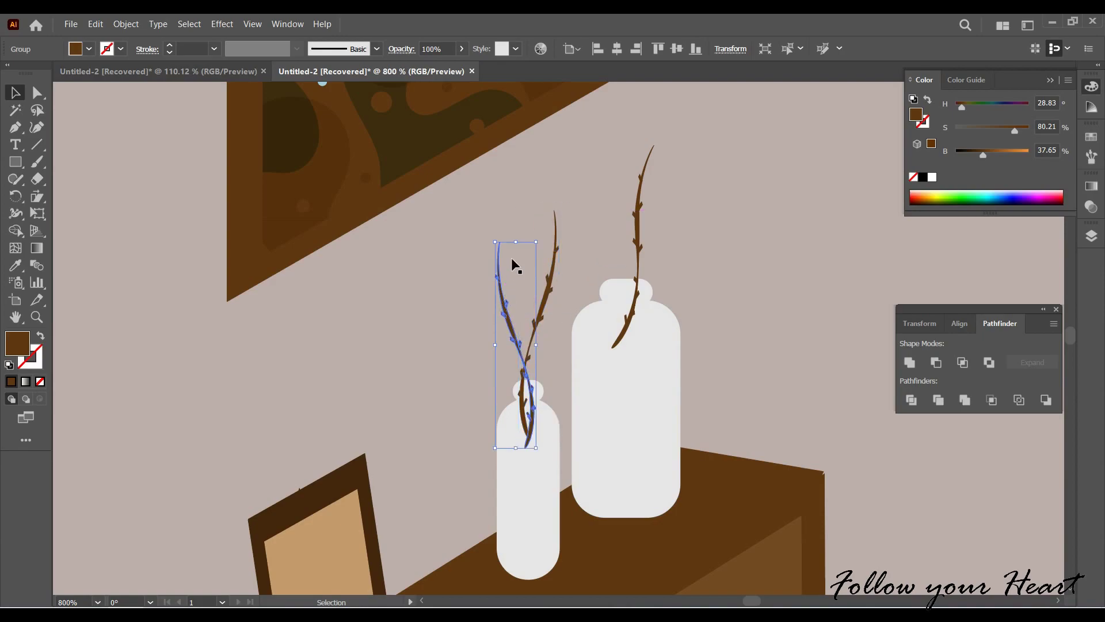
Reflect-copy the tall-vase branch and raise the mirrored copy slightly.
click(641, 279)
right_click(639, 262)
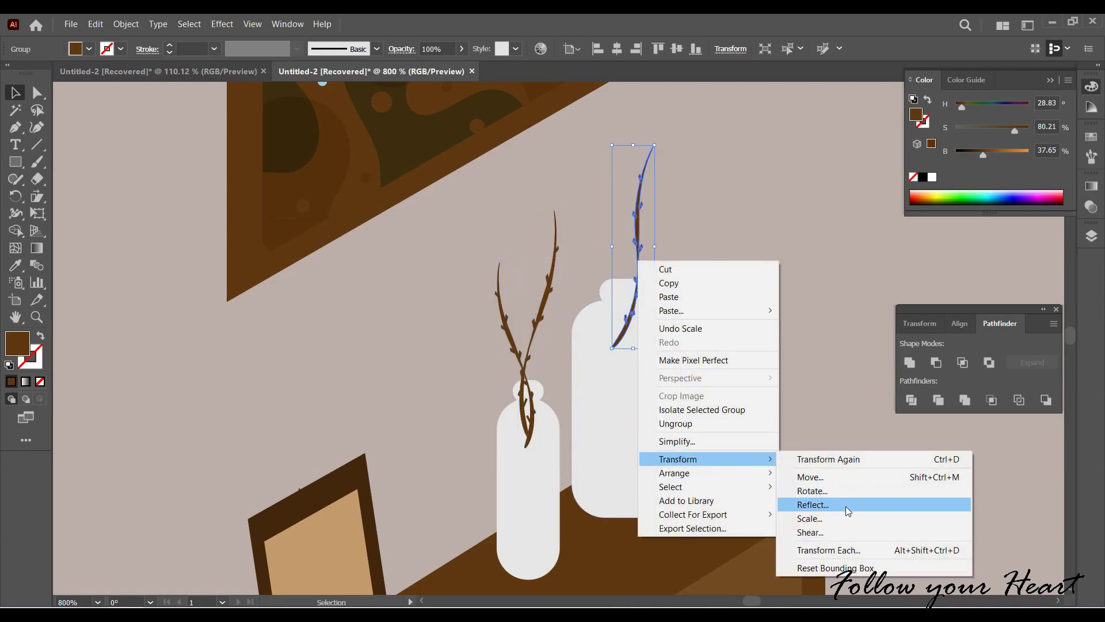
click(813, 505)
click(573, 409)
key(ctrl+z)
right_click(635, 292)
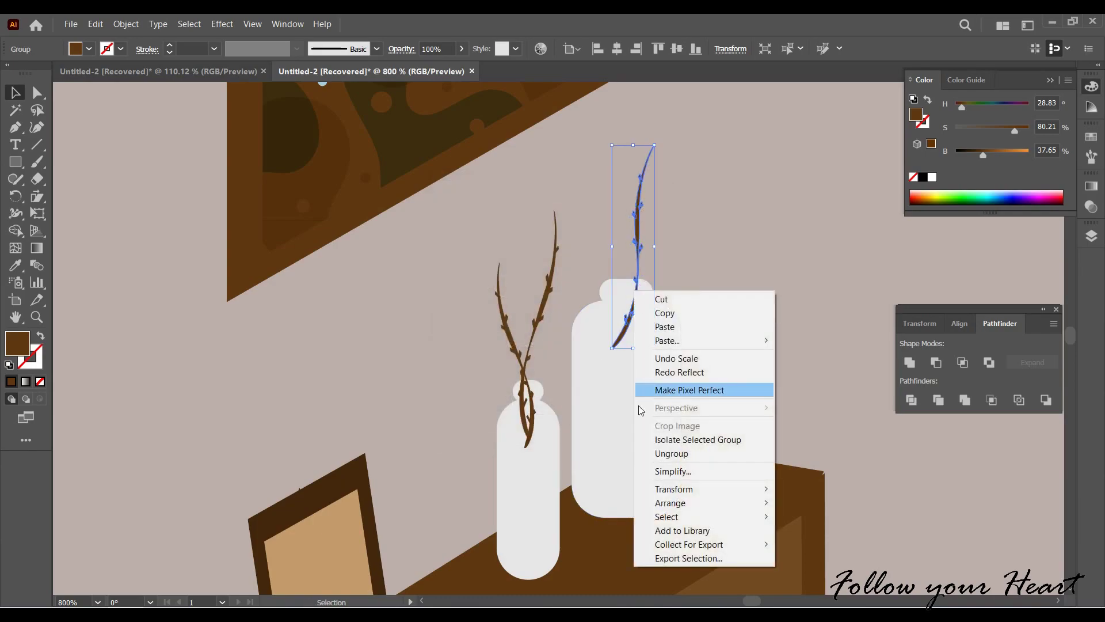
click(837, 530)
click(478, 409)
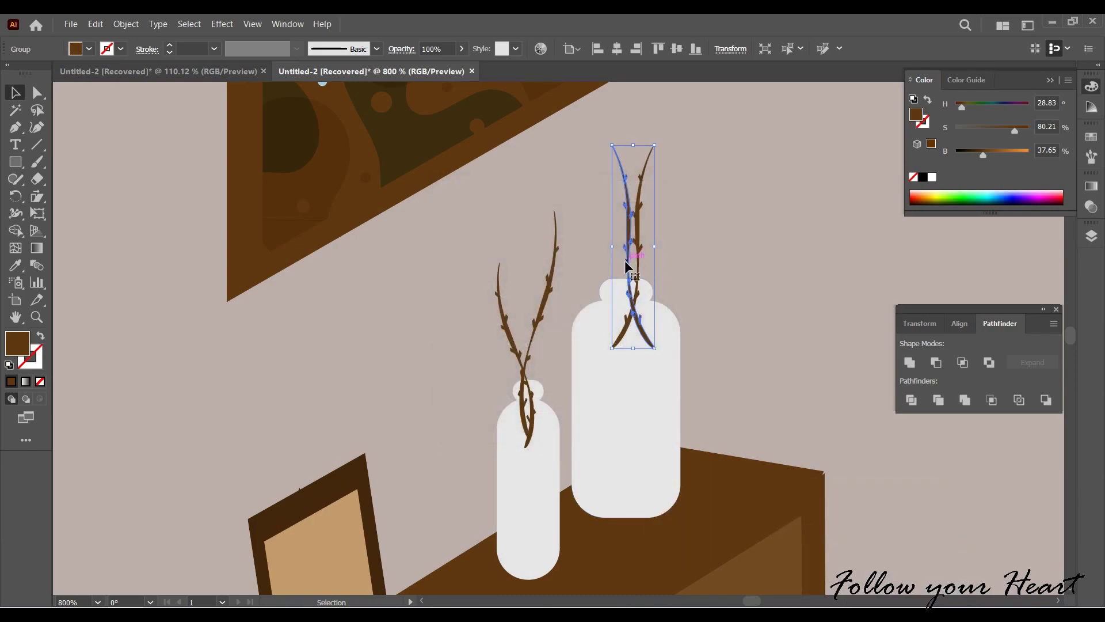
drag(626, 265, 628, 239)
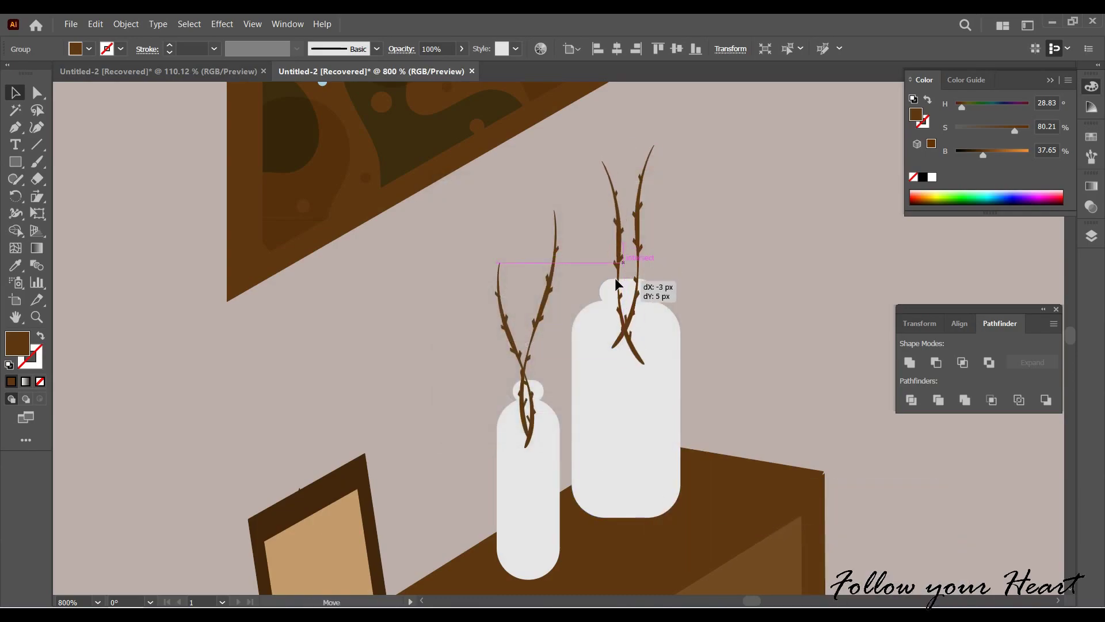
Bring both vases to the front over the branch bases and shift the right branch up.
click(661, 401)
right_click(525, 474)
click(703, 409)
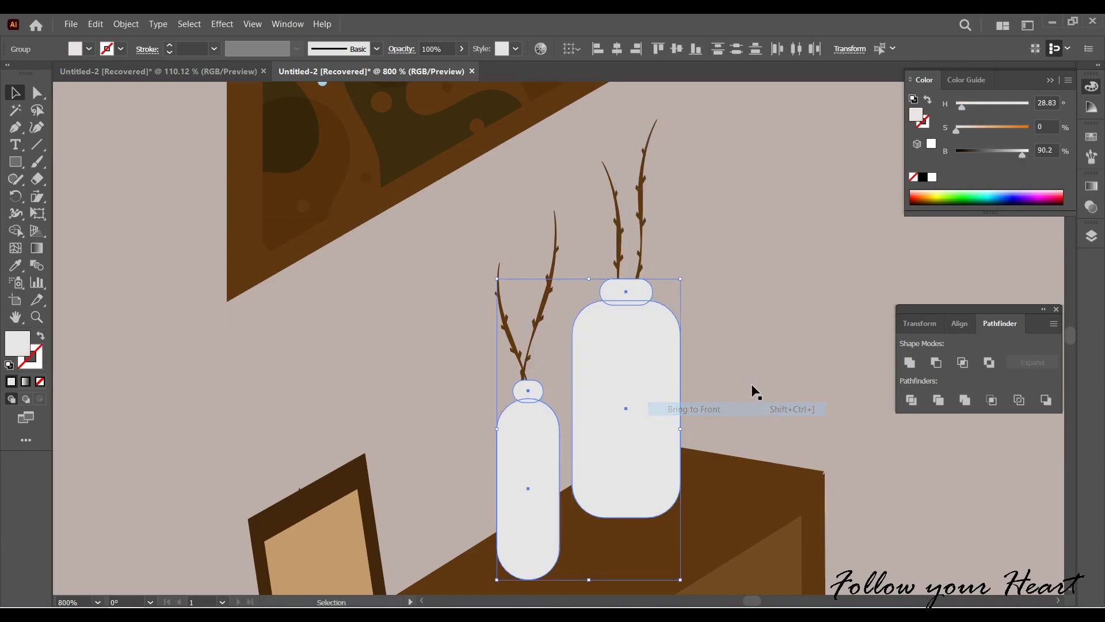
click(690, 371)
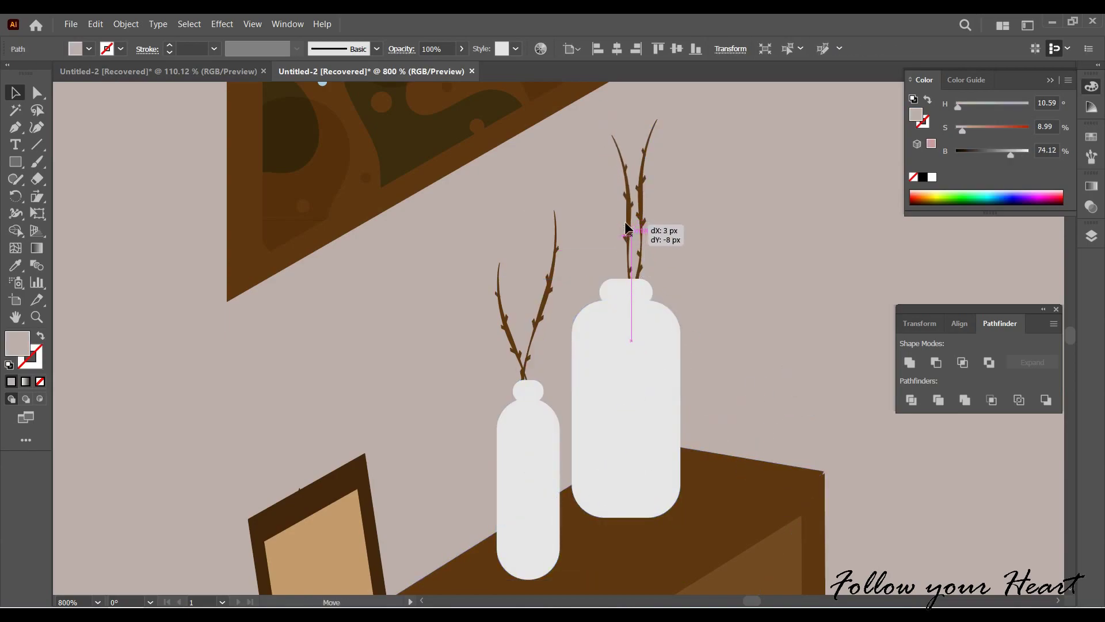
mouse_move(640, 271)
mouse_down()
mouse_move(634, 222)
mouse_move(645, 226)
mouse_up()
click(644, 226)
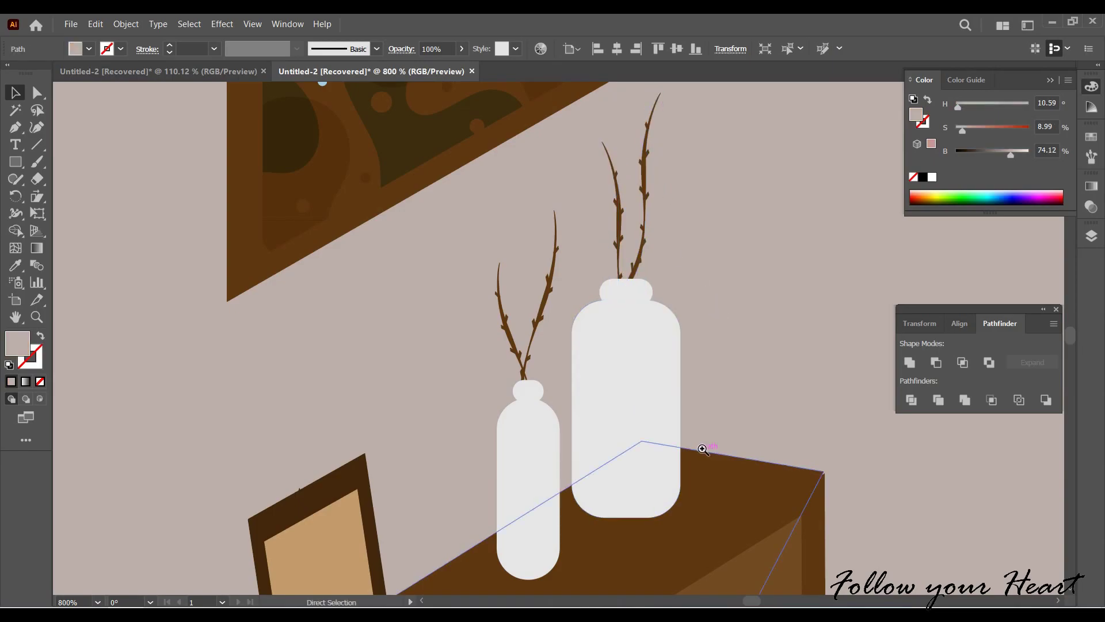
Zoom in on the bed and select both pillows.
scroll(576, 438, down, 6)
drag(514, 376, 366, 253)
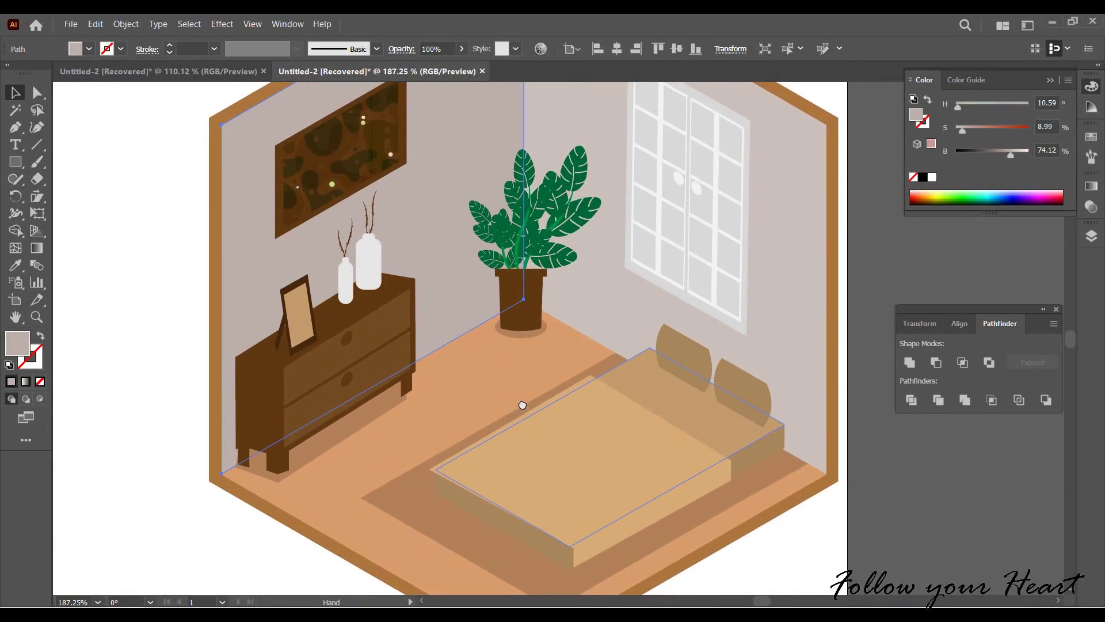
click(727, 430)
click(530, 395)
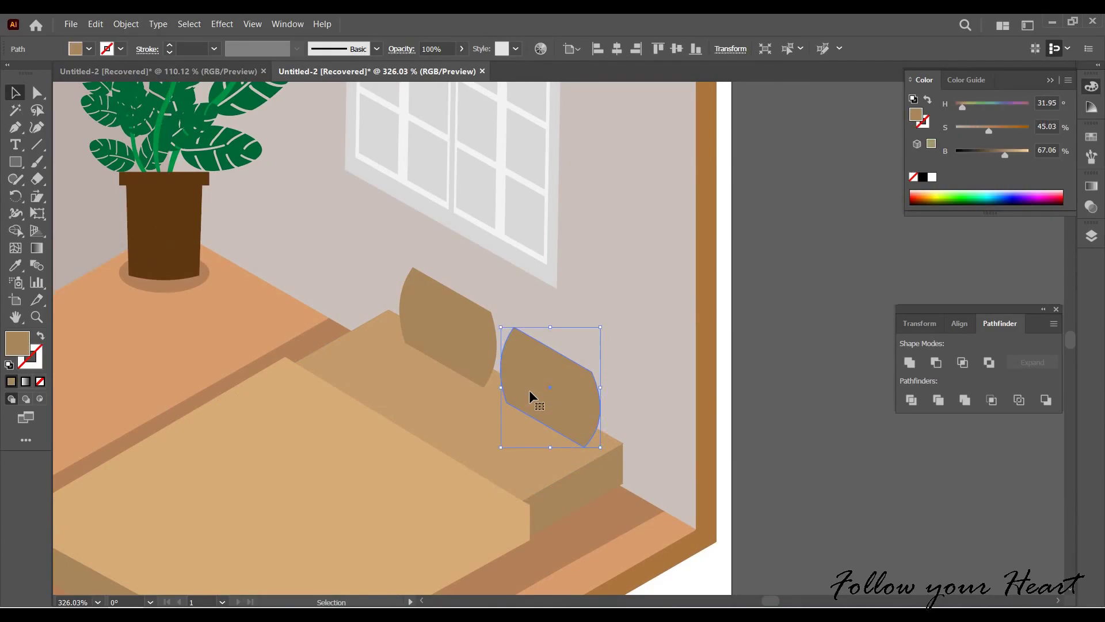
shift+click(486, 372)
Enlarge both bed pillows, undoing an accidental right-wall move.
drag(399, 447, 378, 460)
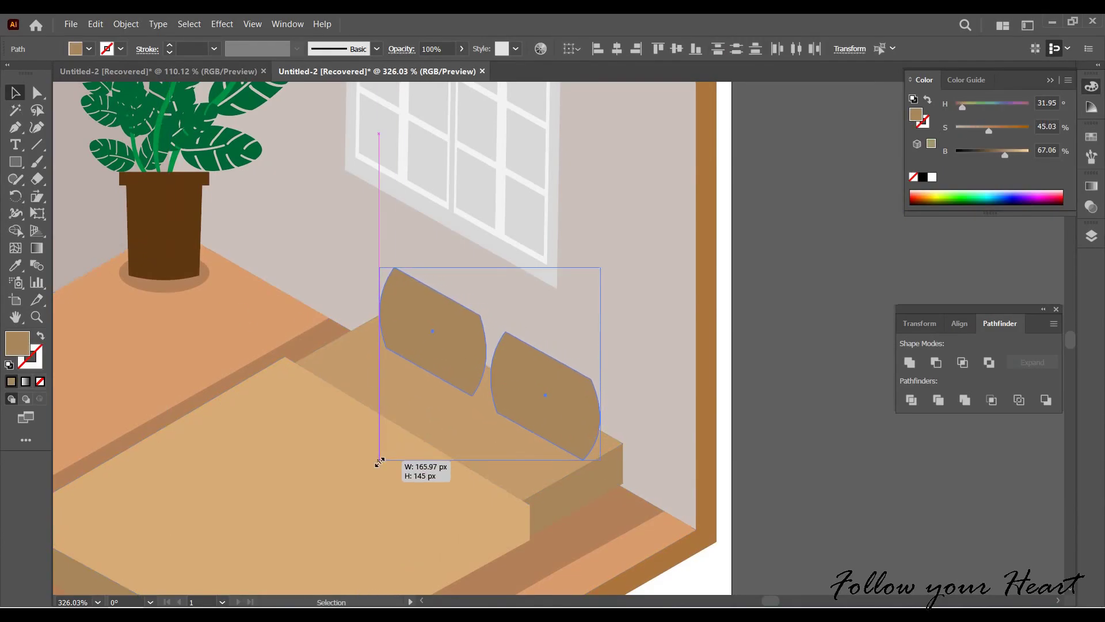
click(728, 474)
scroll(727, 475, down, 3)
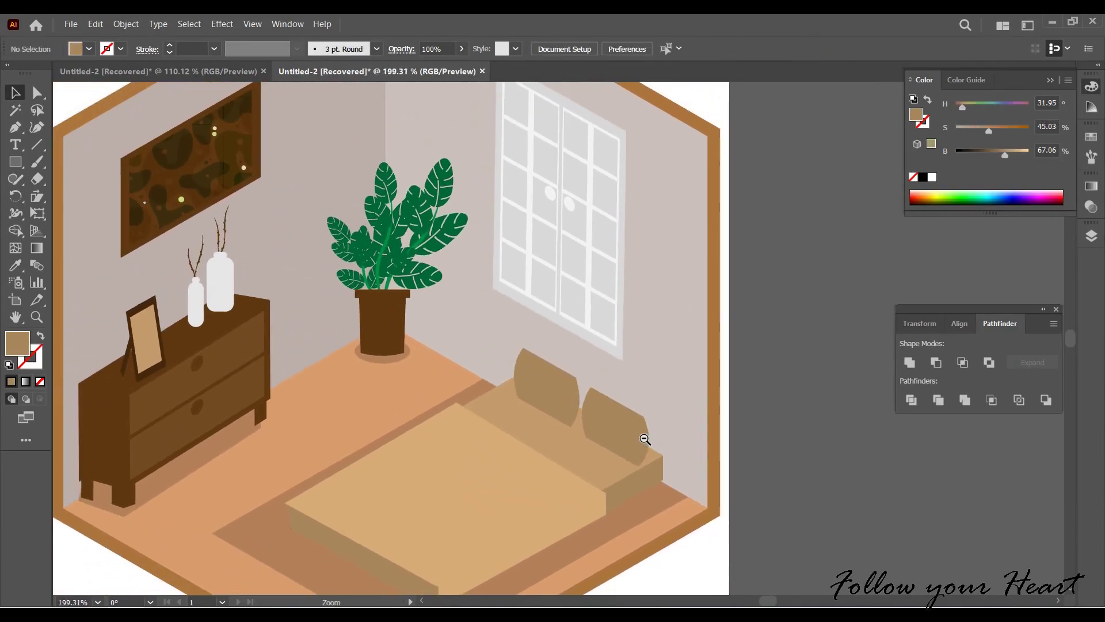
drag(711, 294, 789, 311)
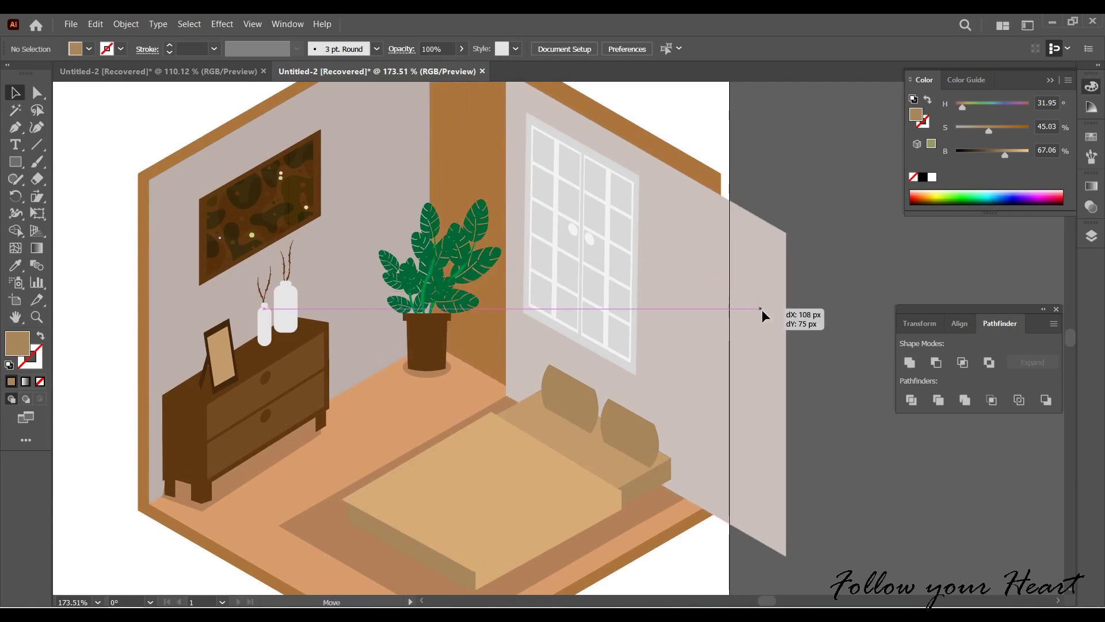
key(ctrl+z)
Move the window slightly further right along the right wall.
scroll(576, 260, up, 3)
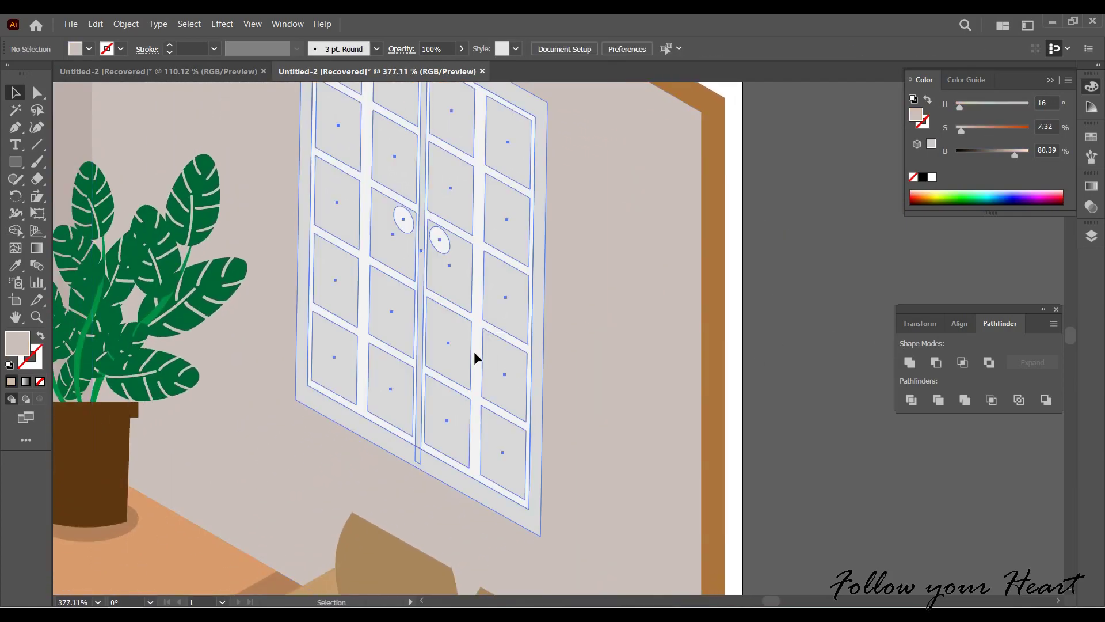
mouse_move(475, 351)
mouse_down()
mouse_move(382, 326)
mouse_move(551, 400)
mouse_up()
scroll(699, 403, down, 3)
scroll(555, 383, left, 2)
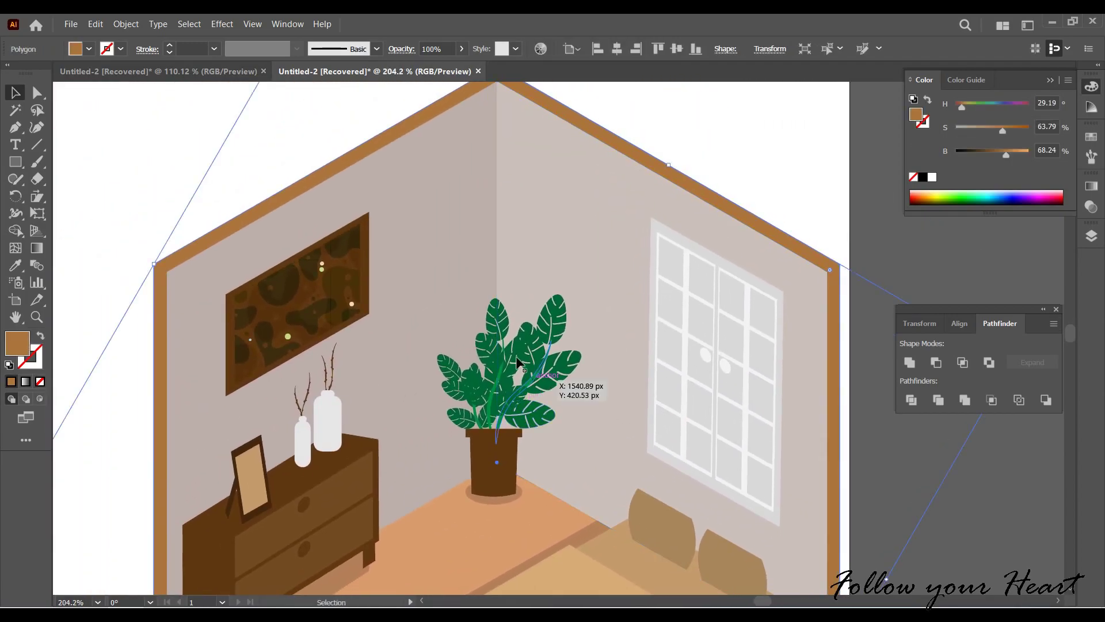
scroll(508, 419, up, 3)
scroll(509, 419, left, 5)
scroll(398, 416, left, 5)
scroll(397, 416, down, 1)
Draw a brown rectangle beside the room and curve its bottom edge into a cylinder.
key(m)
drag(169, 266, 265, 373)
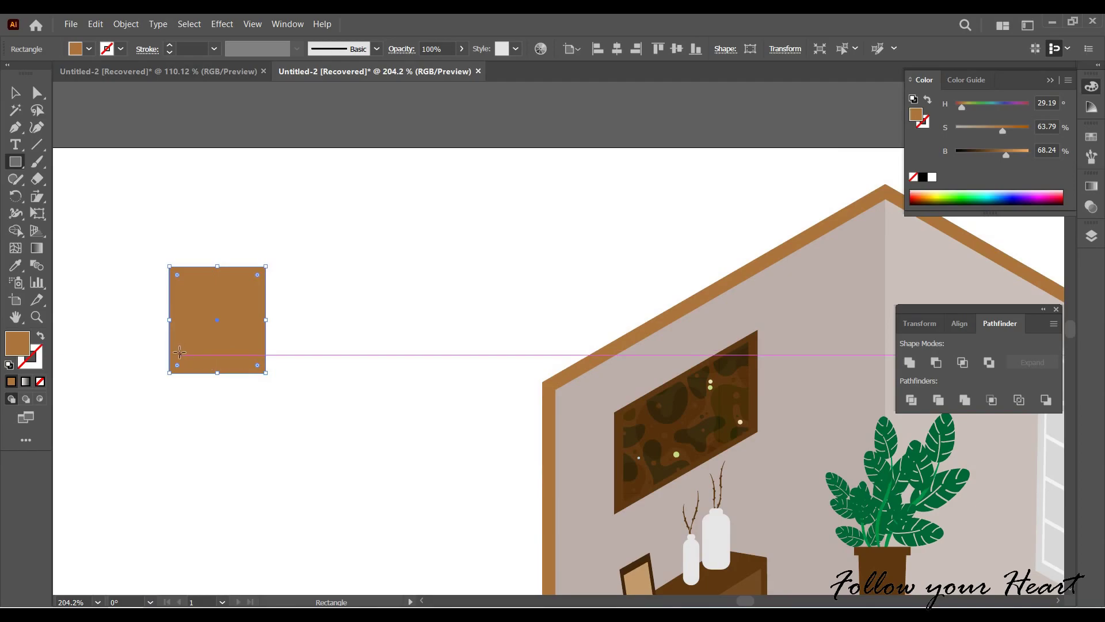
drag(15, 127, 86, 177)
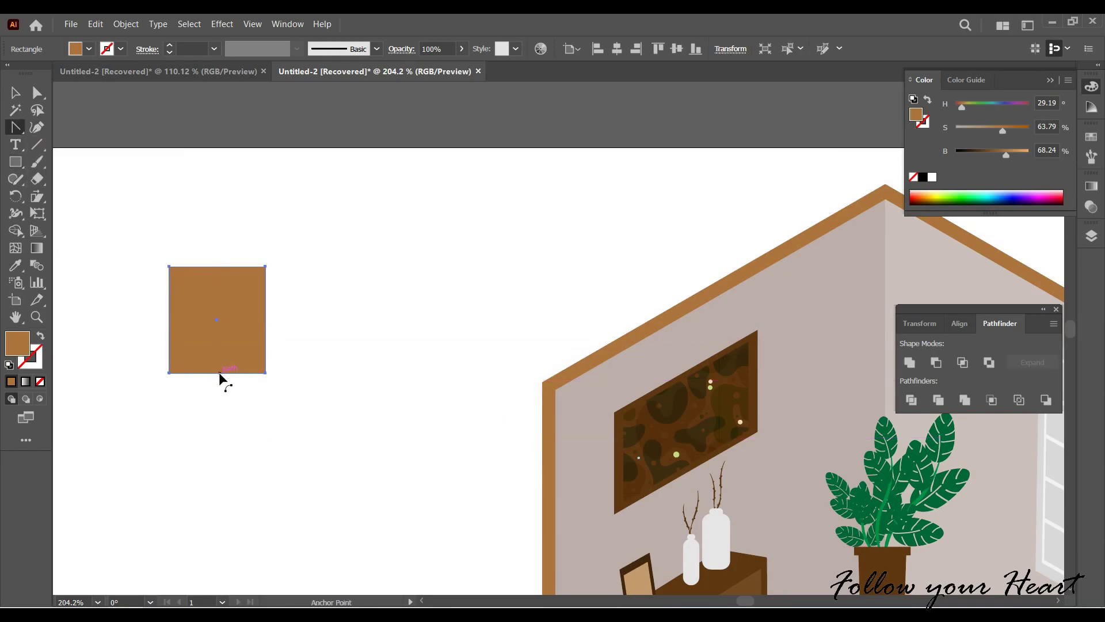
drag(218, 388, 217, 388)
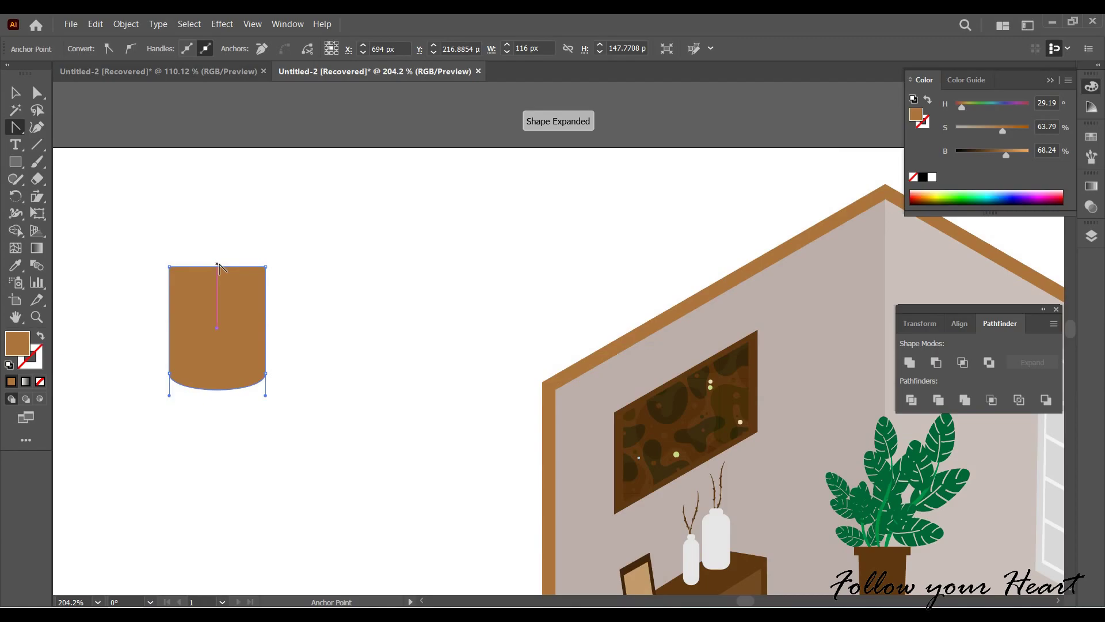
click(16, 93)
click(379, 241)
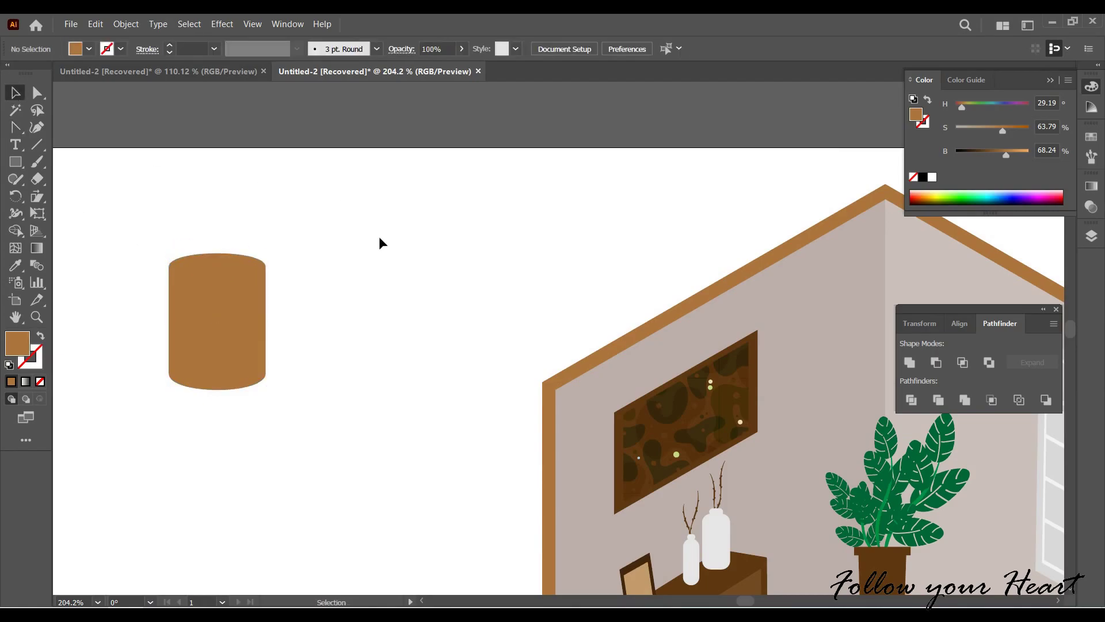
scroll(231, 335, up, 2)
scroll(286, 308, up, 2)
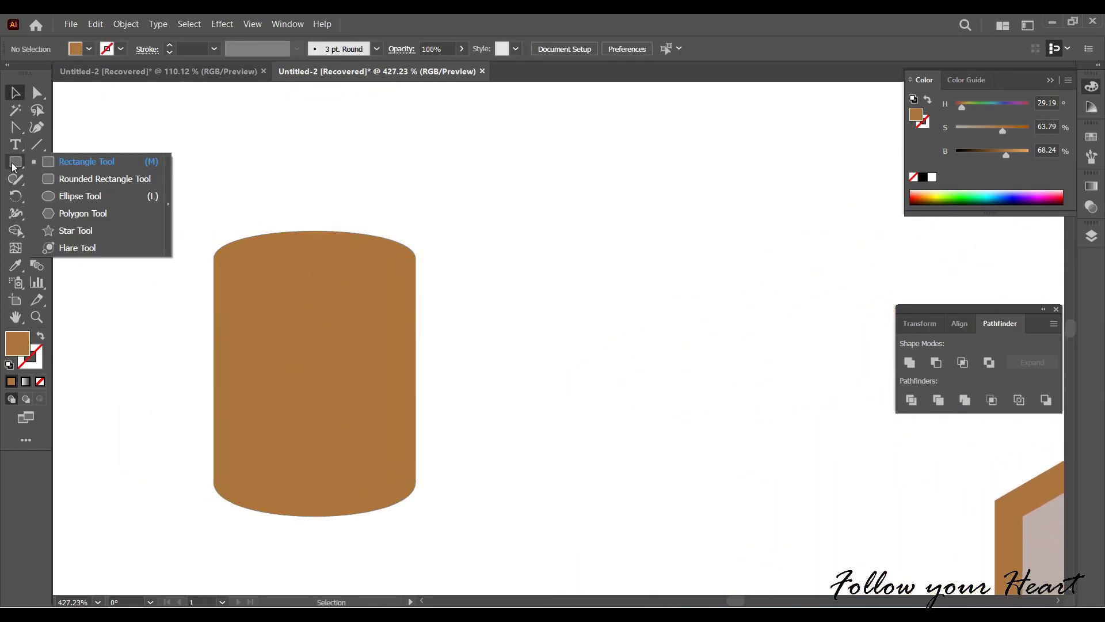
Draw a thin ellipse across the cylinder top and resize it taller.
drag(15, 162, 87, 197)
drag(213, 253, 416, 262)
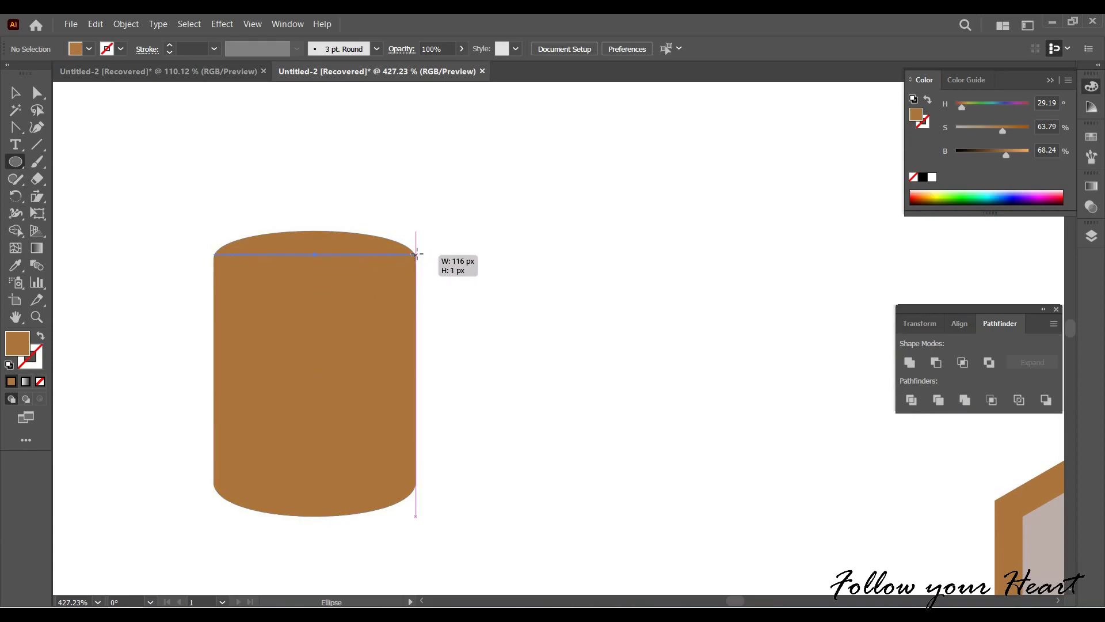
key(v)
scroll(338, 267, up, 1)
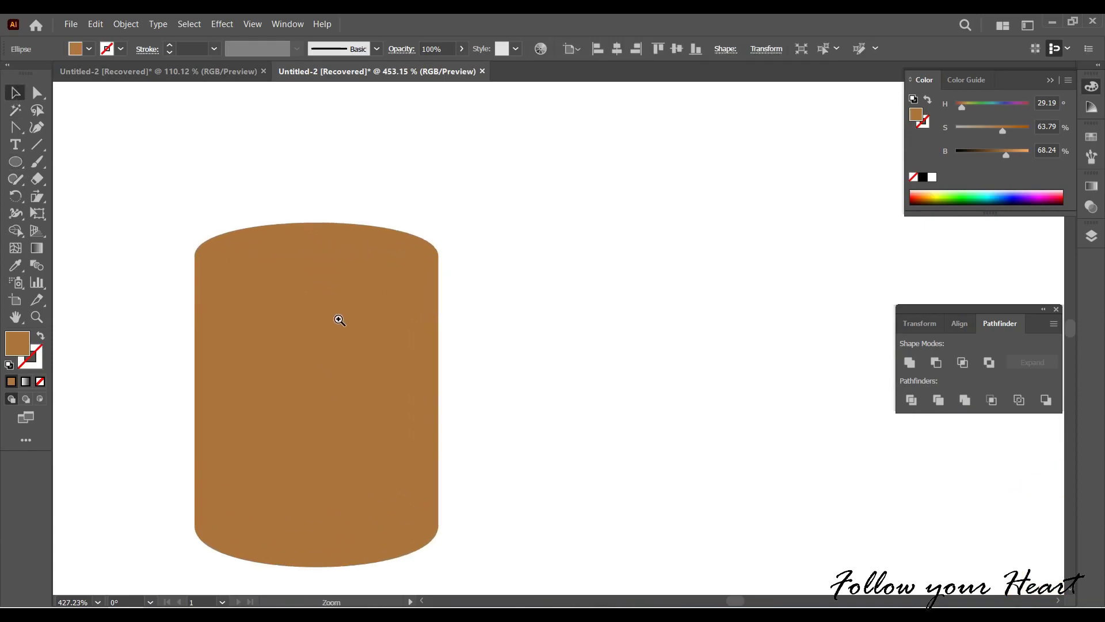
drag(316, 251, 313, 221)
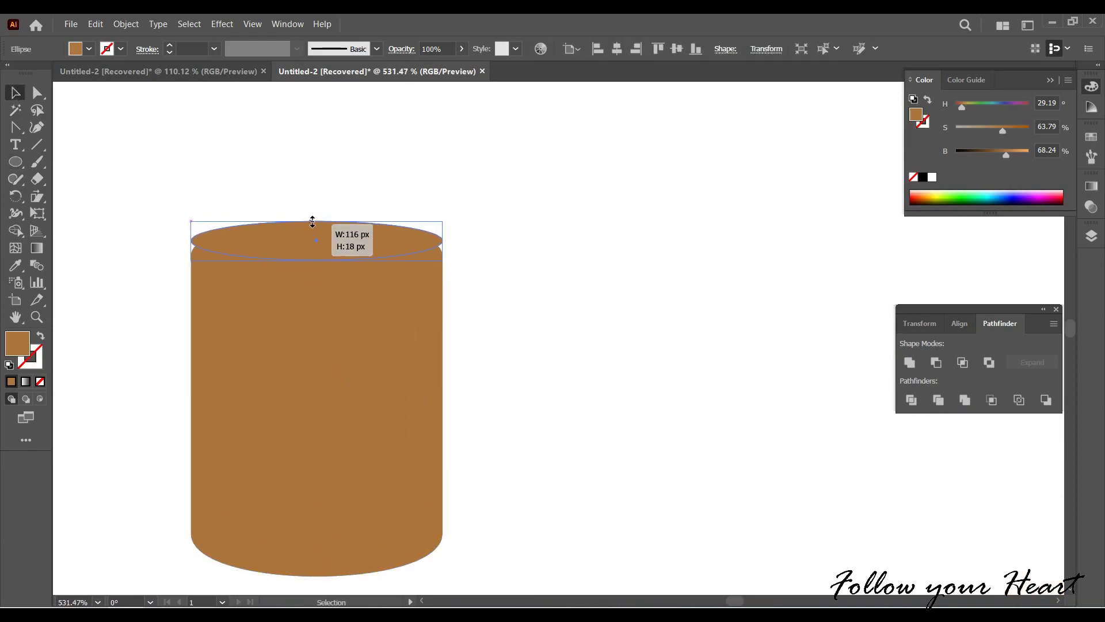
drag(319, 260, 318, 280)
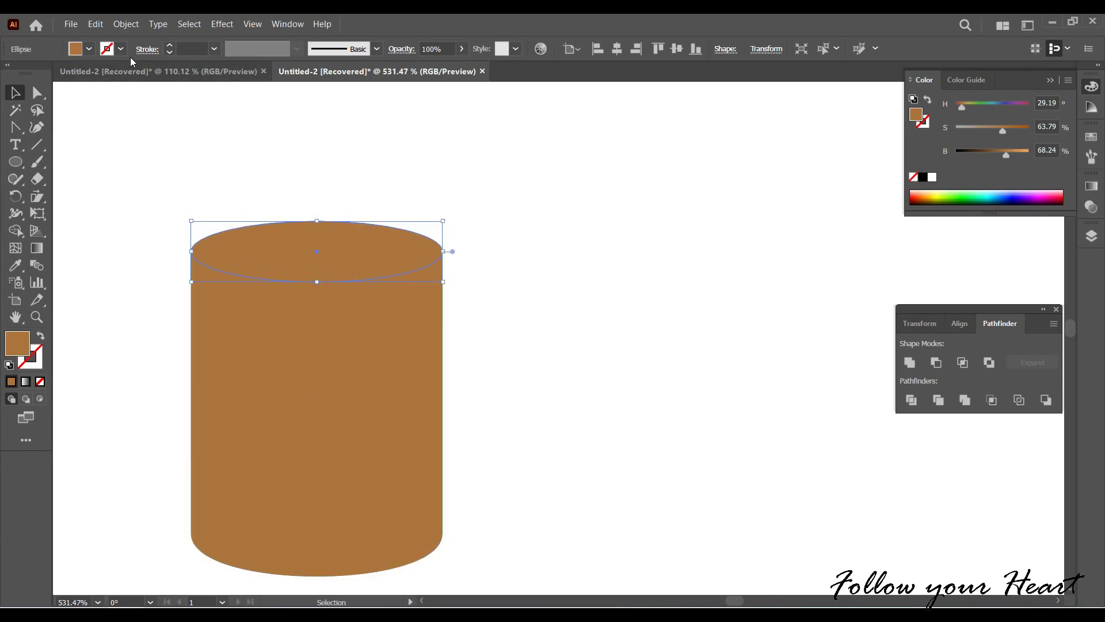
Lower the top oval's Brightness to about 61 for a darker lid.
drag(1005, 159, 1001, 155)
click(785, 289)
key(z)
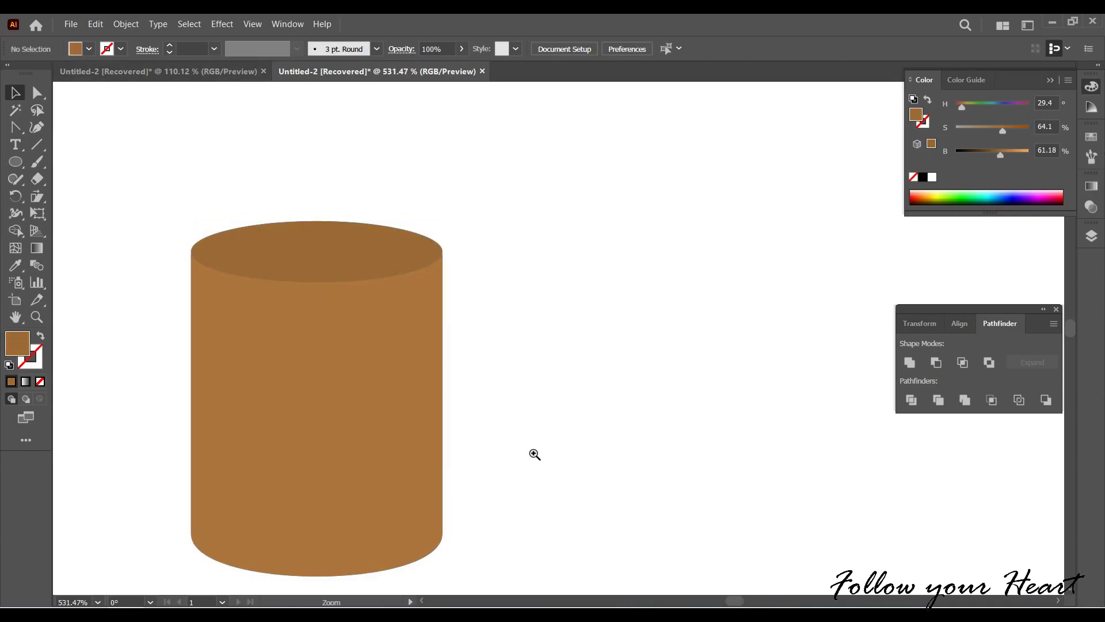
mouse_move(533, 454)
mouse_down()
mouse_move(462, 462)
mouse_move(395, 324)
mouse_up()
scroll(373, 429, up, 4)
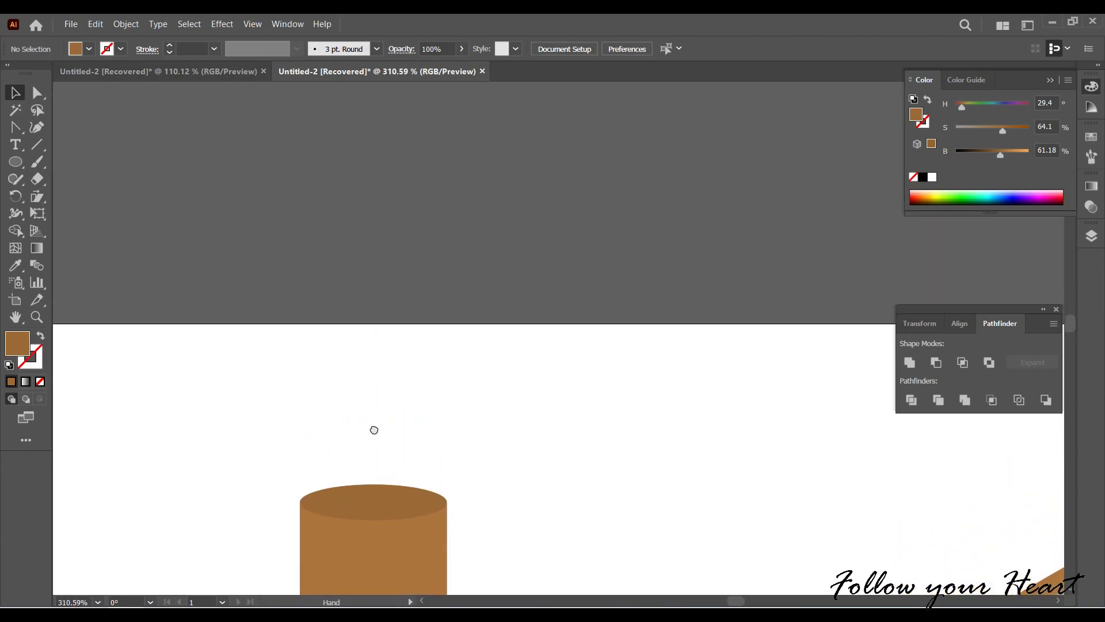
Draw a thin rectangular cord from the artboard top down to the lampshade and darken its brown.
right_click(15, 162)
click(86, 161)
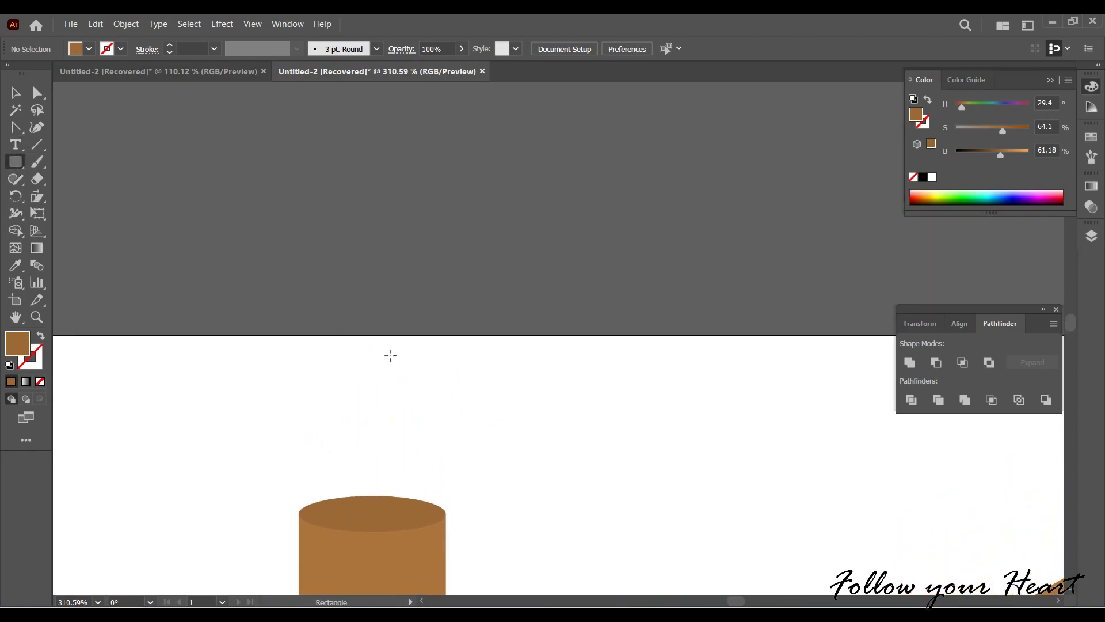
drag(365, 333, 379, 516)
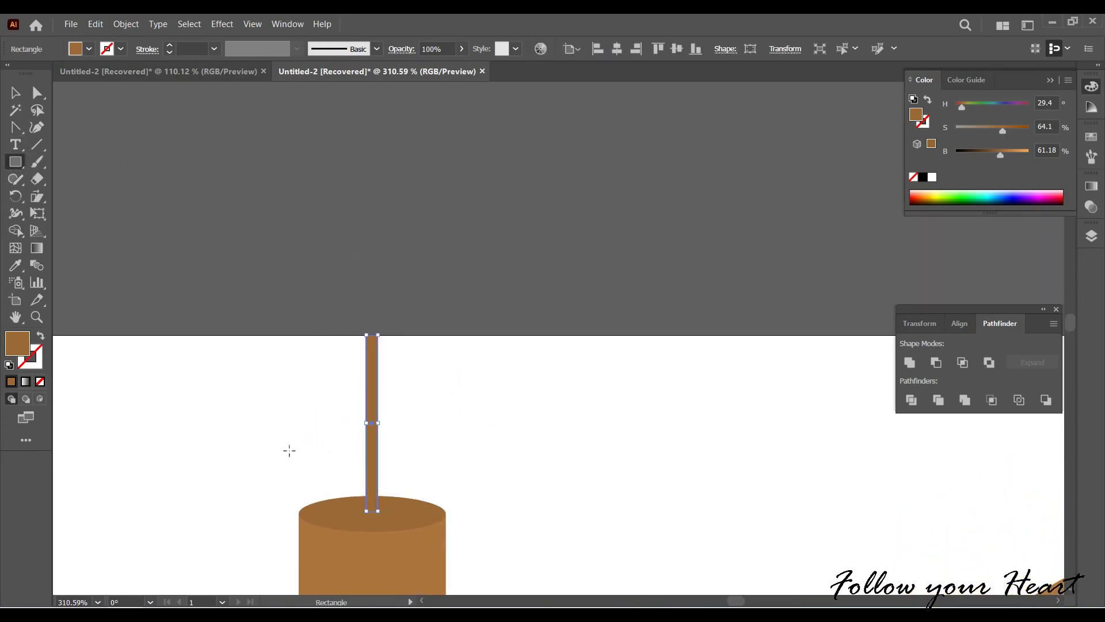
key(v)
scroll(336, 286, down, 3)
scroll(353, 219, down, 2)
click(354, 219)
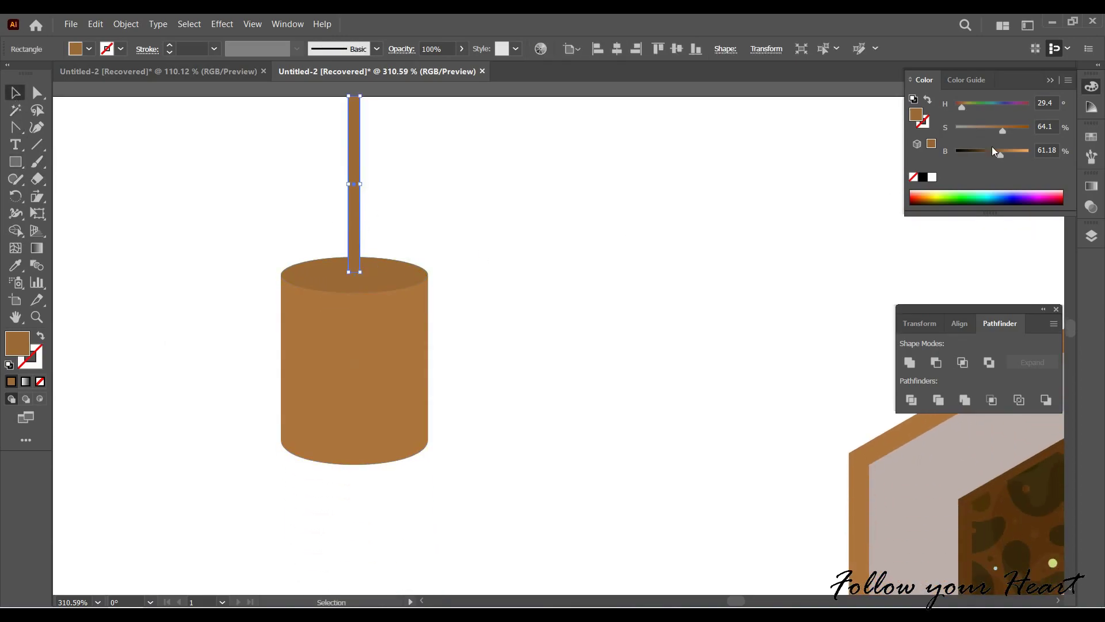
click(996, 154)
click(495, 308)
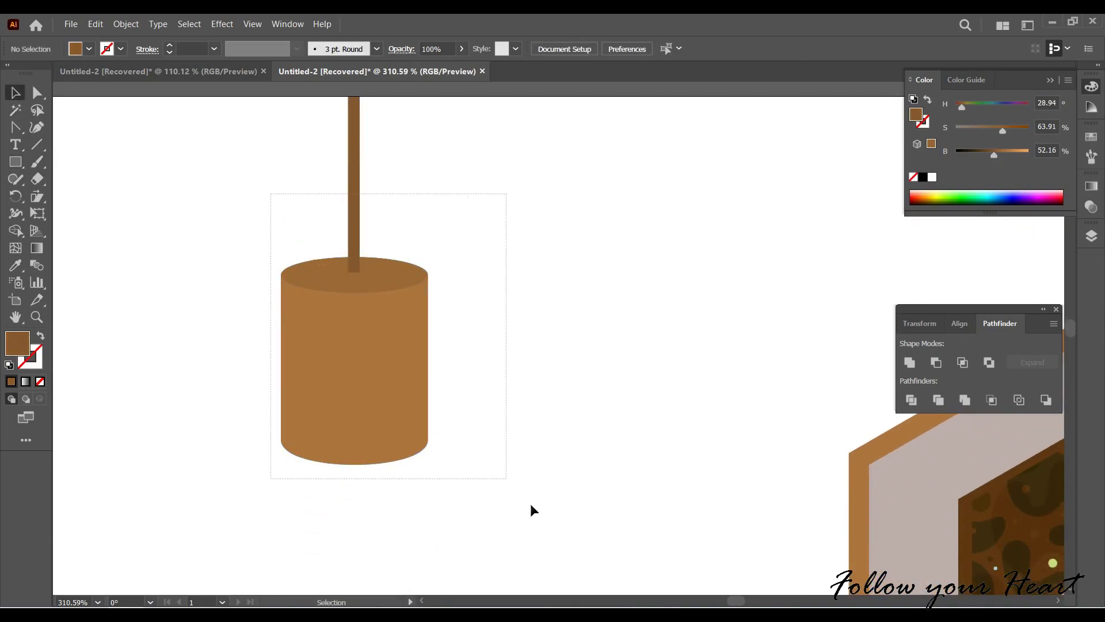
key(ctrl+a)
click(447, 503)
Draw a small yellow circle just beneath the lampshade as the bulb.
drag(400, 479, 397, 385)
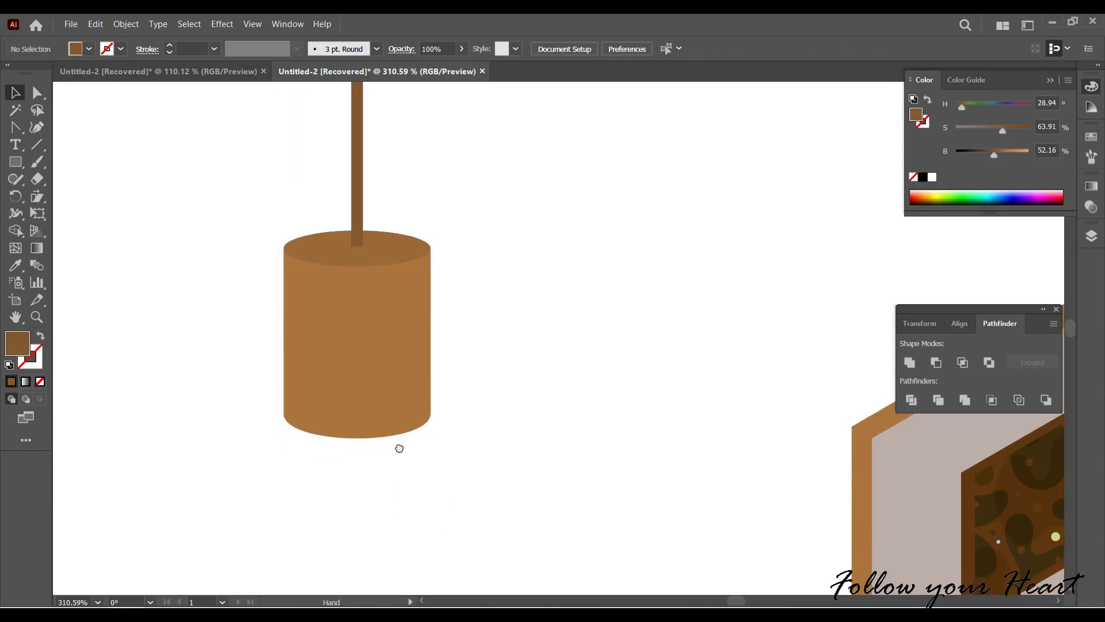
right_click(14, 172)
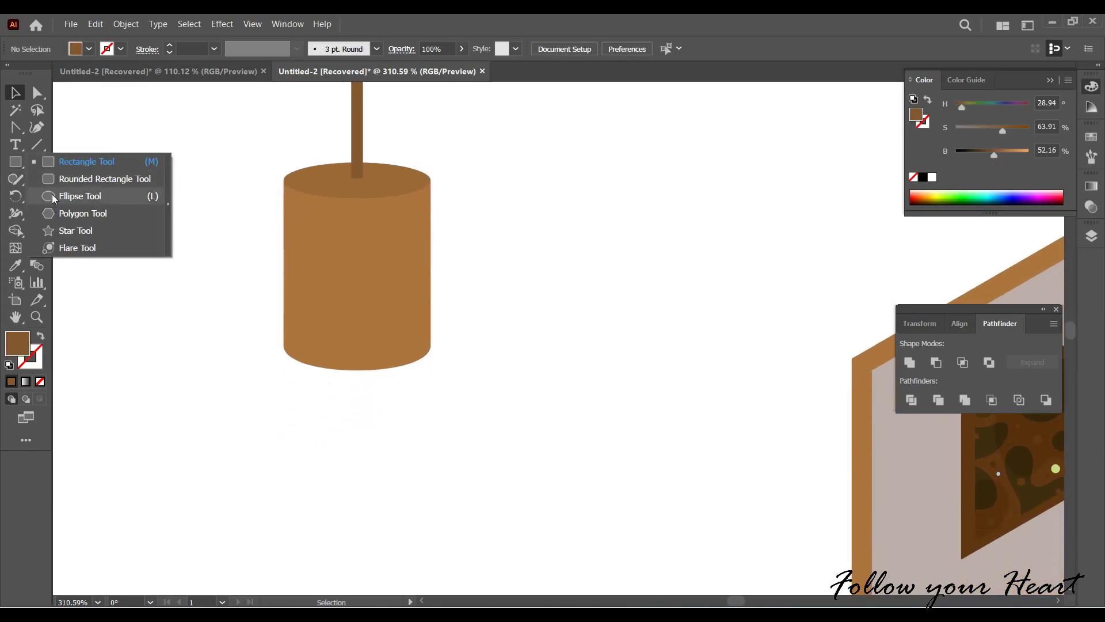
click(54, 196)
mouse_move(357, 373)
mouse_down()
mouse_move(390, 401)
mouse_move(372, 382)
mouse_up()
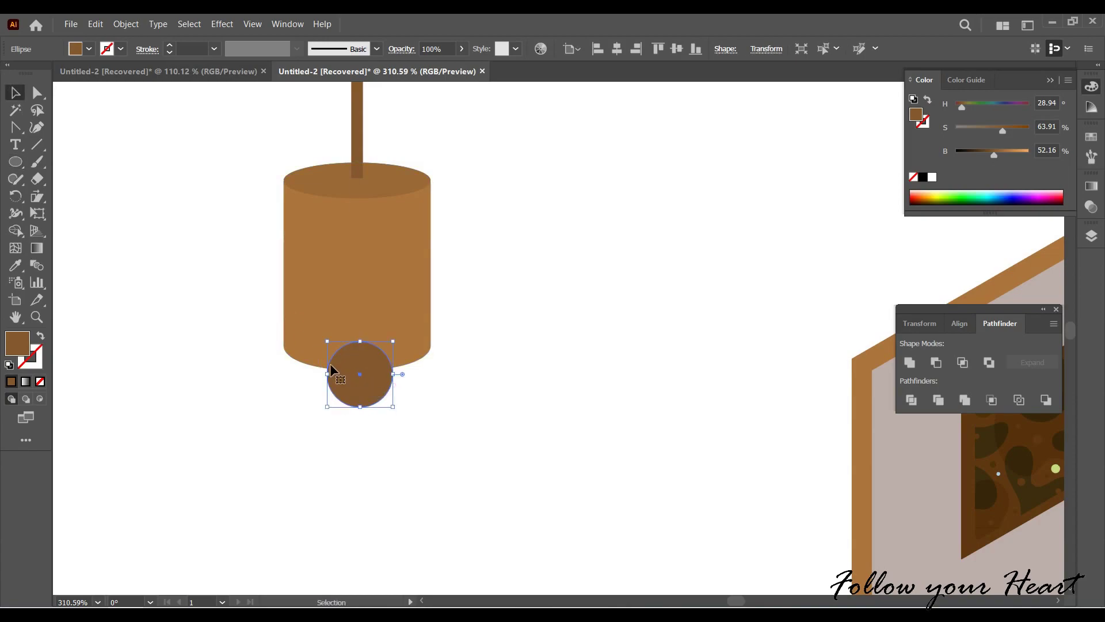
click(89, 49)
click(65, 77)
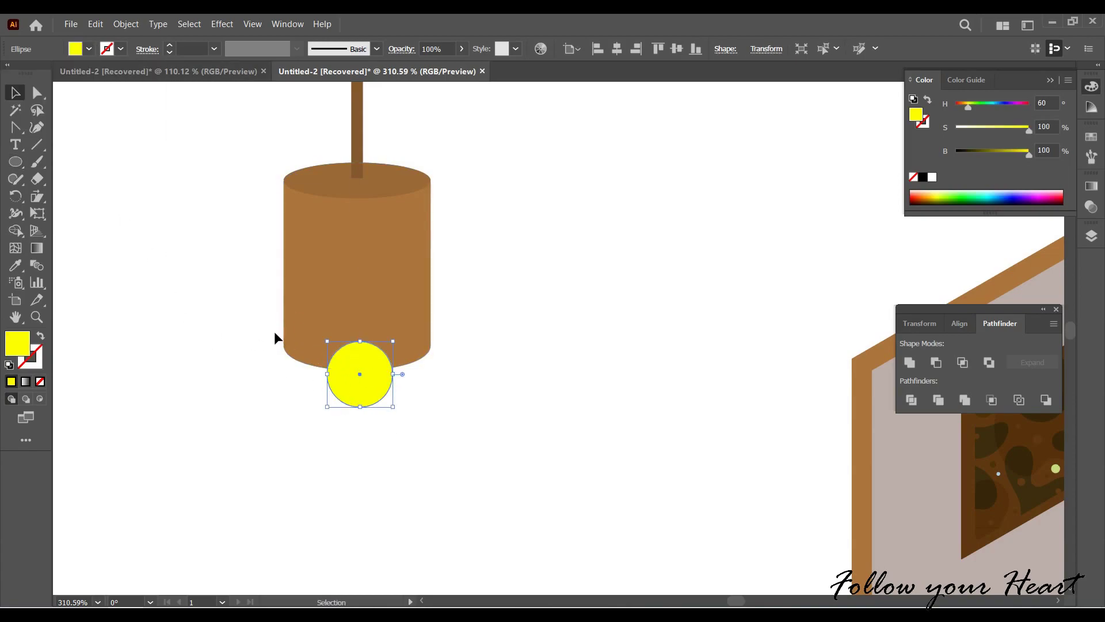
Send the yellow bulb behind the lampshade and nudge it up so it peeks out.
scroll(476, 419, down, 2)
click(188, 148)
right_click(433, 289)
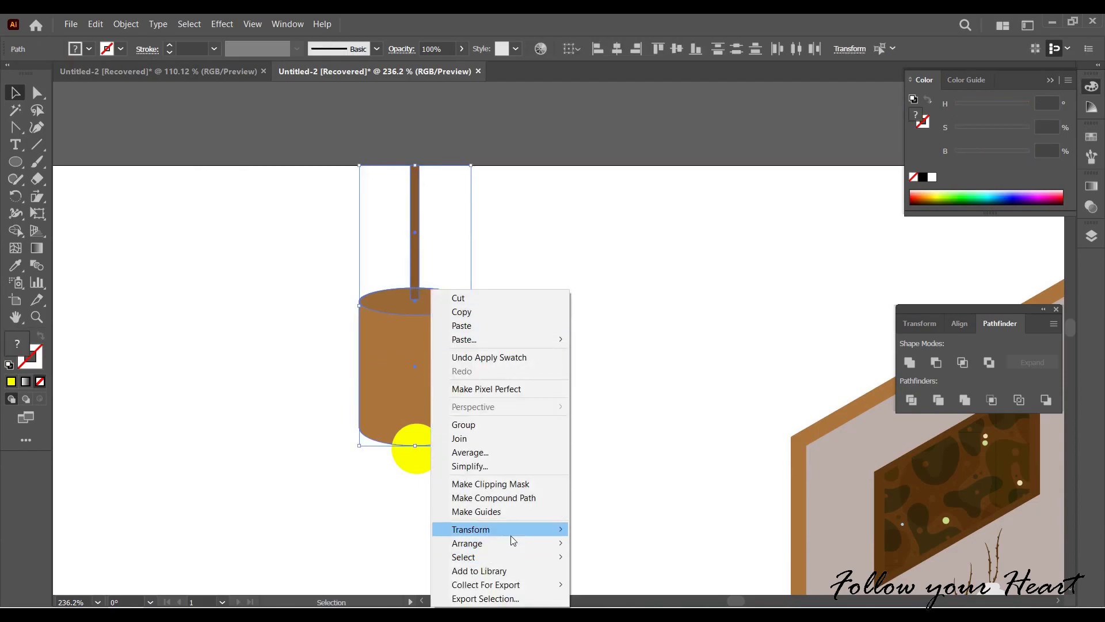
click(605, 584)
drag(423, 467, 418, 454)
drag(313, 217, 505, 511)
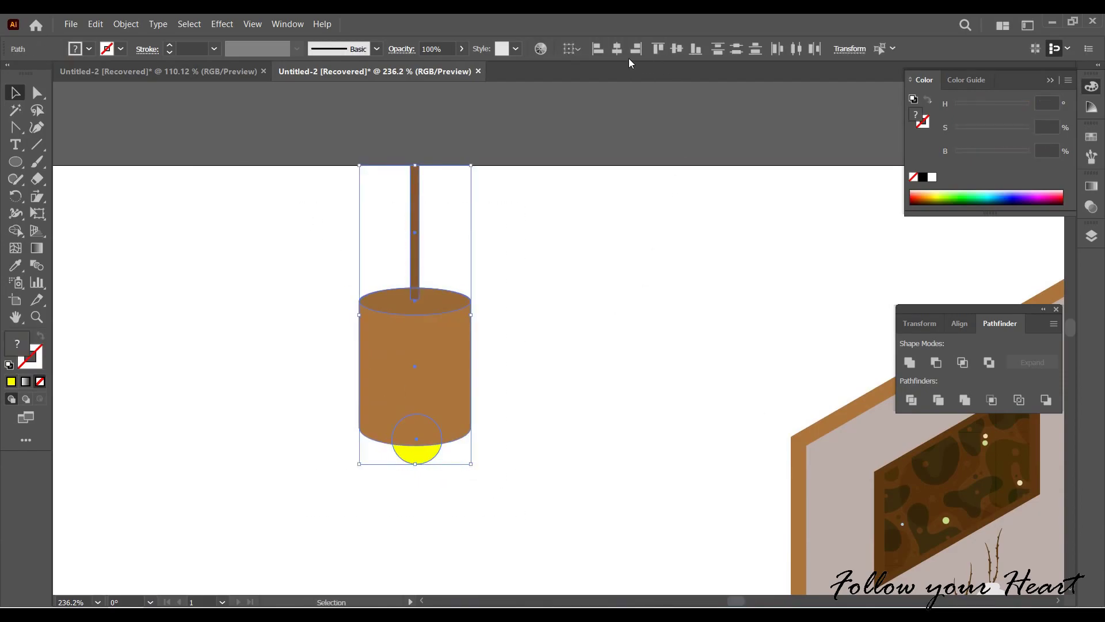
scroll(582, 257, down, 2)
click(457, 447)
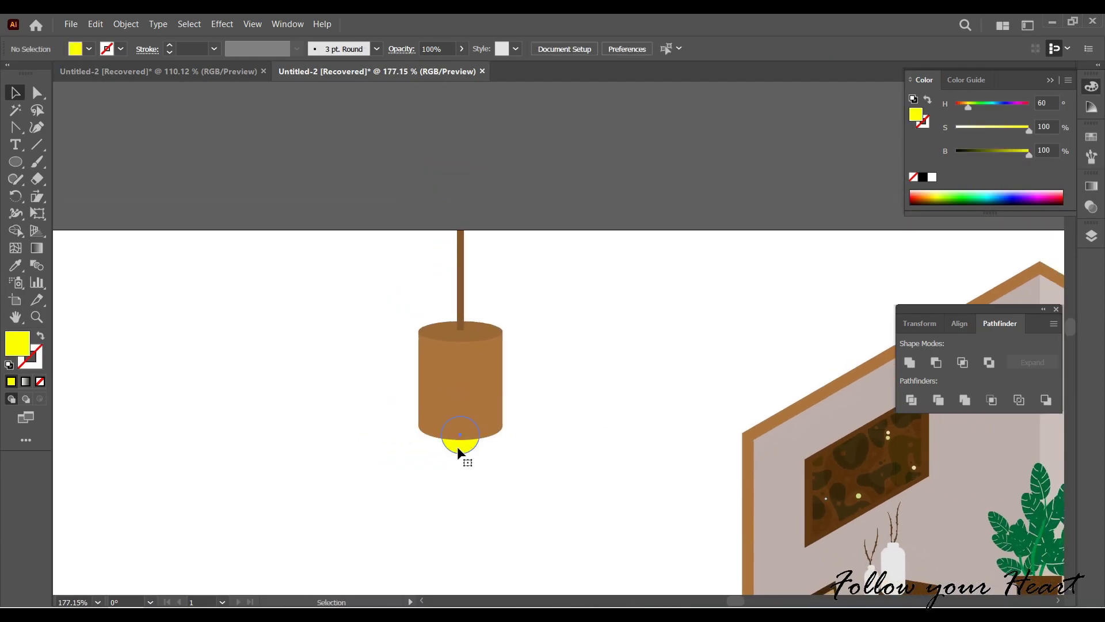
Give the bulb an Outer Glow effect in yellow FFFF00.
click(221, 23)
click(420, 251)
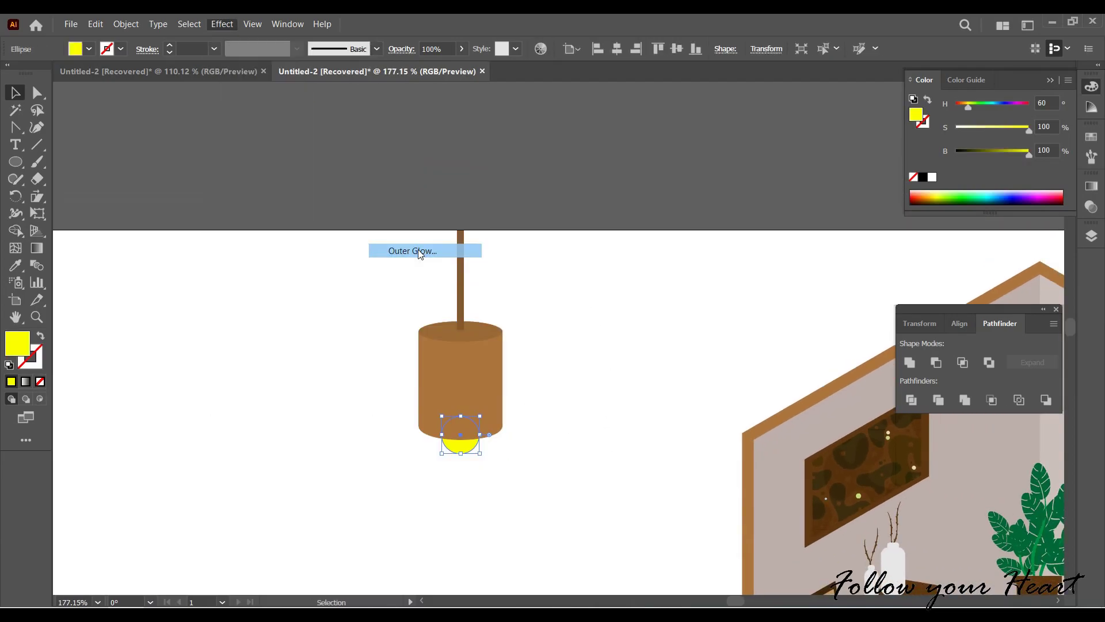
click(798, 255)
text(ffff00)
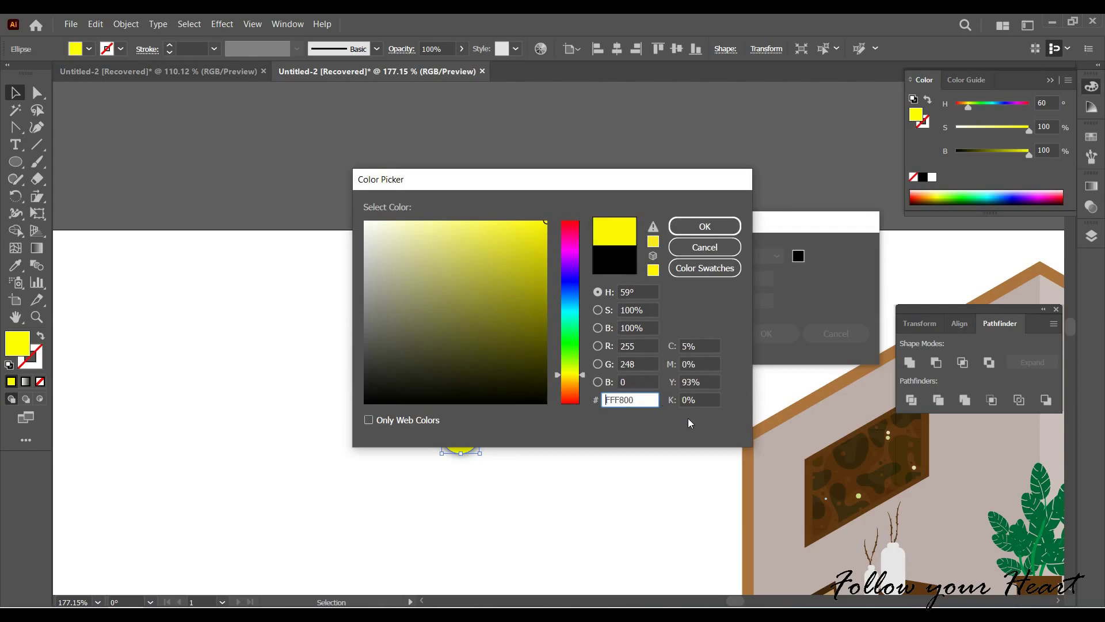
click(689, 227)
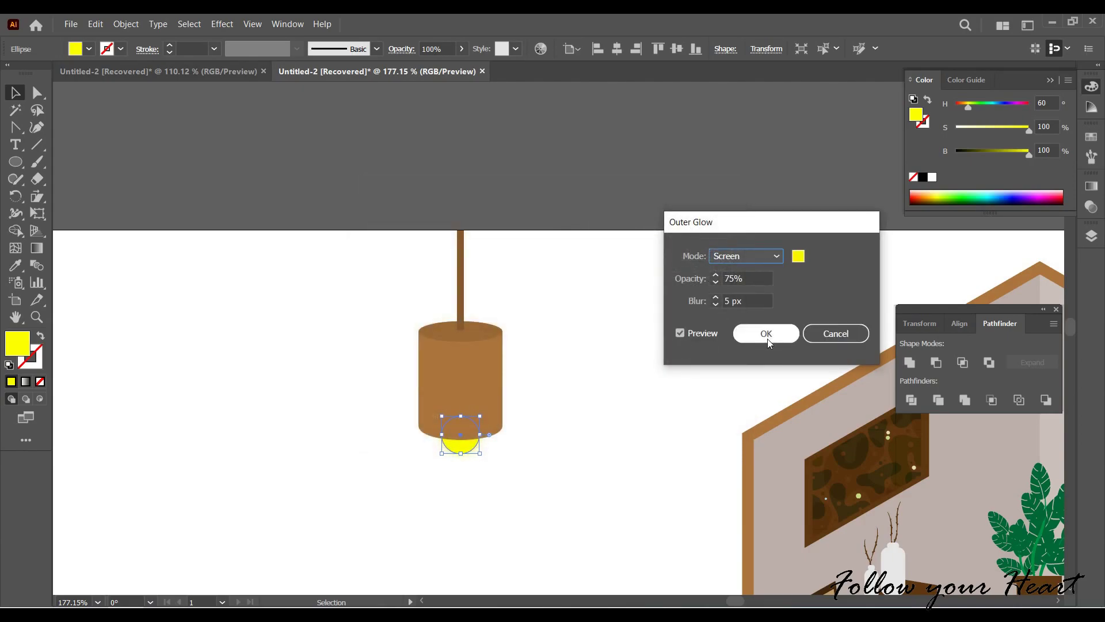
click(766, 333)
Group the cord, lampshade and bulb into one lamp.
click(469, 424)
right_click(470, 423)
click(518, 232)
click(599, 433)
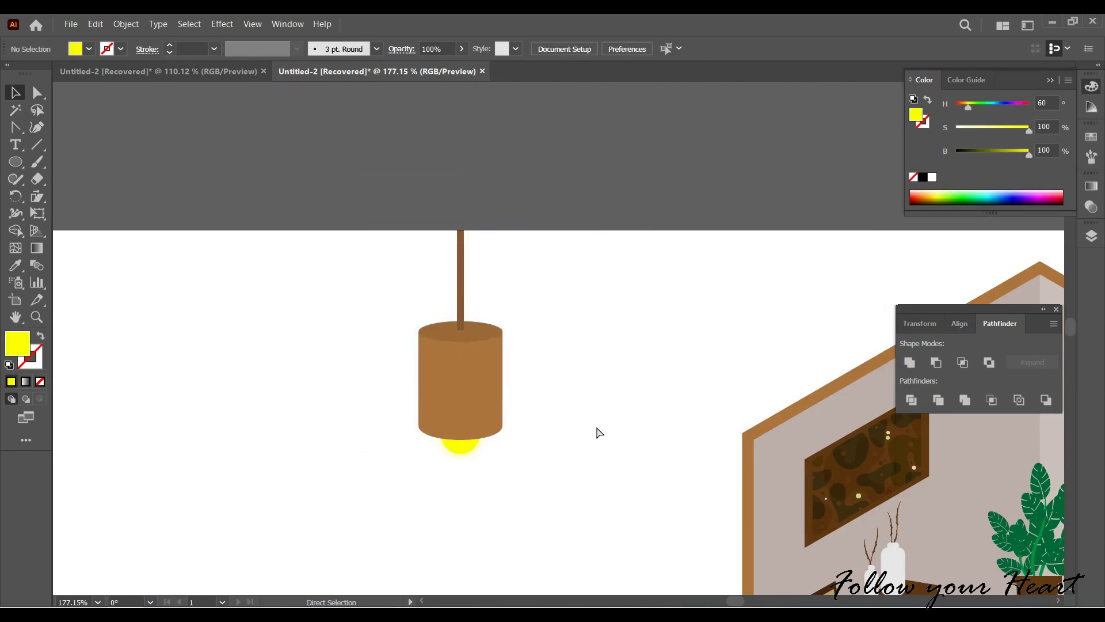
Move the lamp group to hang near the room's back corner above the plant.
scroll(518, 469, down, 2)
scroll(235, 304, down, 3)
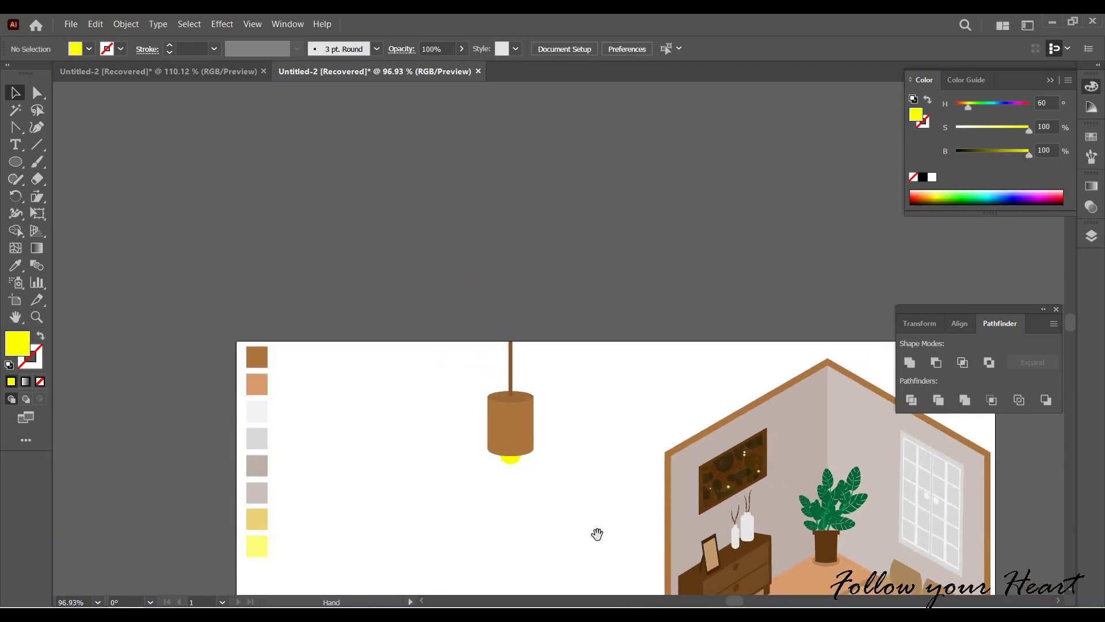
mouse_move(595, 530)
mouse_down()
mouse_move(199, 241)
mouse_move(532, 240)
mouse_move(531, 251)
mouse_move(538, 226)
mouse_up()
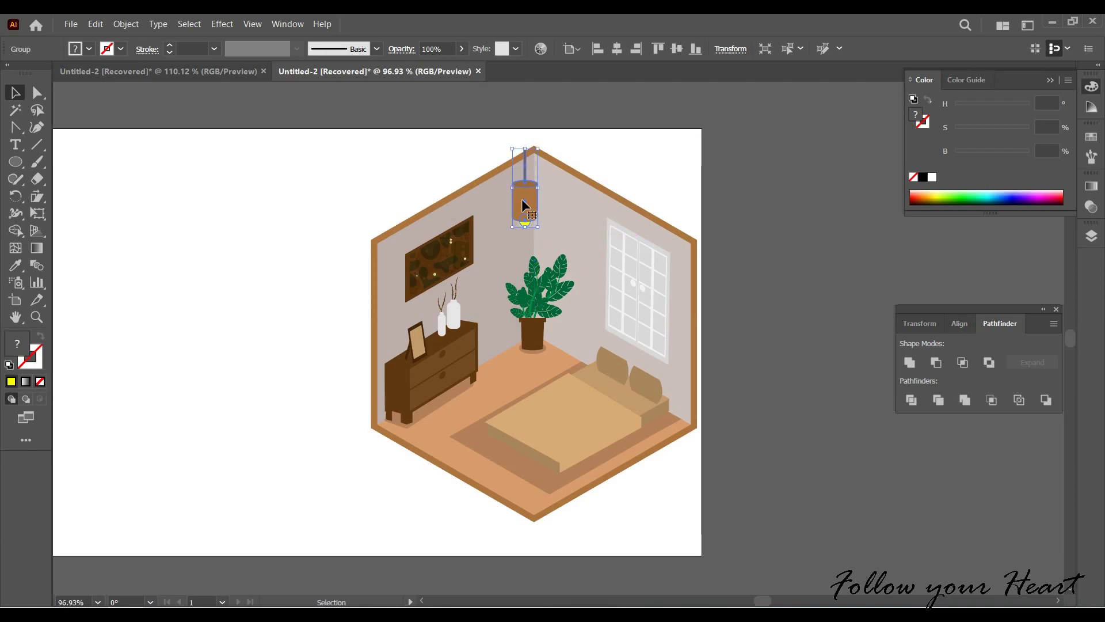
drag(536, 197, 520, 197)
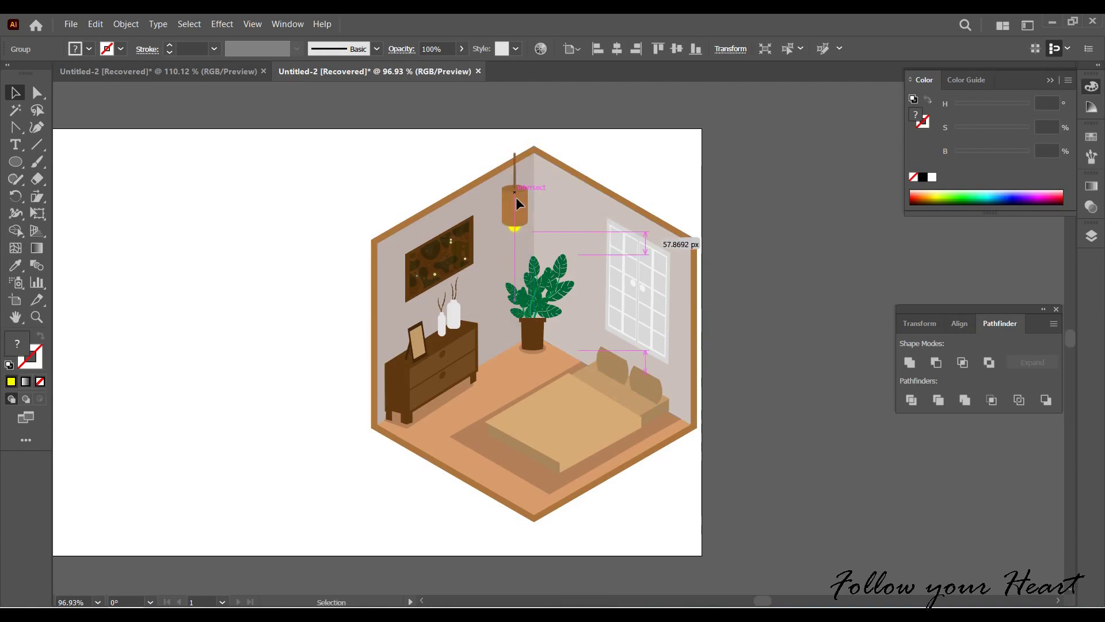
click(489, 149)
key(a)
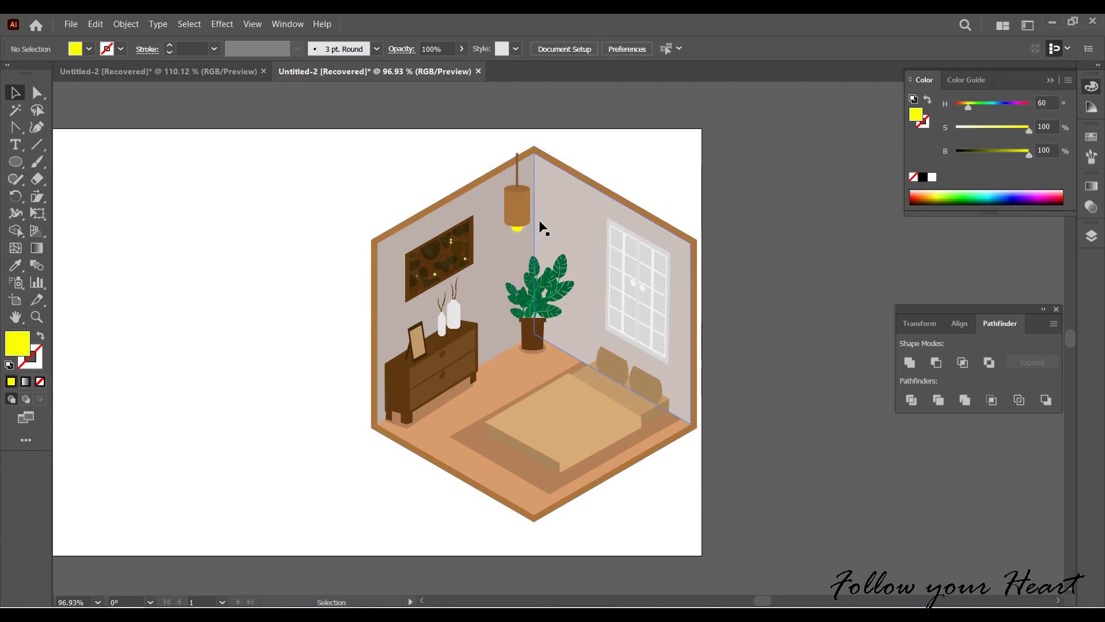
drag(519, 206, 537, 201)
click(722, 334)
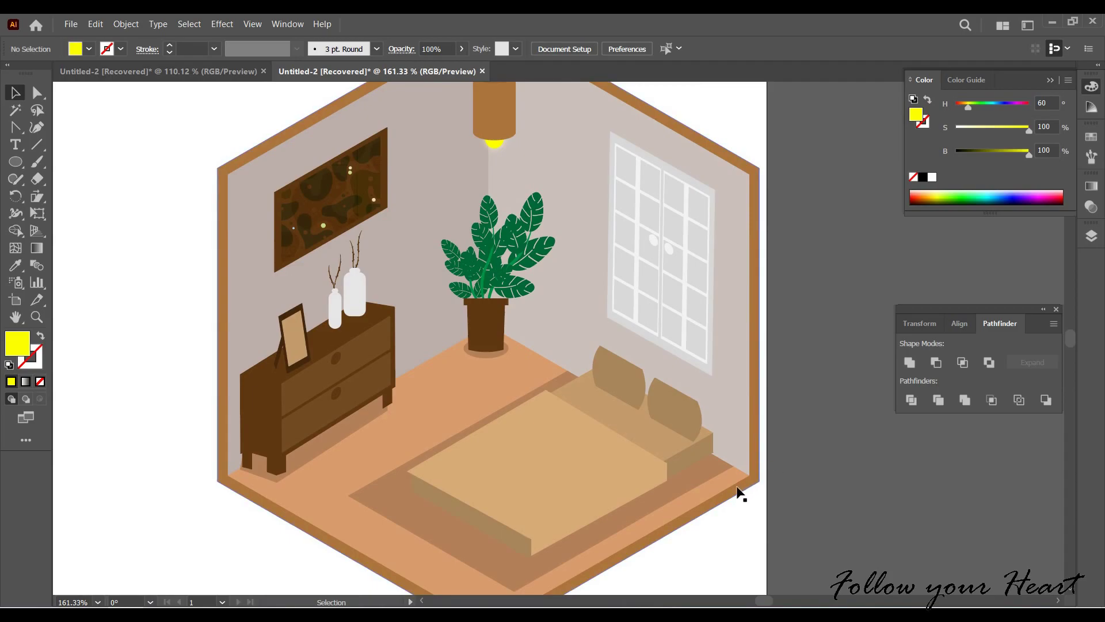
key(ctrl+0)
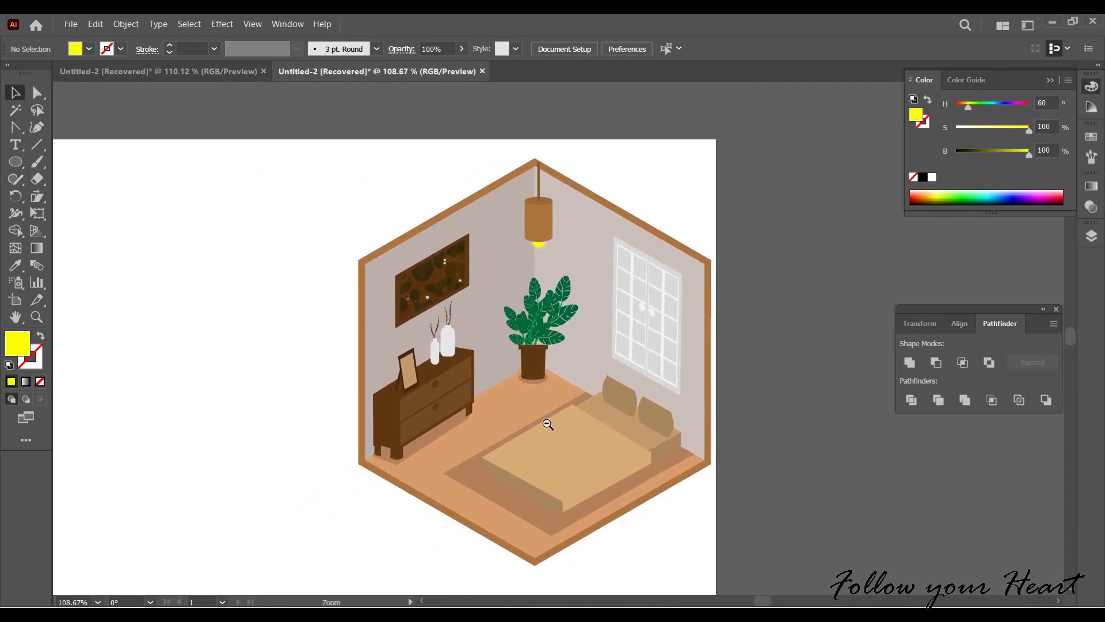
Select every object in the bedroom scene and group it.
drag(303, 167, 698, 425)
right_click(602, 102)
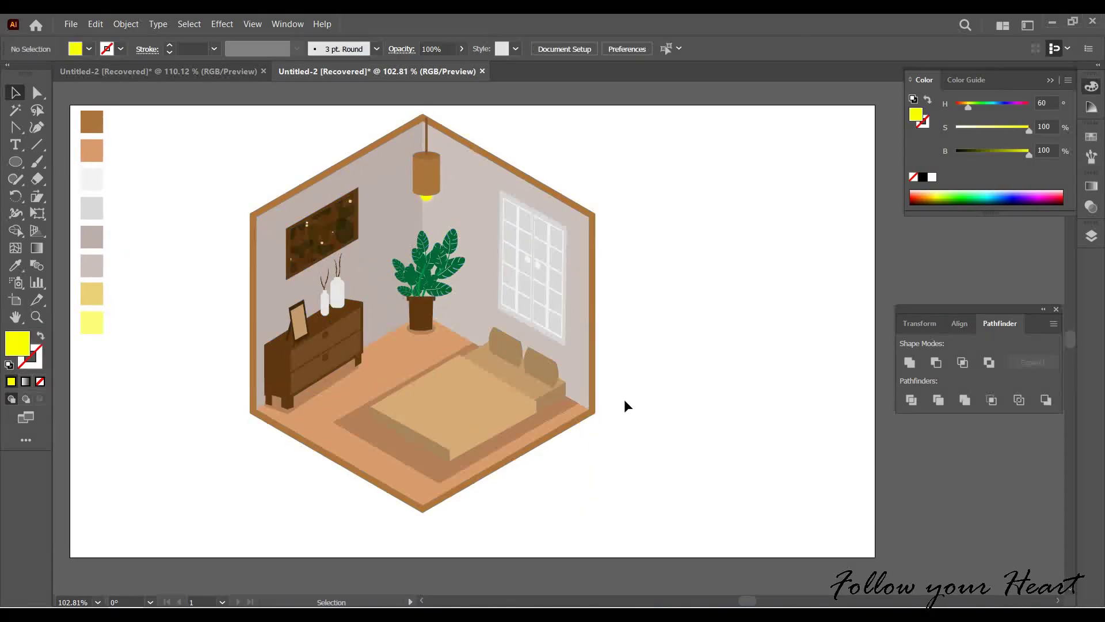
scroll(723, 358, up, 2)
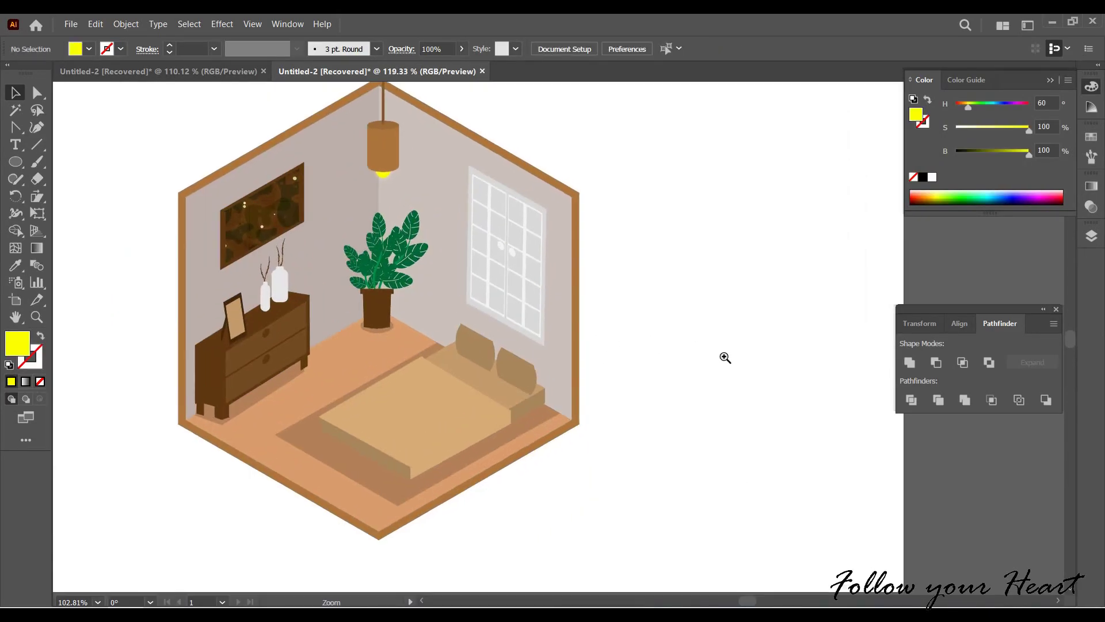
scroll(710, 352, up, 2)
drag(711, 353, 874, 388)
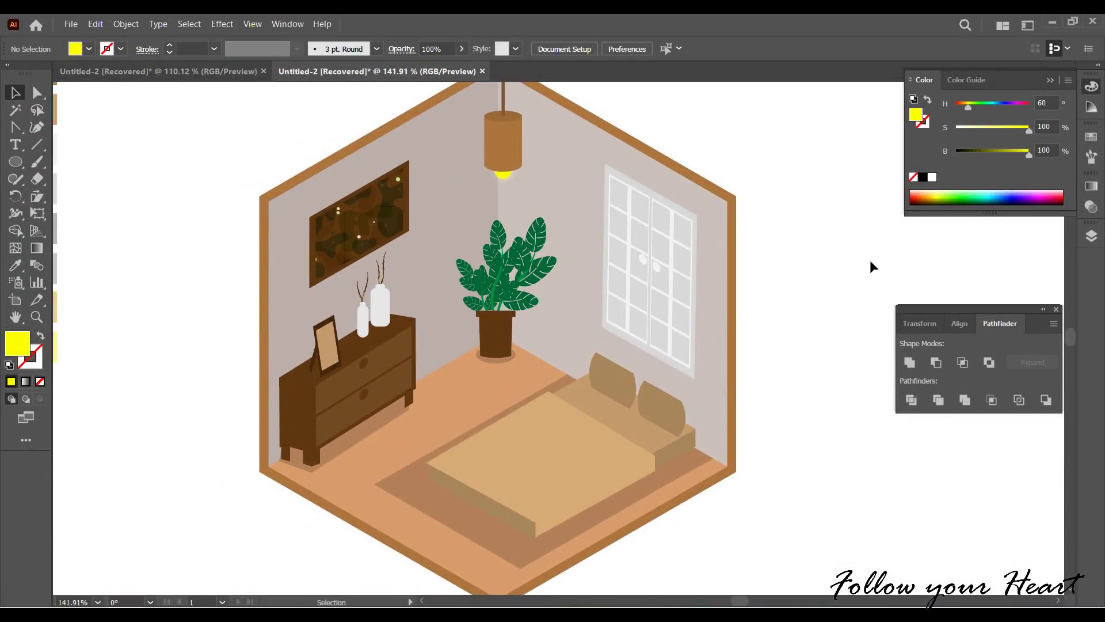